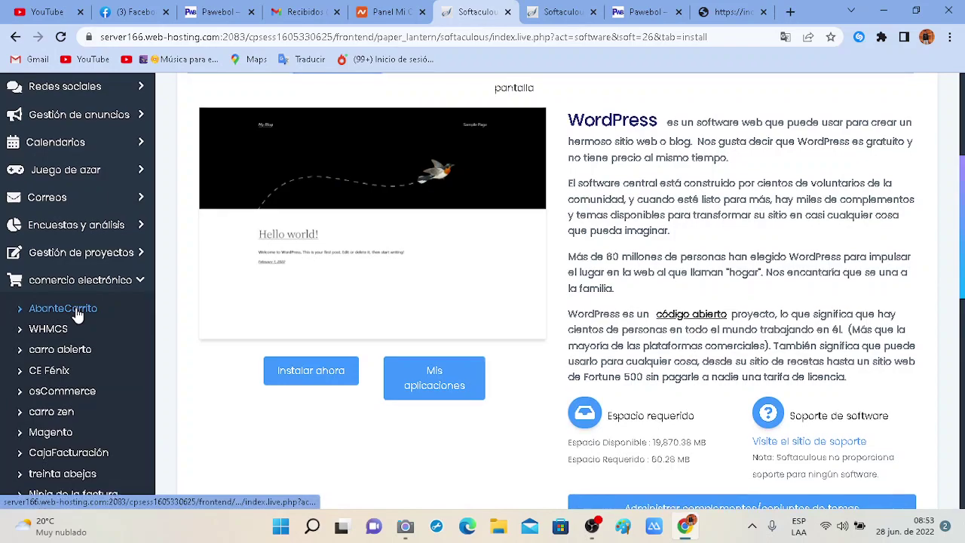
Open the Softaculous WordPress installation form.
scroll(76, 307, "down", 1)
scroll(72, 443, "down", 2)
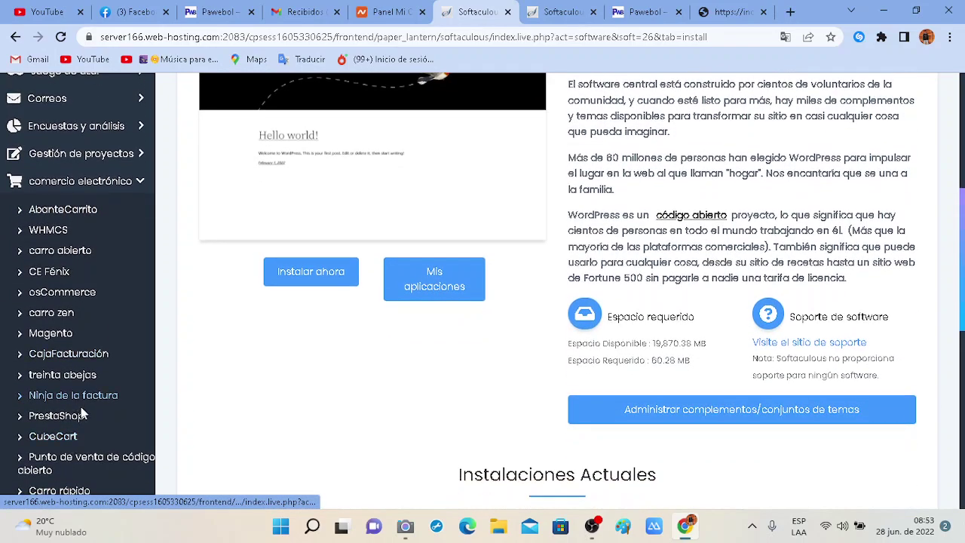
scroll(75, 407, "up", 5)
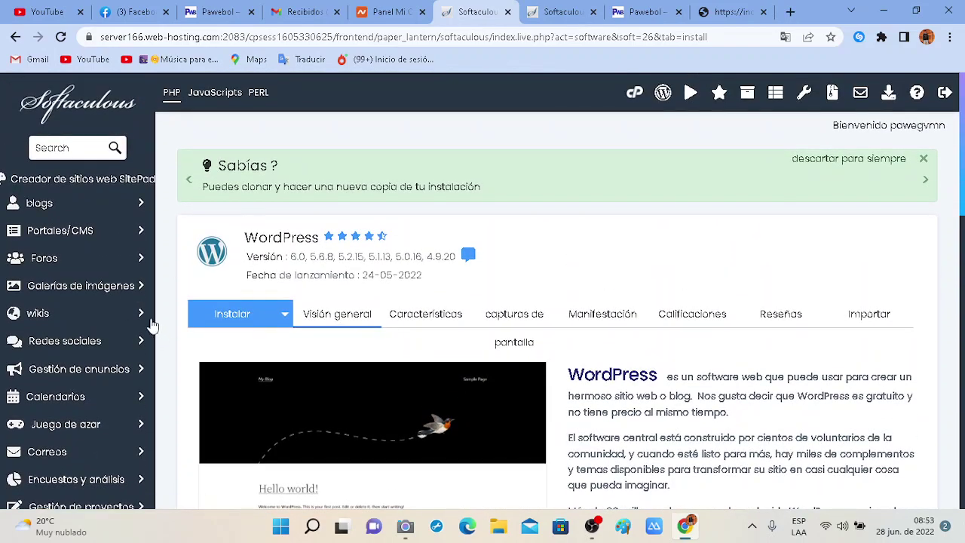
scroll(101, 415, "down", 1)
scroll(98, 362, "up", 1)
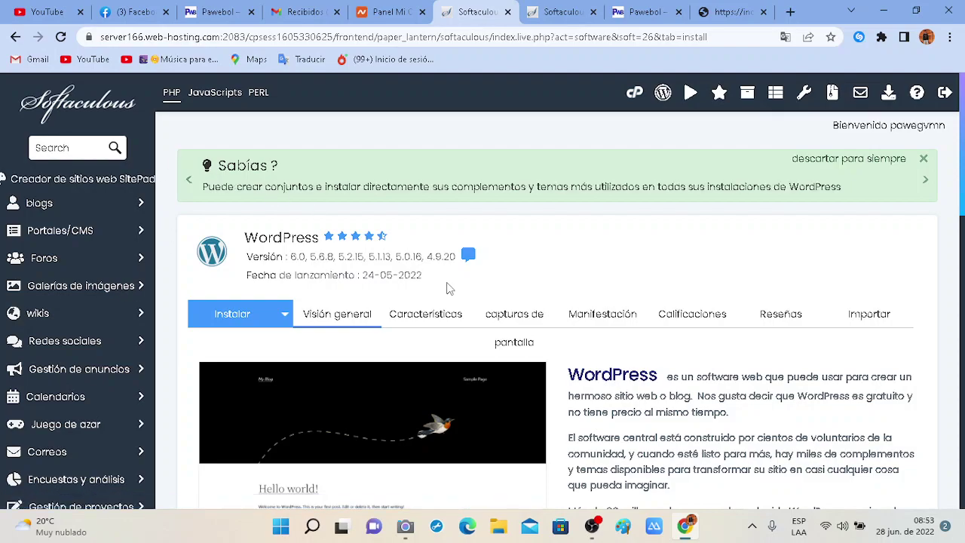
mouse_move(595, 533)
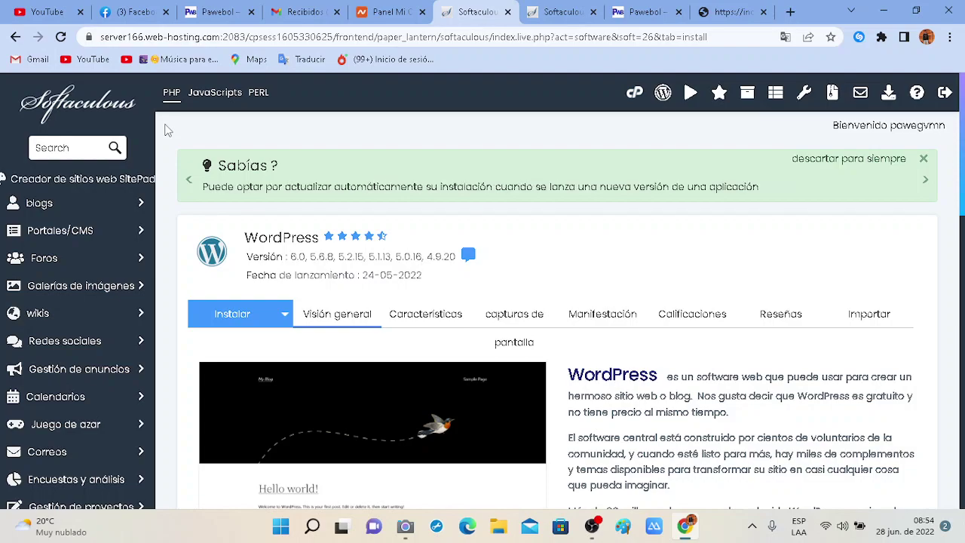
scroll(167, 243, "down", 1)
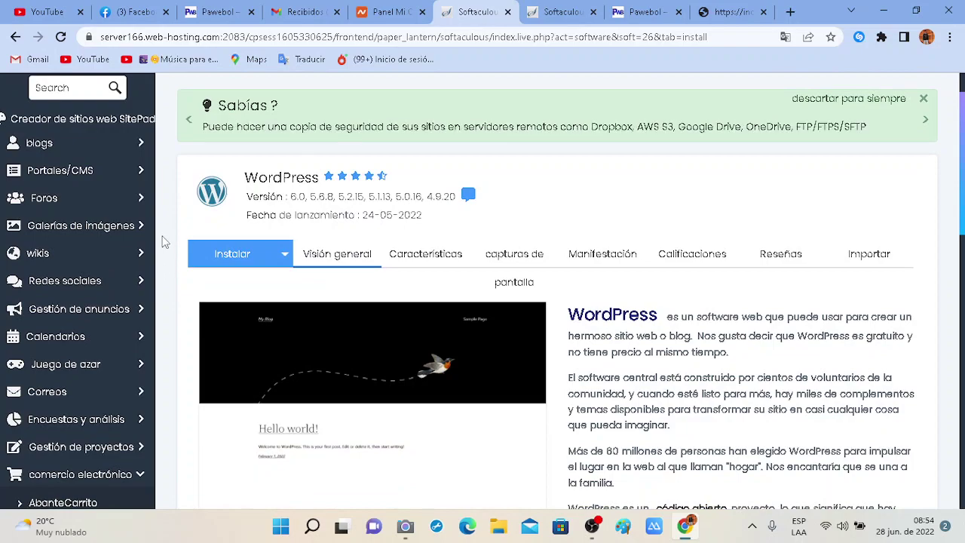
left_click(252, 256)
scroll(362, 297, "down", 1)
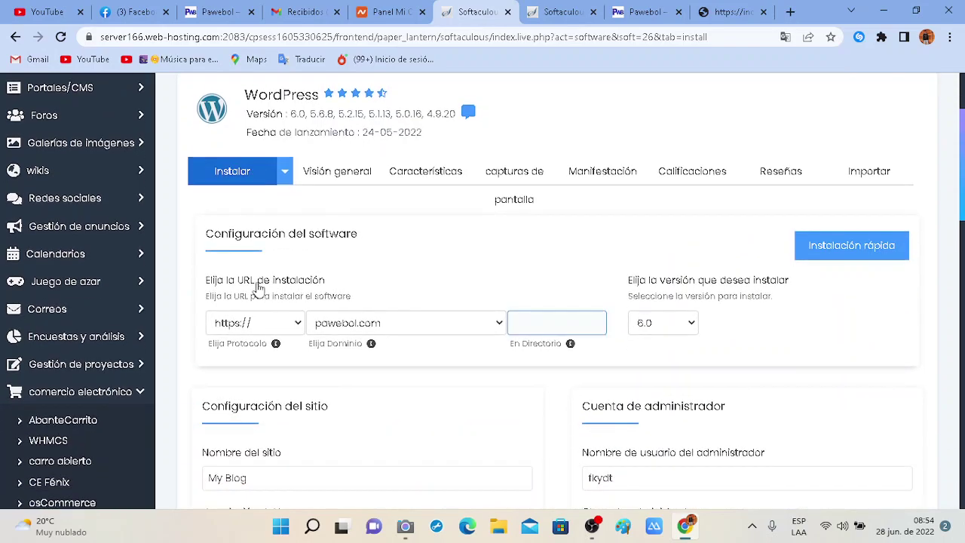
Choose app.pawebol.com from the Elija Dominio list as the installation domain.
left_click(445, 326)
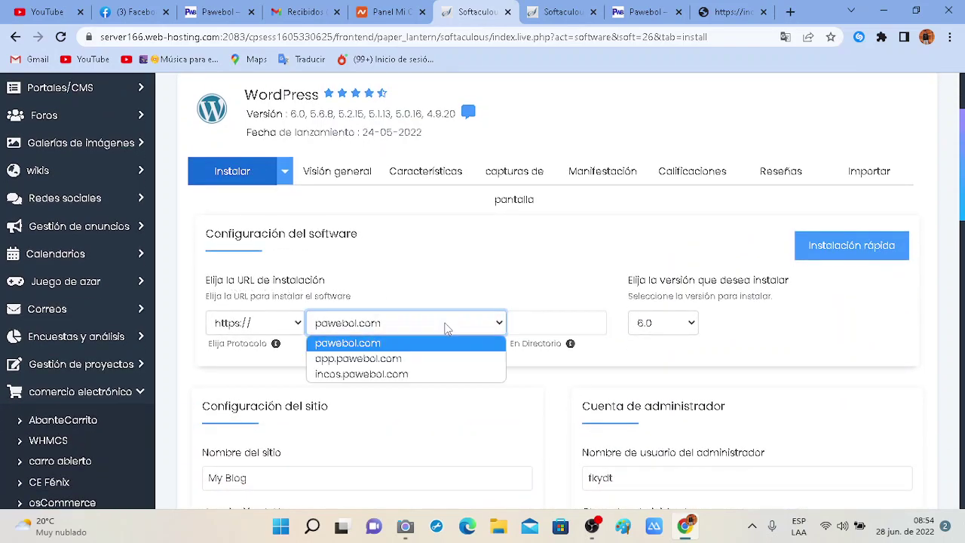
left_click(426, 360)
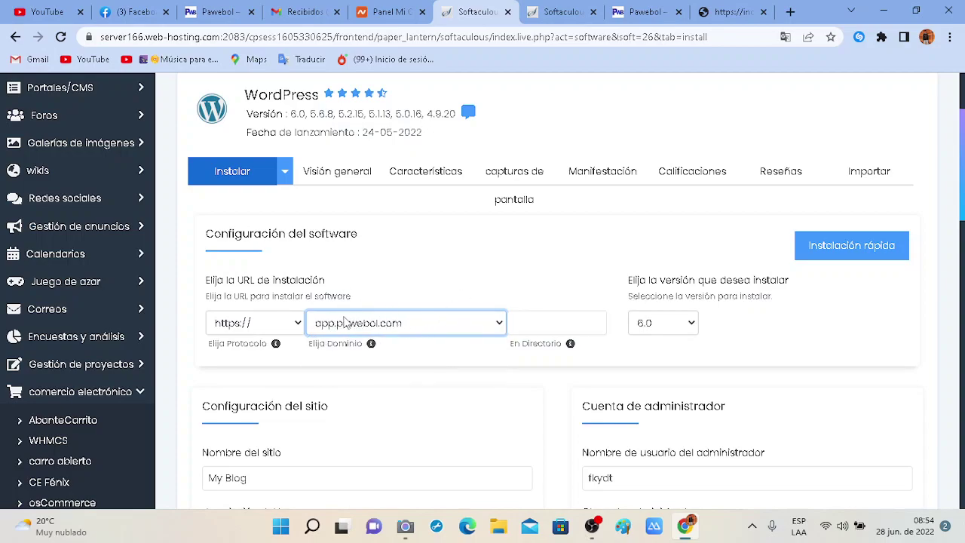
left_click(399, 328)
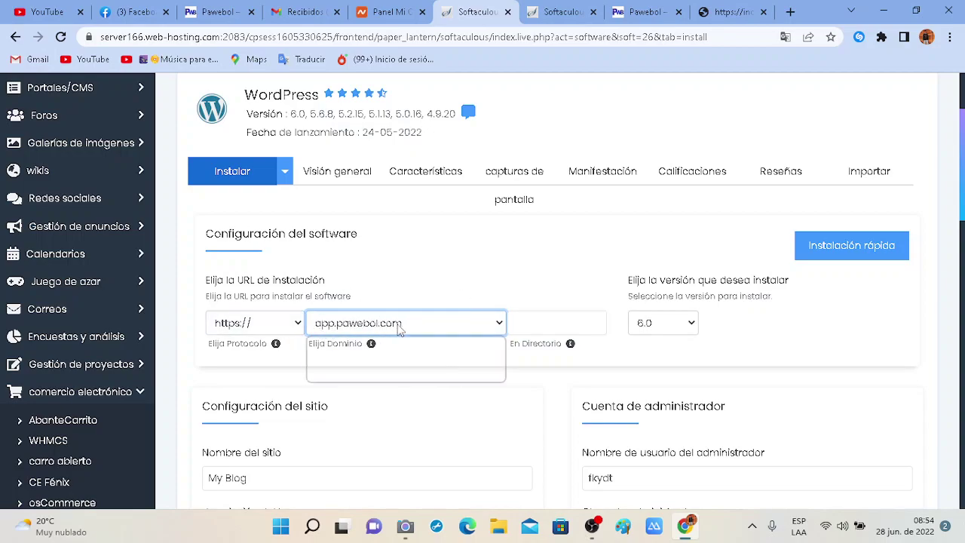
left_click(399, 341)
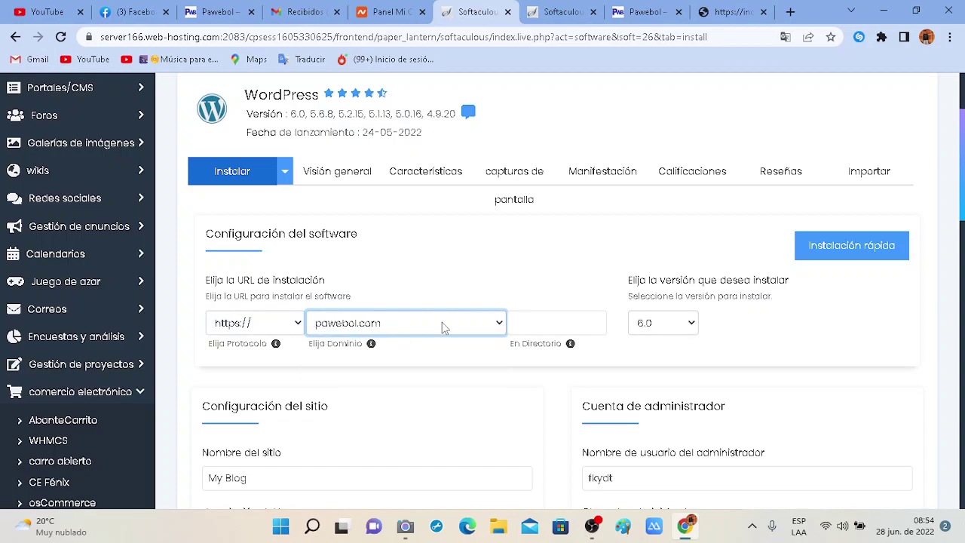
left_click(442, 323)
key("Escape")
key("Down")
scroll(410, 381, "down", 2)
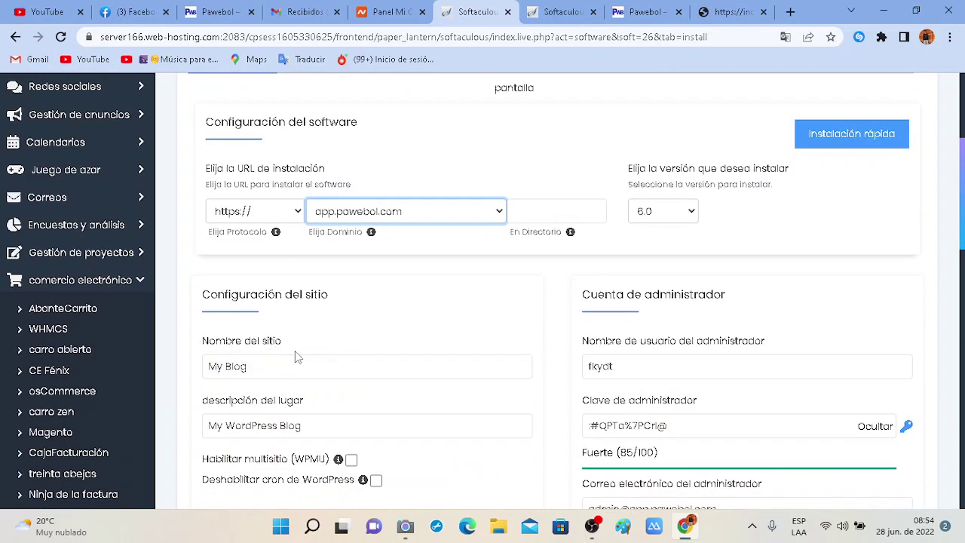
left_click(308, 332)
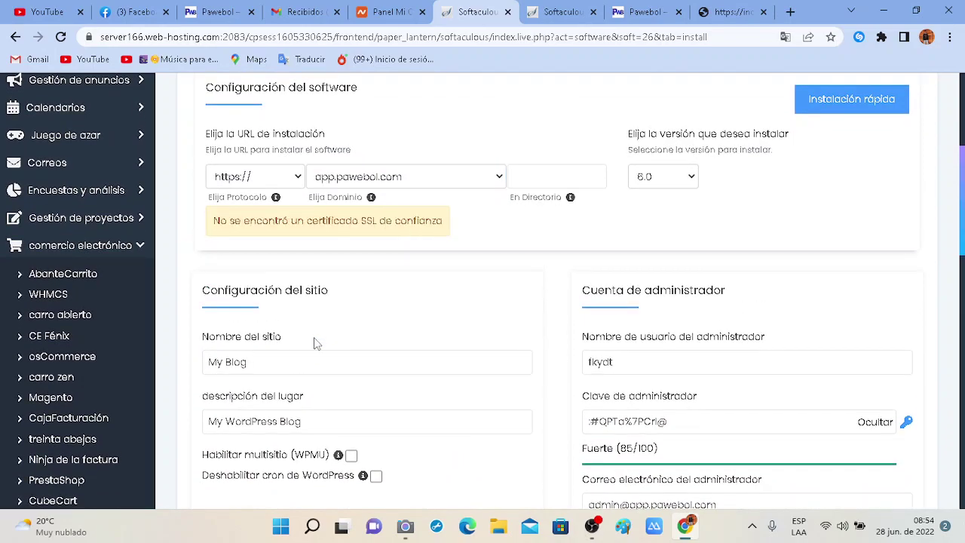
left_click_drag(317, 343, 475, 215)
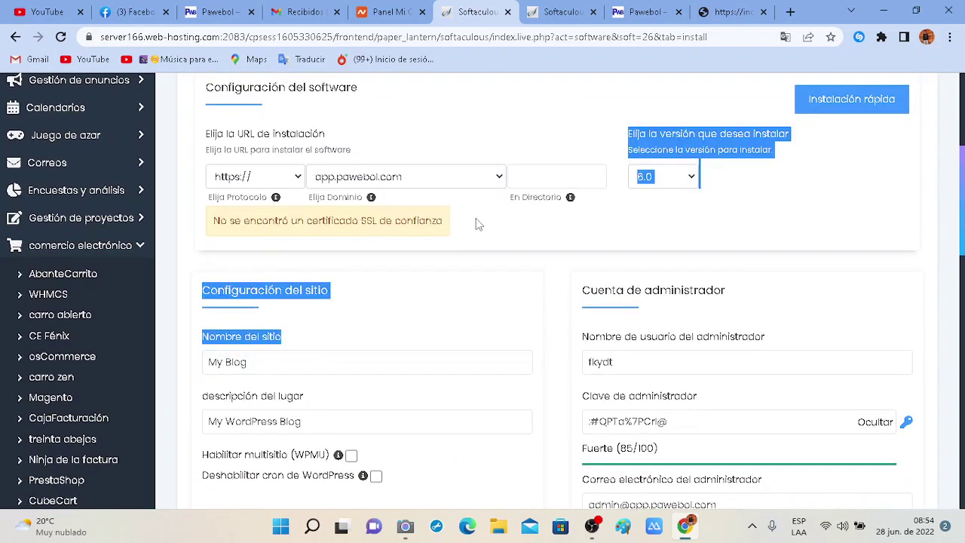
left_click(475, 223)
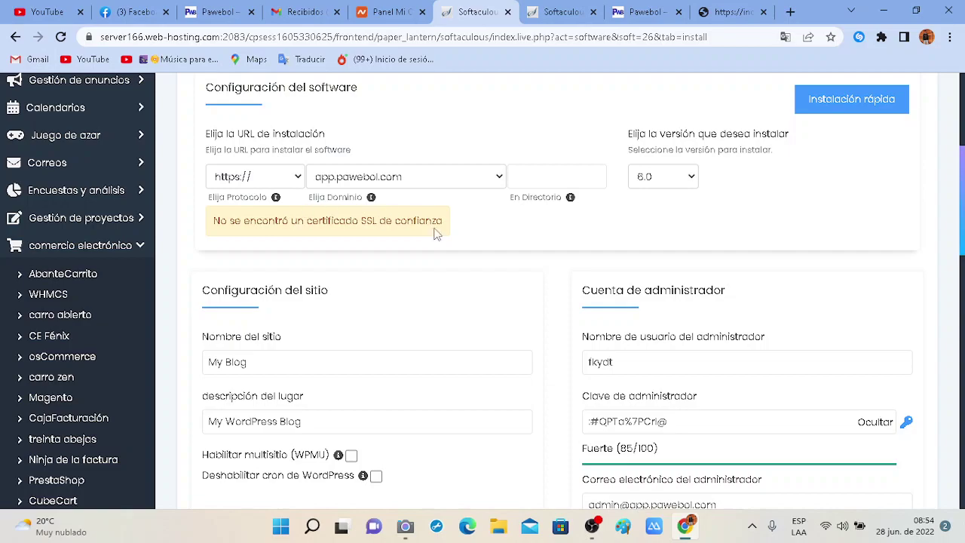
Replace the default site name with 'App Pawebol'.
left_click(302, 368)
double_click(302, 368)
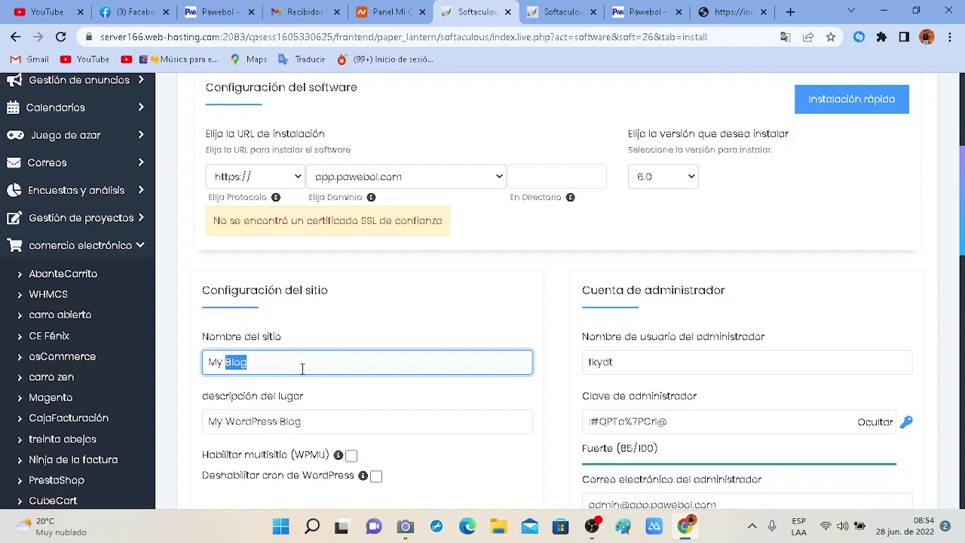
key("BackSpace")
key("BackSpace")
key("BackSpace")
key("BackSpace")
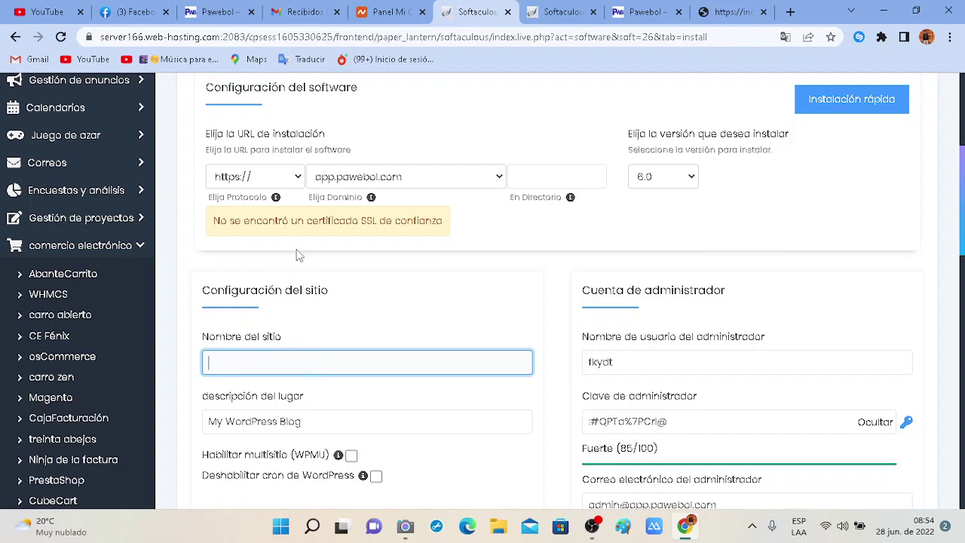
left_click(263, 364)
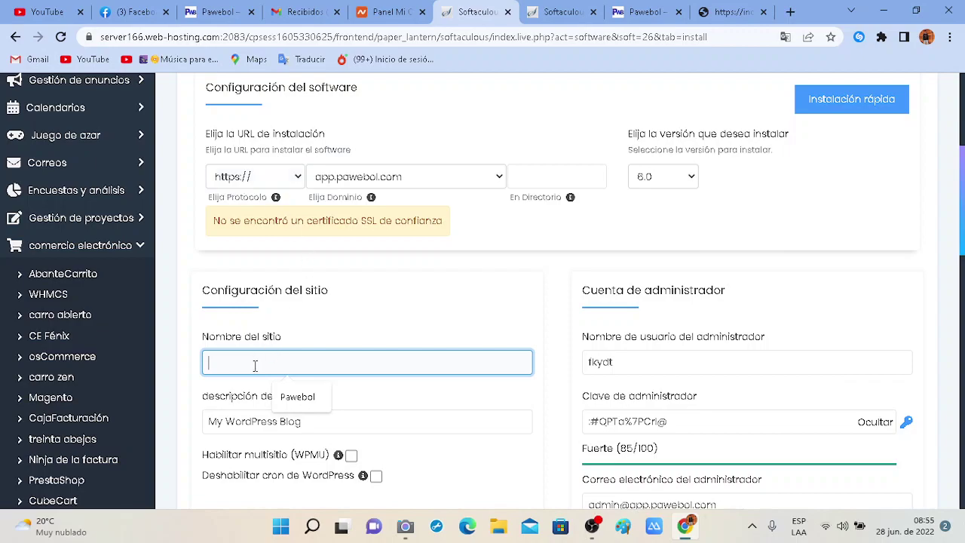
type("App ")
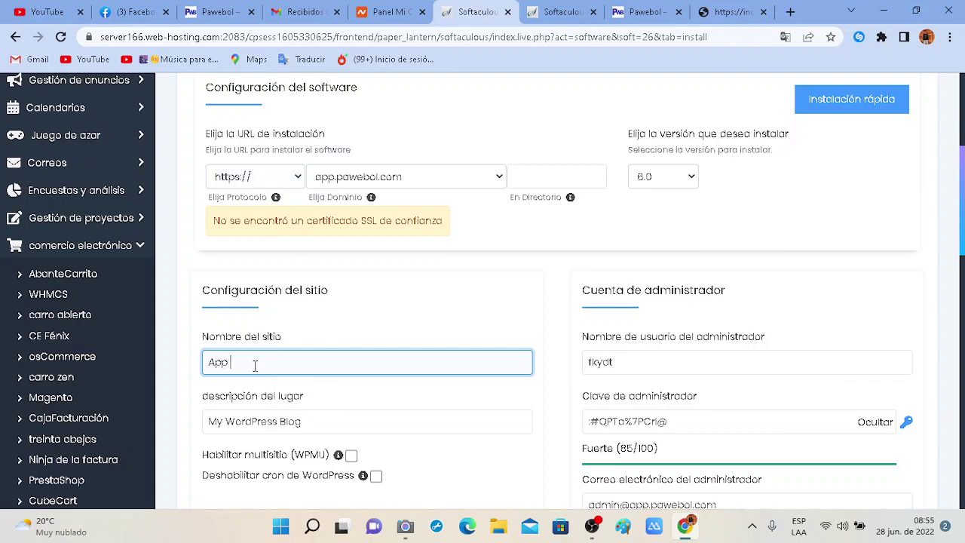
type("Pawebol")
Set the site description to 'App educativa y tienda'.
scroll(305, 392, "down", 1)
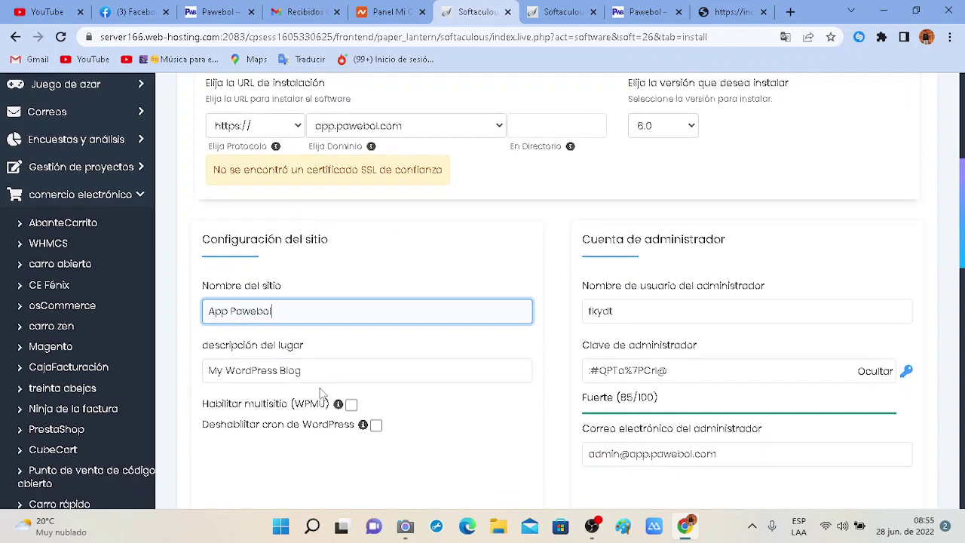
triple_click(322, 379)
type("Appp")
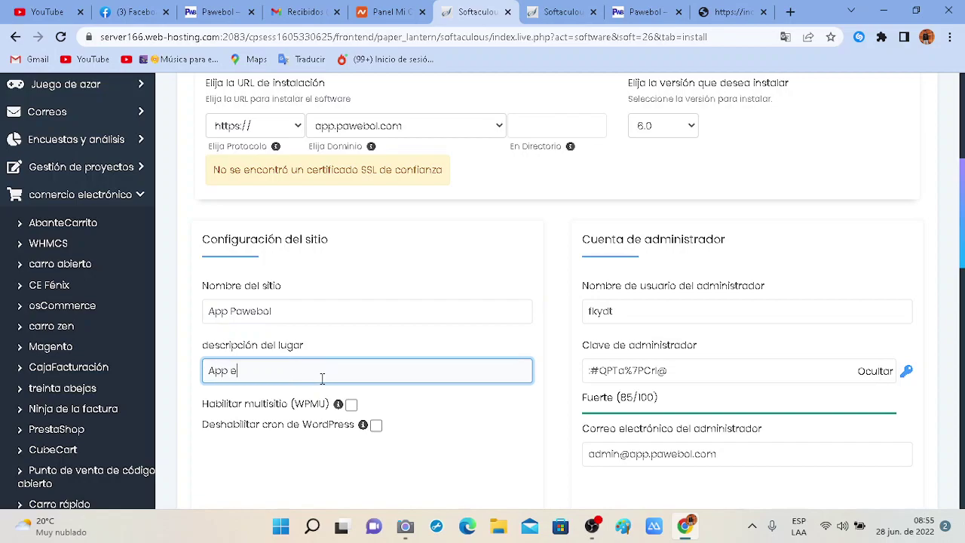
type(" educativa y tienda")
left_click(547, 411)
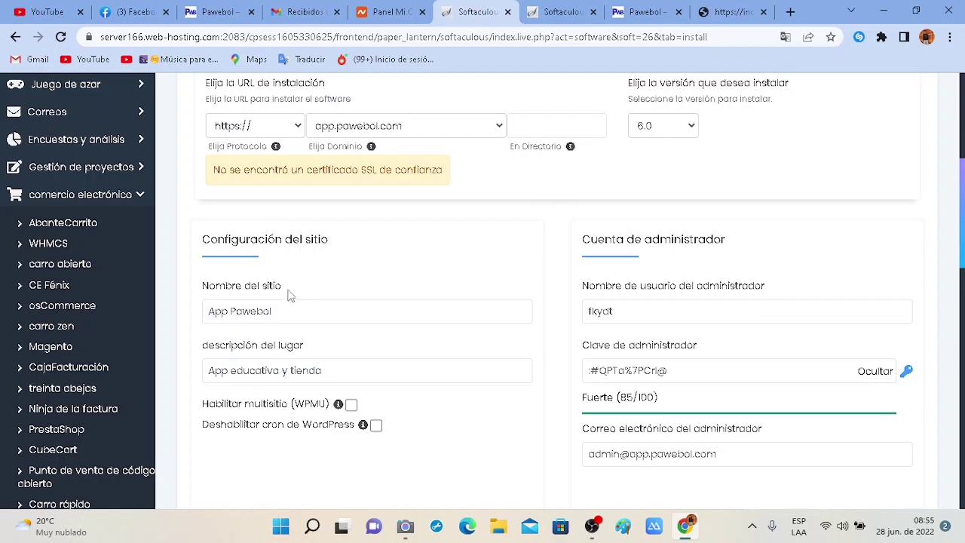
scroll(297, 362, "down", 1)
Replace the default administrator username with a new one.
left_click(607, 243)
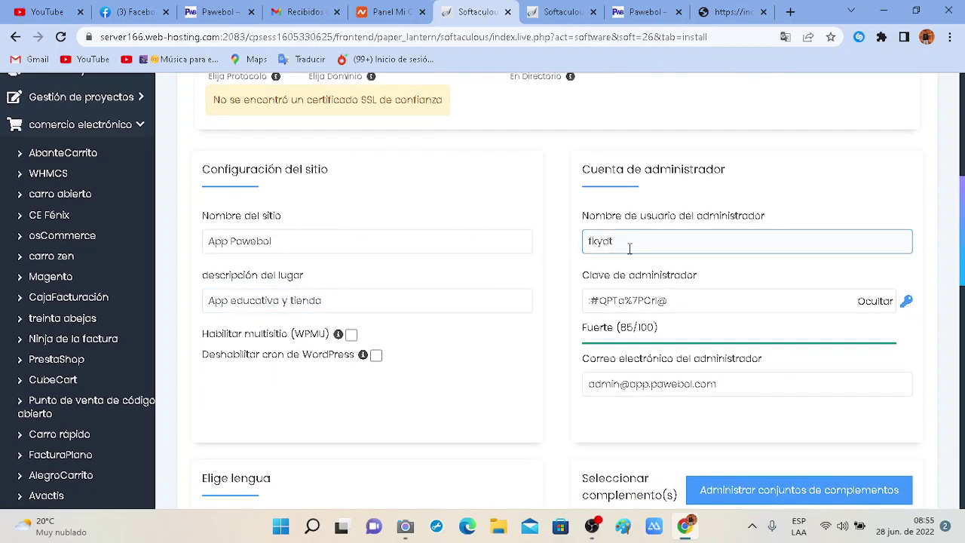
scroll(628, 250, "up", 1)
double_click(639, 280)
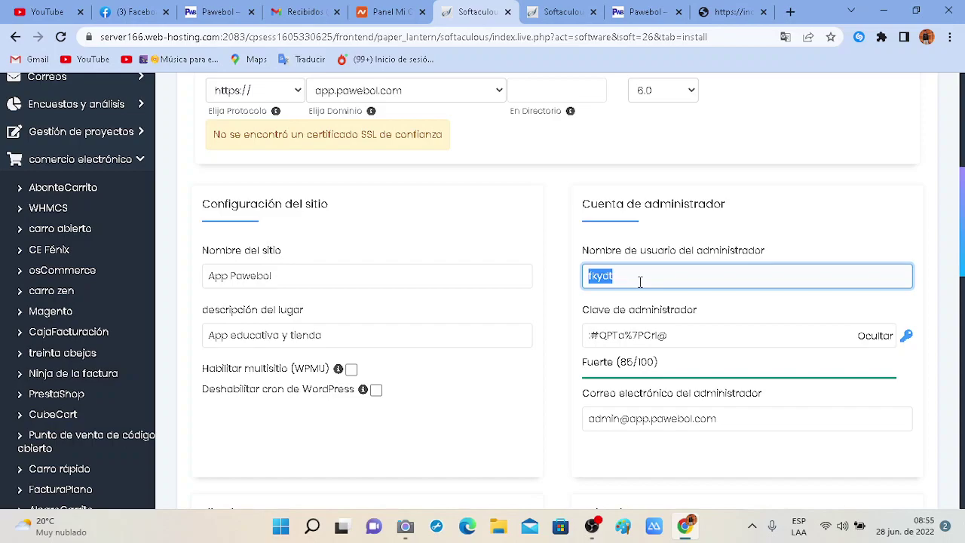
type("Aldorichard2002")
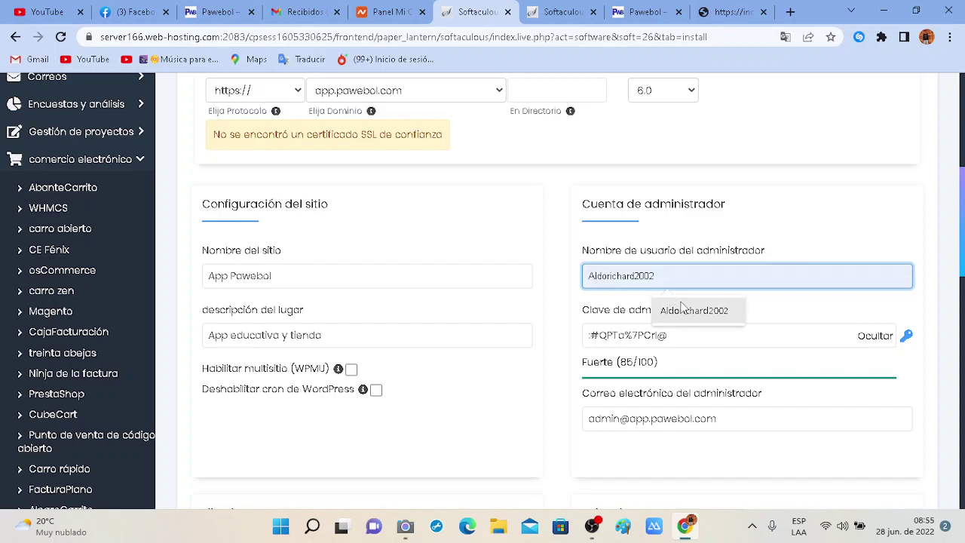
left_click(682, 309)
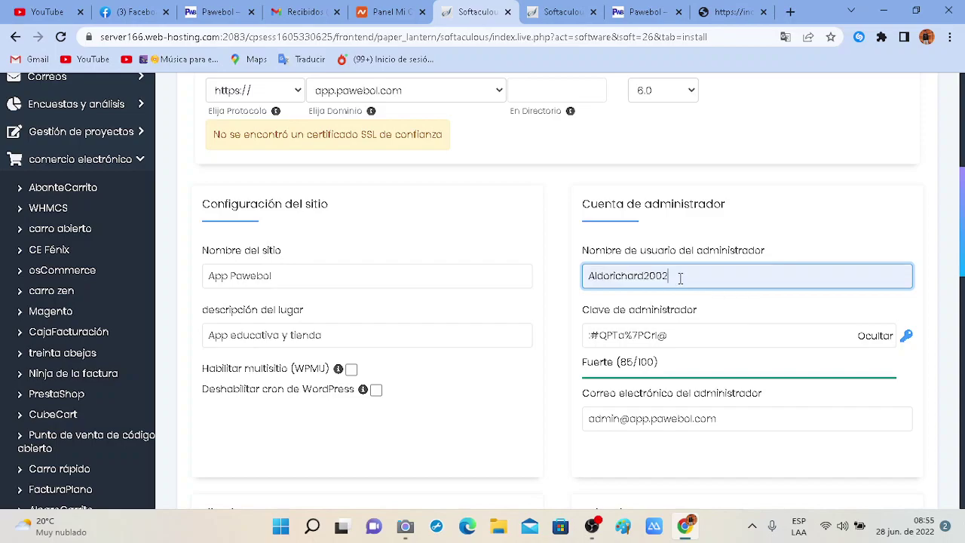
type("a")
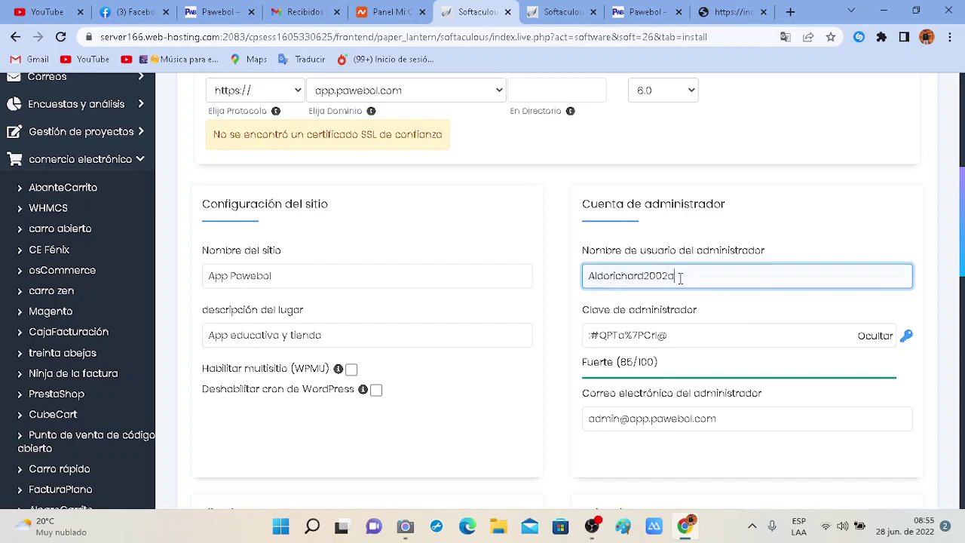
type("pp")
Generate a random strong admin password rated Fuerte (85/100) with the key icon.
double_click(686, 341)
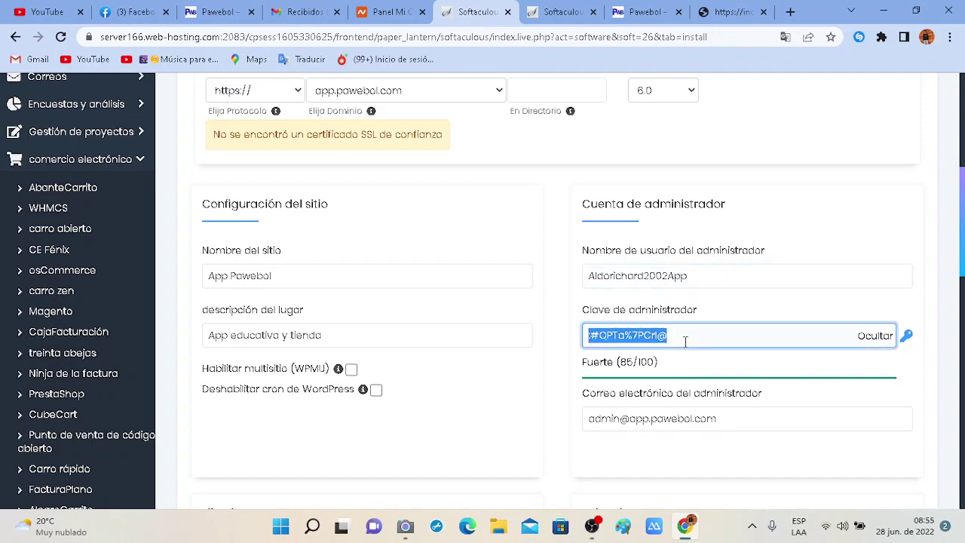
type("sewe")
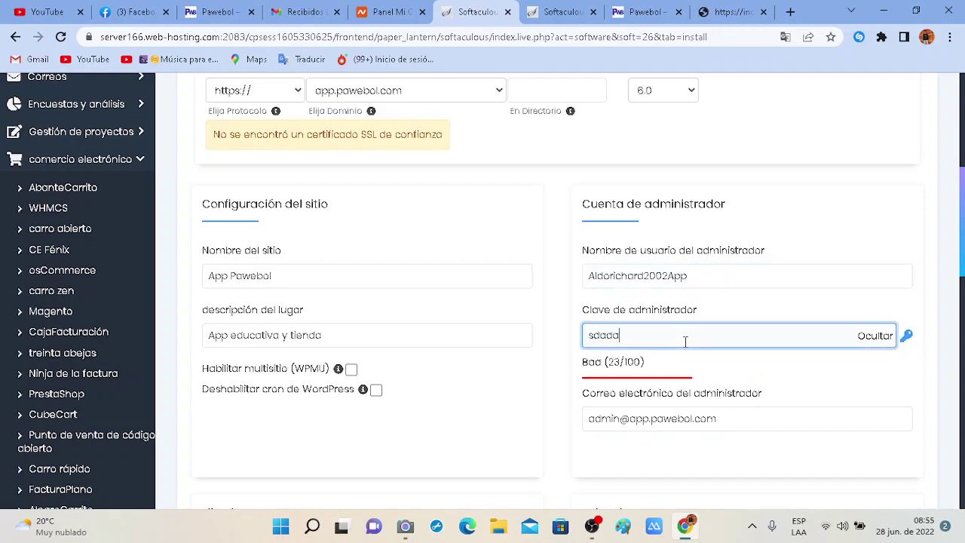
key("BackSpace")
key("BackSpace")
key("BackSpace")
key("BackSpace")
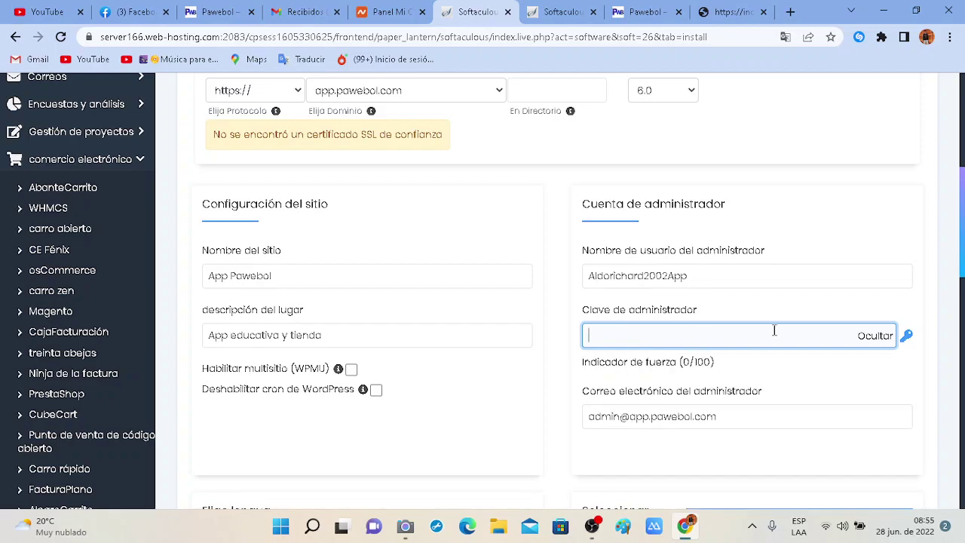
left_click(906, 337)
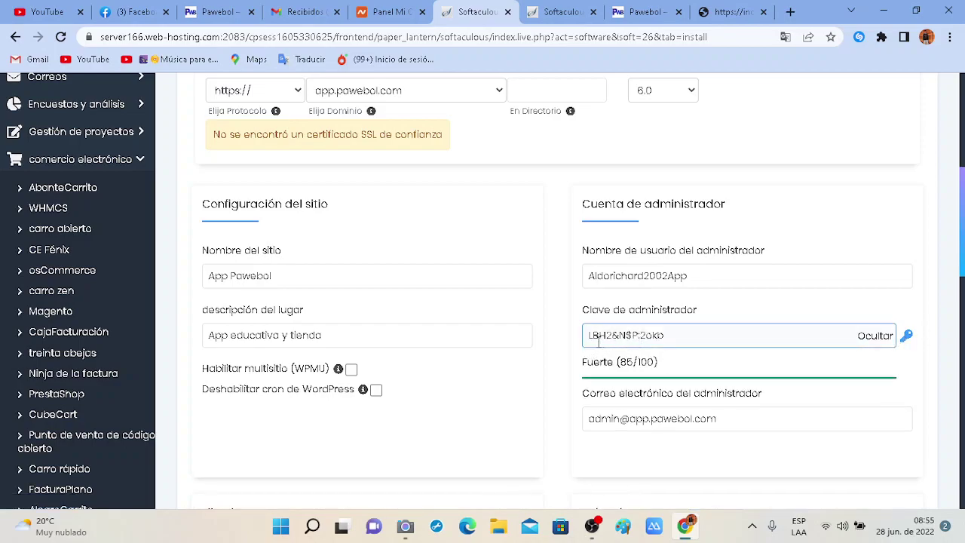
mouse_move(597, 340)
left_mouse_down()
mouse_move(674, 336)
mouse_move(585, 336)
left_mouse_up()
left_click(672, 337)
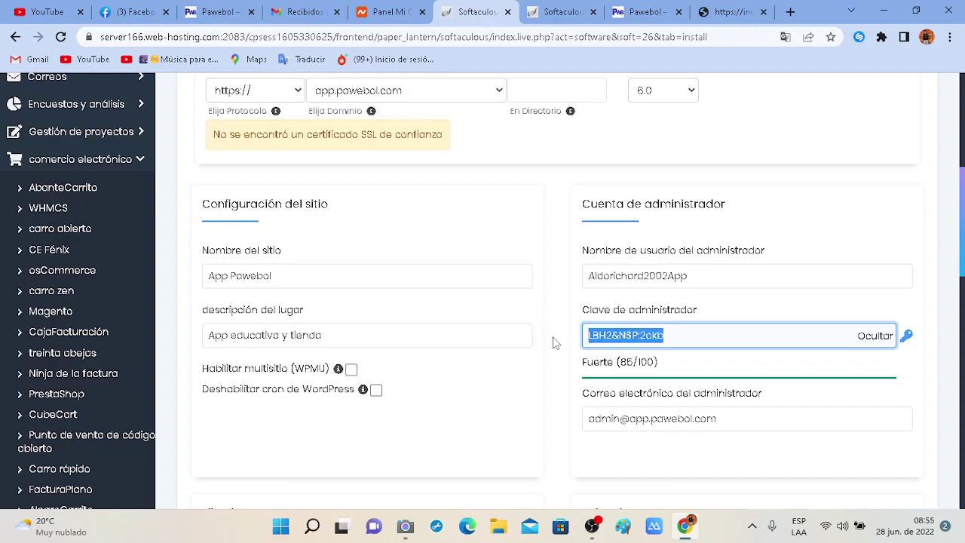
left_click(554, 337)
left_click_drag(587, 336, 682, 339)
left_click(565, 329)
scroll(565, 335, "down", 1)
left_click(608, 338)
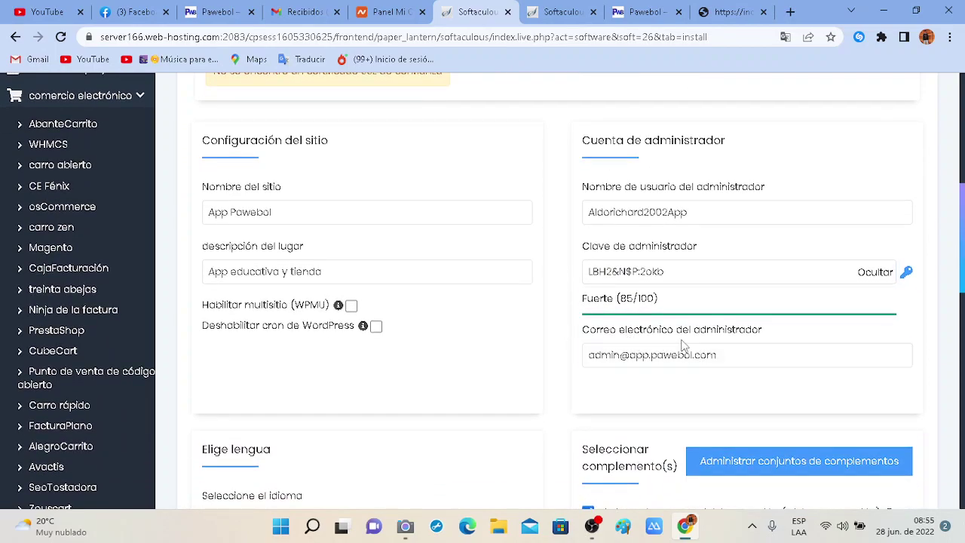
left_click_drag(652, 358, 630, 361)
key("BackSpace")
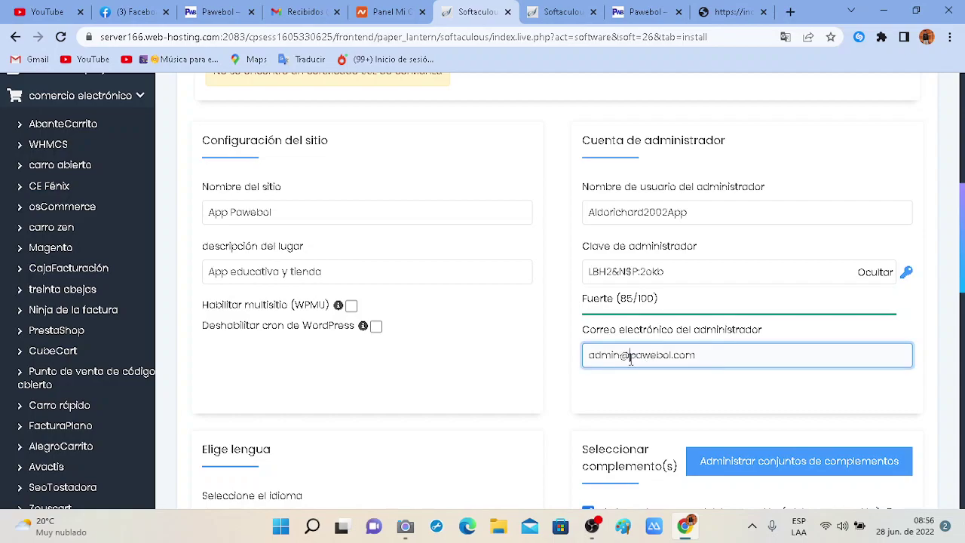
key("Delete")
key("Delete")
key("Delete")
key("Delete")
key("Delete")
key("Delete")
key("Delete")
type("gmail")
key("BackSpace")
key("BackSpace")
key("BackSpace")
key("BackSpace")
key("BackSpace")
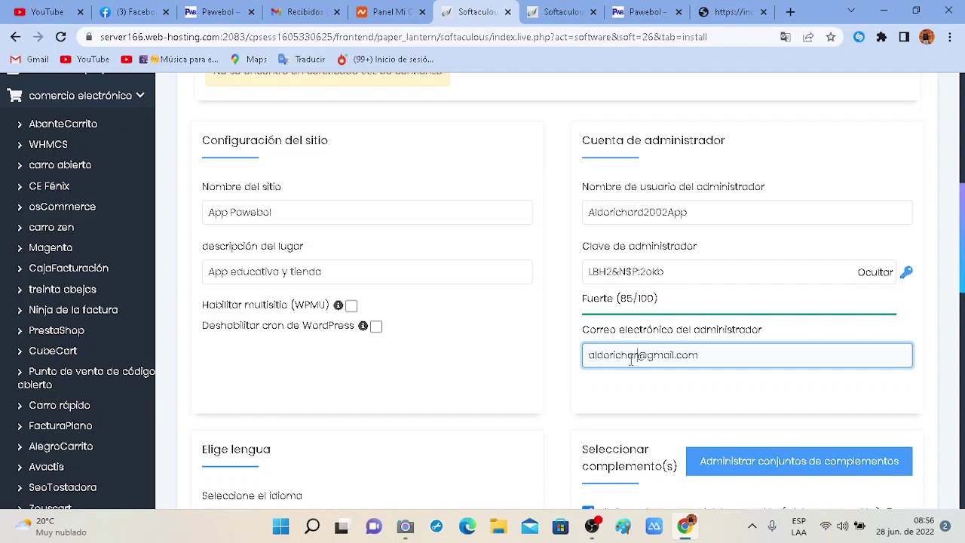
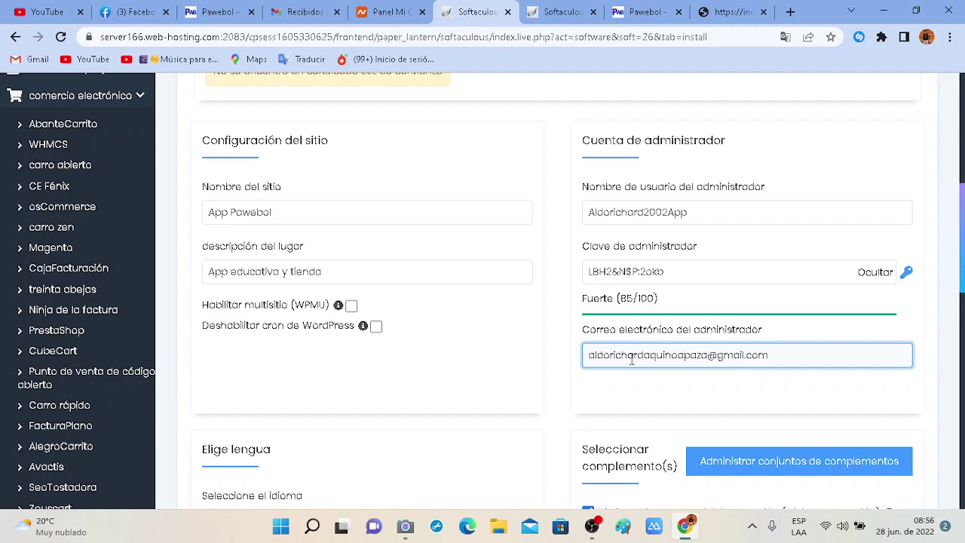
scroll(556, 387, "down", 3)
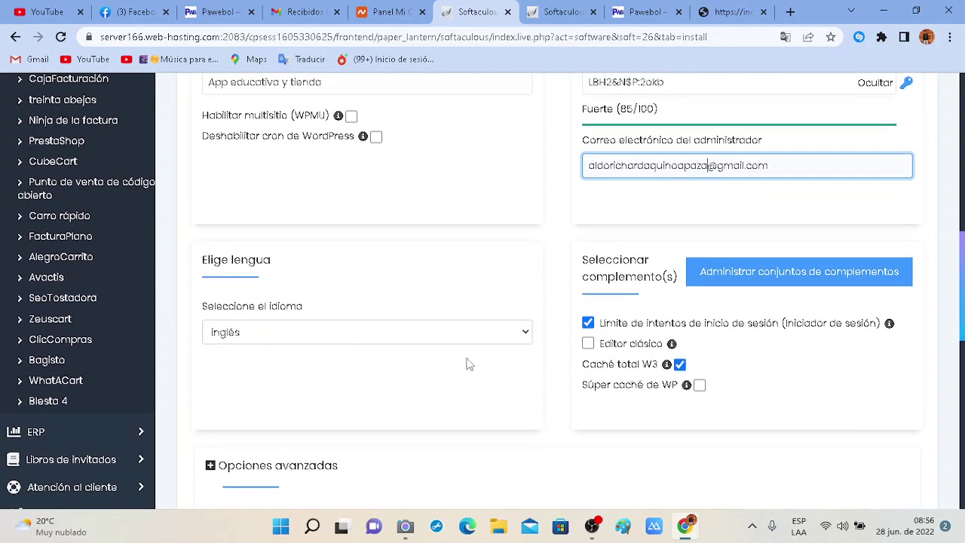
Pick español as the language and untick the login-attempt limit plugin, keeping W3 Total Cache.
left_click(519, 341)
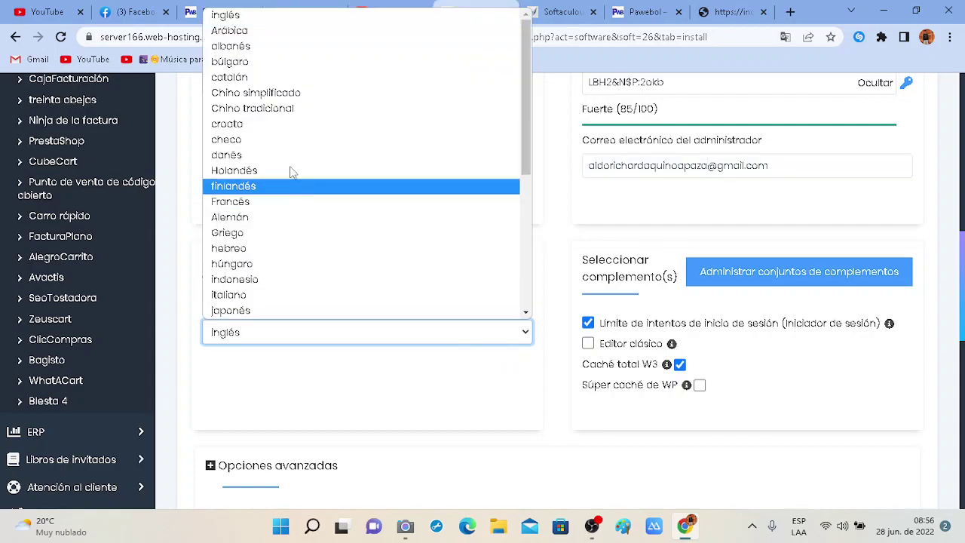
scroll(279, 247, "down", 4)
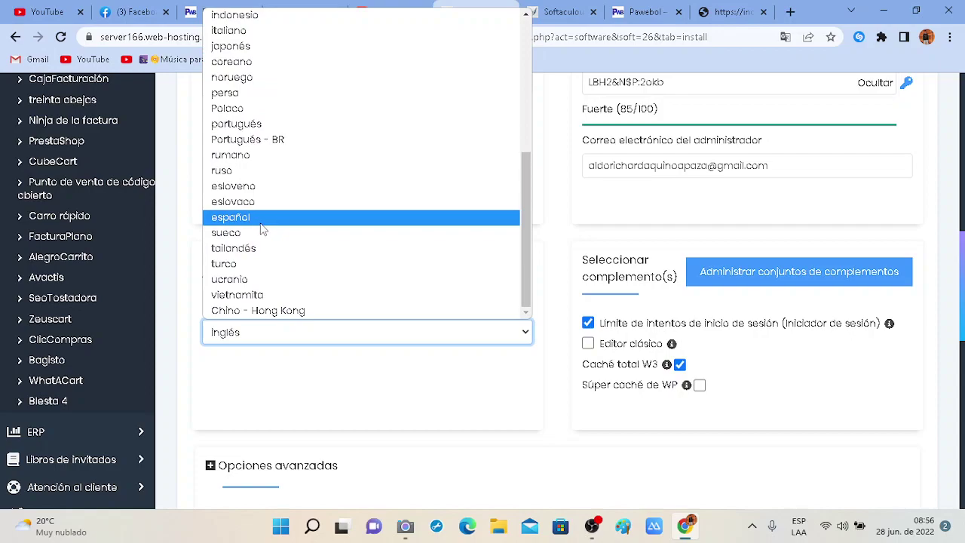
left_click(260, 220)
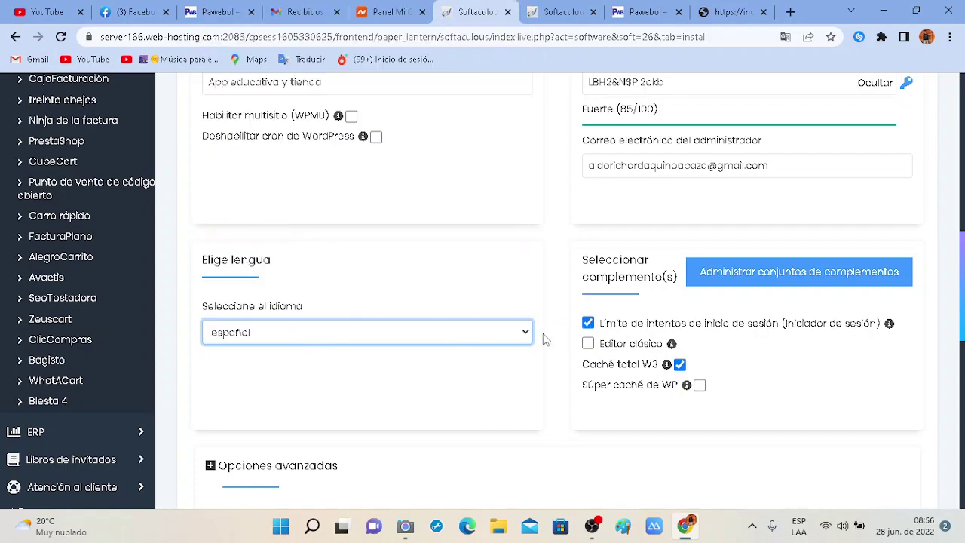
left_click(587, 323)
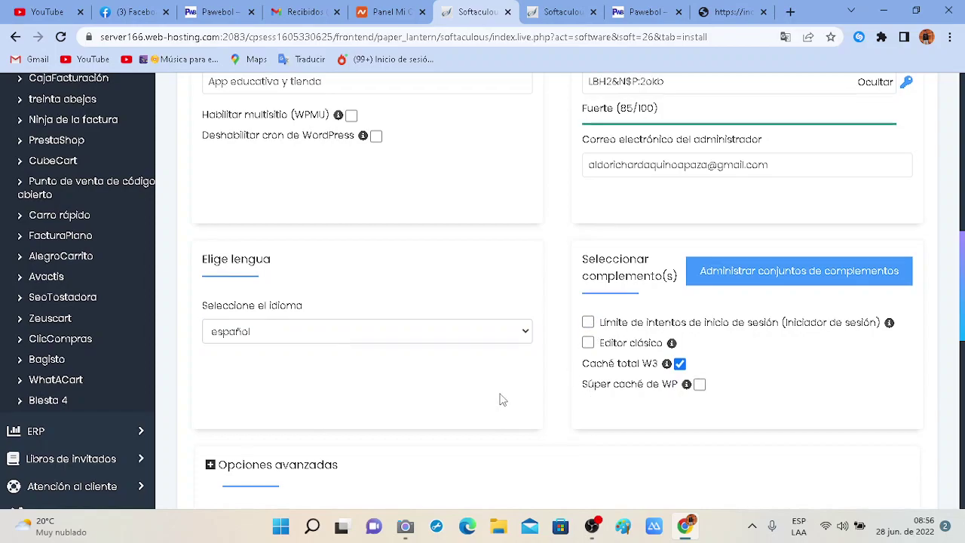
scroll(556, 384, "down", 4)
scroll(570, 383, "down", 5)
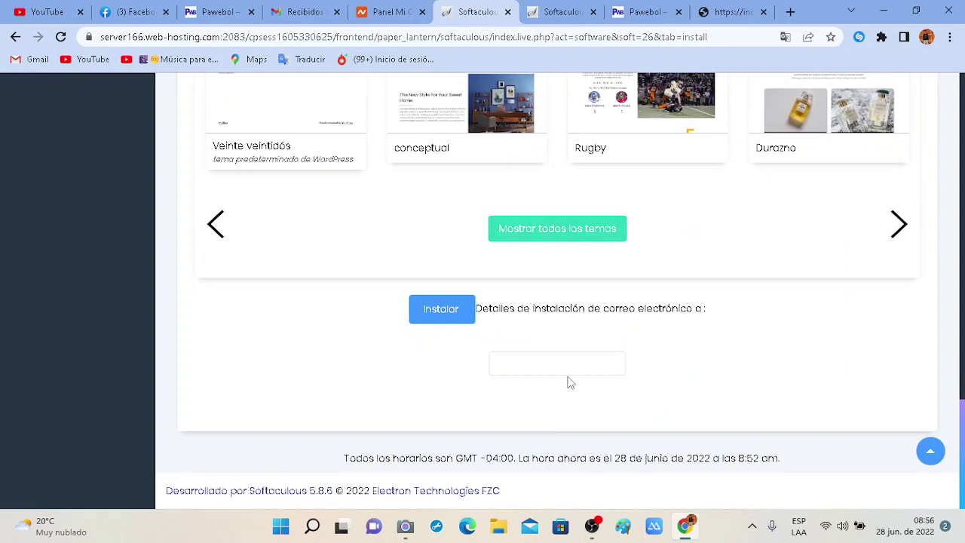
Autofill the admin's e-mail for installation details and install WordPress on app.pawebol.com.
scroll(452, 260, "up", 3)
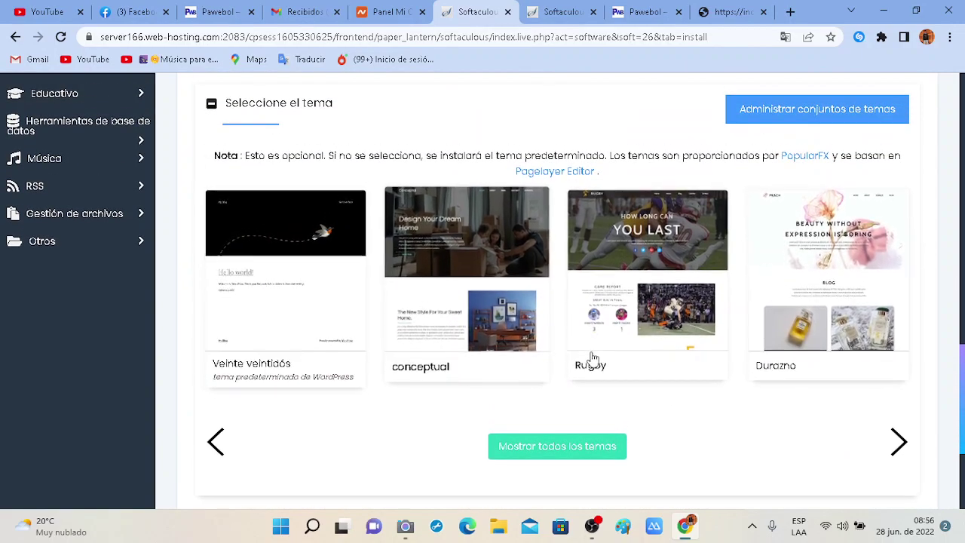
scroll(593, 360, "down", 3)
scroll(592, 358, "down", 1)
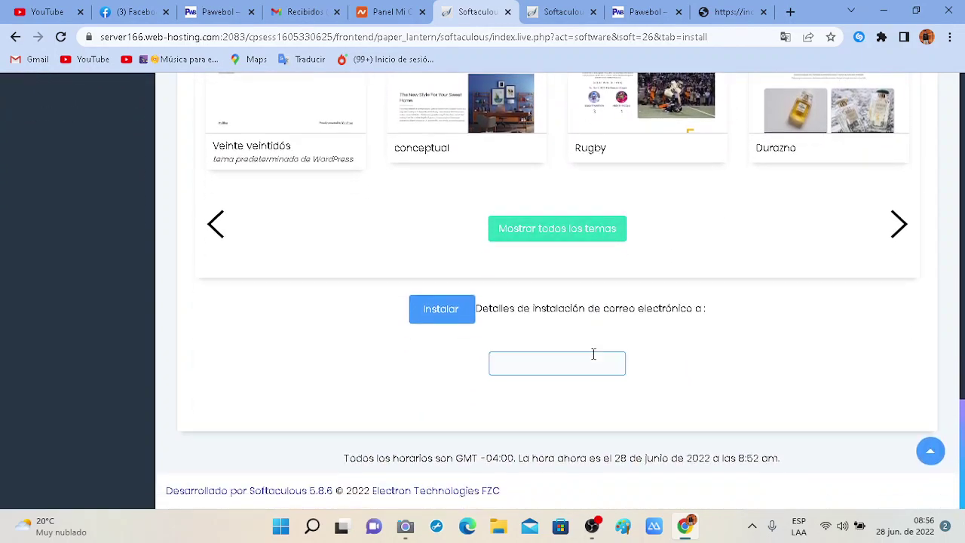
left_click(528, 365)
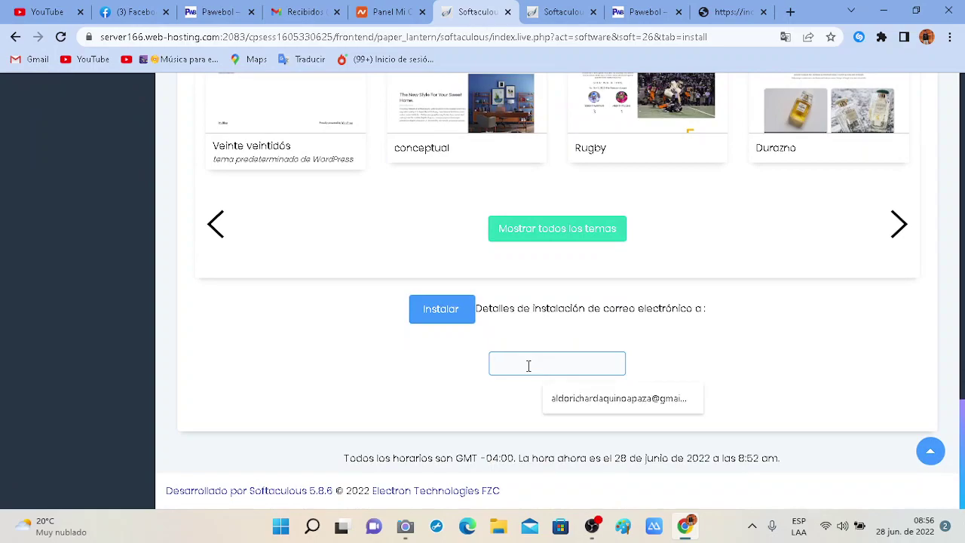
left_click(618, 400)
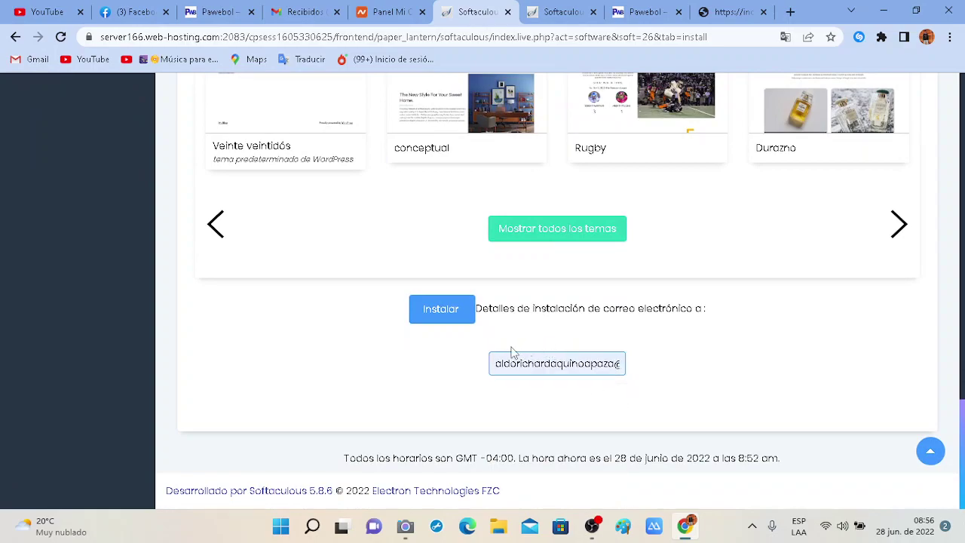
left_click(445, 309)
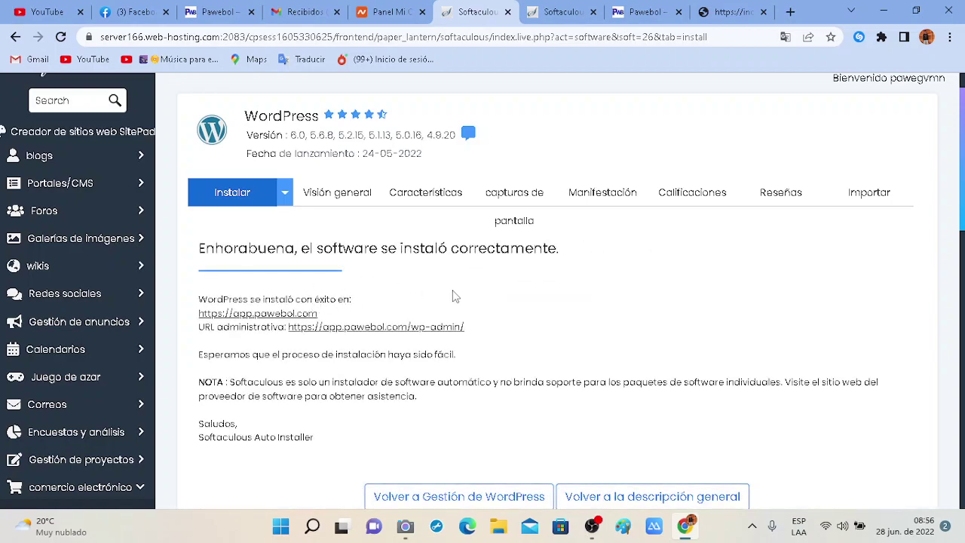
scroll(452, 296, "down", 1)
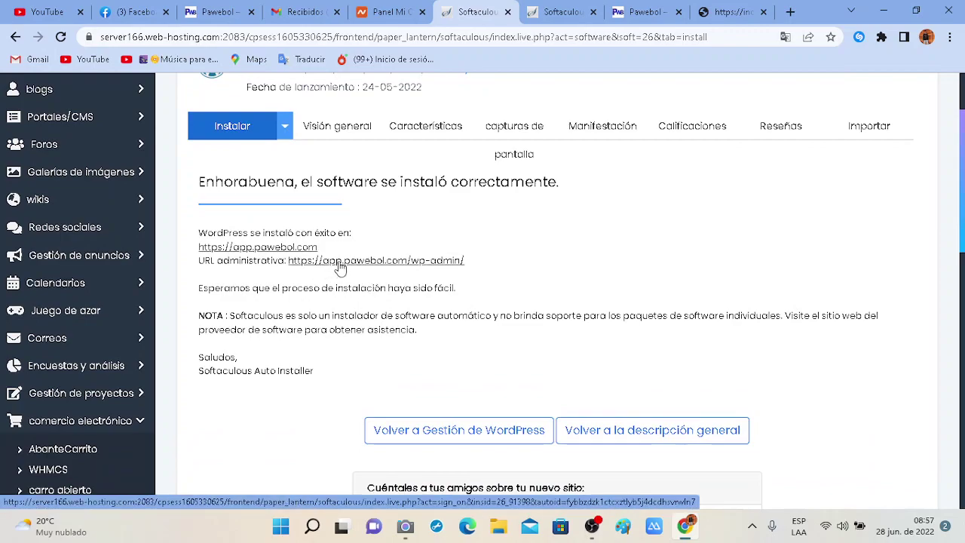
left_click(379, 263)
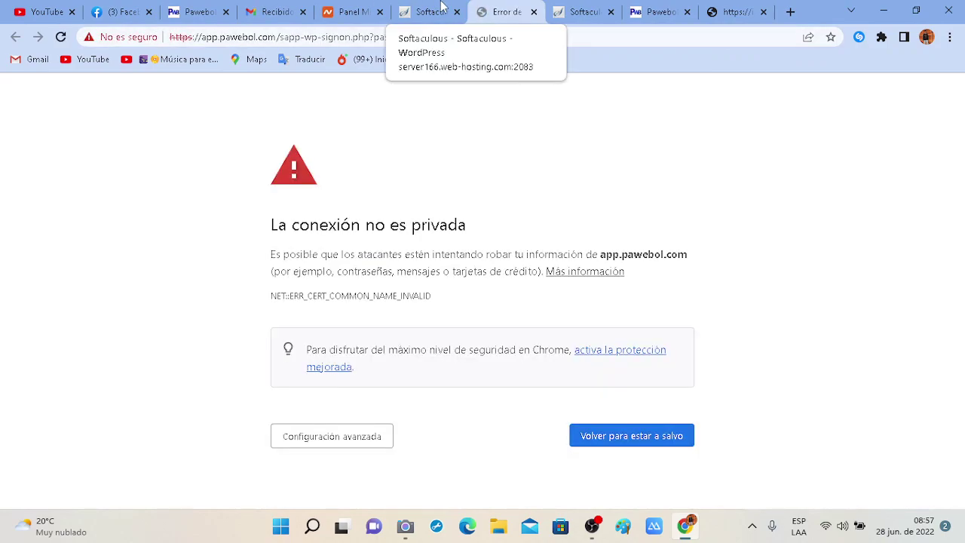
left_click(274, 39)
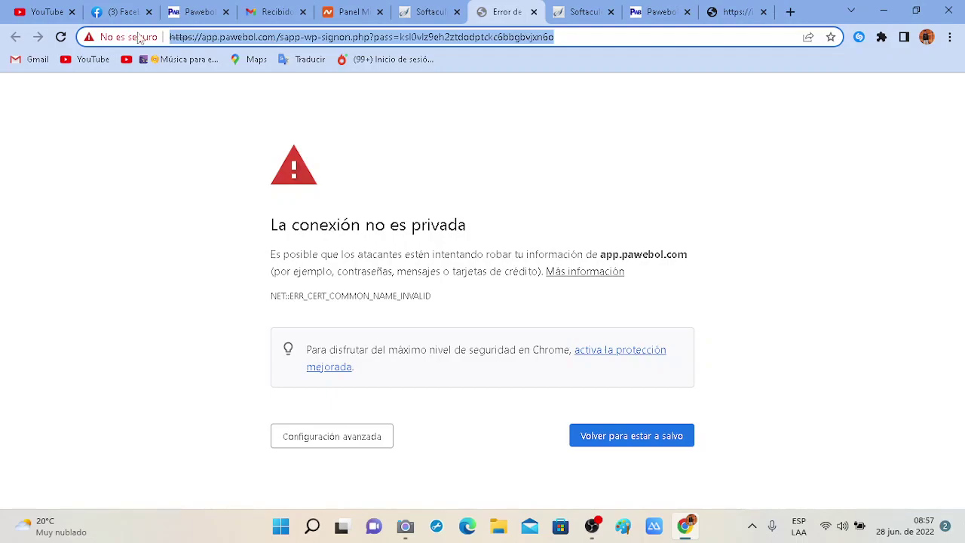
left_click(111, 39)
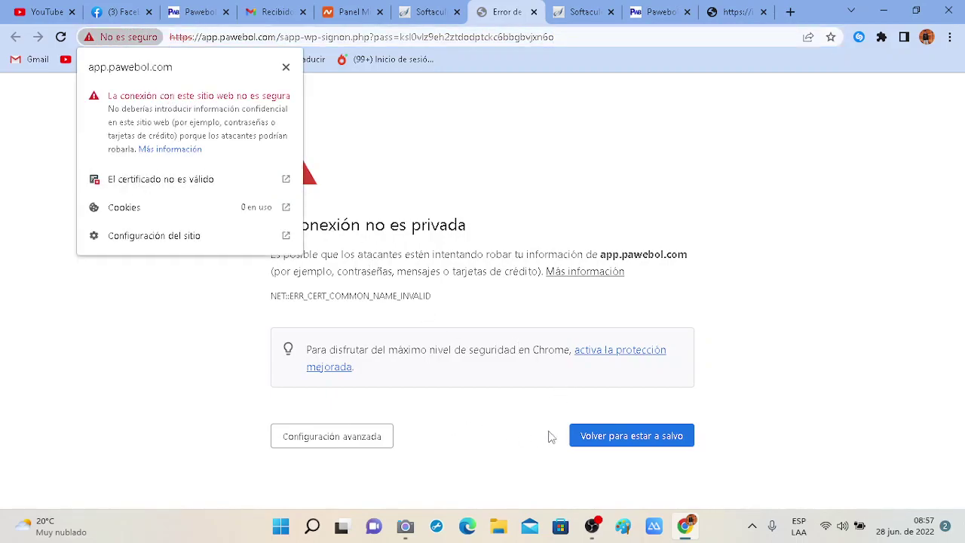
left_click(590, 436)
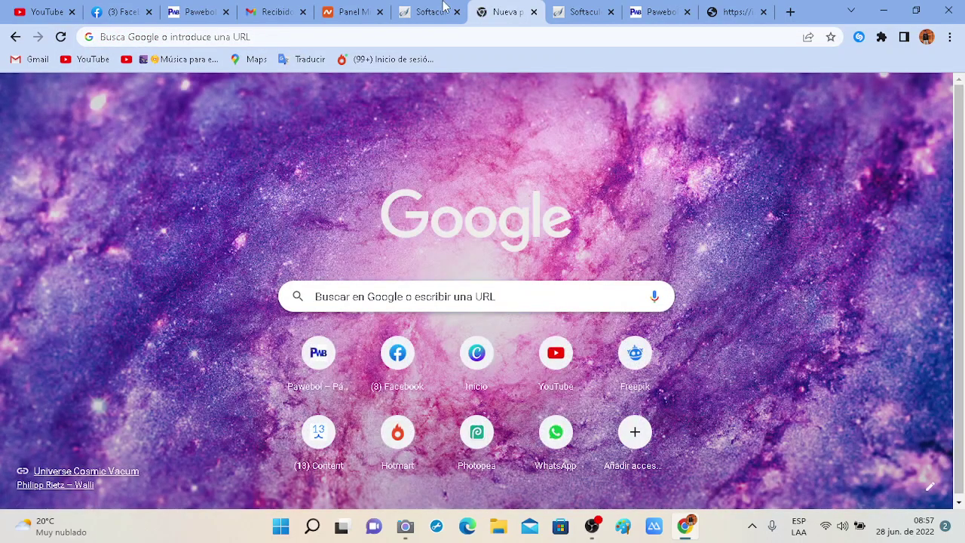
left_click(444, 8)
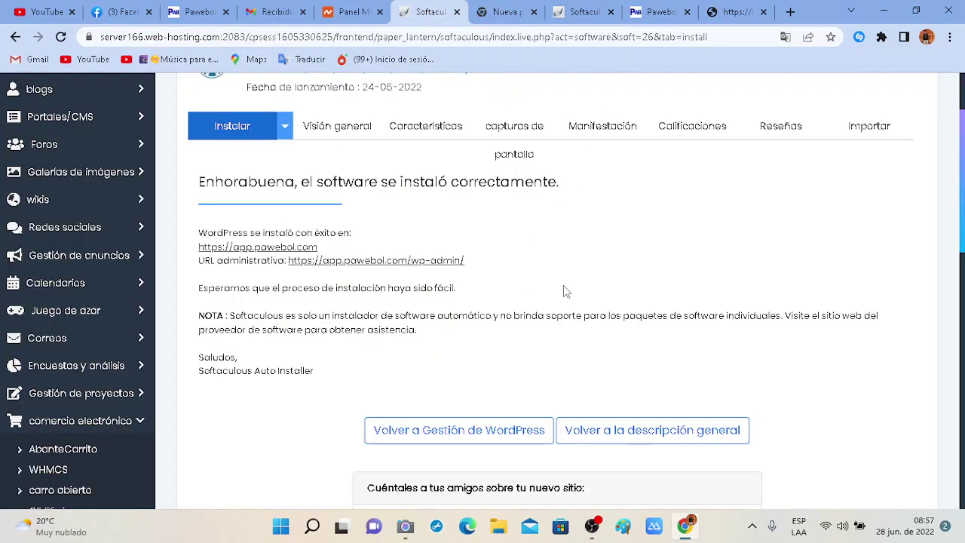
scroll(564, 287, "down", 2)
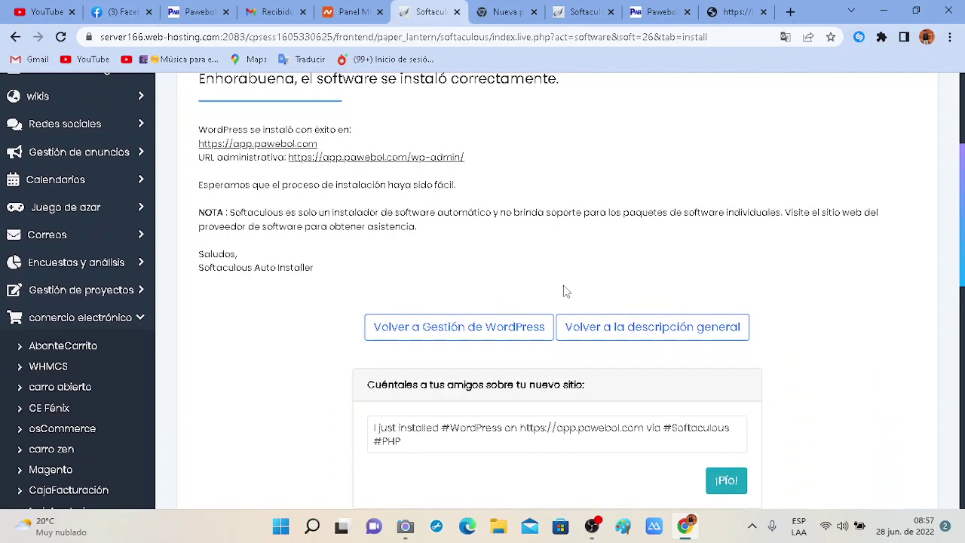
scroll(566, 292, "up", 3)
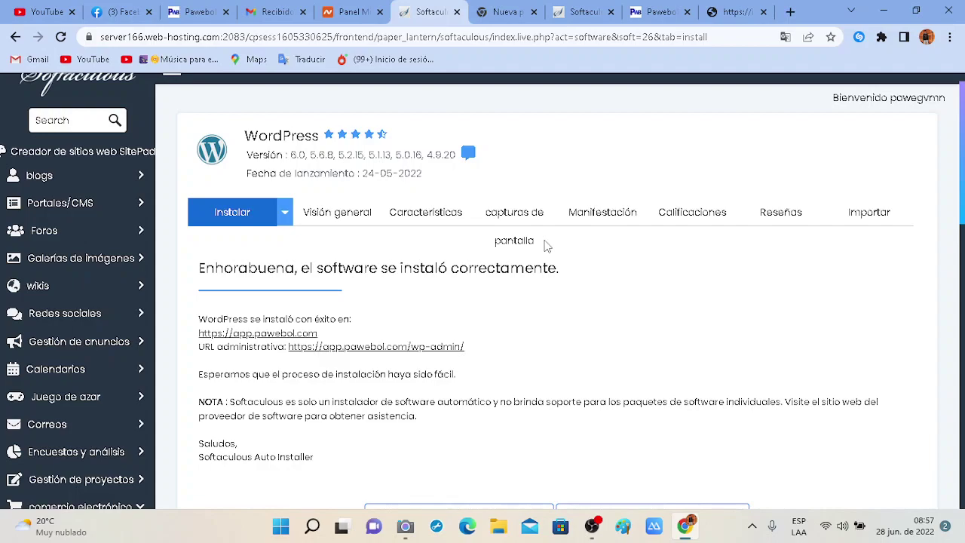
Switch to the Pawebol shop tab and log out of its WordPress account.
left_click(497, 8)
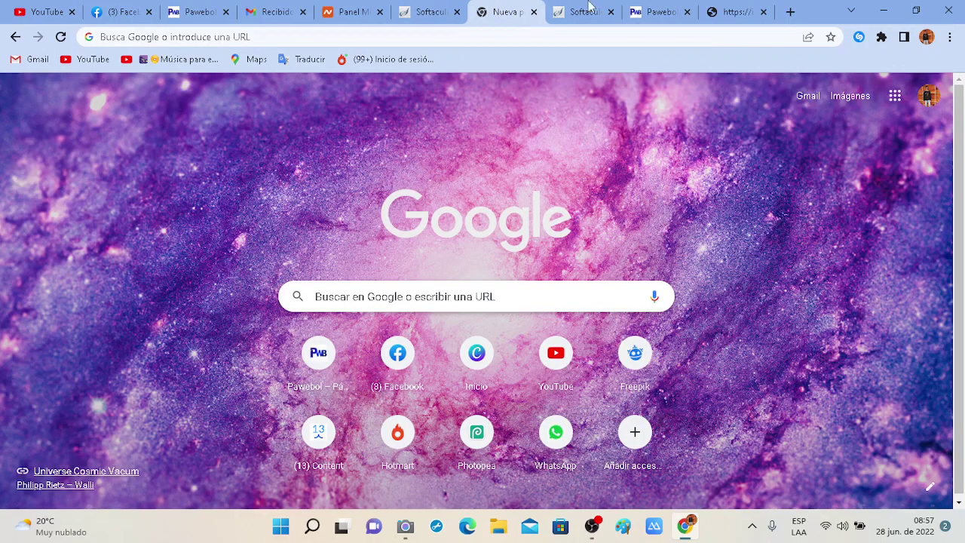
left_click(649, 9)
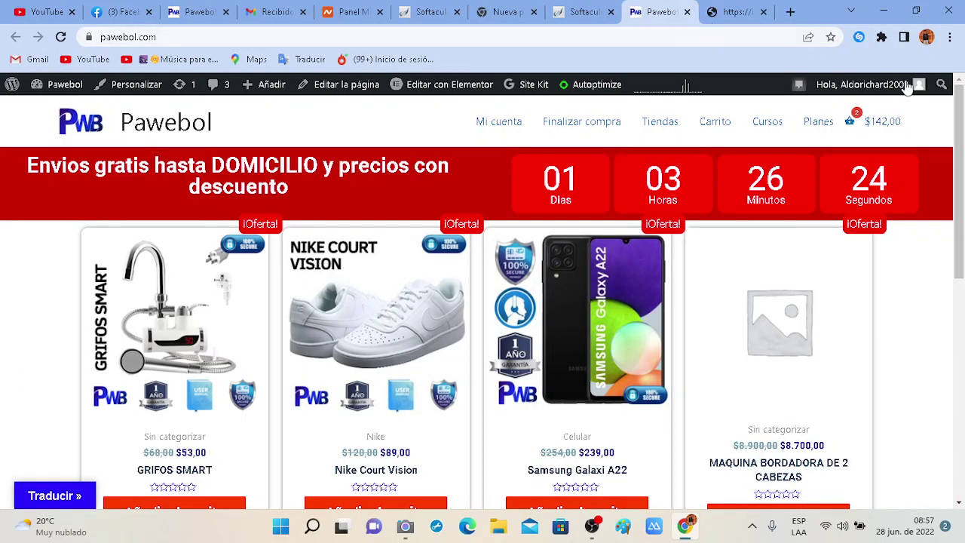
mouse_move(908, 87)
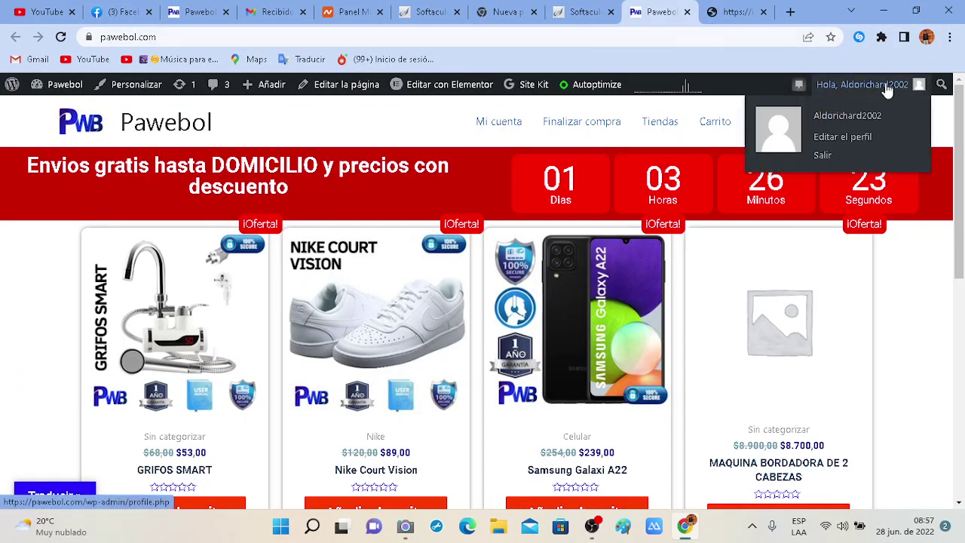
left_click(822, 156)
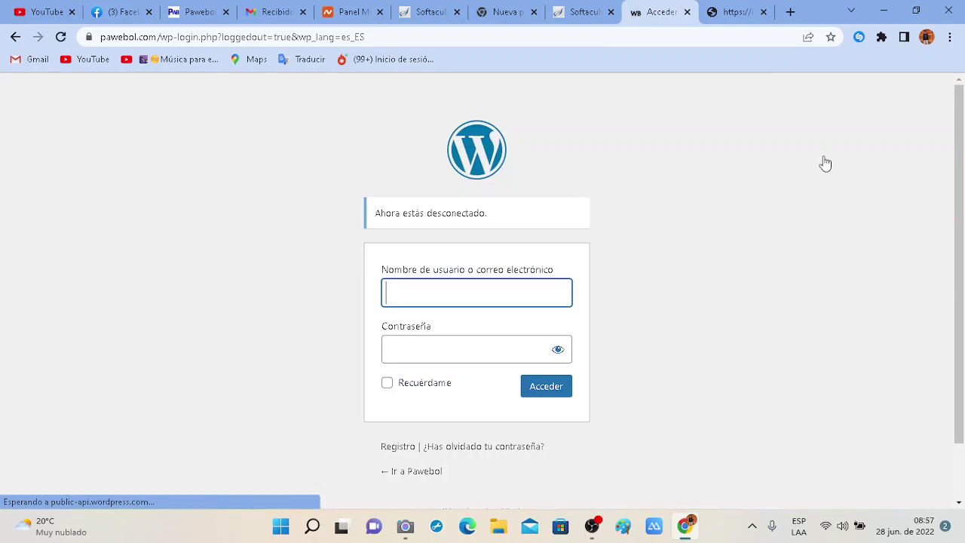
Tick Recuérdame and load the autocompleted pawebol.com in a new tab.
left_click(386, 385)
left_click(796, 22)
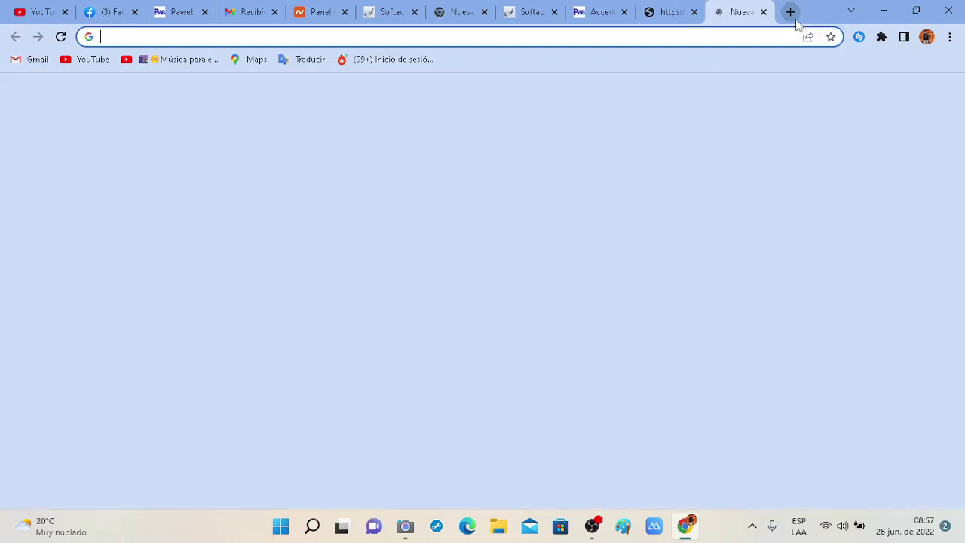
type("pawebol.com")
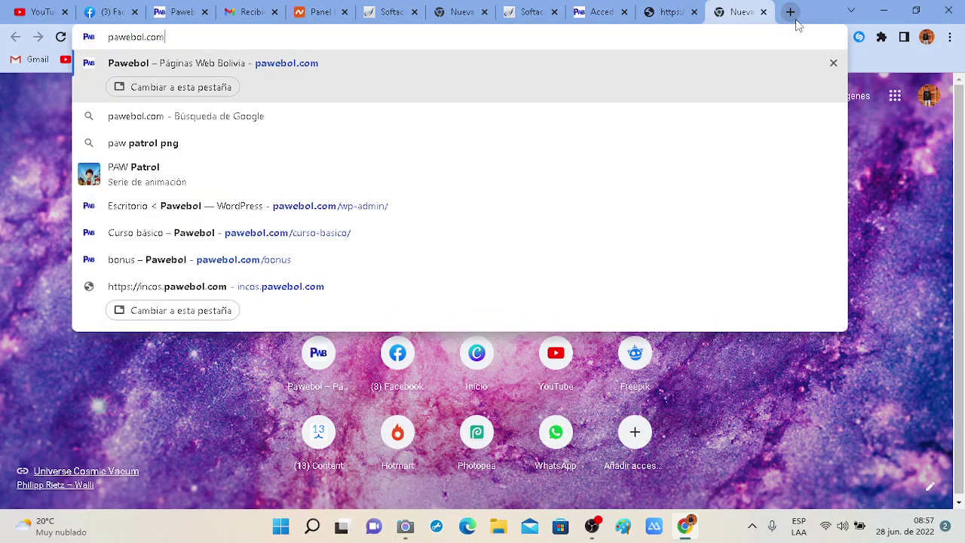
key("Return")
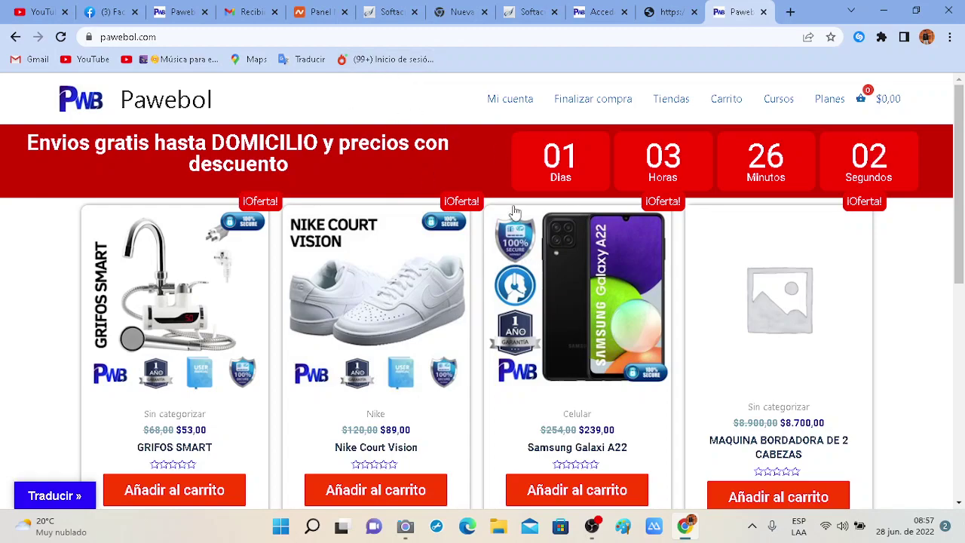
scroll(452, 271, "down", 2)
scroll(494, 339, "up", 2)
scroll(491, 339, "down", 4)
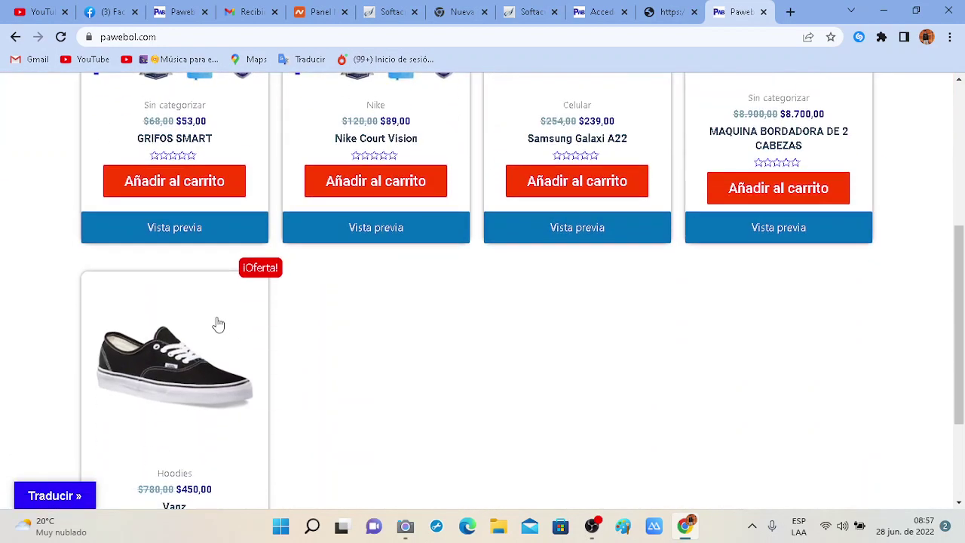
scroll(218, 324, "up", 4)
left_click(174, 35)
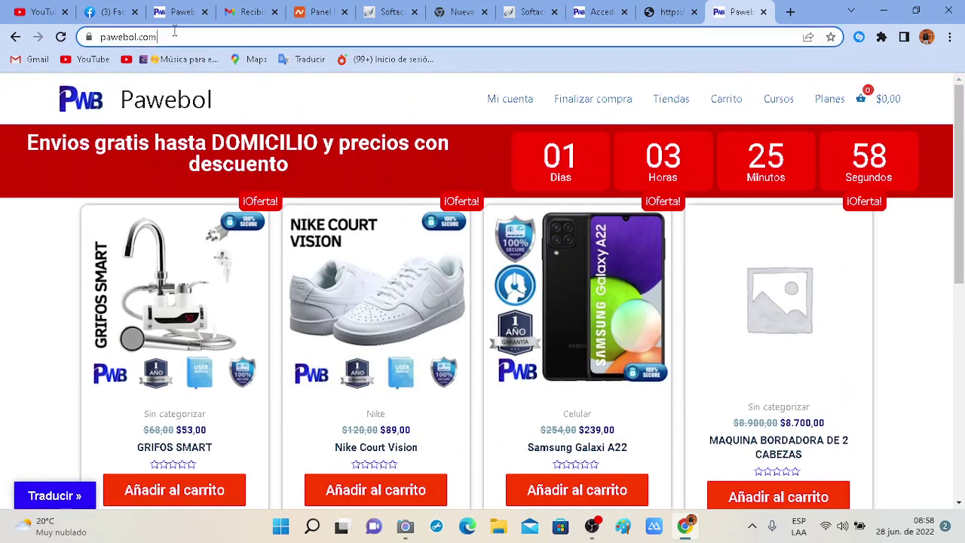
left_click(199, 37)
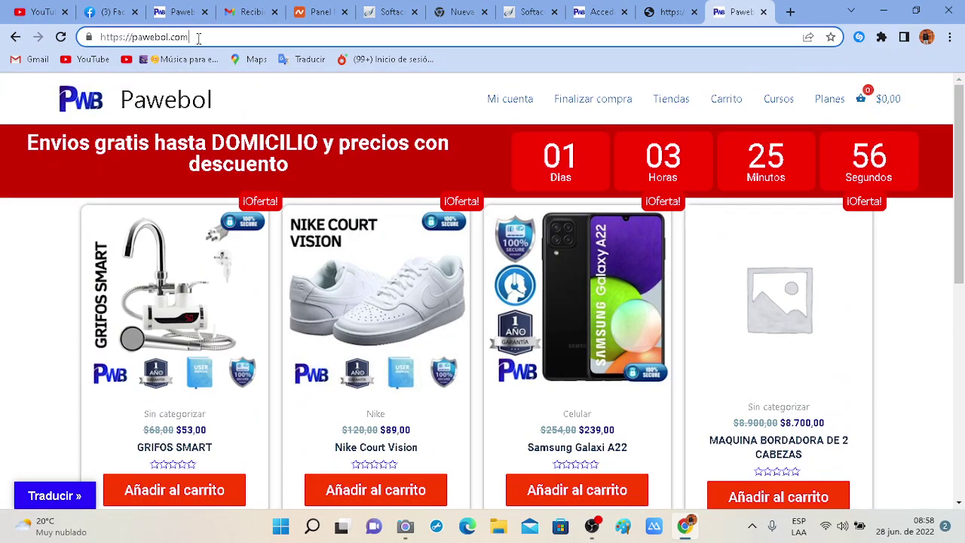
left_click(198, 38)
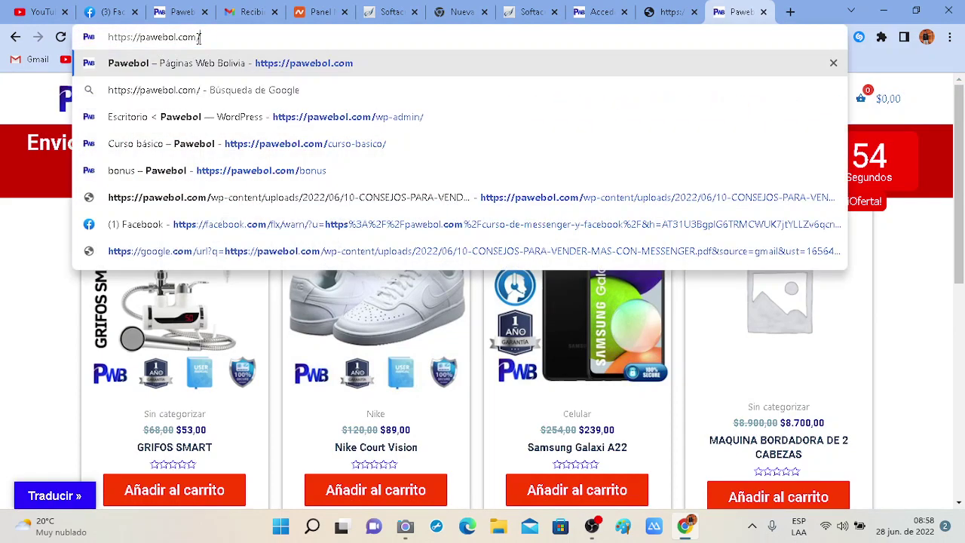
type("wp-")
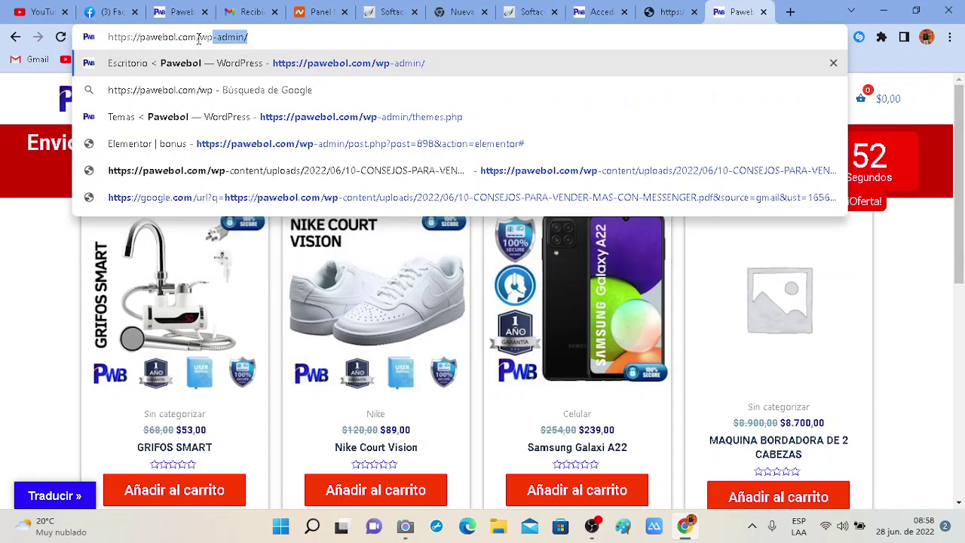
type("admin/")
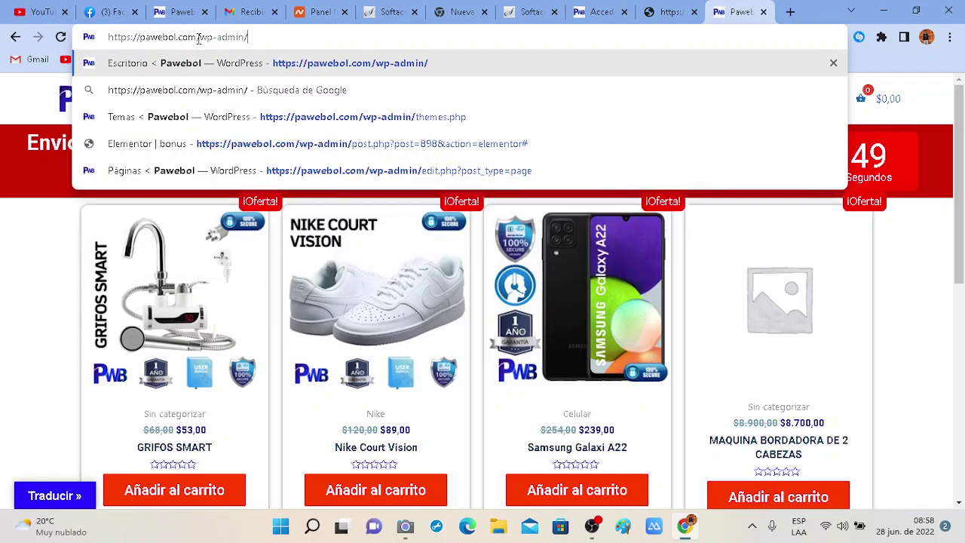
key("Return")
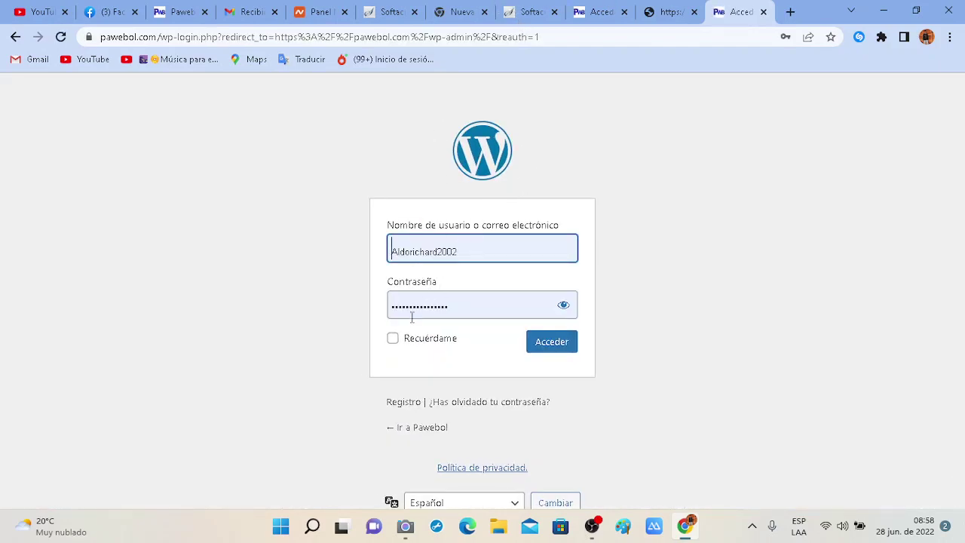
Sign in with the saved credentials via Acceder to reach the Escritorio.
left_click(544, 349)
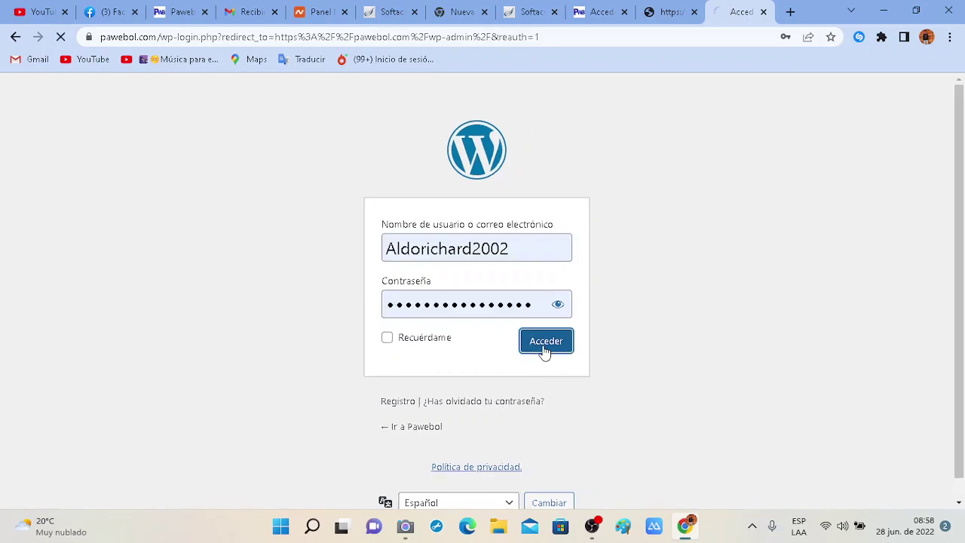
left_click(526, 299)
left_click_drag(526, 302, 379, 309)
left_click_drag(502, 241, 368, 264)
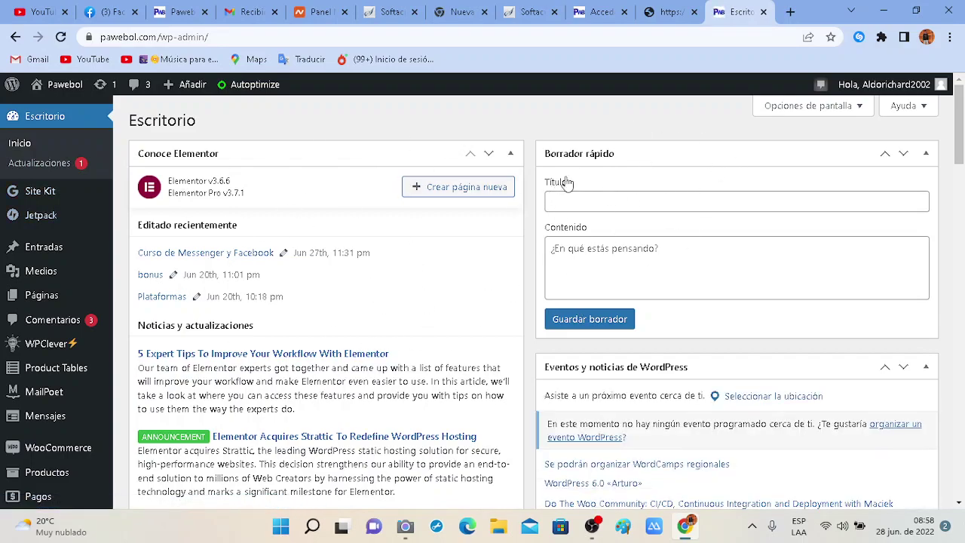
Title the quick draft '10 Tips para vender con una pagina web' and paste it as a new-tab search.
left_click(588, 155)
left_click(634, 156)
left_click(617, 197)
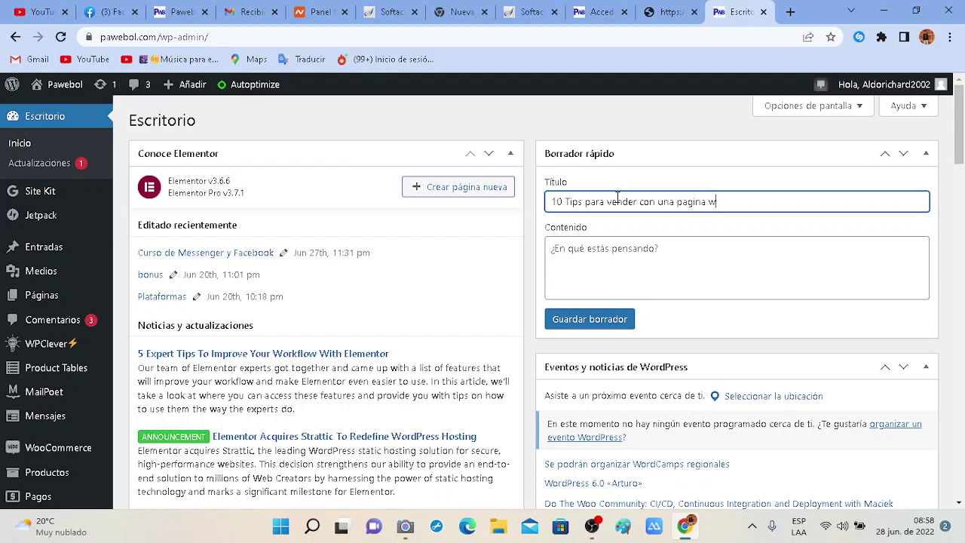
triple_click(618, 197)
key("ctrl+c")
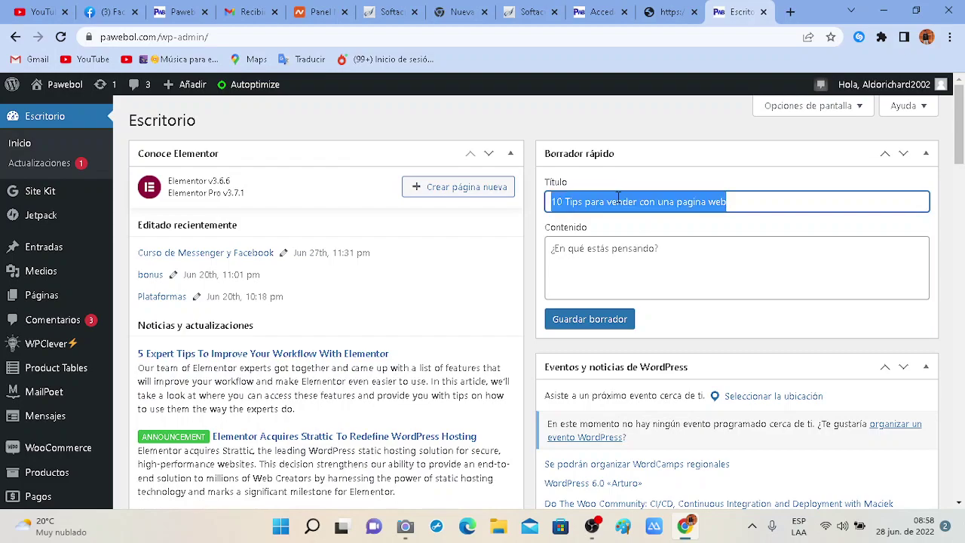
double_click(802, 23)
left_click(788, 21)
key("ctrl+v")
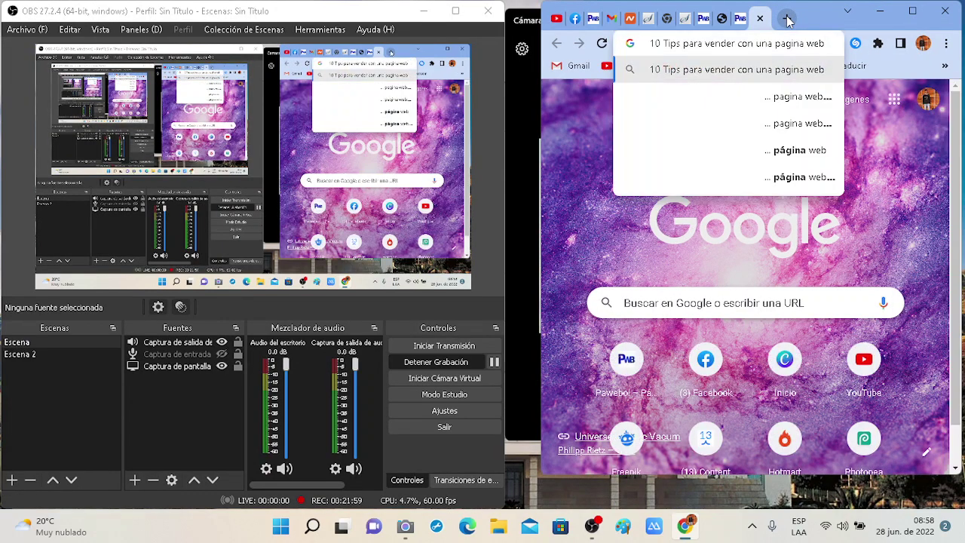
Run the Google search and open the alternativacreativa.com 10-tips article.
key("Return")
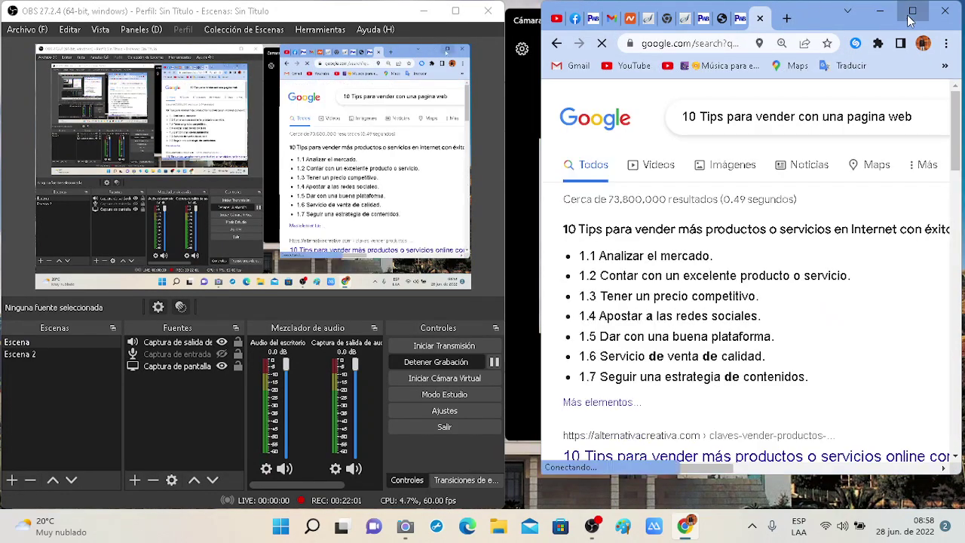
left_click(909, 16)
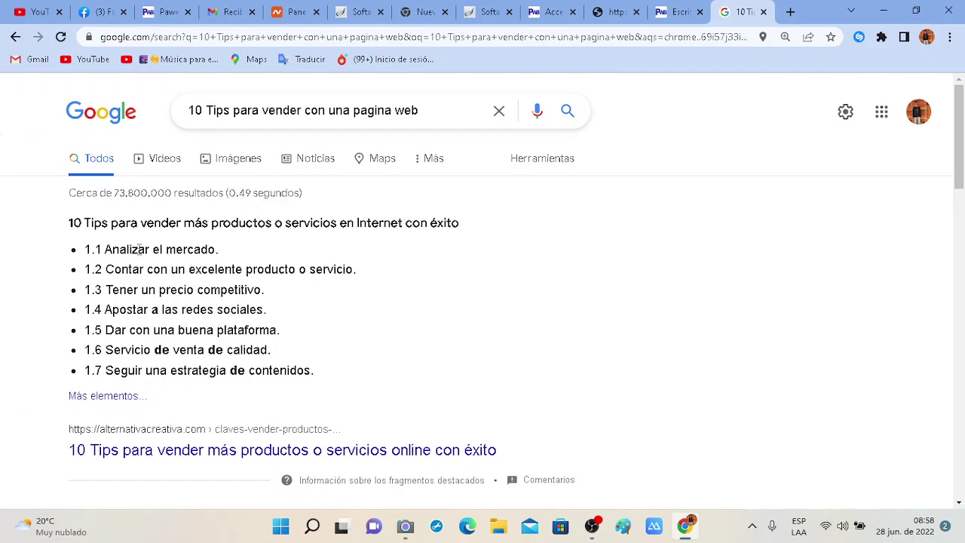
scroll(139, 250, "down", 2)
left_click(194, 340)
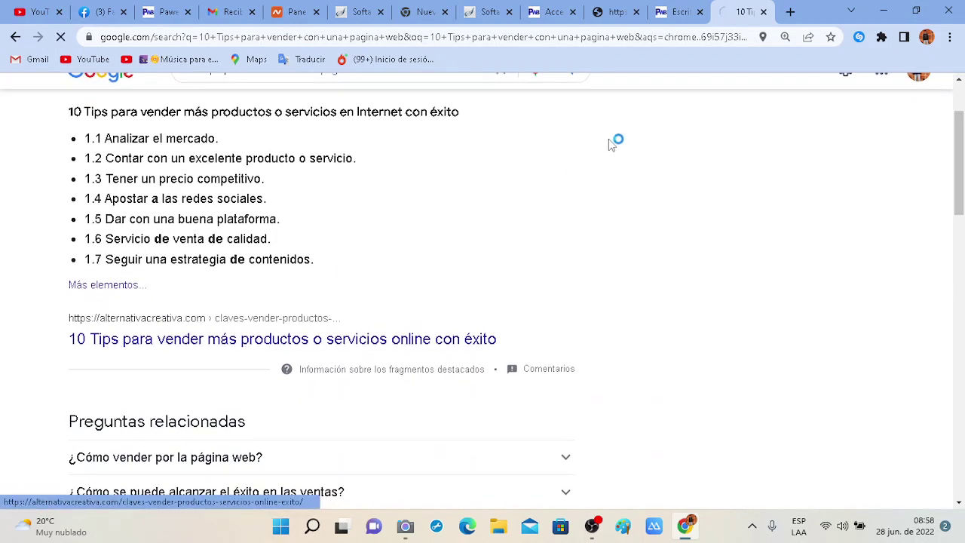
Click into the quick draft content, scroll through the article, then return to the dashboard.
left_click(678, 12)
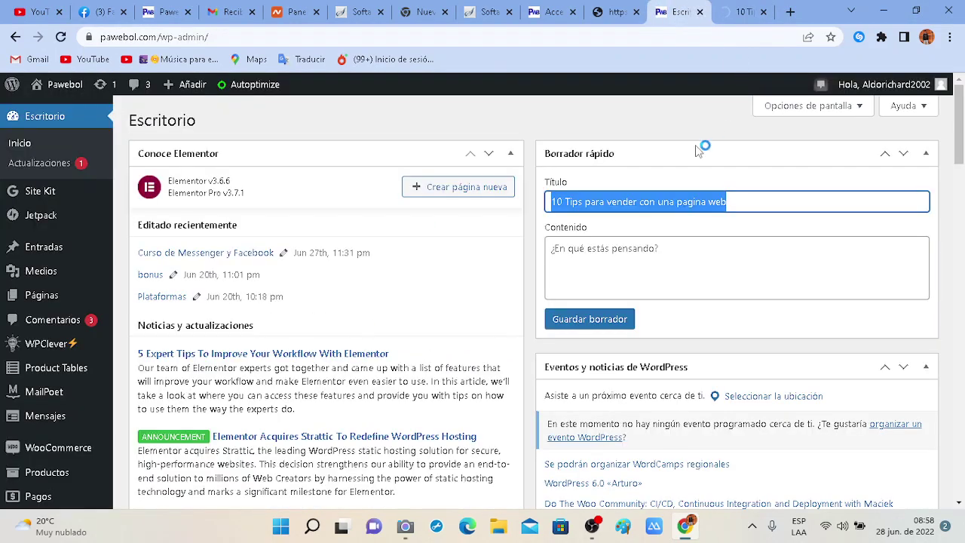
left_click(645, 273)
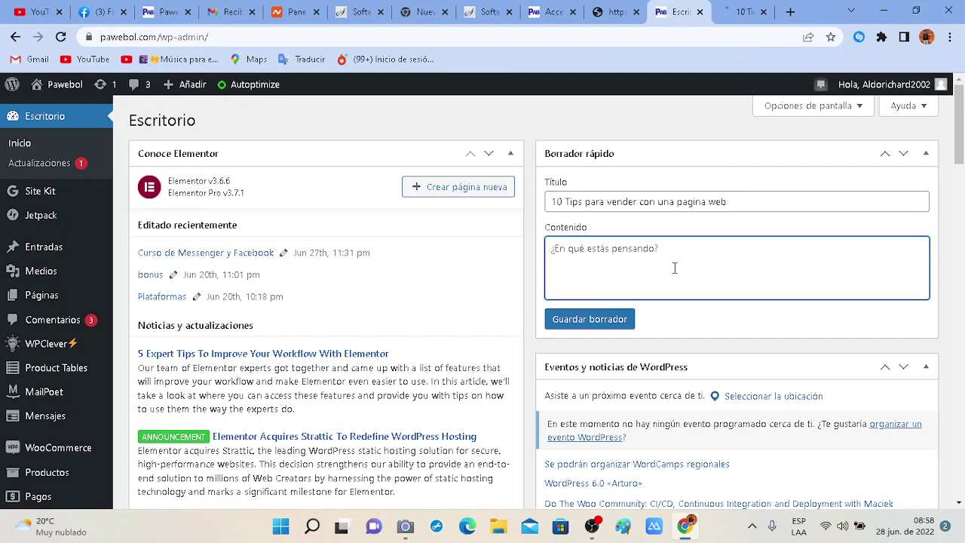
key("ctrl+Tab")
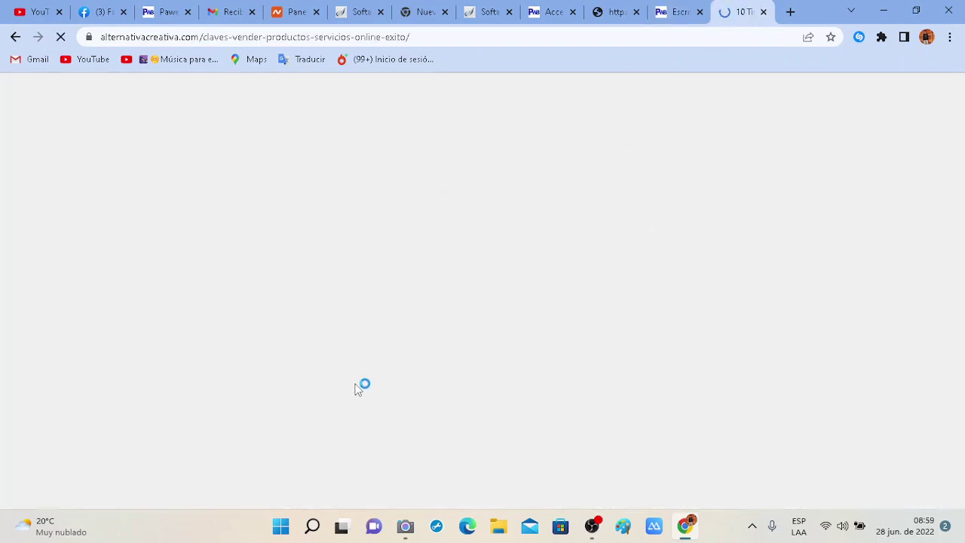
scroll(577, 404, "down", 2)
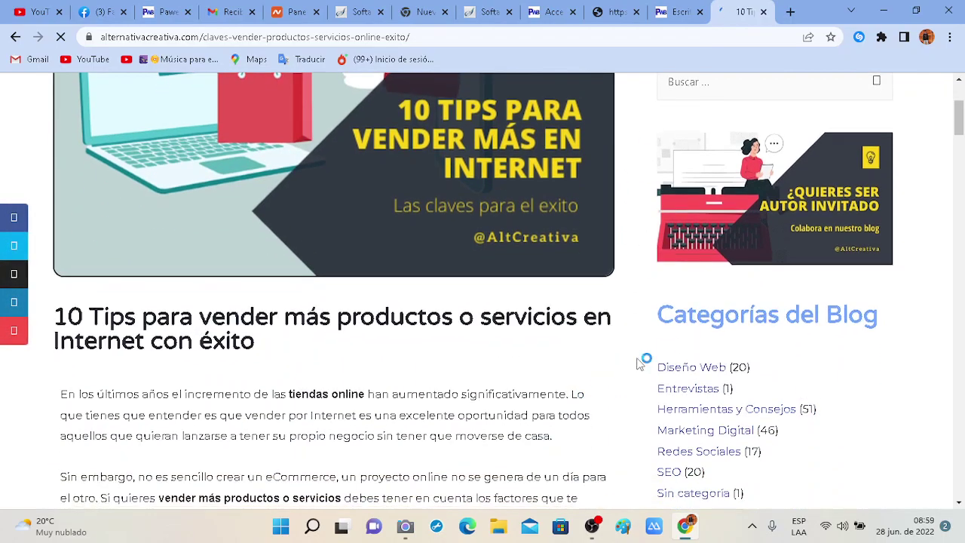
scroll(625, 290, "down", 20)
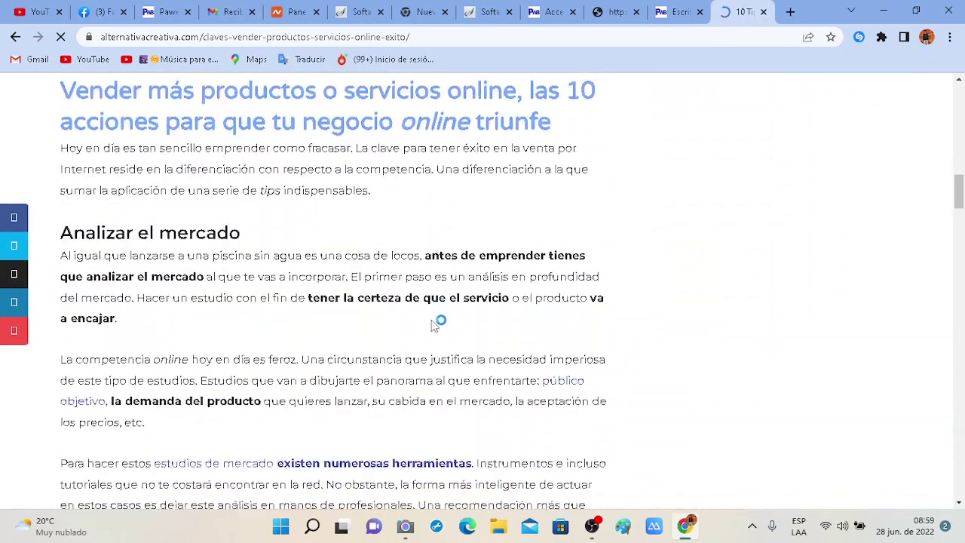
scroll(432, 321, "down", 10)
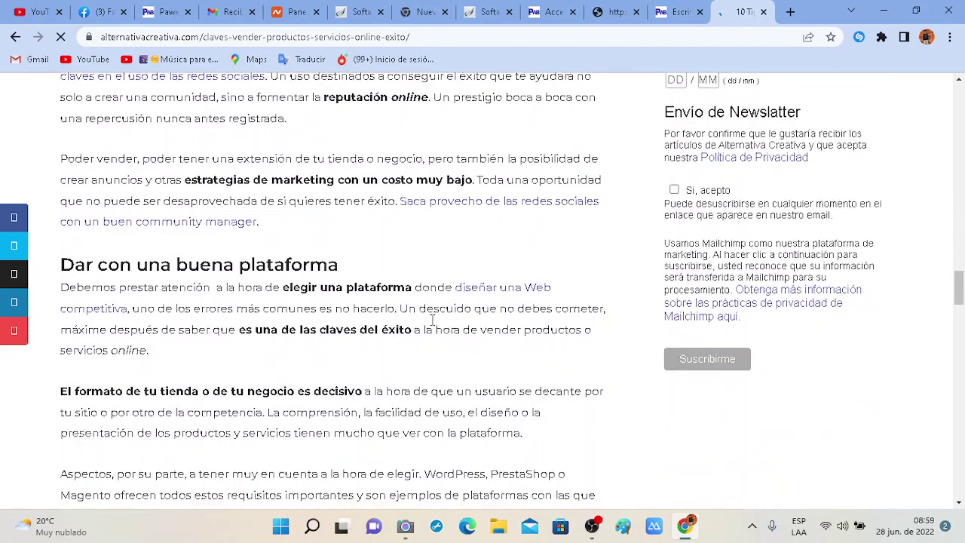
scroll(432, 320, "up", 10)
scroll(432, 320, "down", 15)
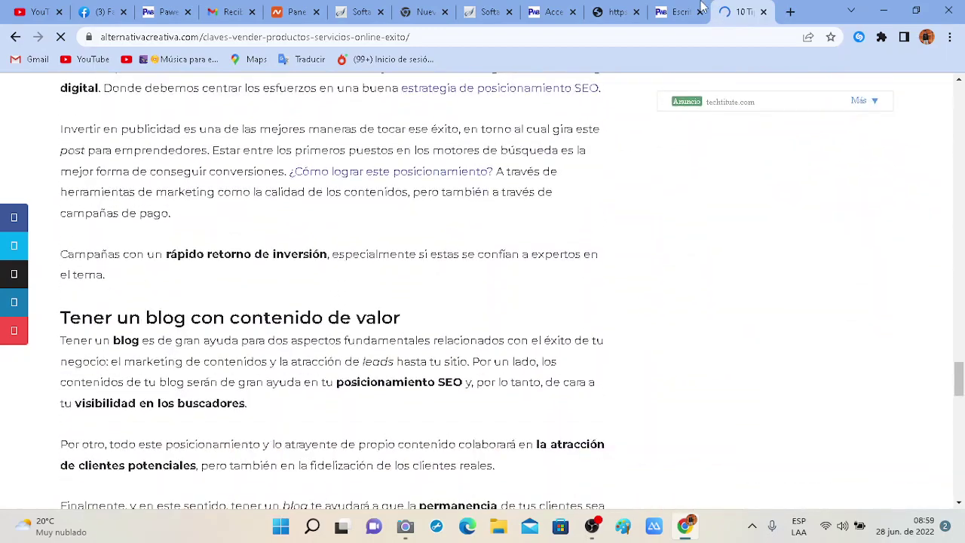
left_click(701, 6)
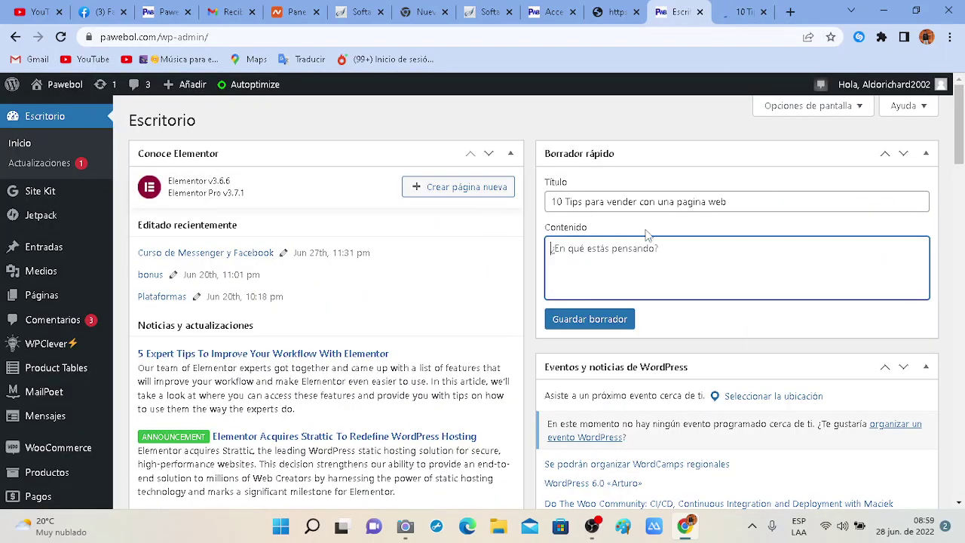
Dismiss the PC optimization notification and scroll the dashboard down to the Site Health recommendations.
scroll(685, 251, "down", 2)
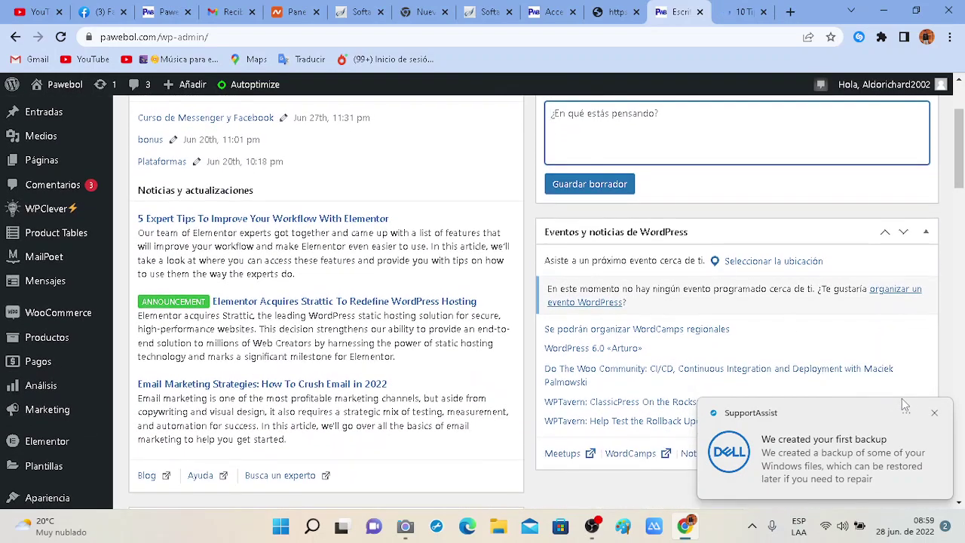
left_click(942, 420)
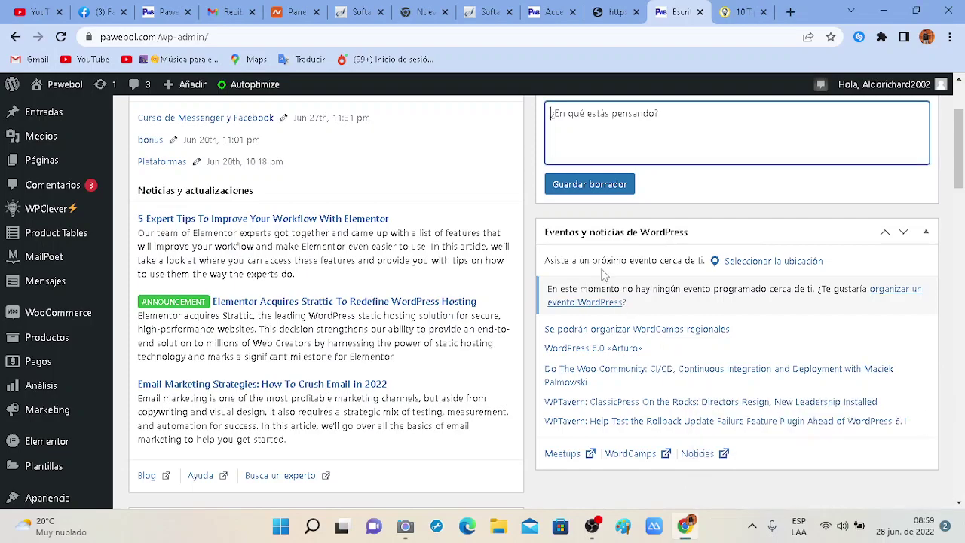
scroll(523, 338, "down", 2)
scroll(380, 345, "down", 1)
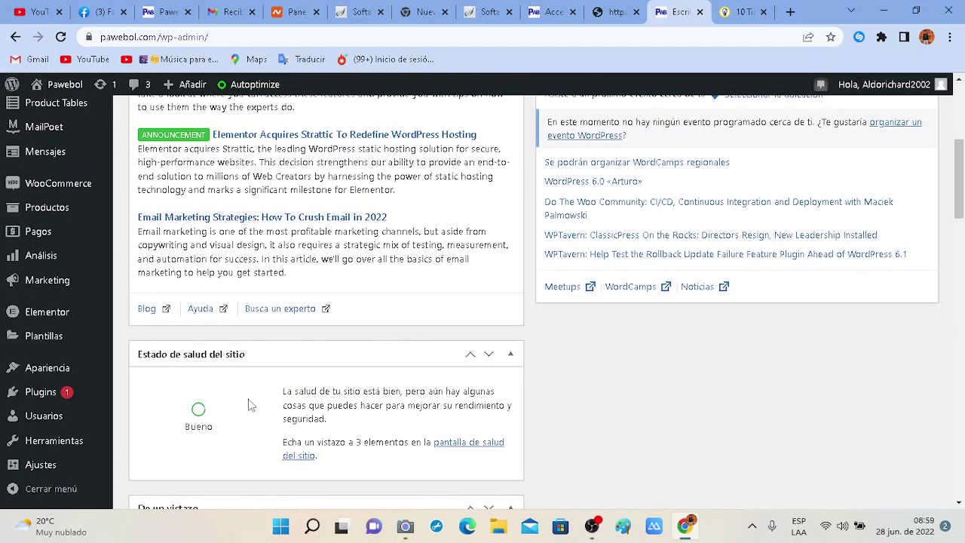
scroll(251, 404, "down", 2)
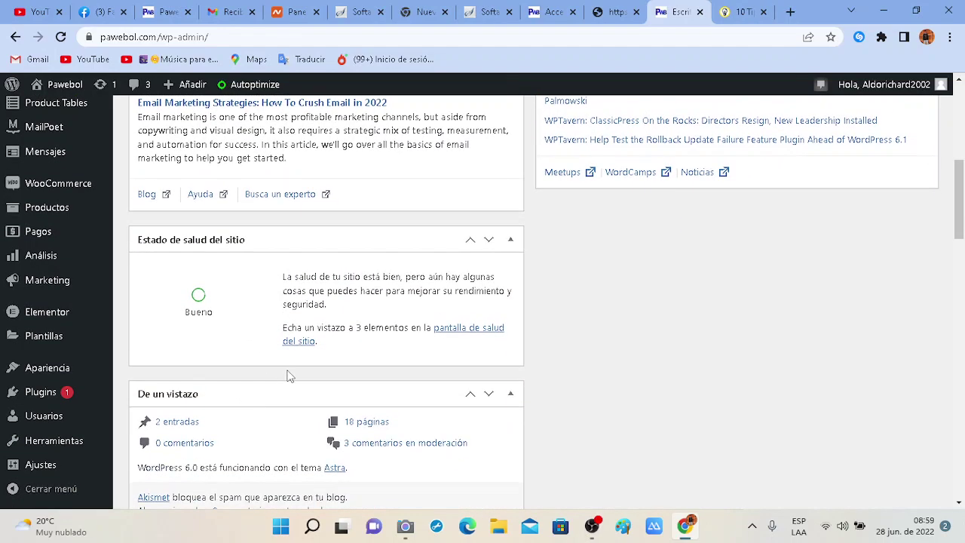
scroll(289, 375, "down", 1)
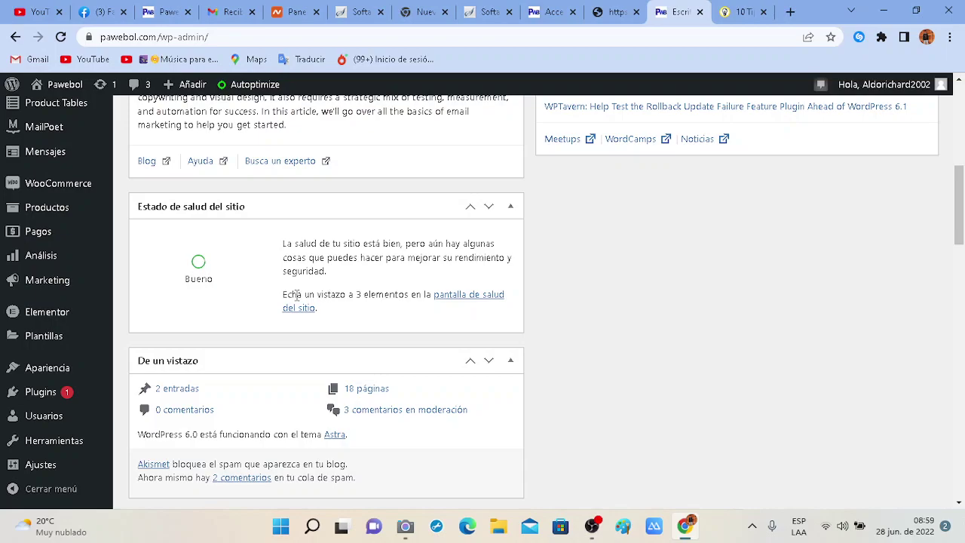
left_click_drag(297, 296, 379, 293)
left_click(396, 306)
Scroll further to the Actividad panel listing recent posts and pending comments.
scroll(250, 304, "down", 2)
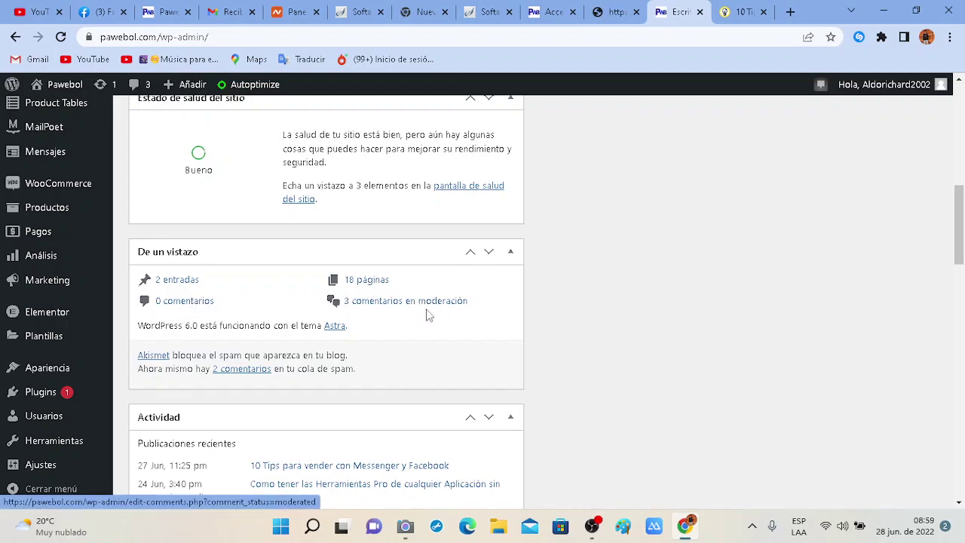
scroll(435, 322, "down", 1)
scroll(337, 332, "down", 1)
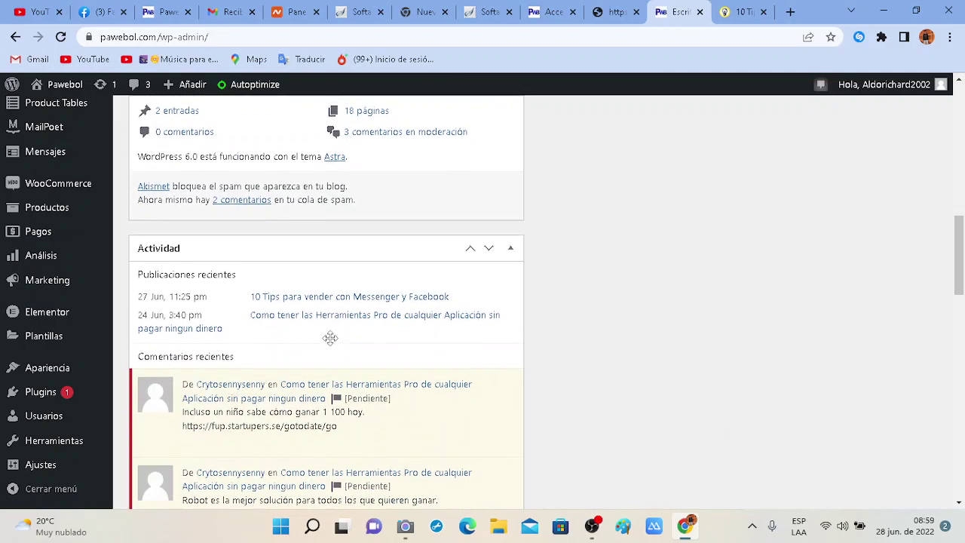
scroll(401, 398, "down", 1)
scroll(373, 322, "up", 2)
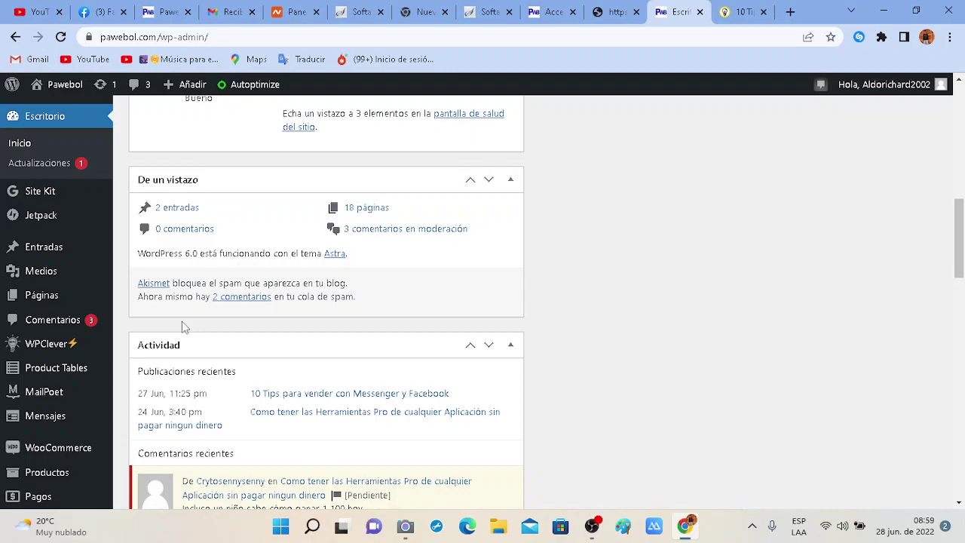
scroll(181, 321, "down", 1)
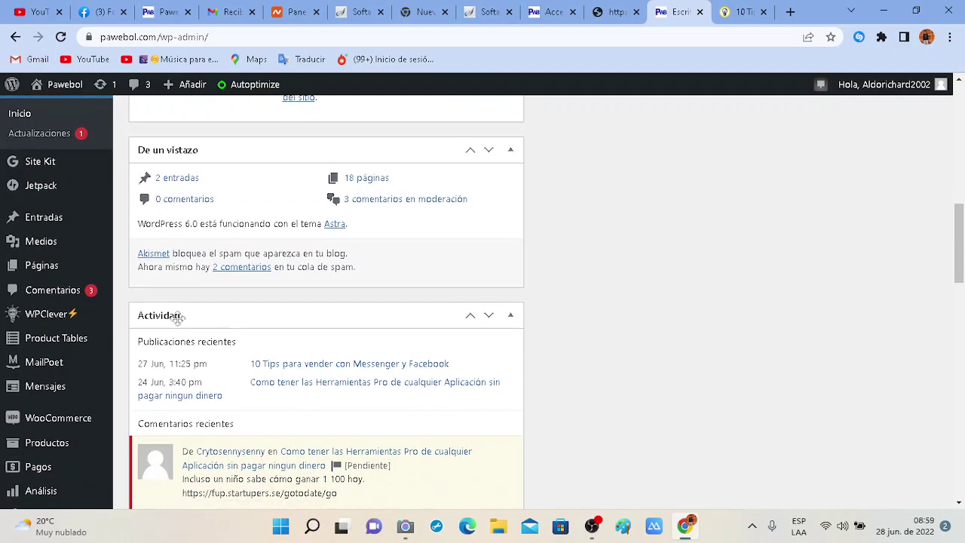
scroll(126, 361, "down", 1)
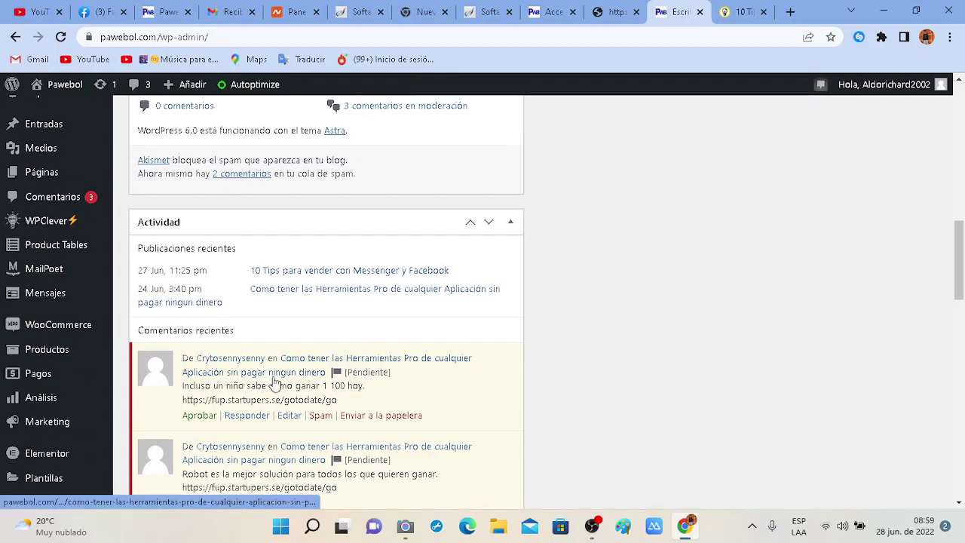
scroll(272, 381, "down", 1)
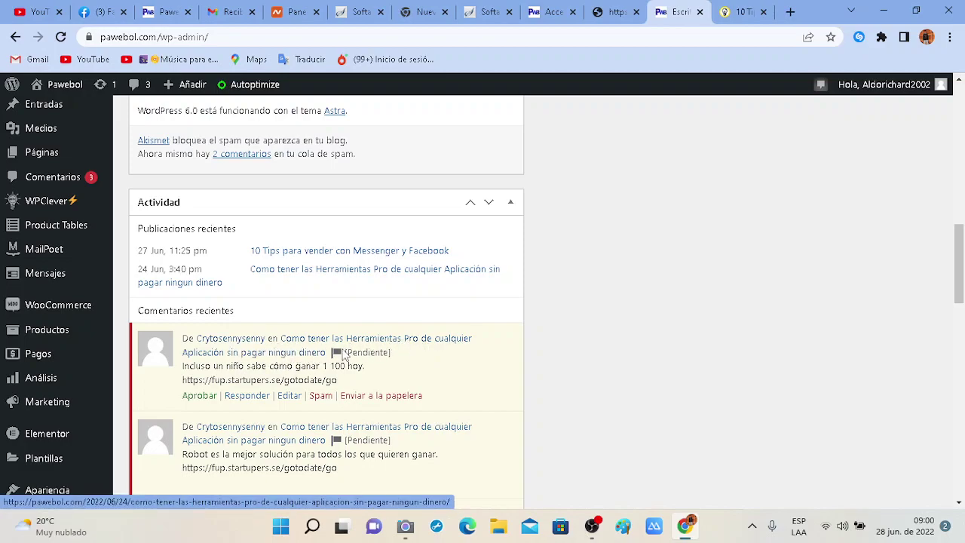
Trash the three pending spam comments in the Actividad panel, leaving Pendientes (0) and Papelera (10).
scroll(265, 360, "down", 1)
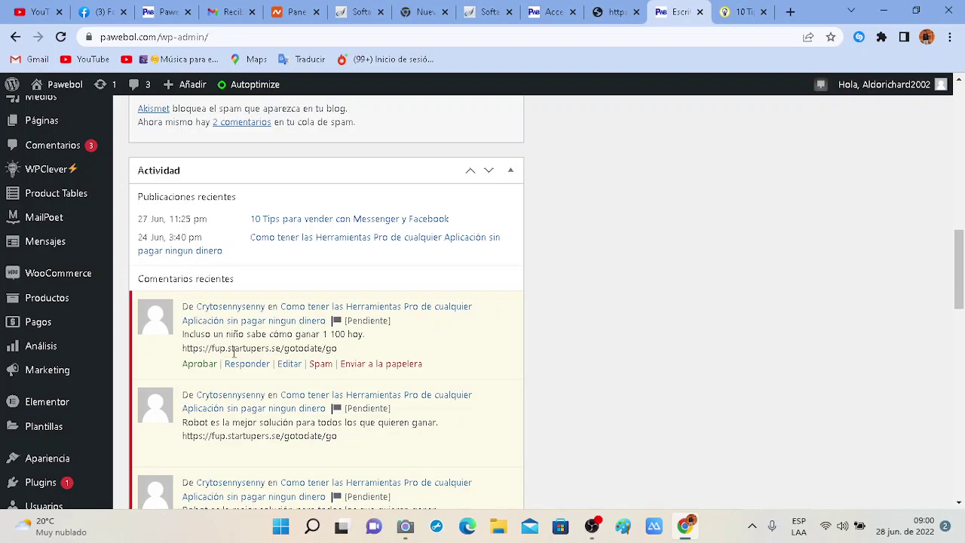
left_click(375, 368)
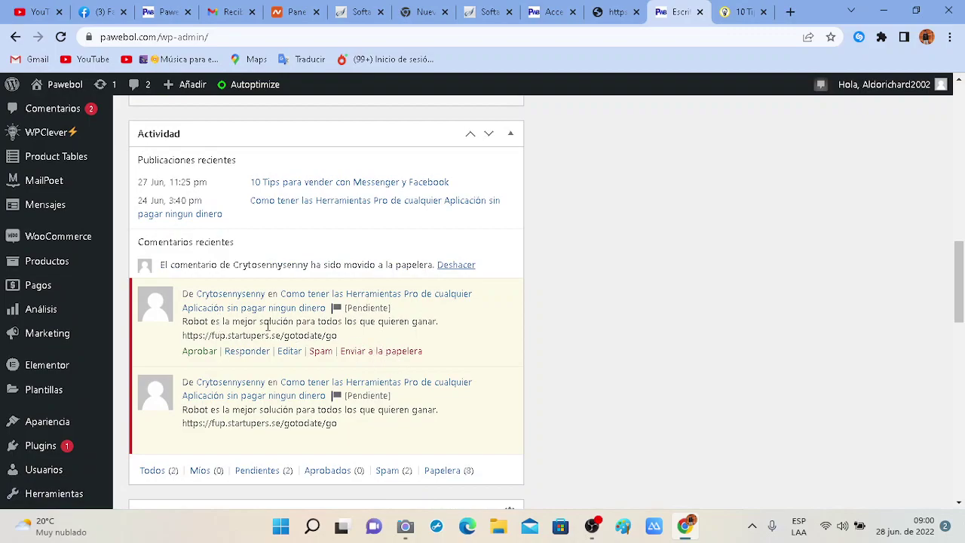
left_click_drag(337, 334, 181, 326)
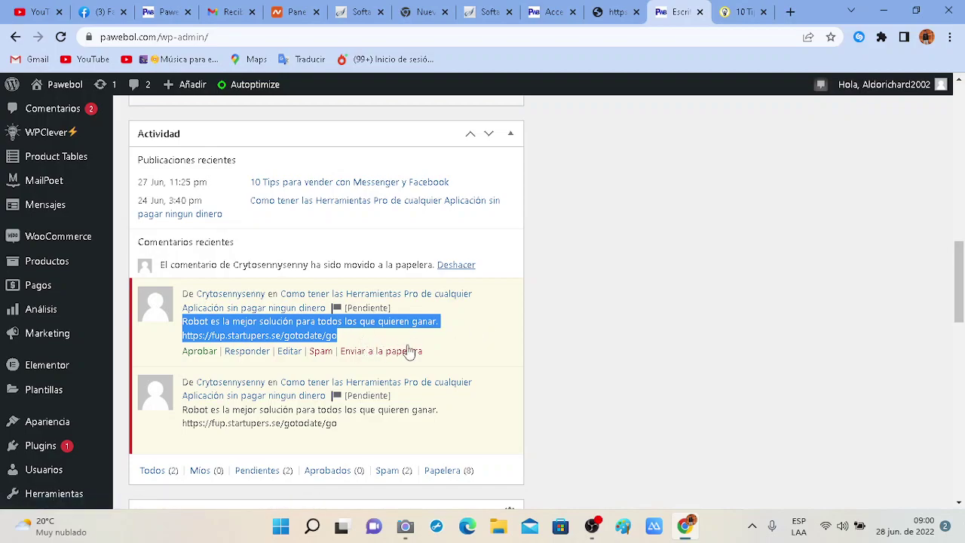
left_click(380, 351)
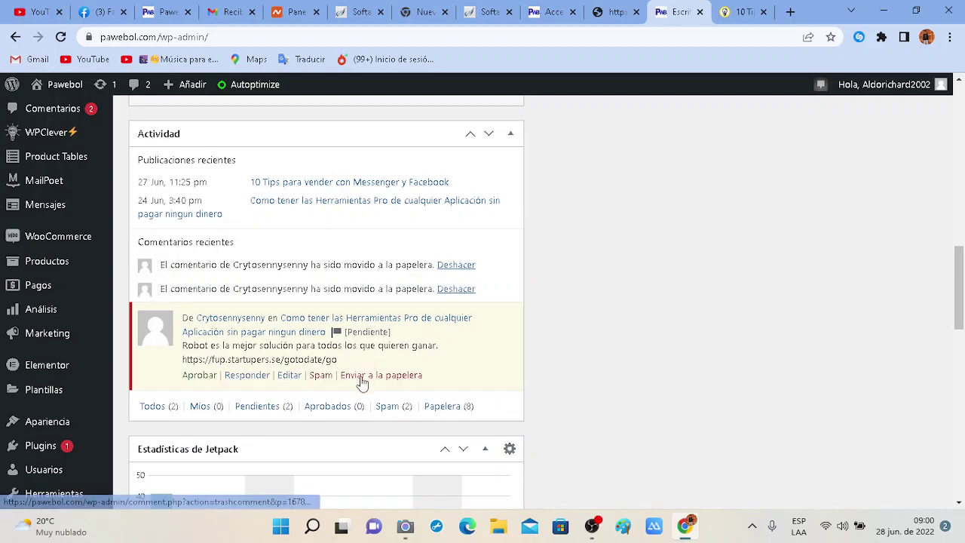
left_click(360, 377)
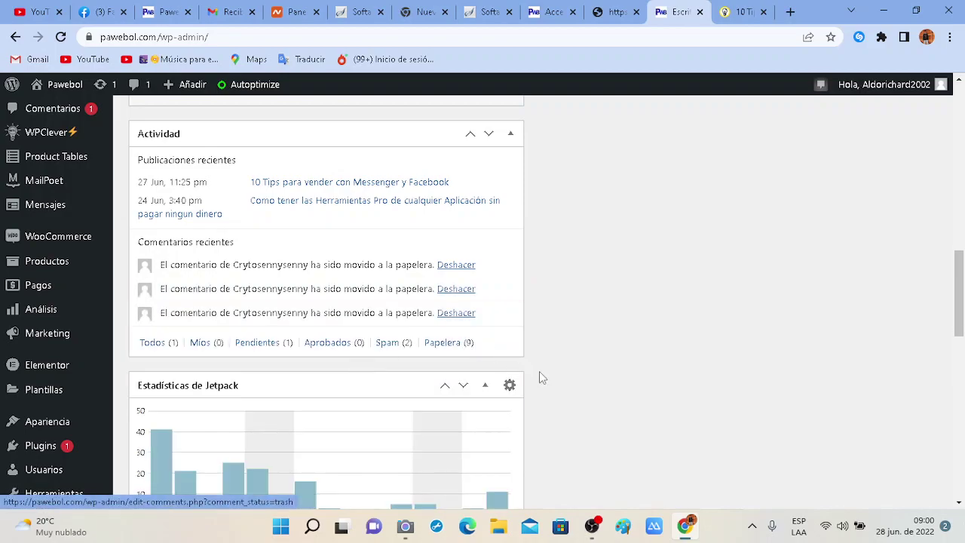
scroll(541, 377, "down", 1)
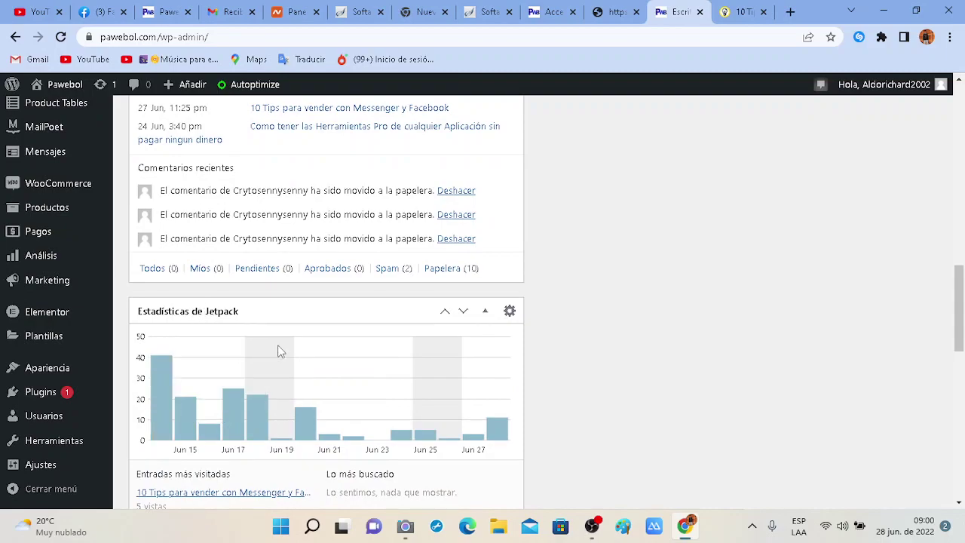
scroll(277, 351, "down", 1)
mouse_move(159, 374)
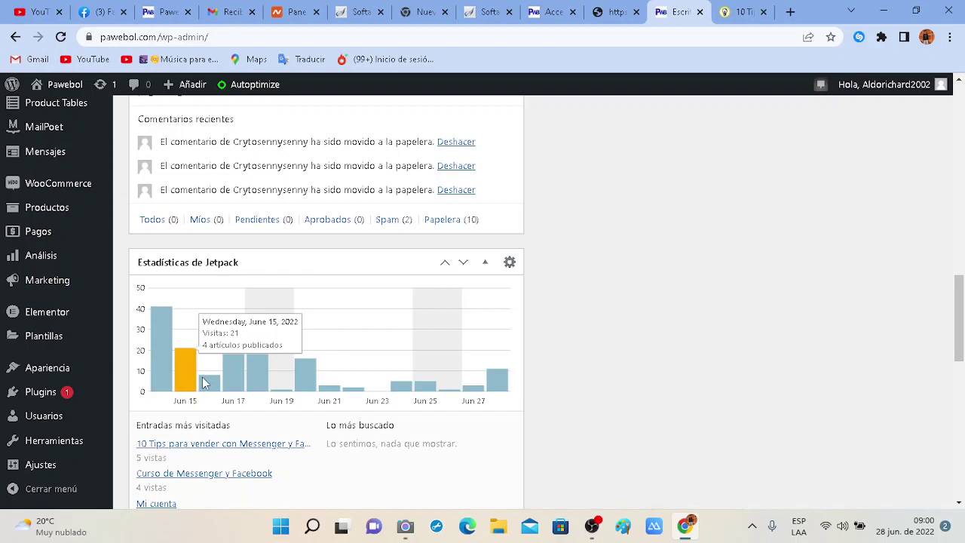
mouse_move(211, 385)
mouse_move(257, 387)
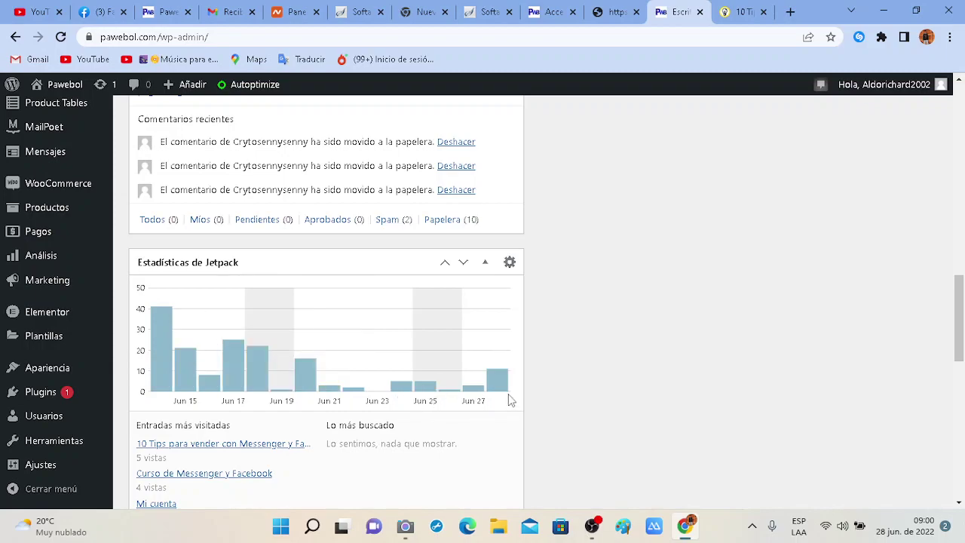
mouse_move(500, 393)
scroll(508, 424, "down", 1)
scroll(414, 399, "down", 1)
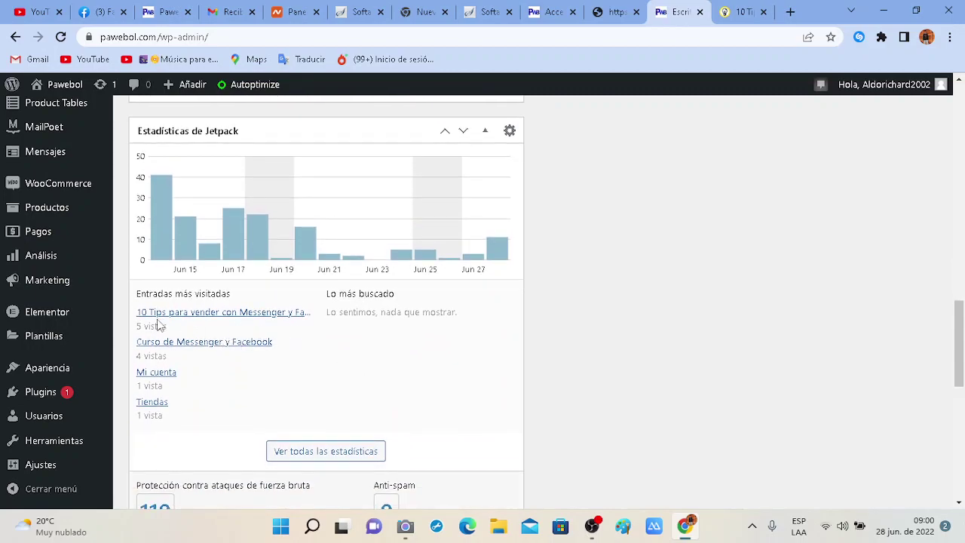
left_click_drag(155, 326, 124, 332)
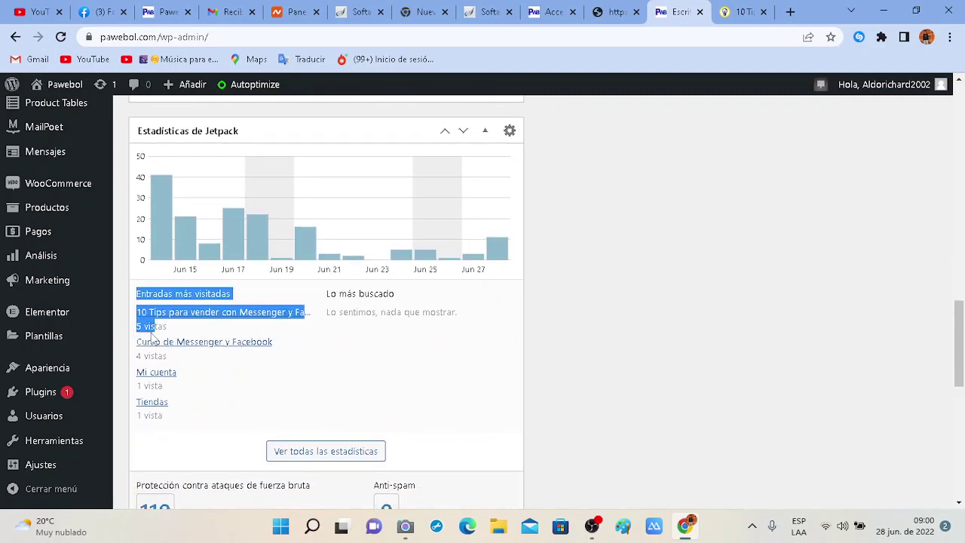
left_click(124, 336)
scroll(253, 348, "down", 2)
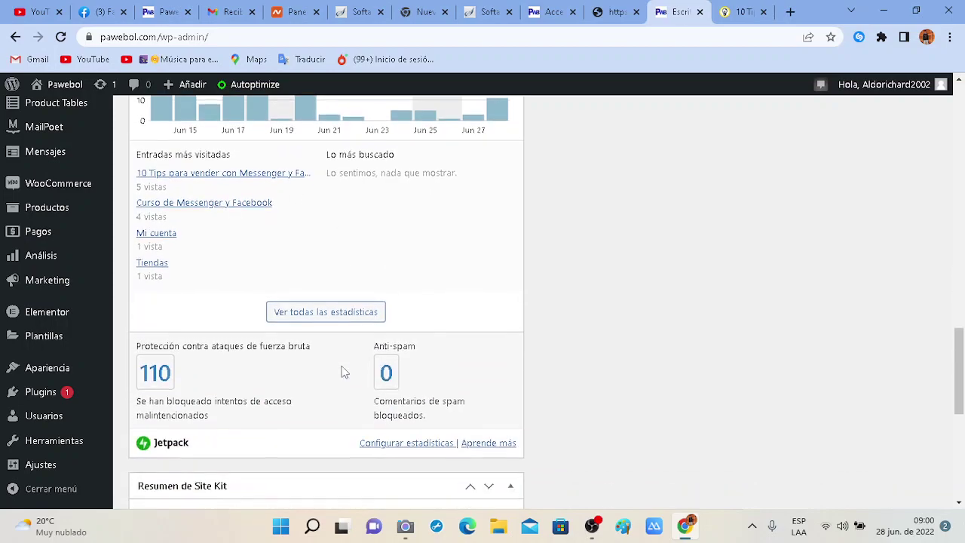
left_click_drag(201, 346, 365, 352)
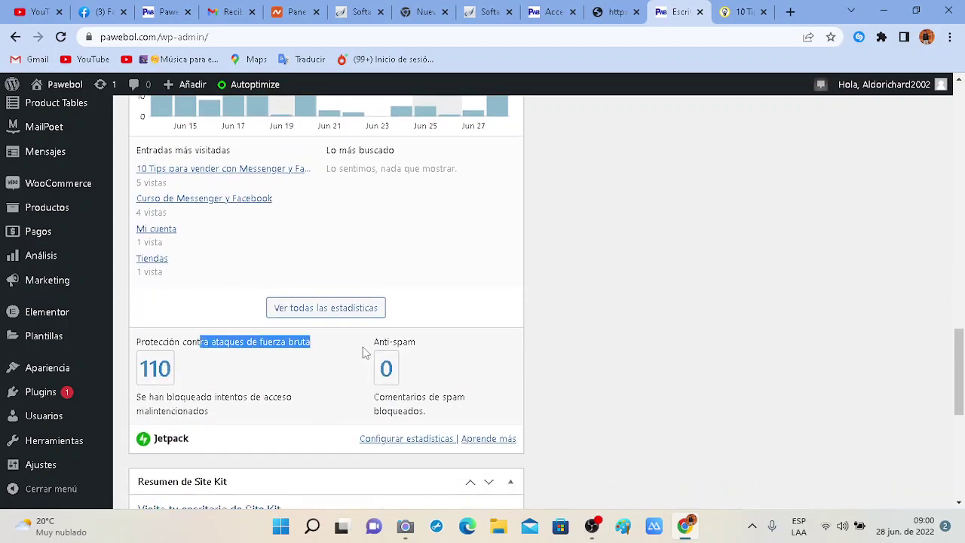
left_click(306, 340)
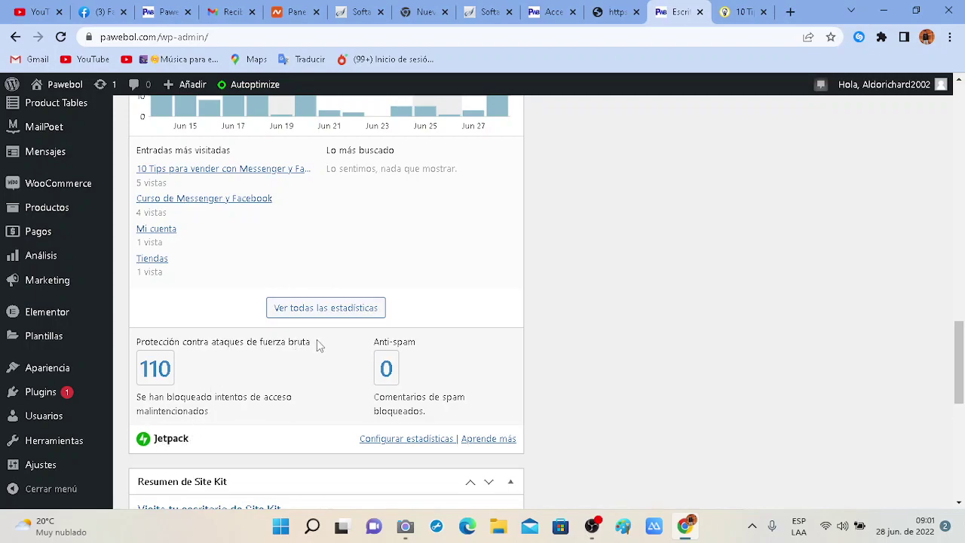
left_click_drag(318, 340, 131, 349)
left_click(274, 413)
scroll(263, 410, "down", 2)
scroll(514, 393, "down", 1)
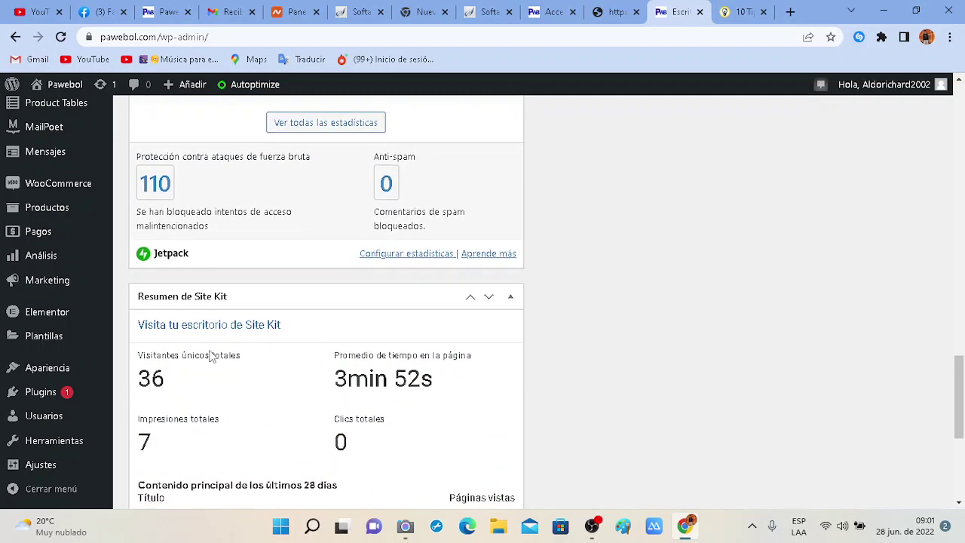
left_click_drag(207, 360, 241, 356)
scroll(433, 402, "down", 1)
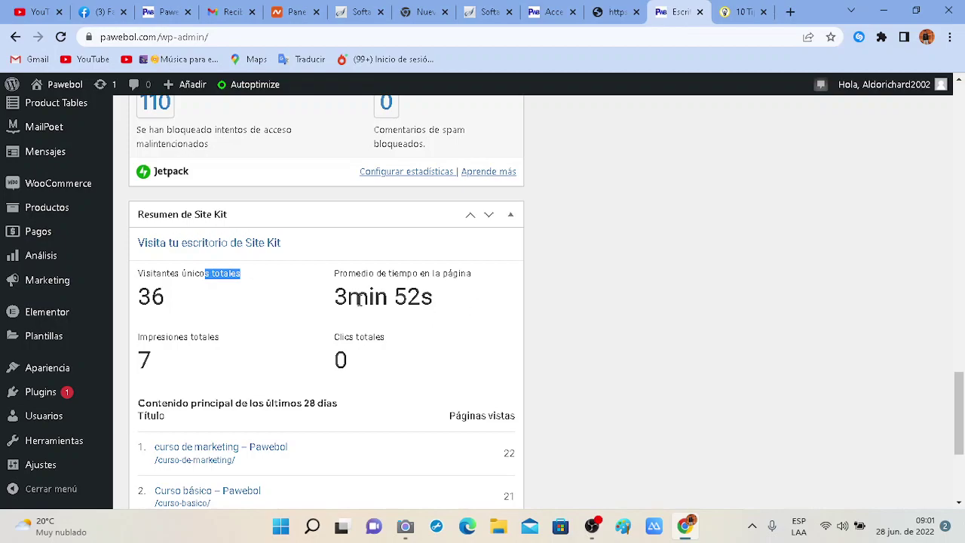
scroll(454, 318, "down", 1)
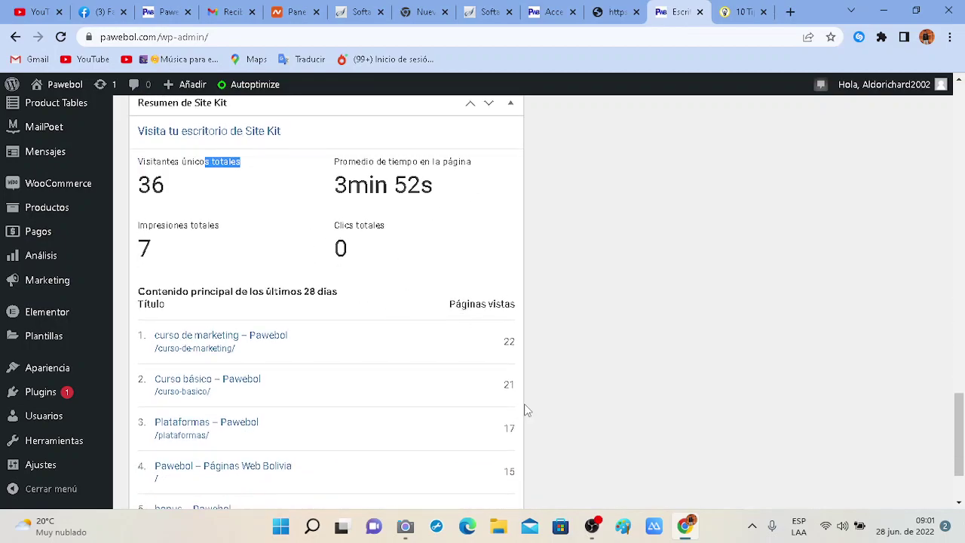
scroll(526, 409, "down", 1)
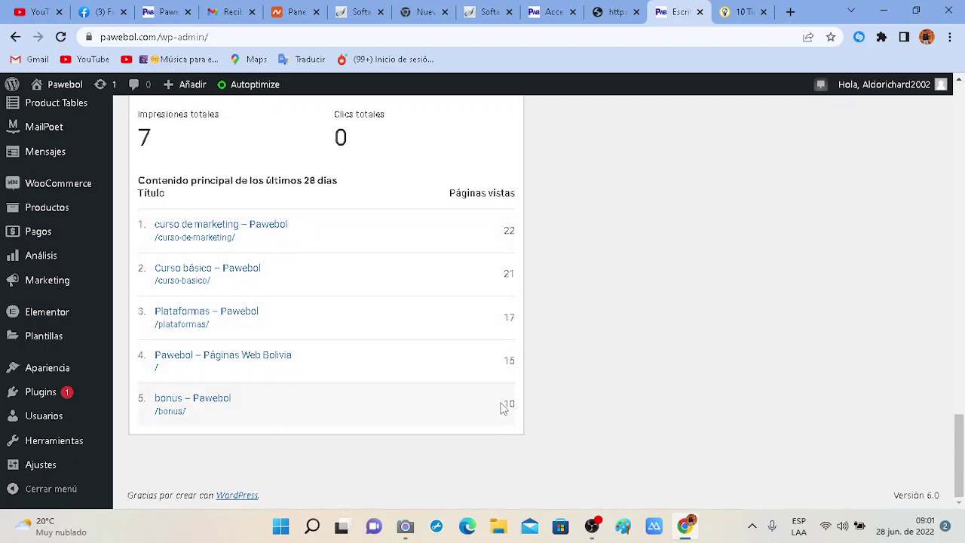
scroll(364, 394, "up", 10)
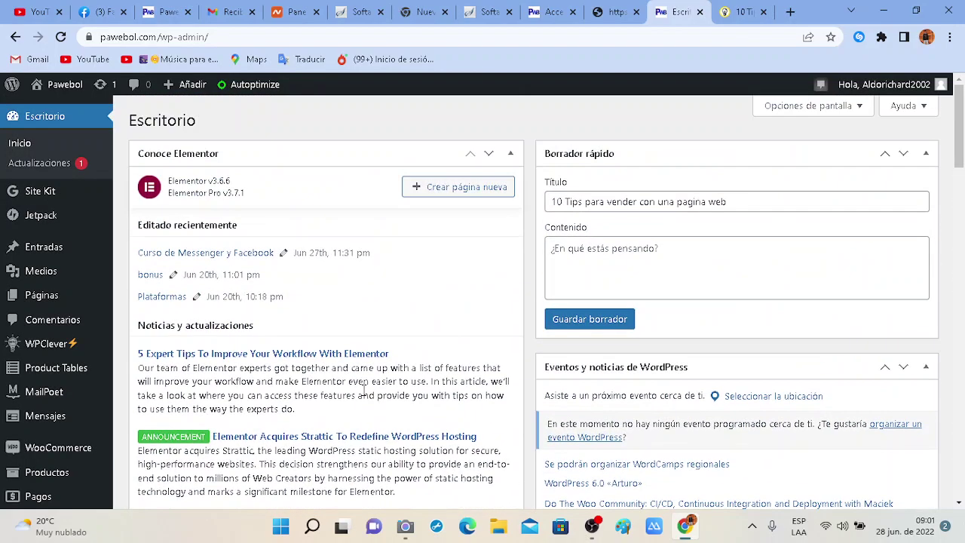
Reload the dashboard, open the Site Kit Tráfico view, then bring the OBS window forward.
left_click(59, 141)
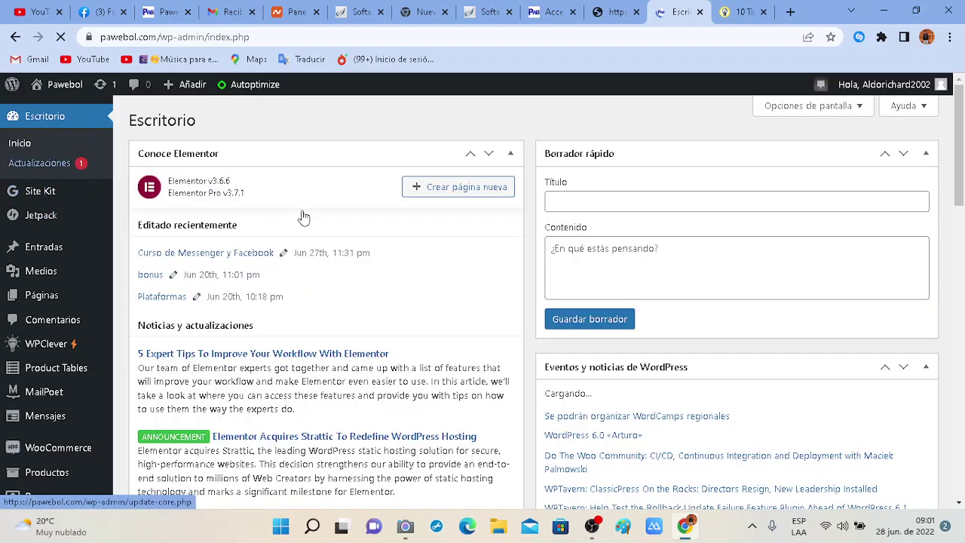
scroll(395, 241, "down", 4)
scroll(395, 241, "up", 4)
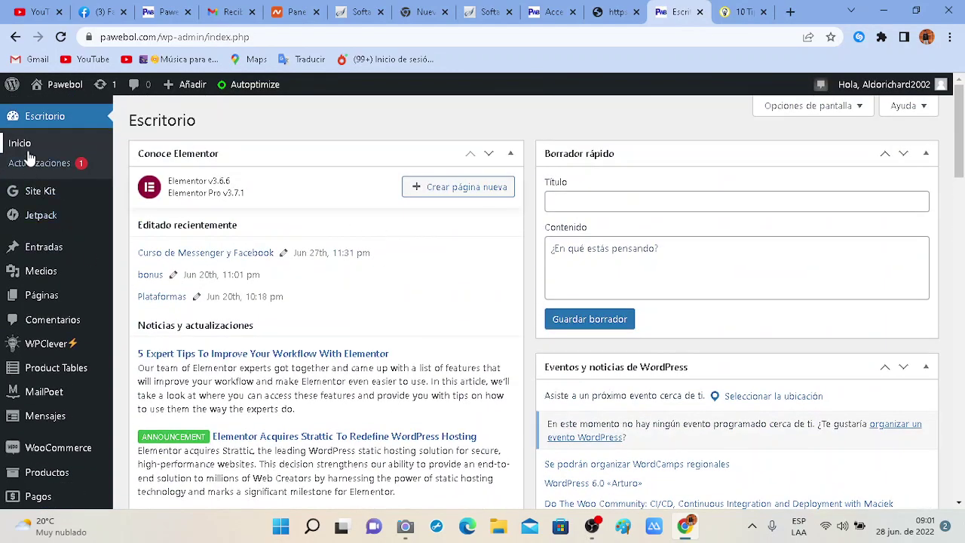
left_click(54, 197)
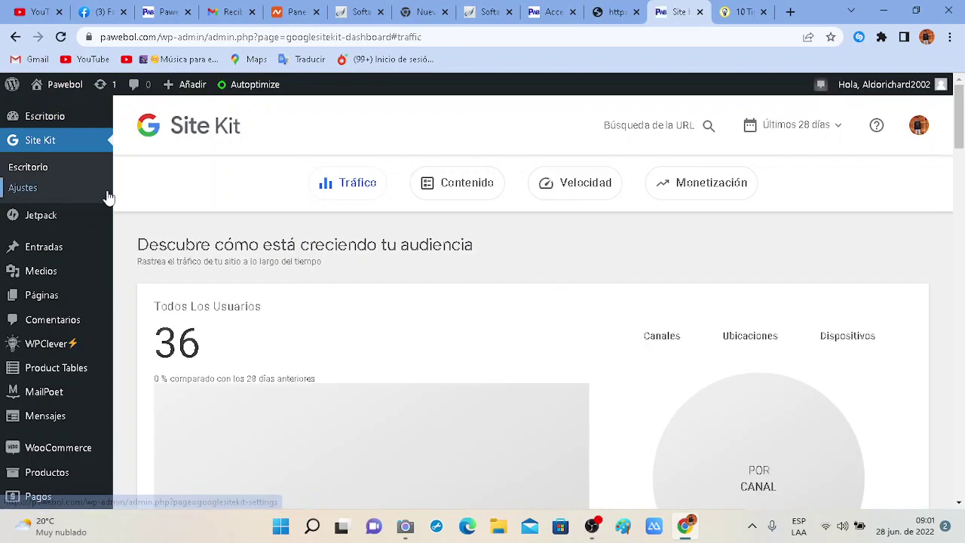
left_click(591, 525)
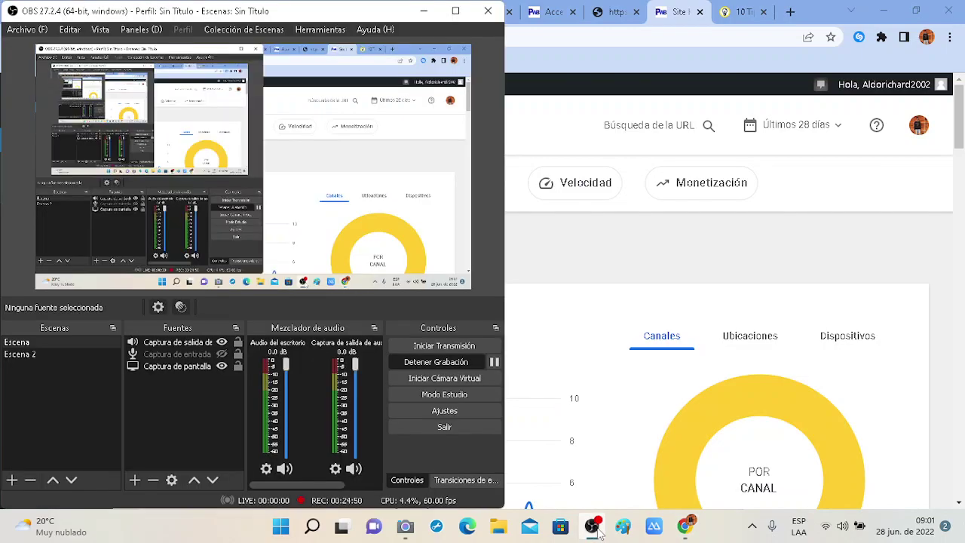
Show the live webcam feed in Windows Camera, then return to Site Kit's Tráfico view.
left_click(406, 527)
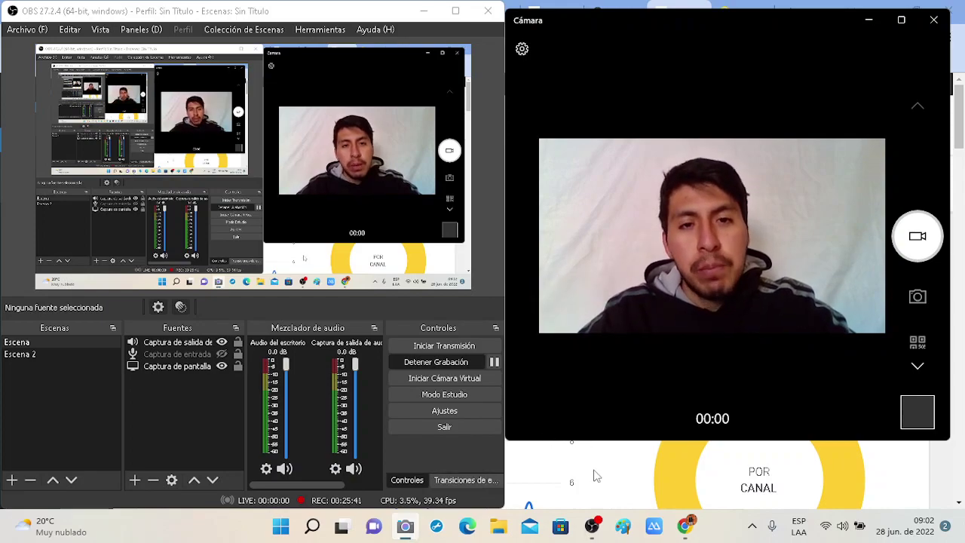
left_click(542, 464)
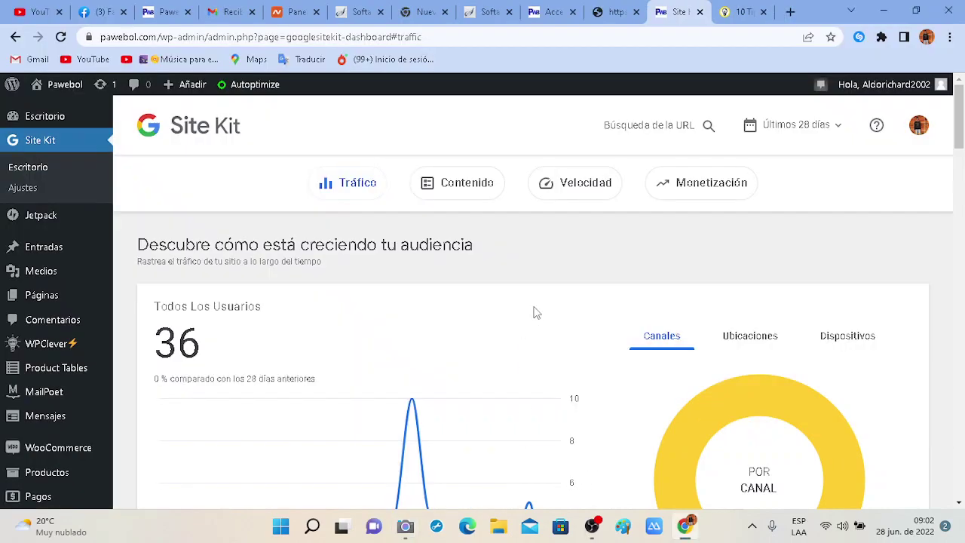
Scroll down to Site Kit's search-traffic cards: 7 impressions, 0 clicks, 0 unique search visitors.
scroll(536, 312, "down", 2)
scroll(528, 354, "down", 4)
scroll(314, 344, "up", 5)
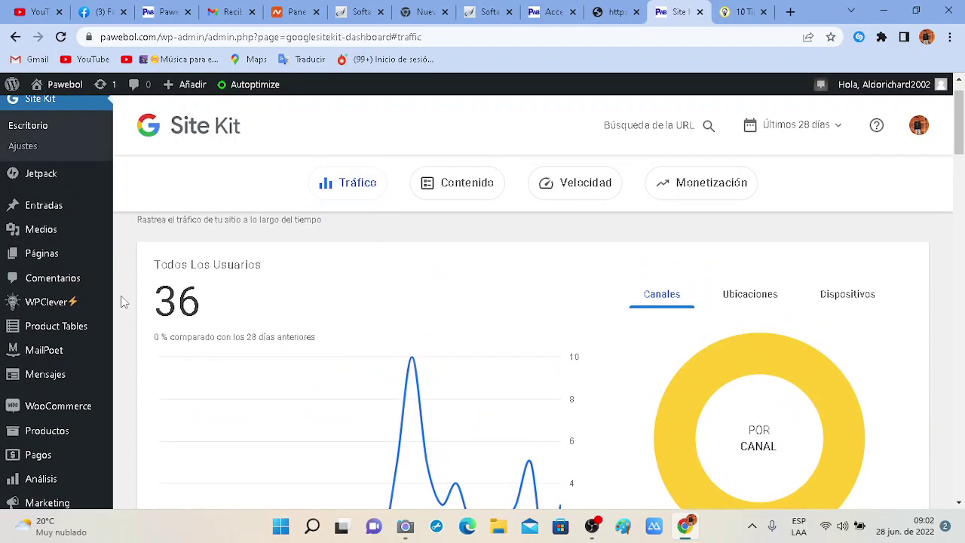
scroll(339, 294, "down", 3)
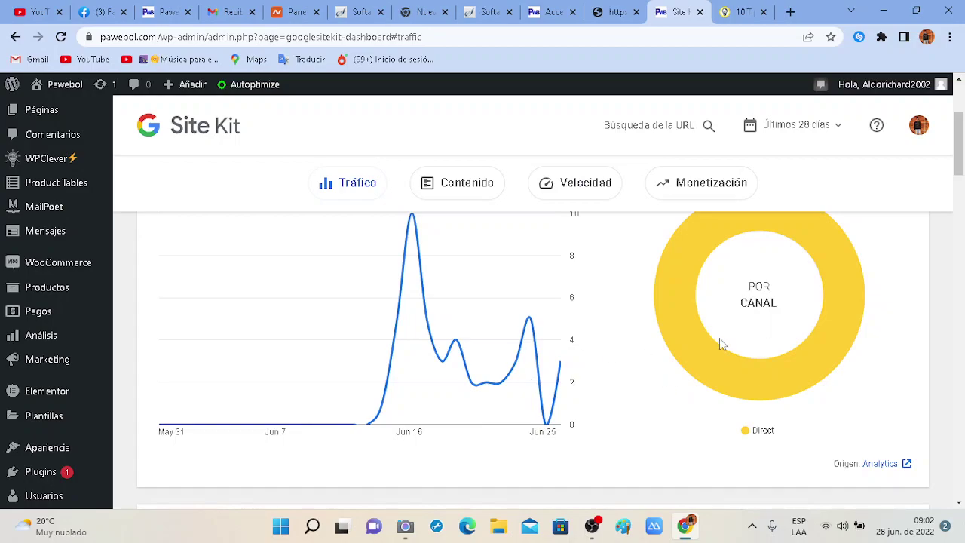
scroll(735, 369, "down", 1)
scroll(731, 355, "up", 1)
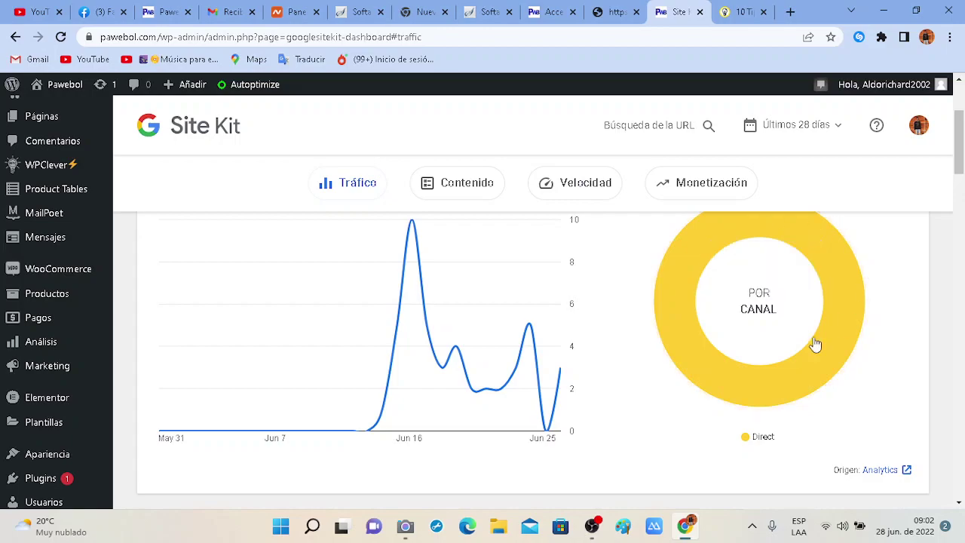
scroll(815, 345, "down", 3)
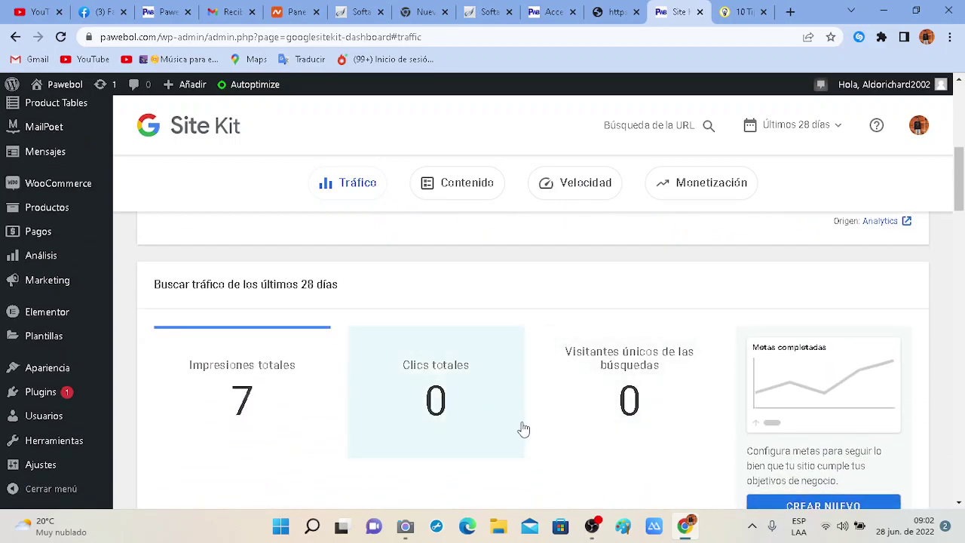
scroll(523, 428, "down", 1)
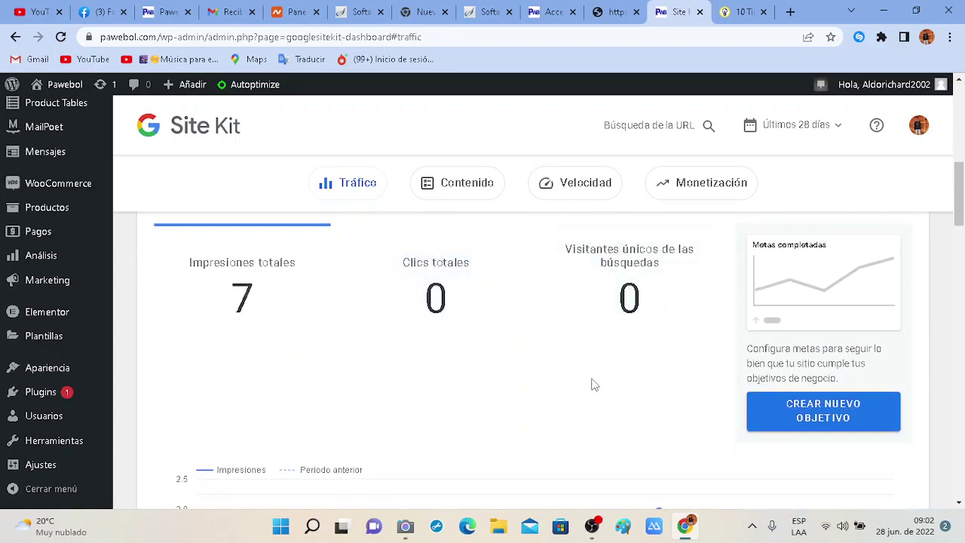
scroll(556, 385, "down", 3)
mouse_move(550, 335)
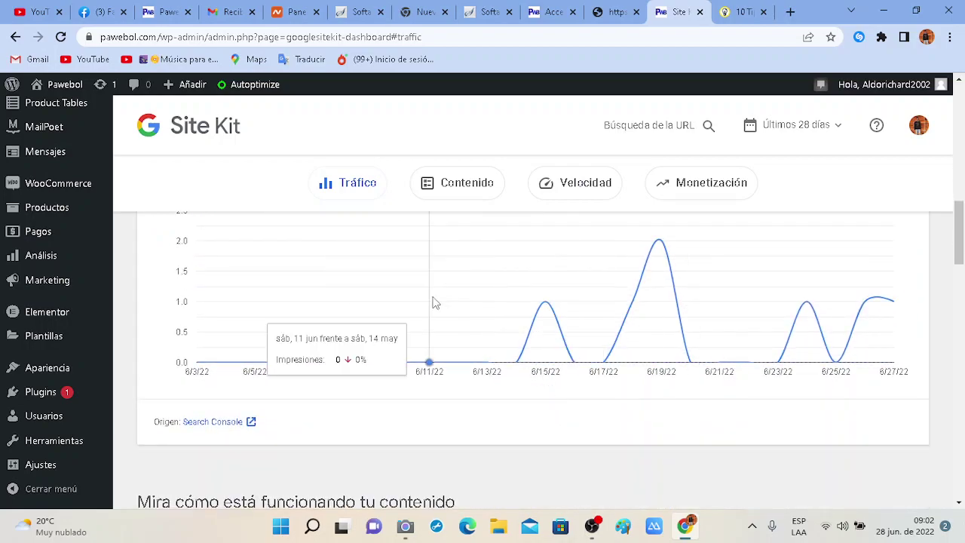
scroll(377, 298, "up", 2)
mouse_move(50, 225)
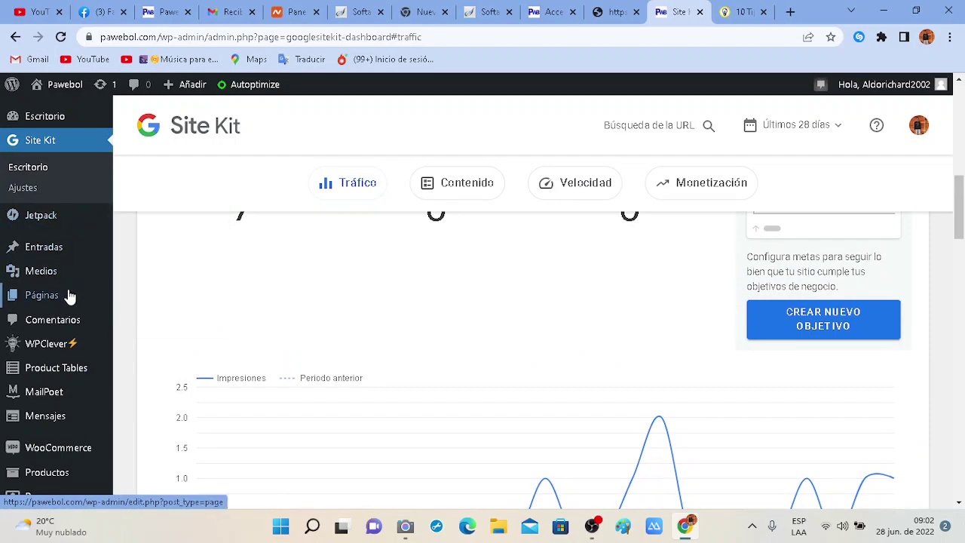
mouse_move(70, 304)
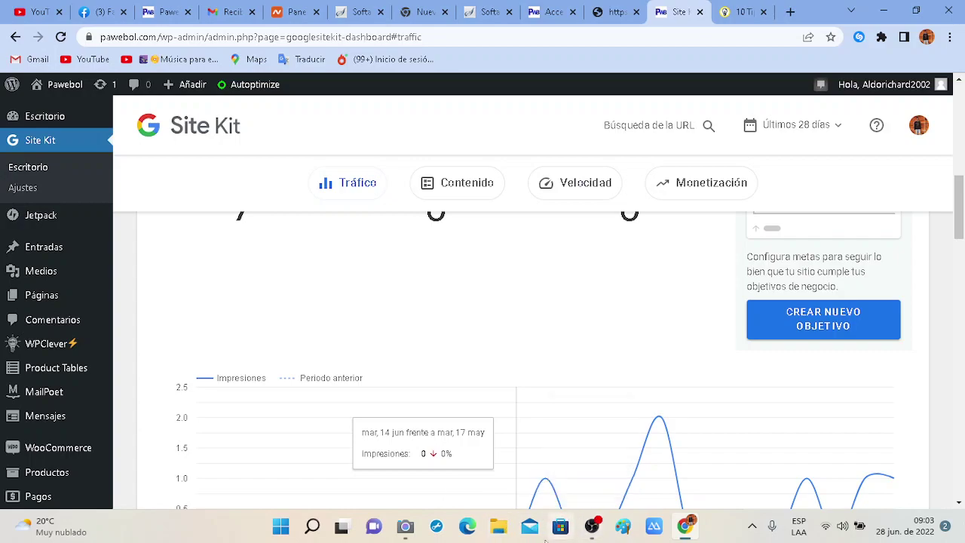
Bring the Windows Camera live webcam feed in front of the Site Kit dashboard.
left_click(405, 526)
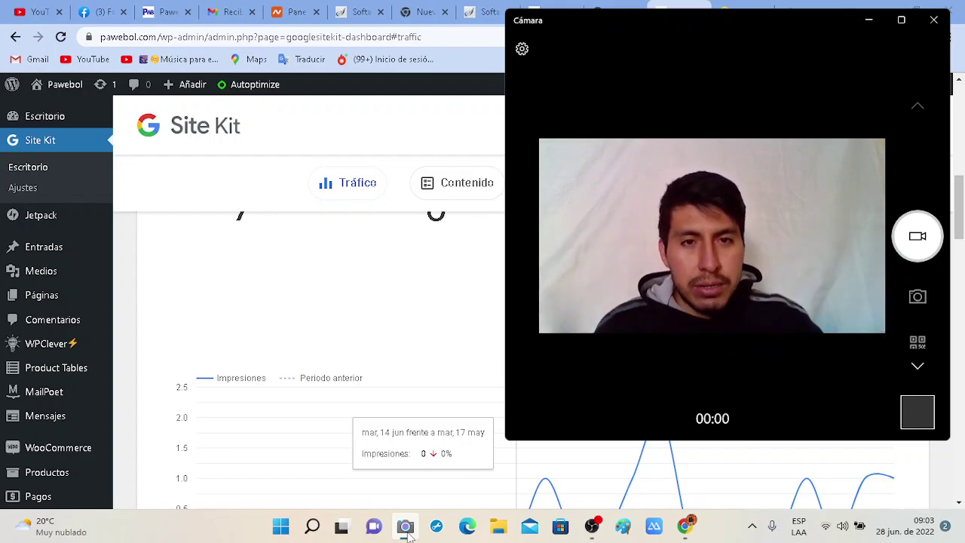
Return to Site Kit in Chrome, scroll to the top, and switch to the incos.pawebol.com tab.
left_click(123, 254)
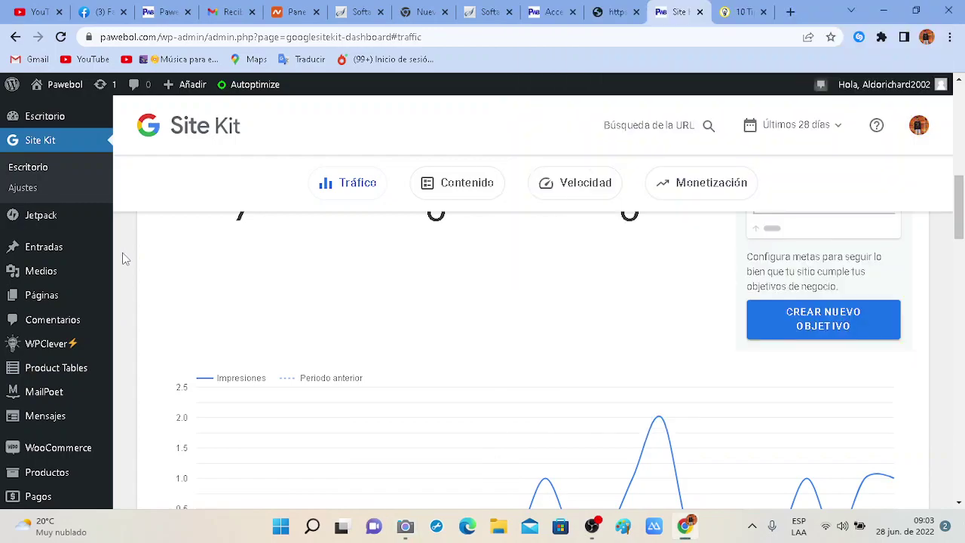
scroll(382, 347, "up", 3)
scroll(172, 249, "up", 3)
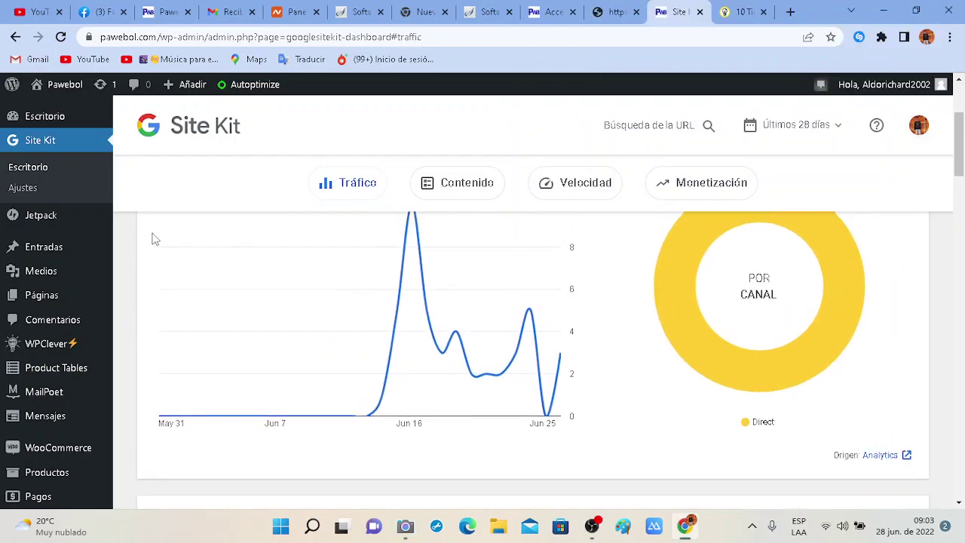
scroll(124, 236, "up", 3)
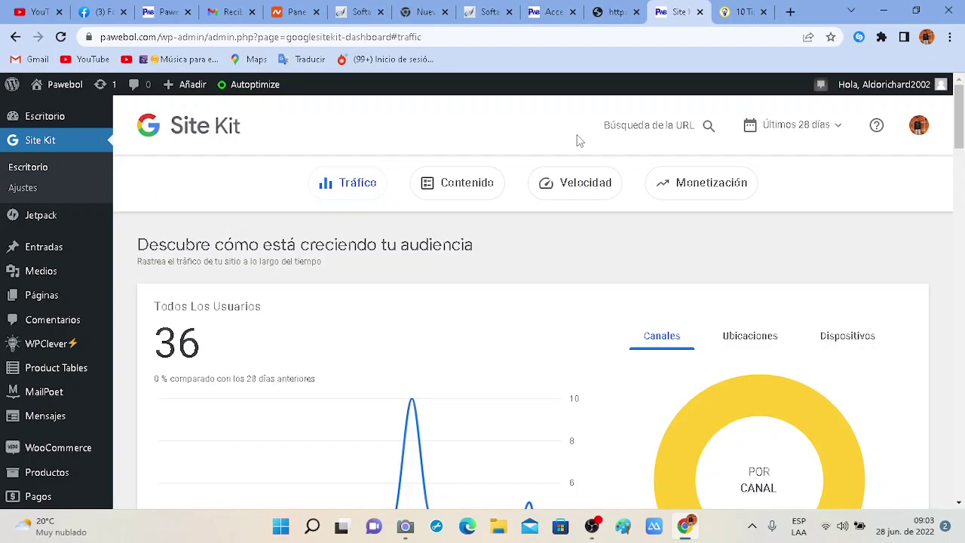
left_click(615, 11)
Review the login, Softaculous demo and install-confirmation tabs, opening the new install's wp-admin address.
left_click(544, 11)
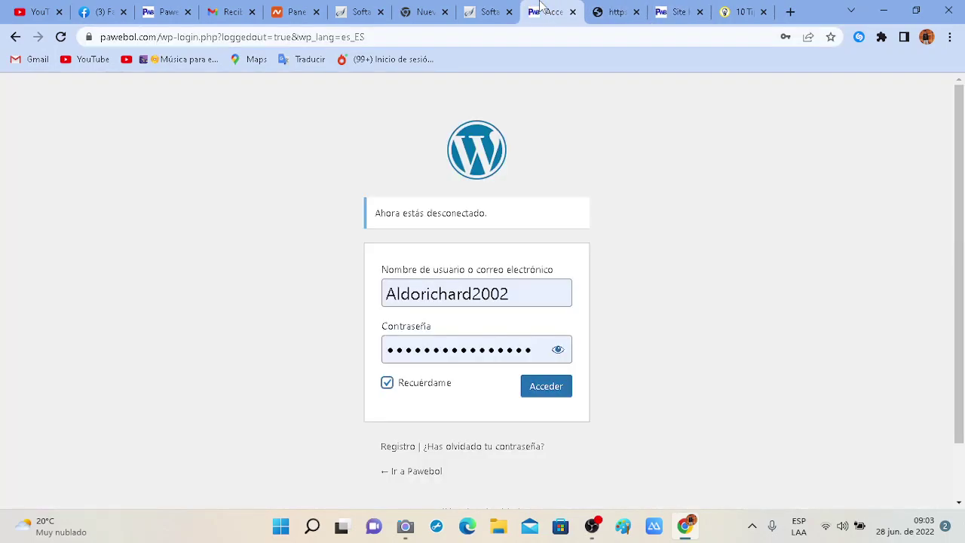
left_click(507, 6)
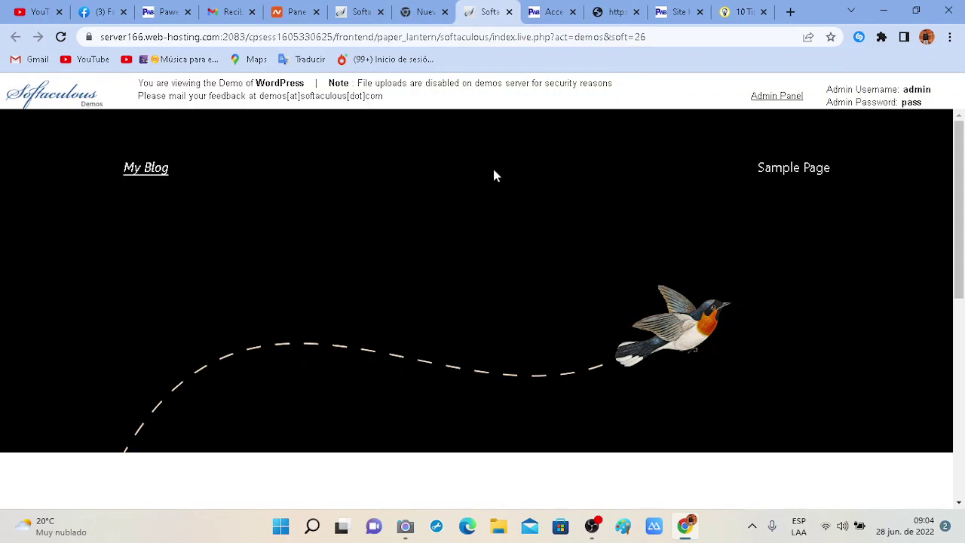
left_click(62, 37)
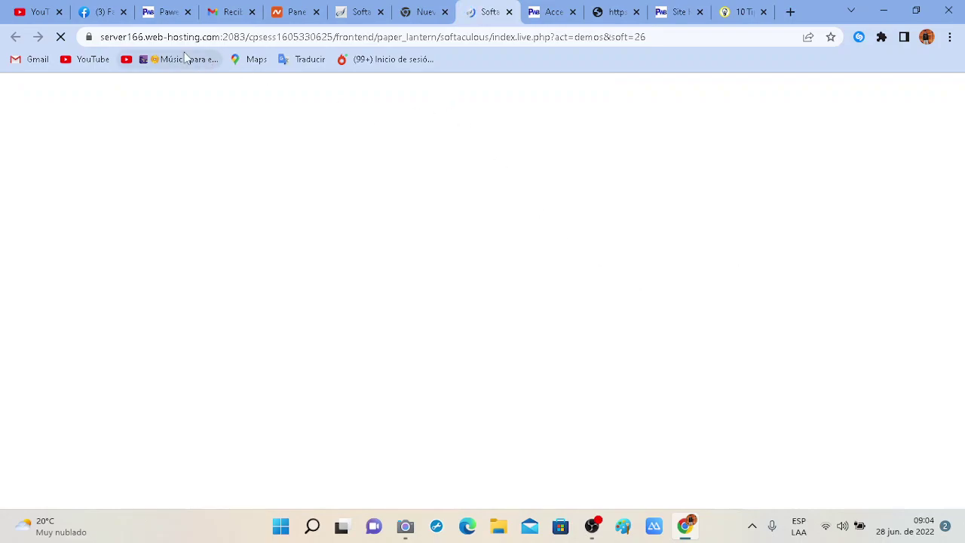
left_click(154, 38)
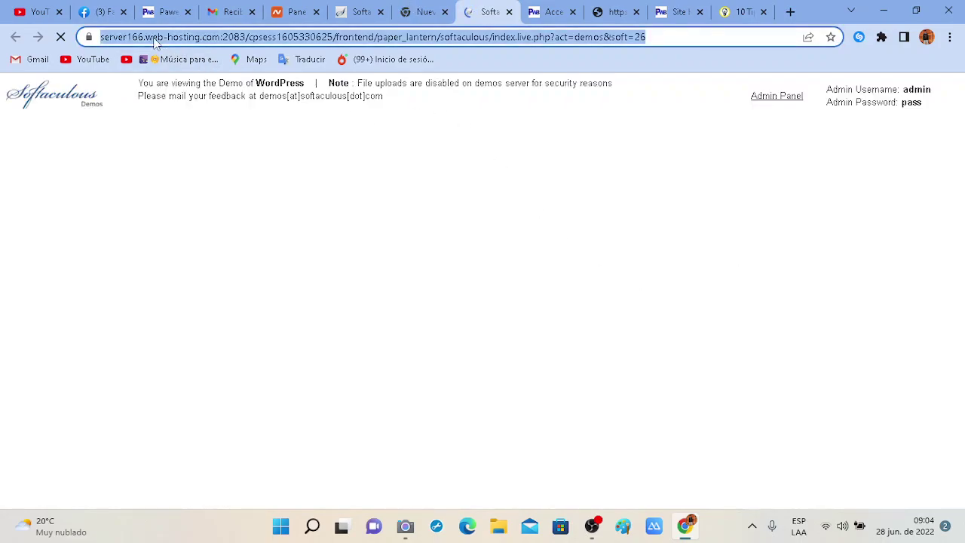
left_click(155, 41)
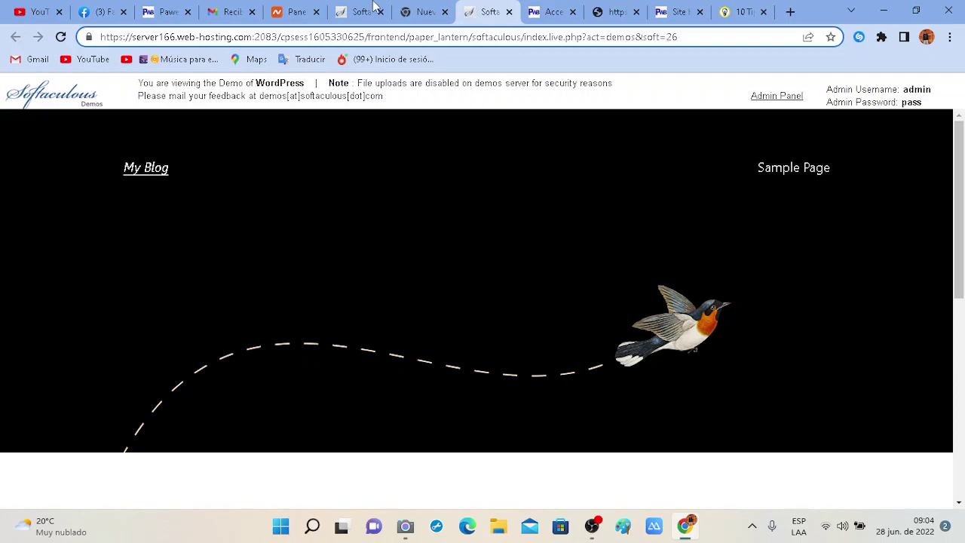
left_click(427, 7)
left_click(310, 9)
left_click(339, 8)
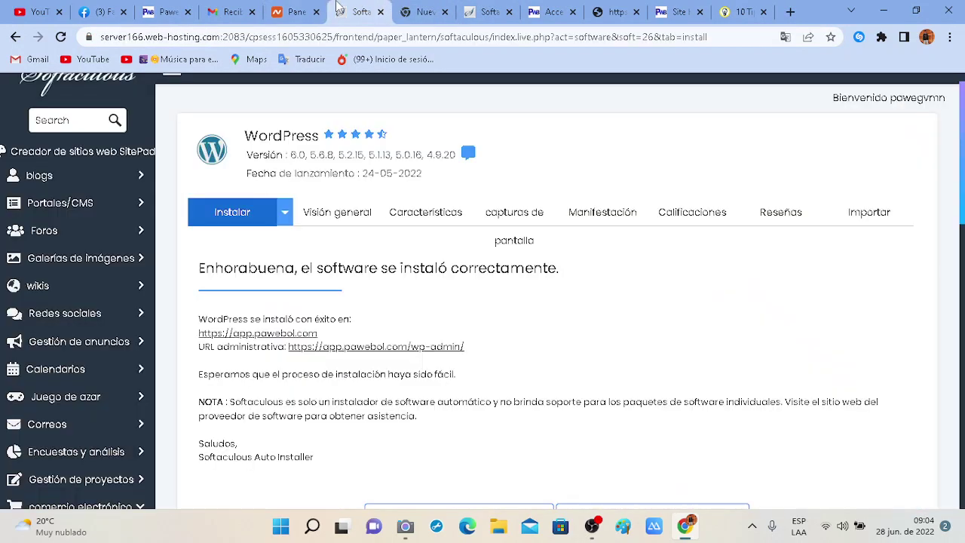
left_click(420, 346)
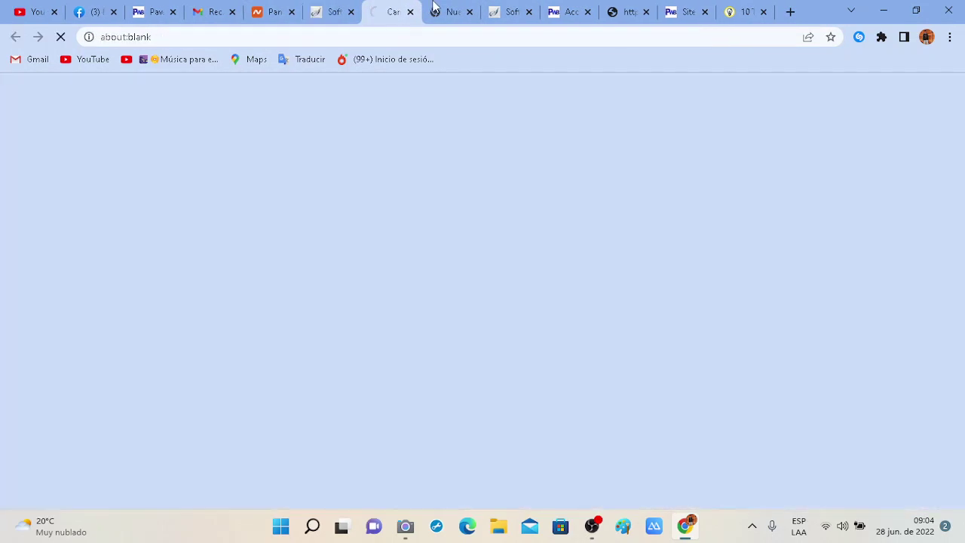
Close the blank, app.pawebol.com privacy-error and duplicate Softaculous tabs, then go back to Softaculous home.
left_click(446, 12)
left_click(469, 13)
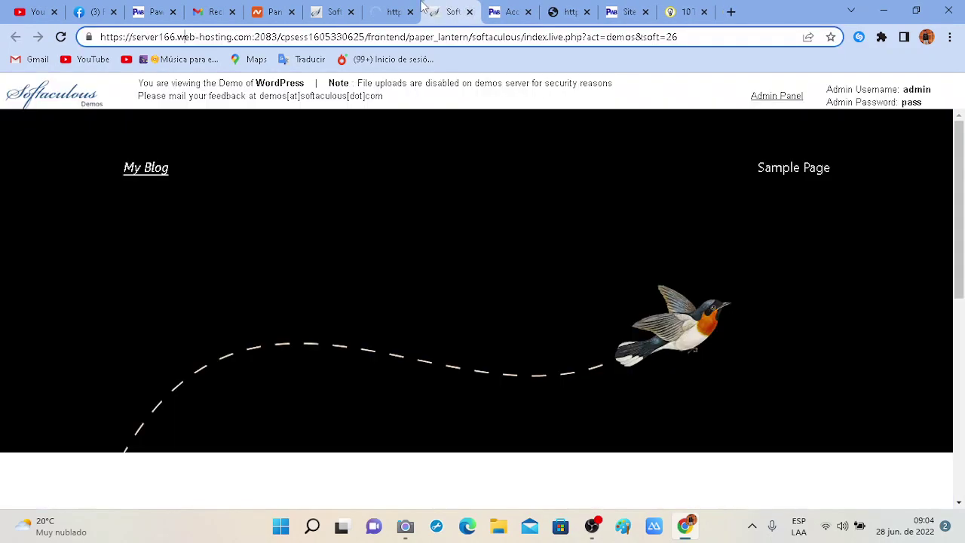
left_click(399, 7)
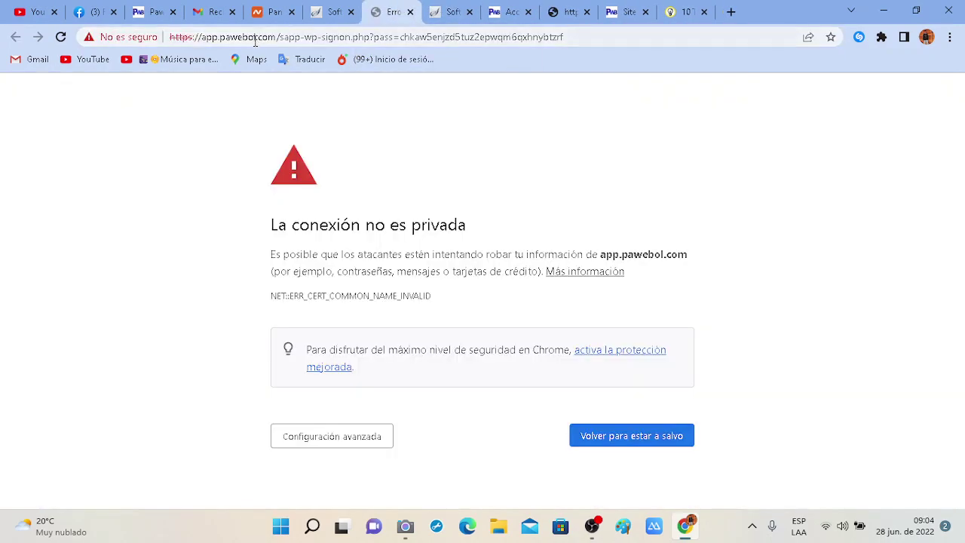
left_click_drag(258, 36, 301, 34)
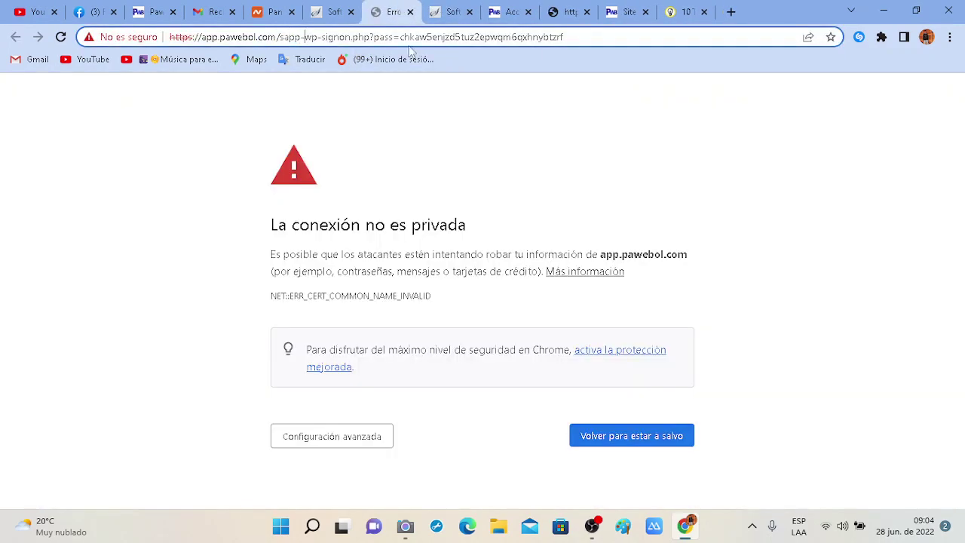
left_click(411, 12)
left_click(349, 8)
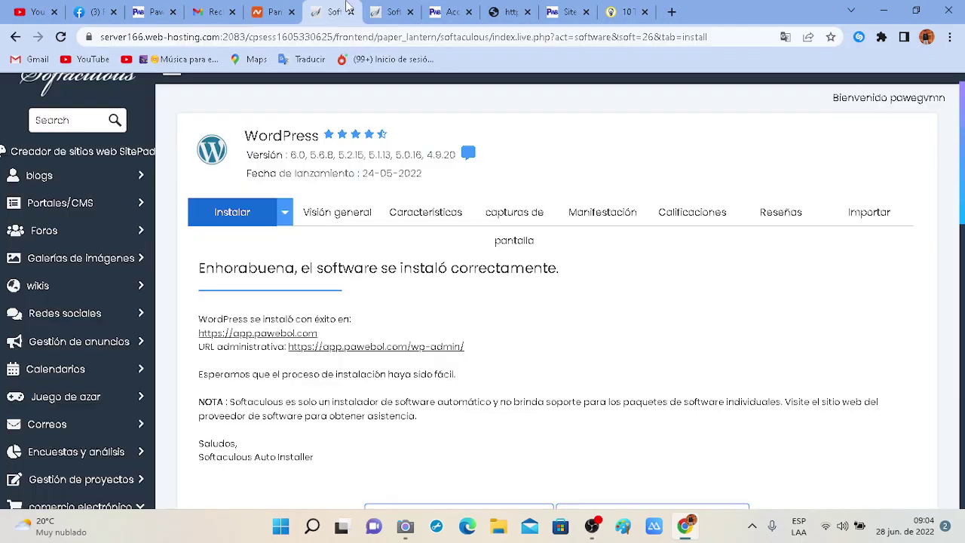
left_click(411, 12)
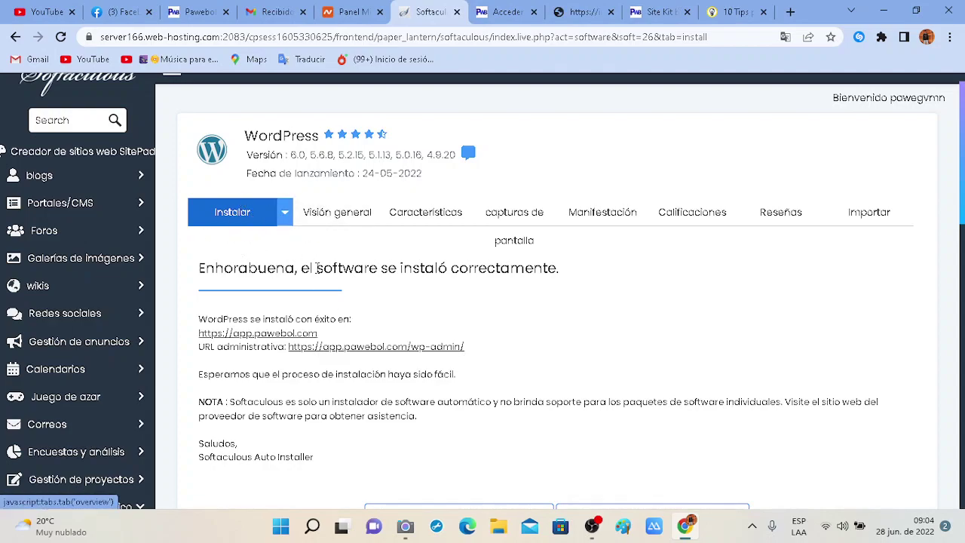
scroll(512, 336, "down", 1)
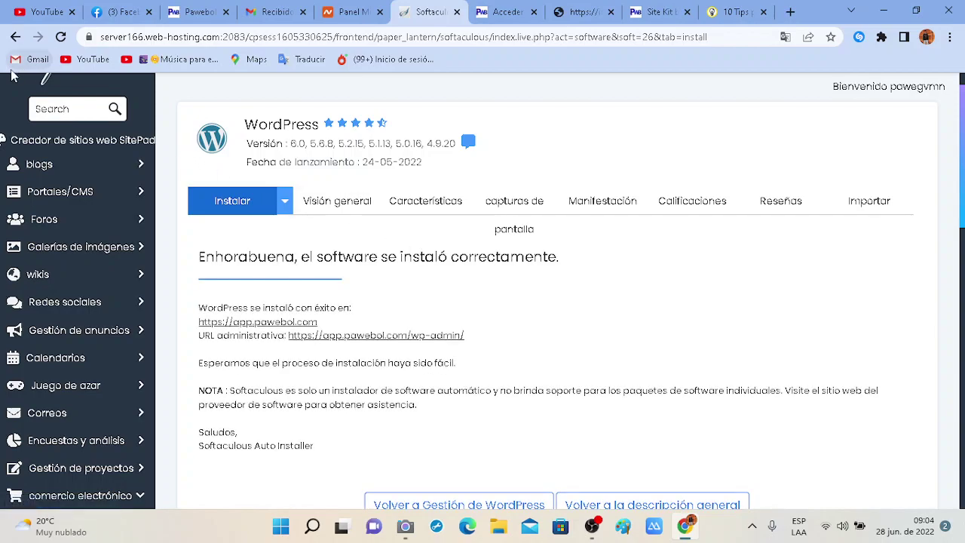
scroll(38, 87, "up", 1)
left_click(15, 37)
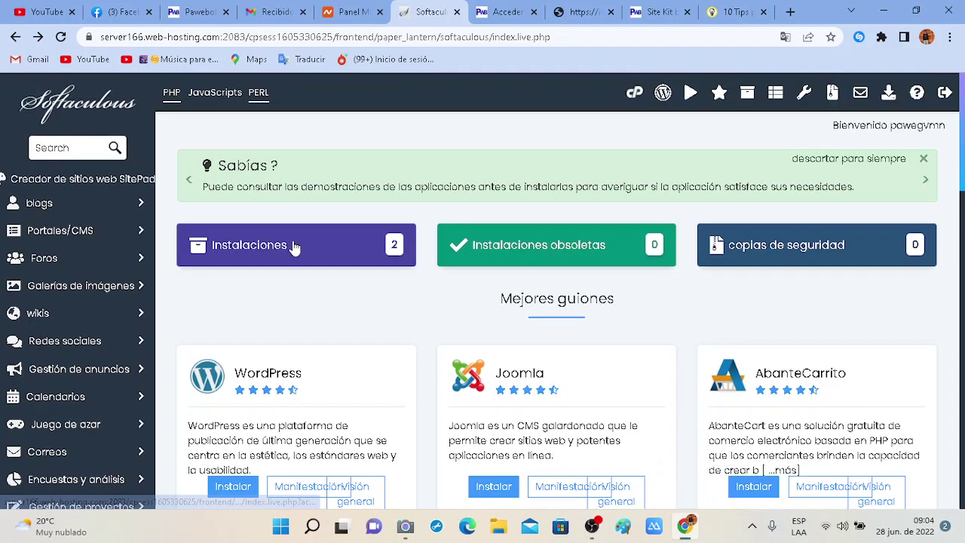
Open the Softaculous installations list and preview the app.pawebol.com site in a new tab.
left_click(294, 247)
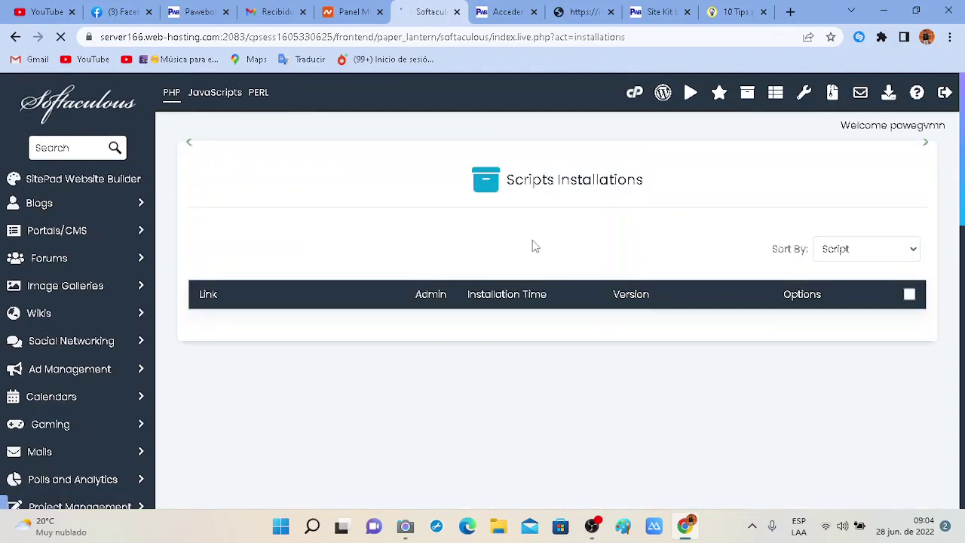
scroll(534, 246, "down", 2)
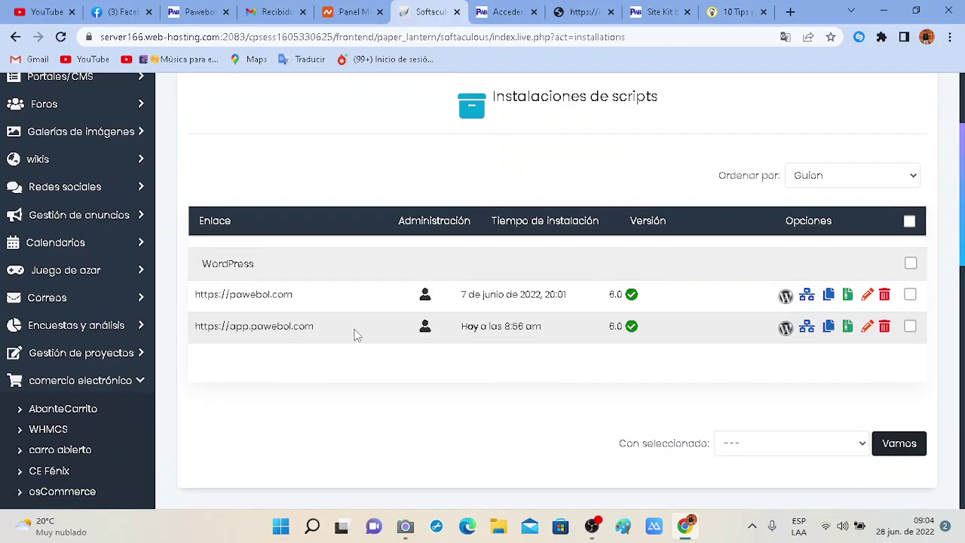
left_click(293, 328)
left_click(405, 7)
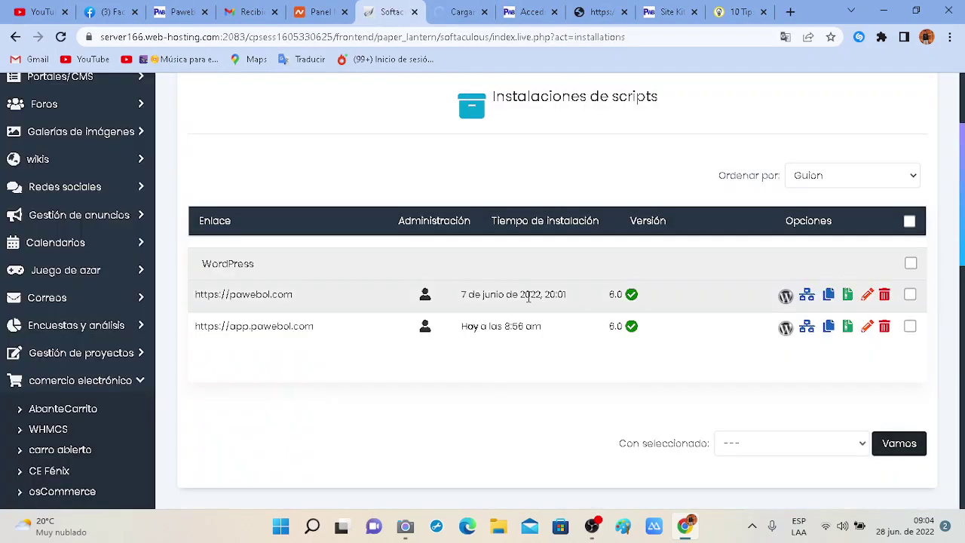
Manage the app.pawebol.com WordPress 6.0 installation and start uninstalling it with Desinstalar.
left_click(786, 328)
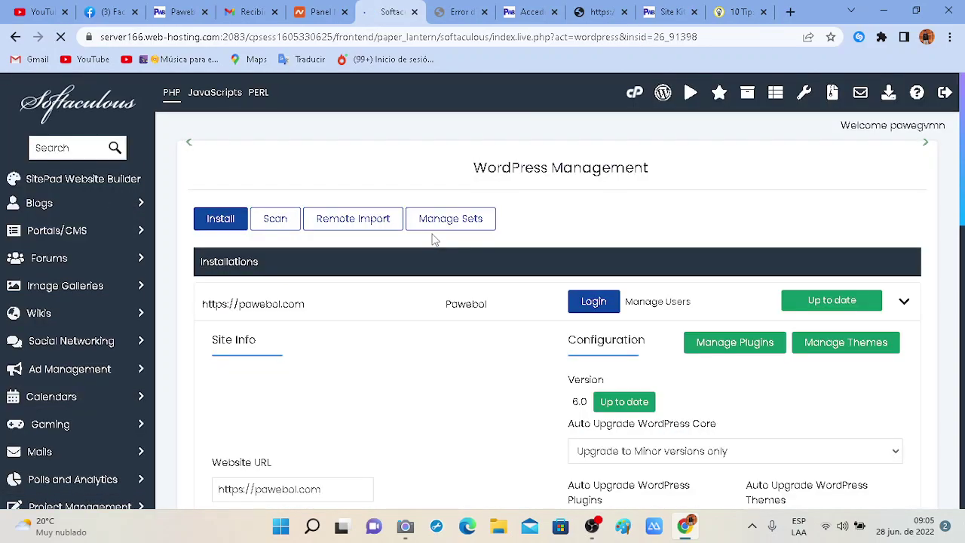
scroll(559, 268, "down", 4)
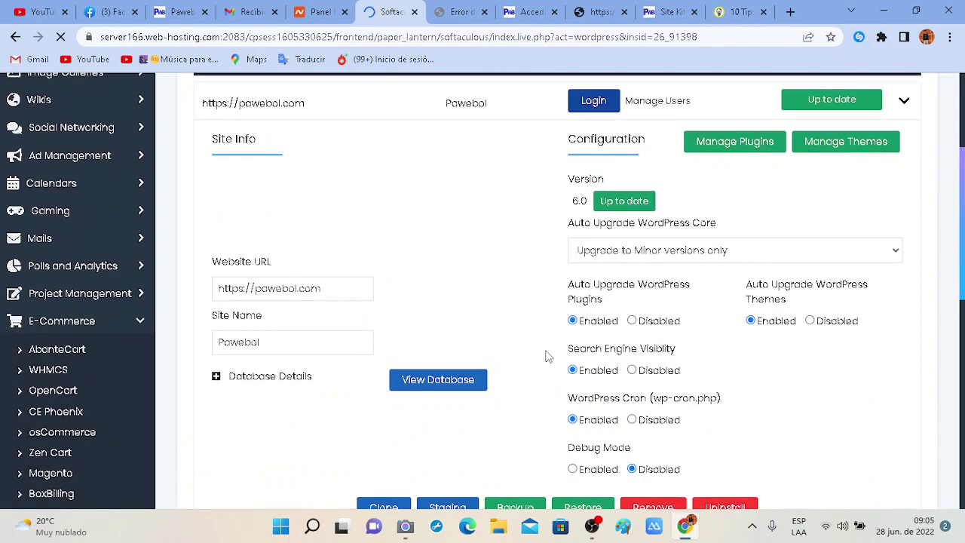
left_click(239, 216)
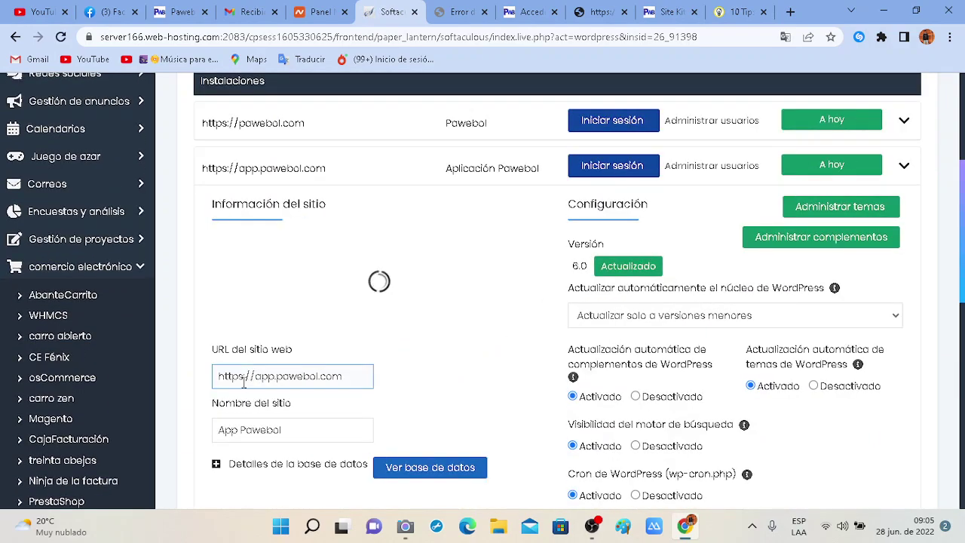
scroll(506, 394, "down", 3)
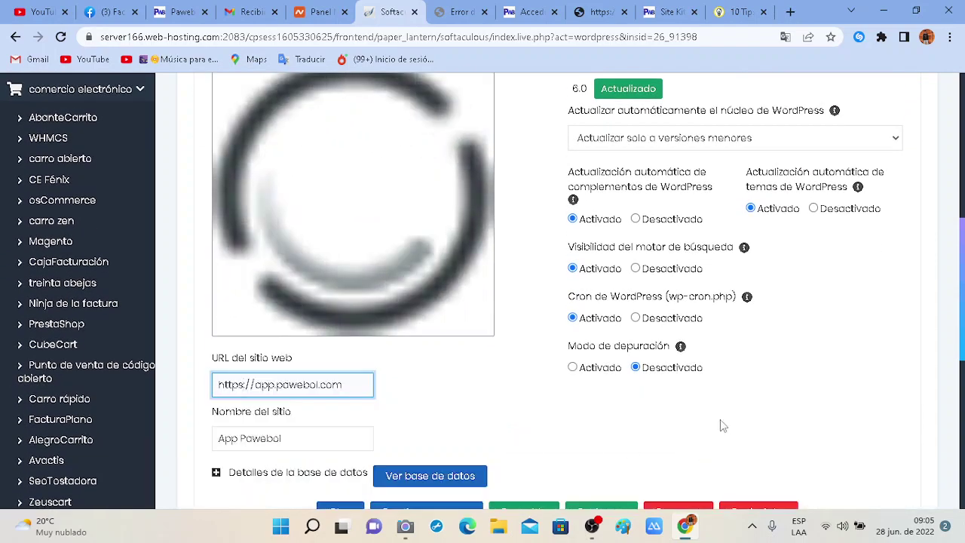
scroll(720, 419, "down", 2)
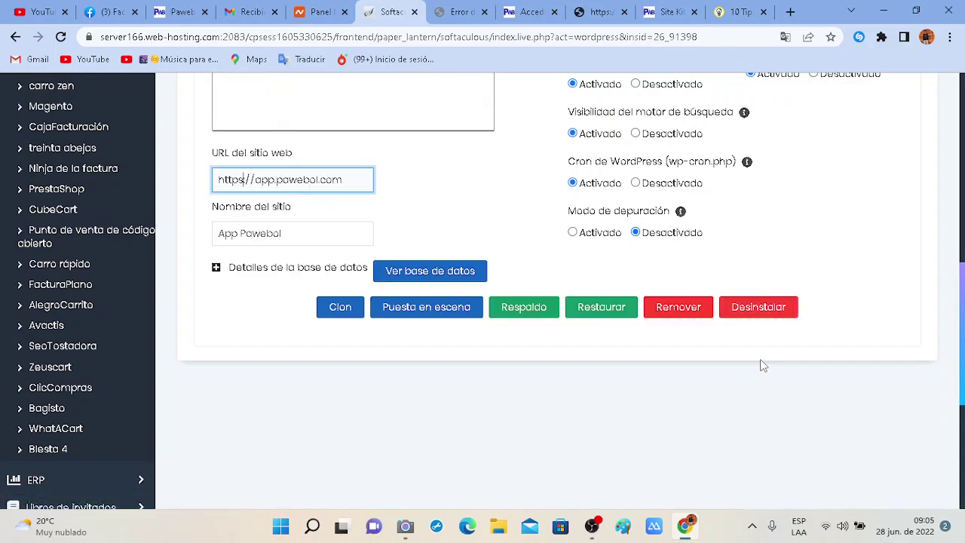
left_click(759, 315)
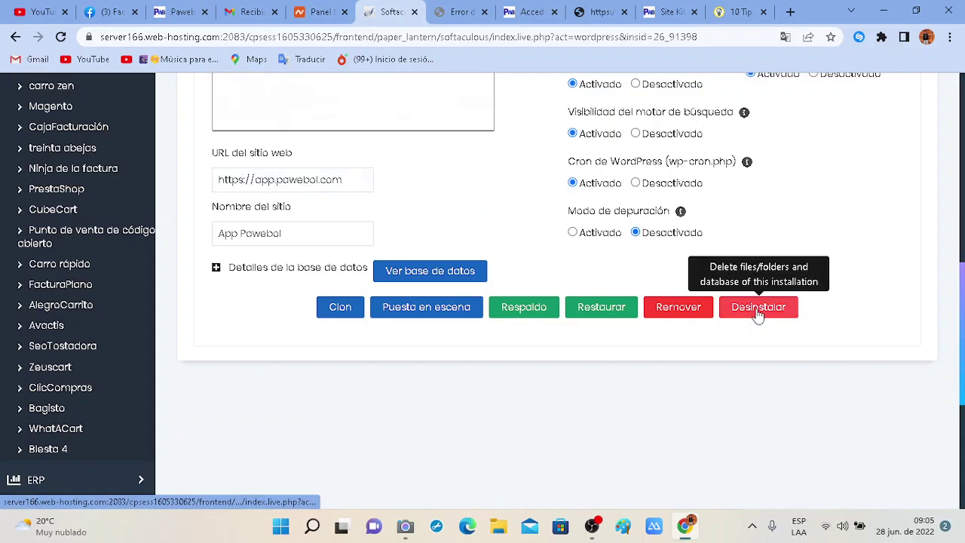
scroll(723, 313, "up", 4)
scroll(726, 312, "down", 3)
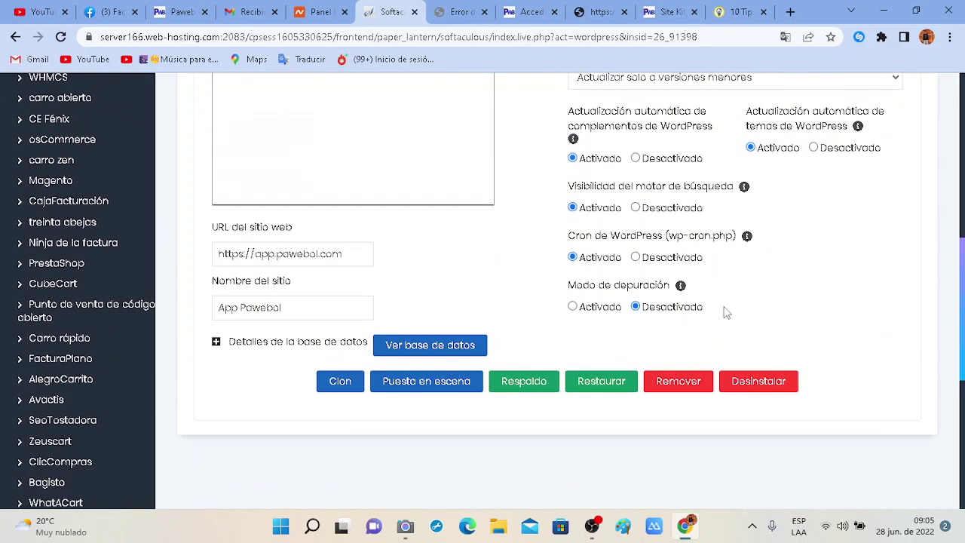
left_click(758, 381)
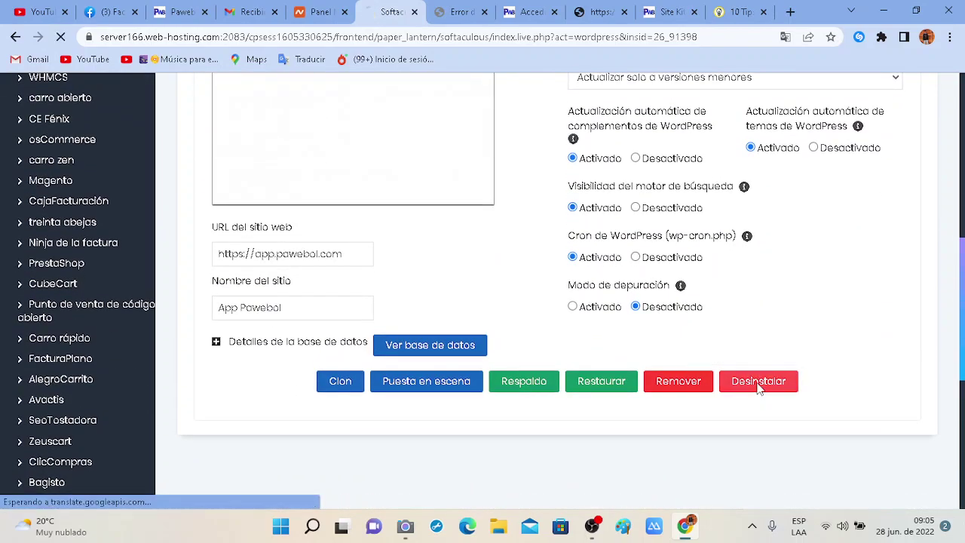
right_click(711, 296)
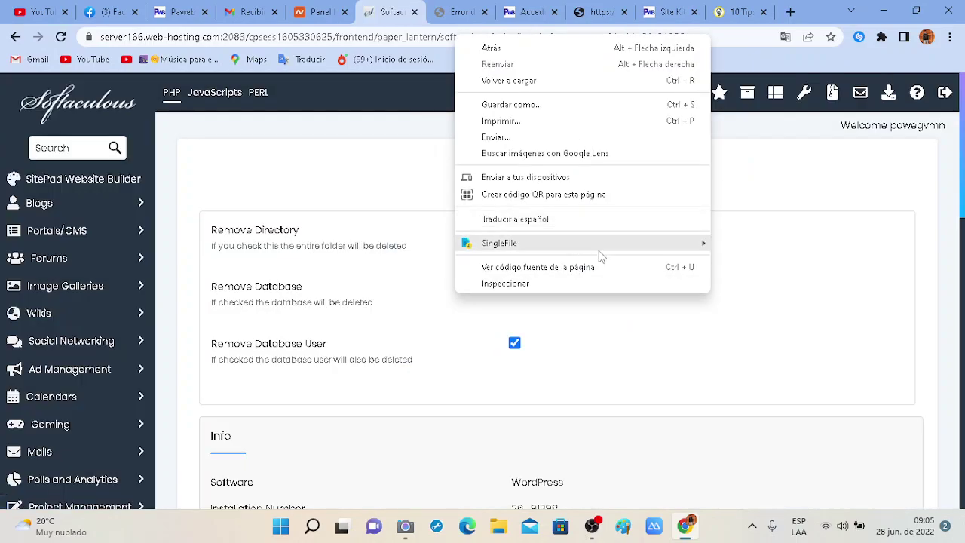
left_click(776, 345)
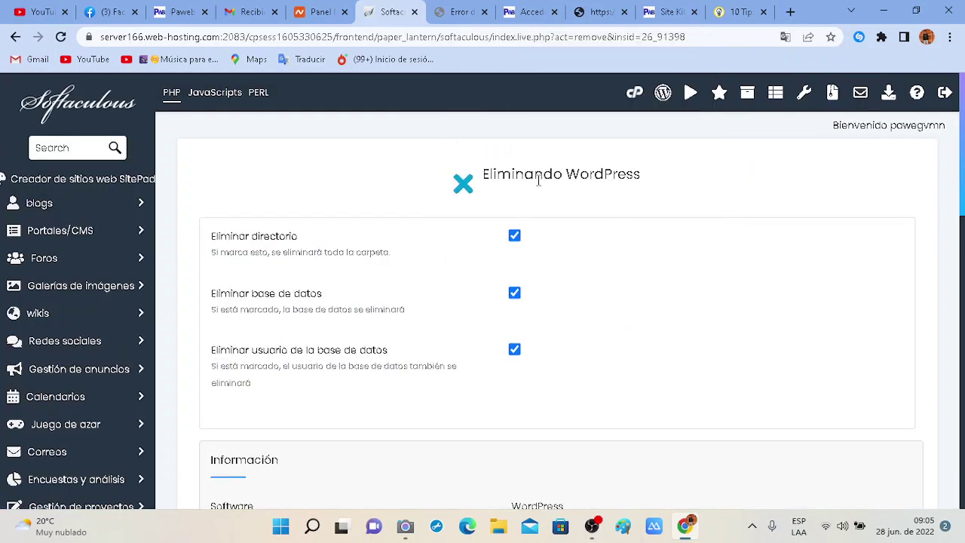
scroll(495, 139, "down", 6)
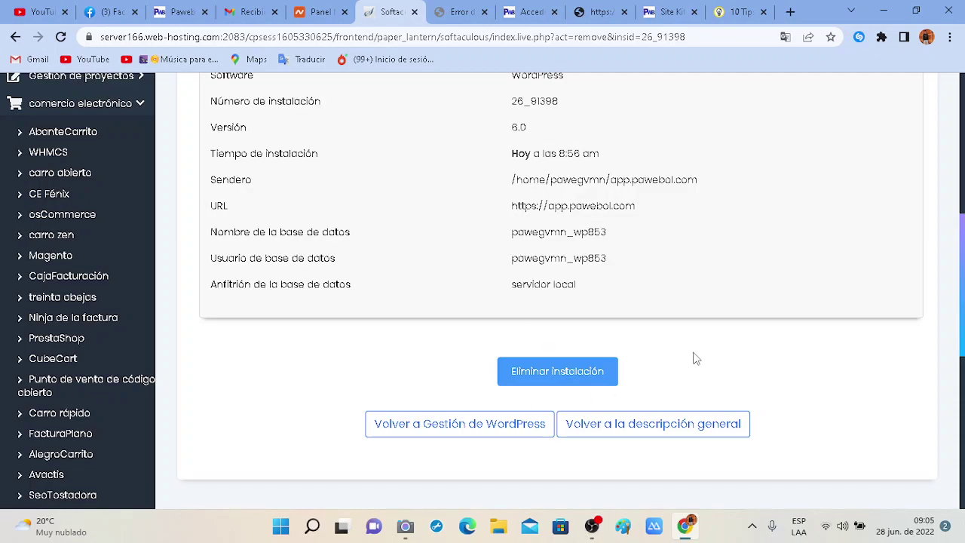
scroll(920, 343, "up", 6)
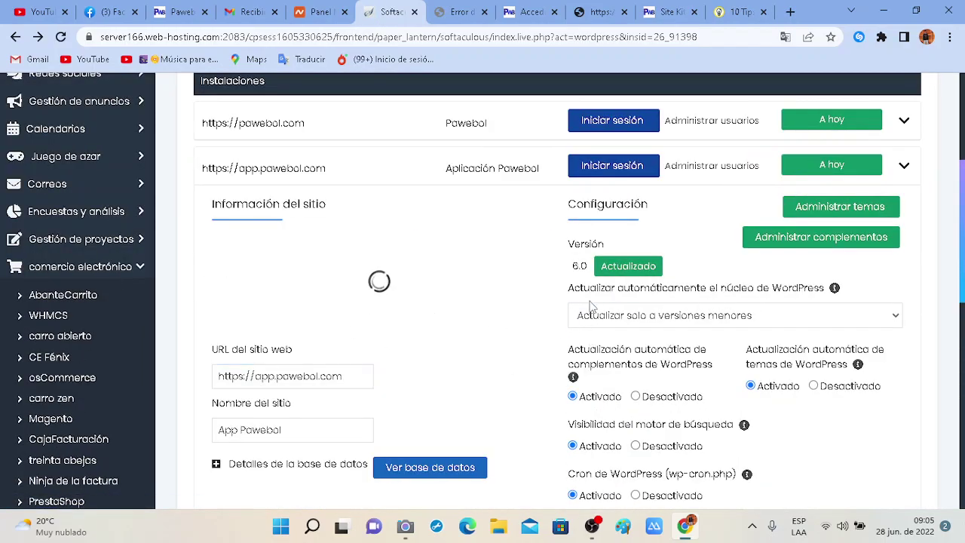
scroll(557, 415, "down", 4)
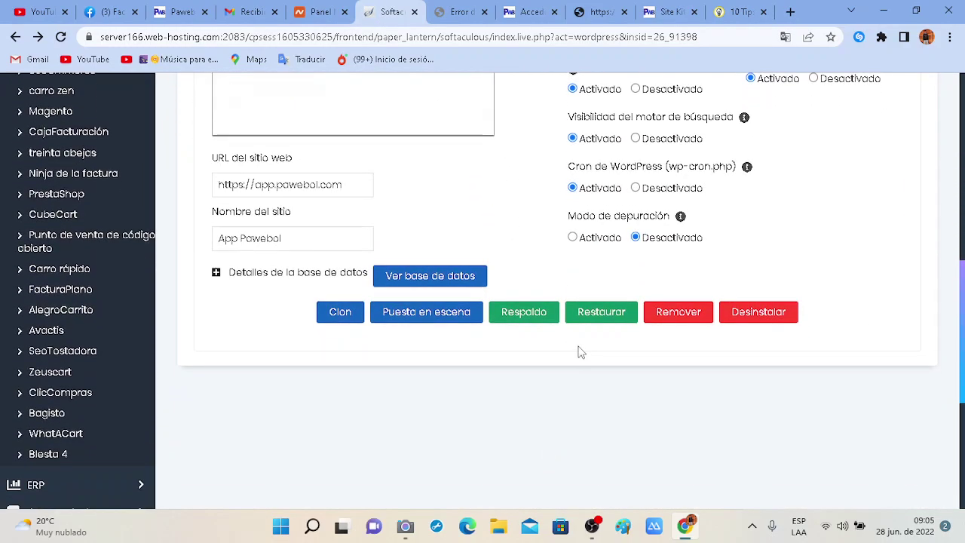
scroll(580, 352, "up", 6)
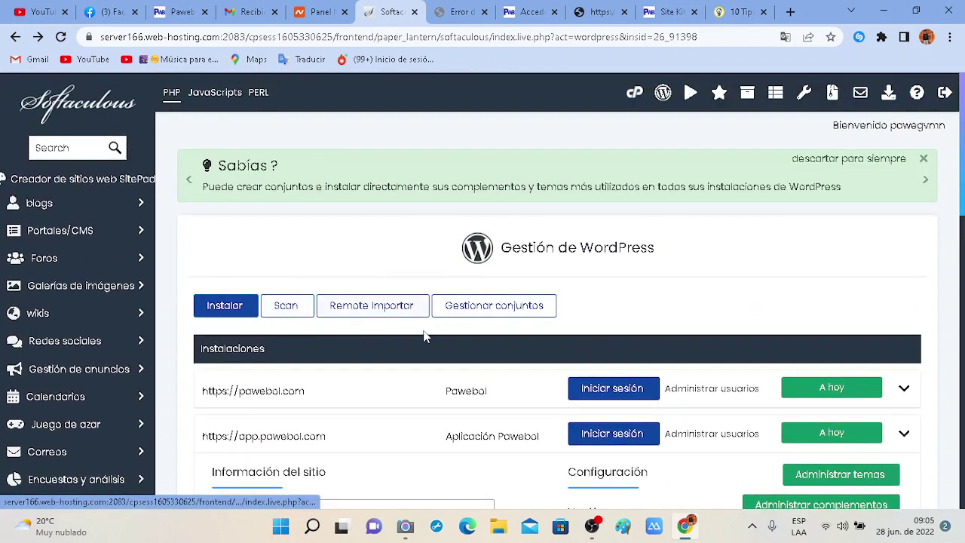
scroll(427, 339, "down", 2)
scroll(426, 340, "up", 2)
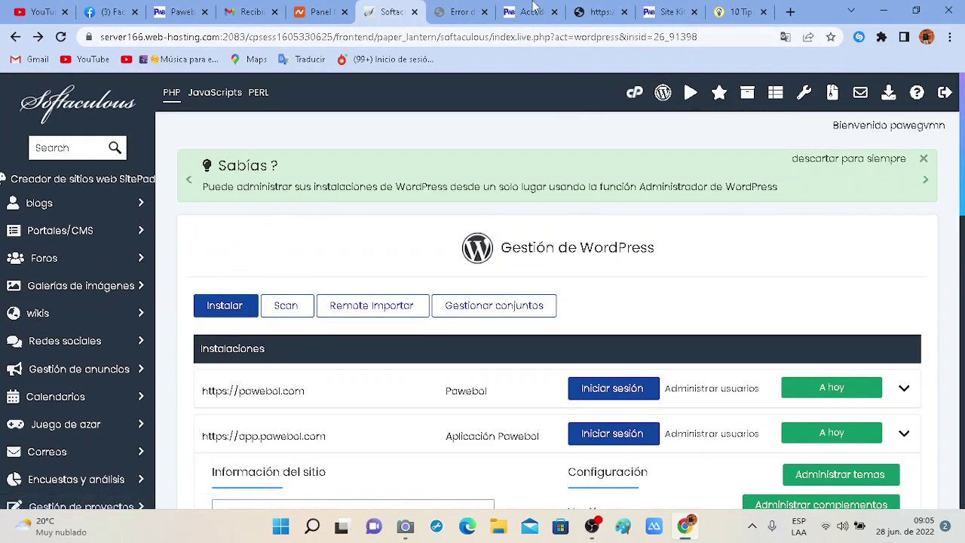
Cycle through the privacy-warning, incos.pawebol.com, WordPress login and Softaculous tabs, selecting the incos address.
left_click(488, 7)
left_click(530, 9)
left_click(603, 9)
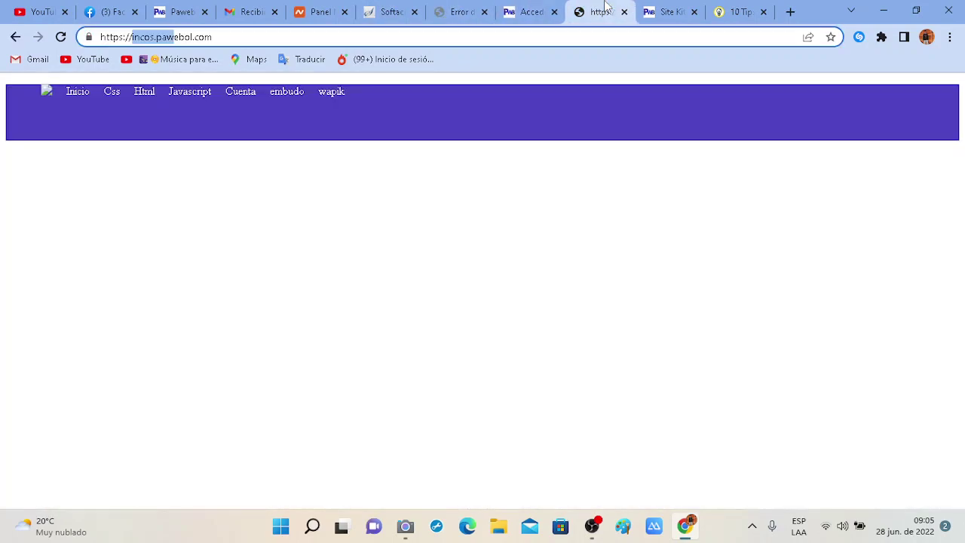
left_click(544, 6)
left_click(455, 6)
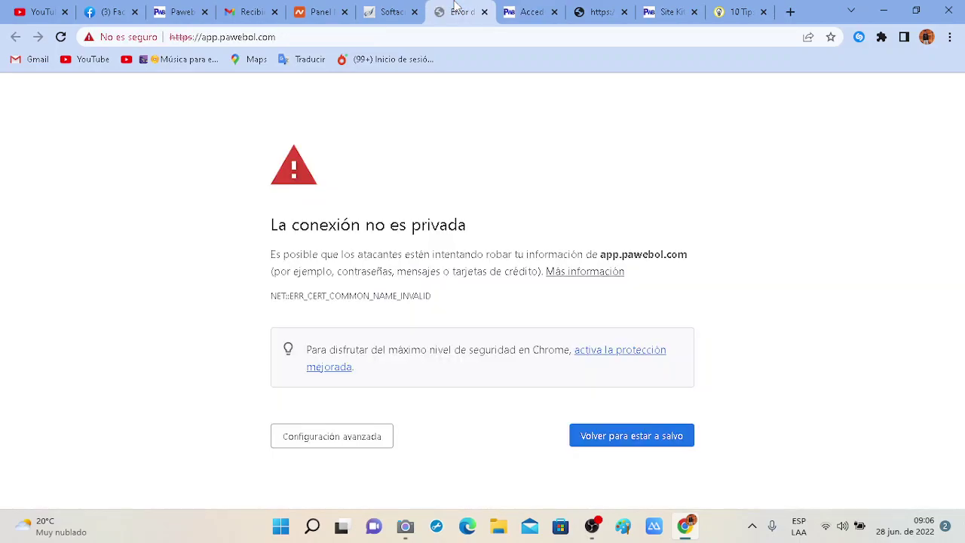
left_click(399, 6)
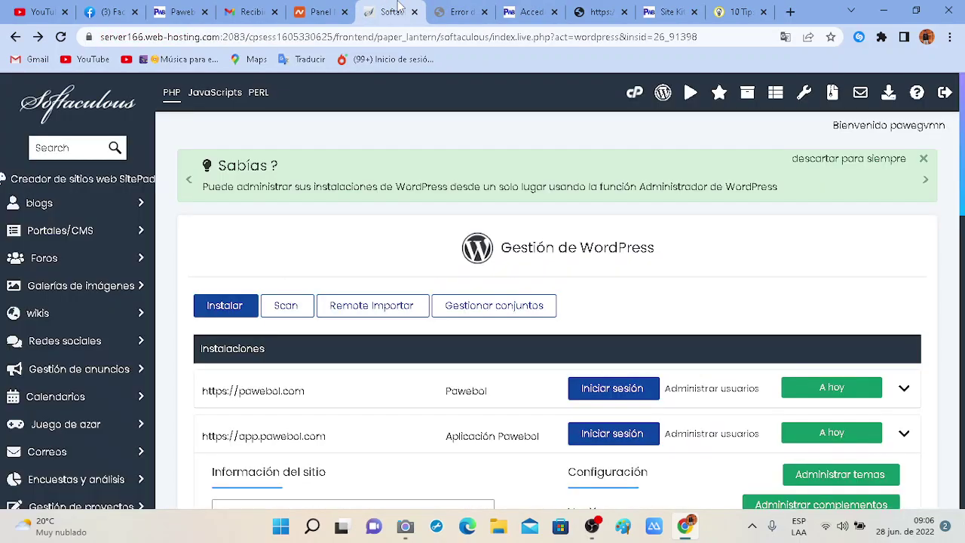
left_click(544, 6)
left_click(579, 6)
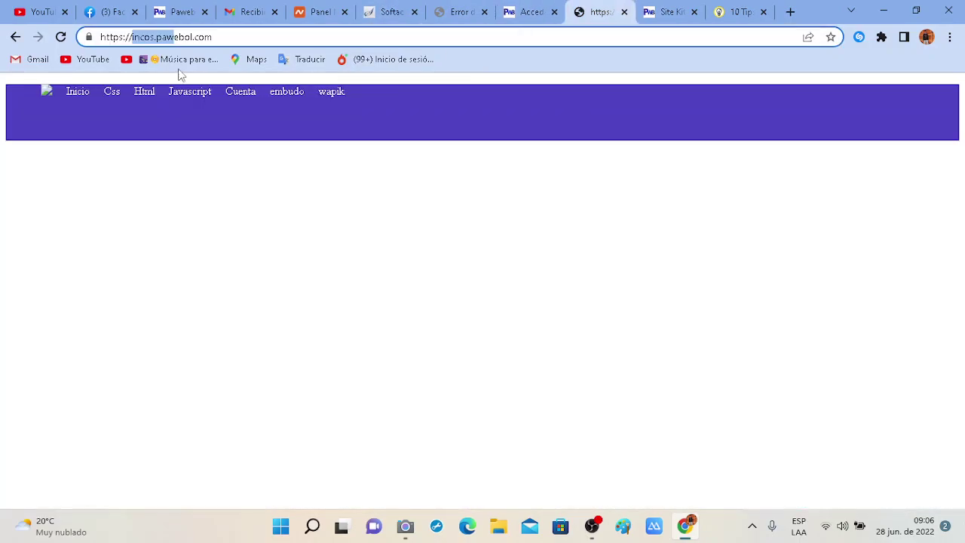
left_click_drag(238, 37, 134, 41)
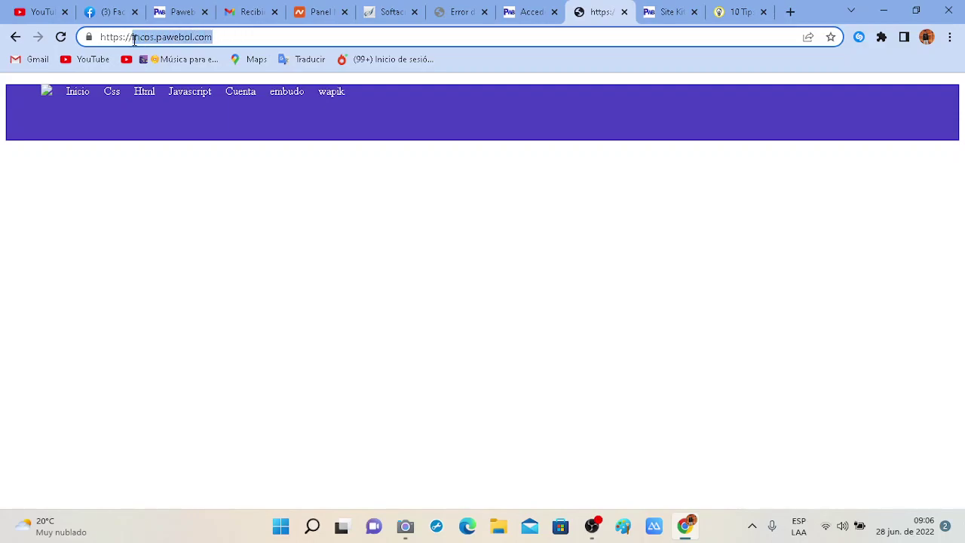
Return to Softaculous, choose Instalar for a new WordPress install, then show the Namecheap dashboard.
left_click(529, 8)
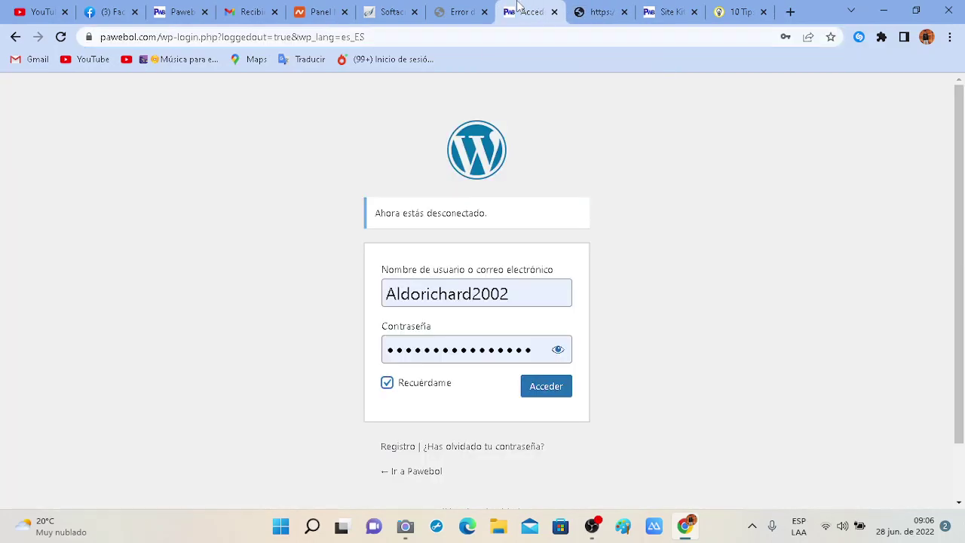
left_click(454, 6)
left_click(392, 6)
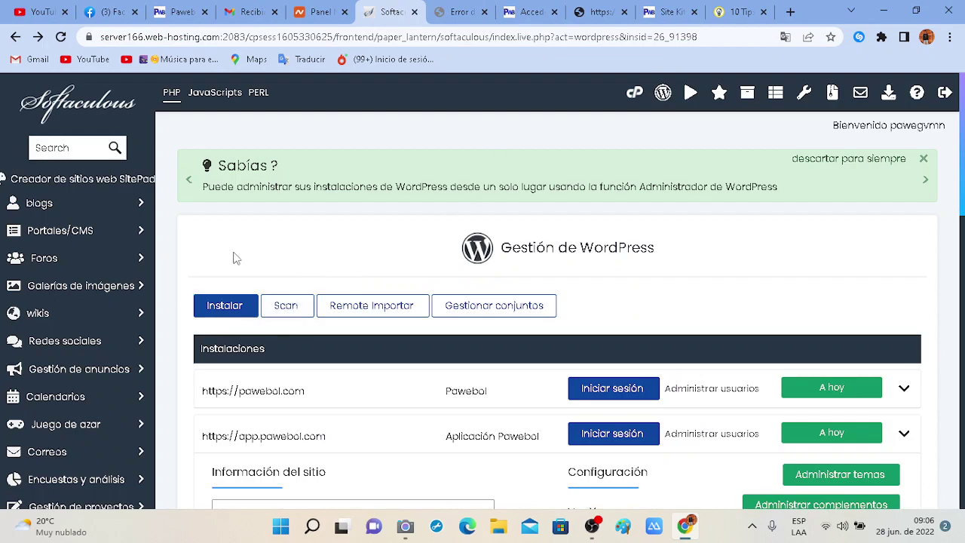
left_click(230, 310)
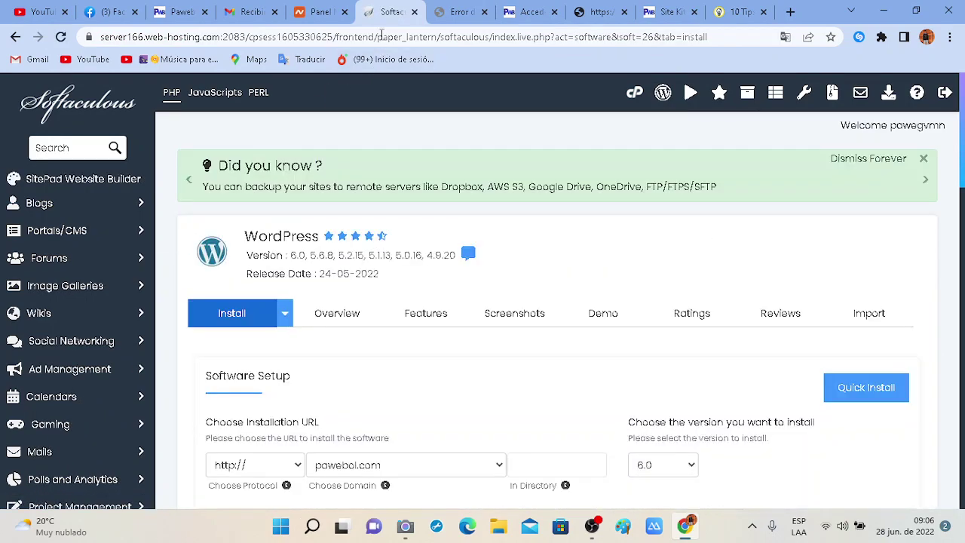
left_click(320, 10)
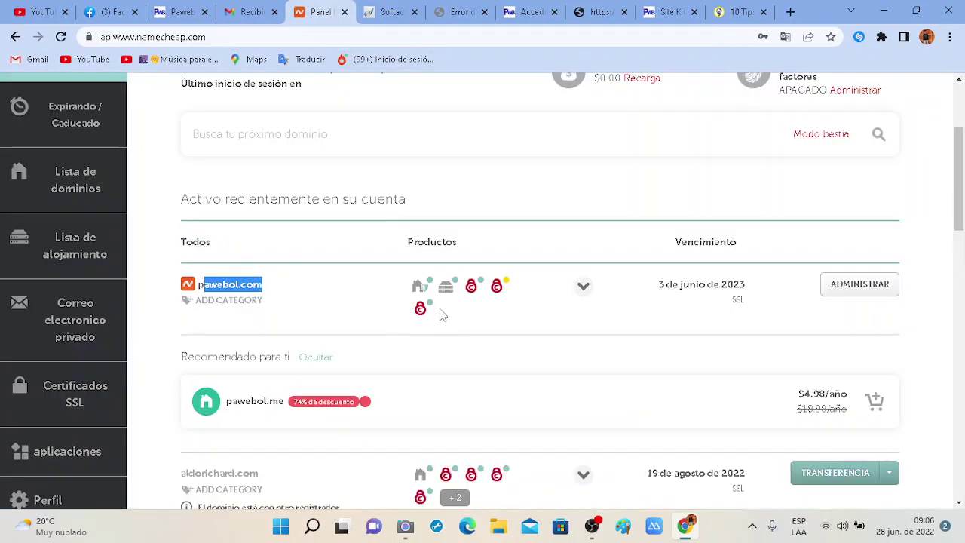
Open cPanel for pawebol.com in a new tab and launch Administrador de archivos from ARCHIVOS.
mouse_move(435, 294)
left_click(391, 402)
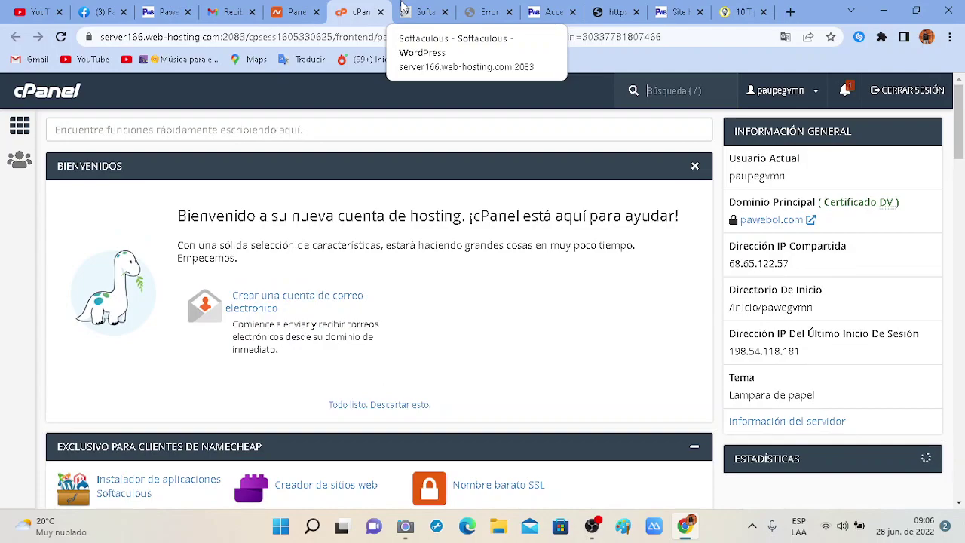
scroll(466, 196, "down", 2)
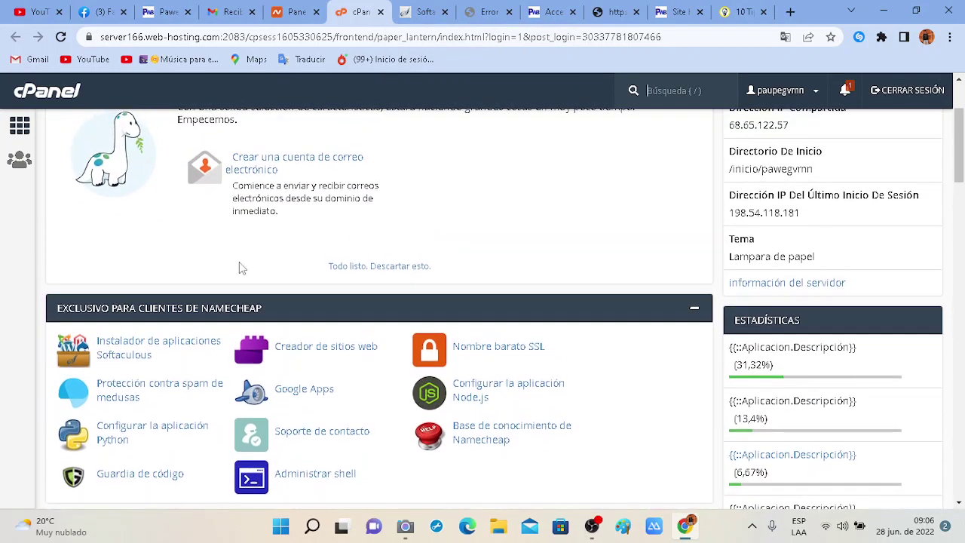
scroll(239, 262, "down", 5)
scroll(177, 345, "down", 2)
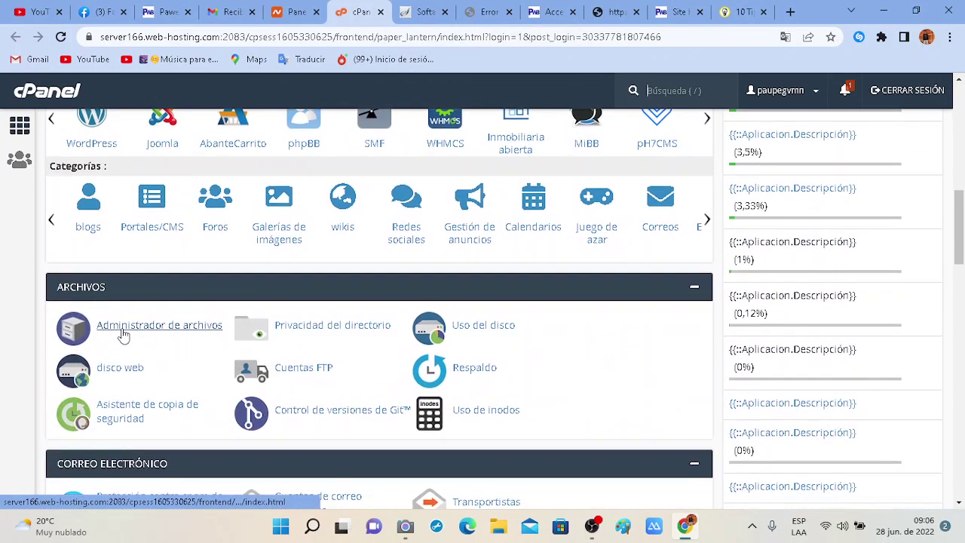
left_click(123, 335)
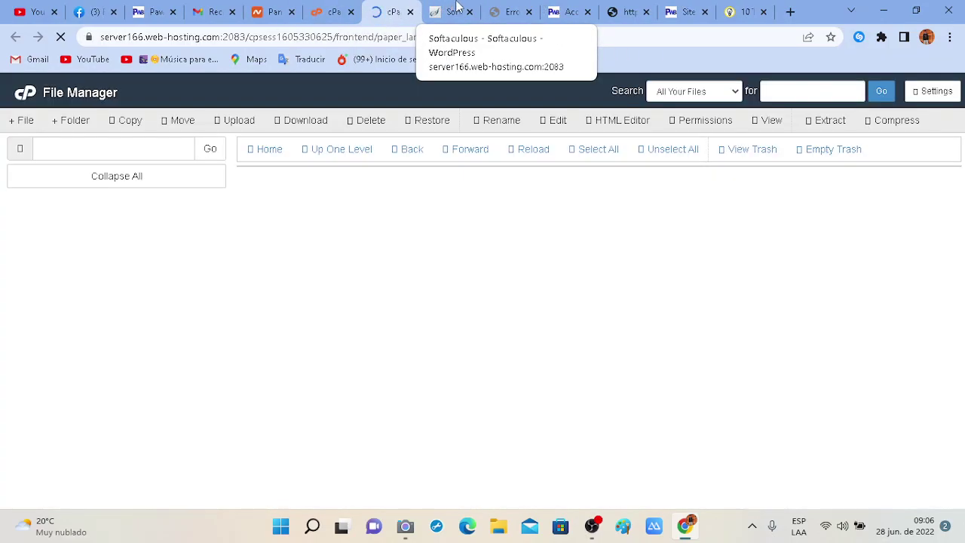
Open public_html and browse its WordPress files, glancing at the Softaculous and Site Kit tabs.
left_click(456, 9)
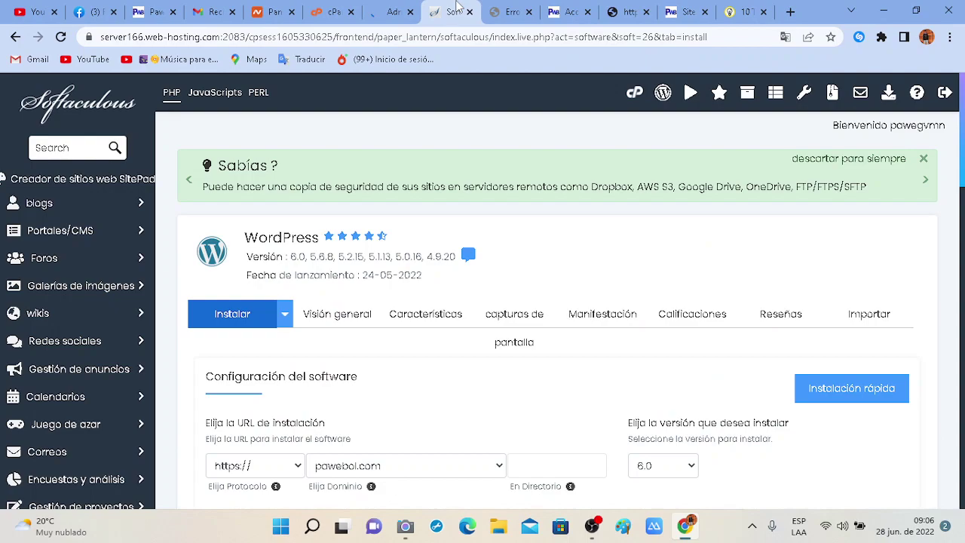
left_click(403, 8)
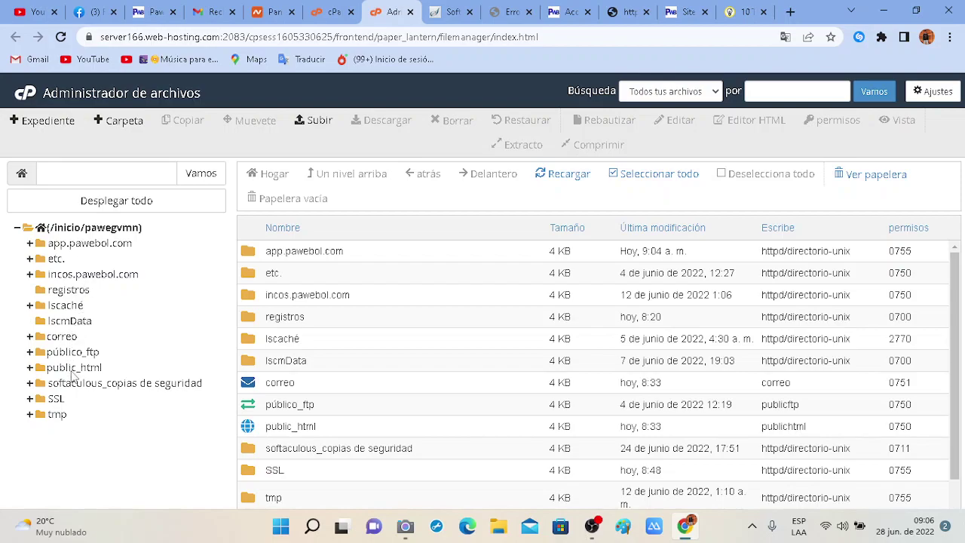
left_click(72, 368)
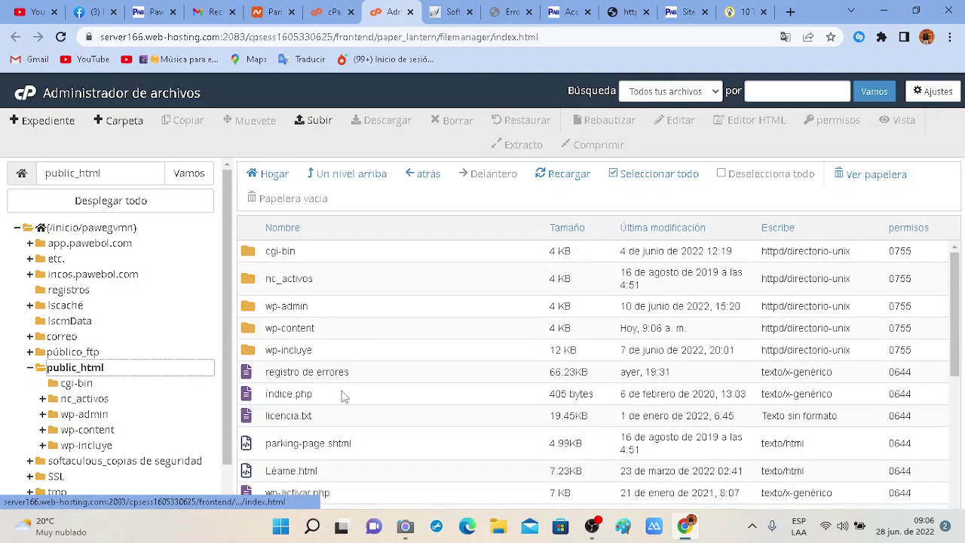
scroll(342, 391, "down", 1)
left_click(685, 12)
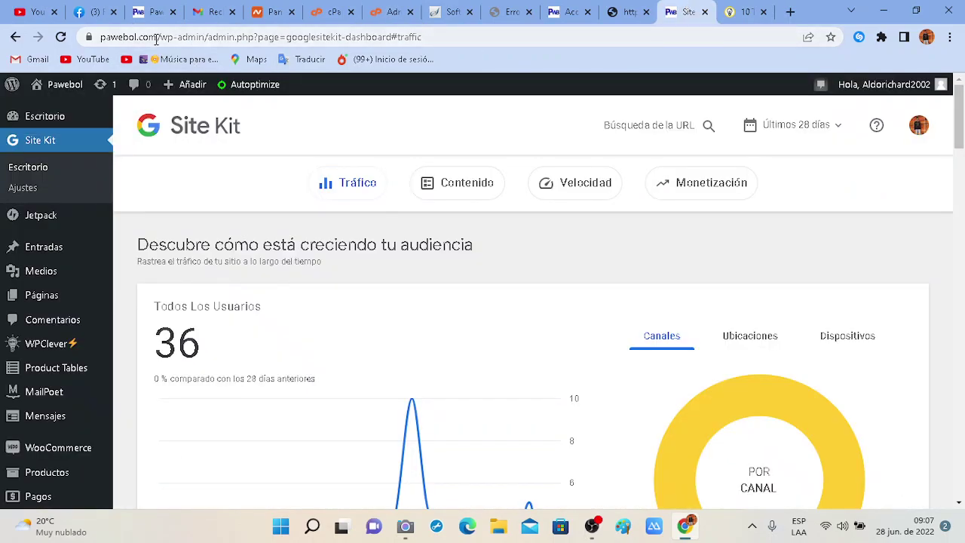
left_click_drag(157, 37, 100, 37)
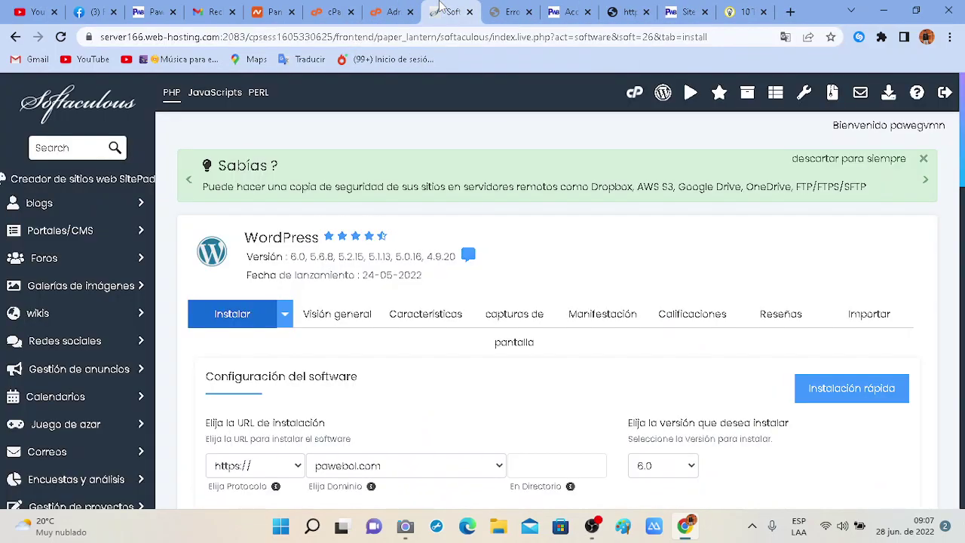
left_click(438, 9)
left_click(374, 8)
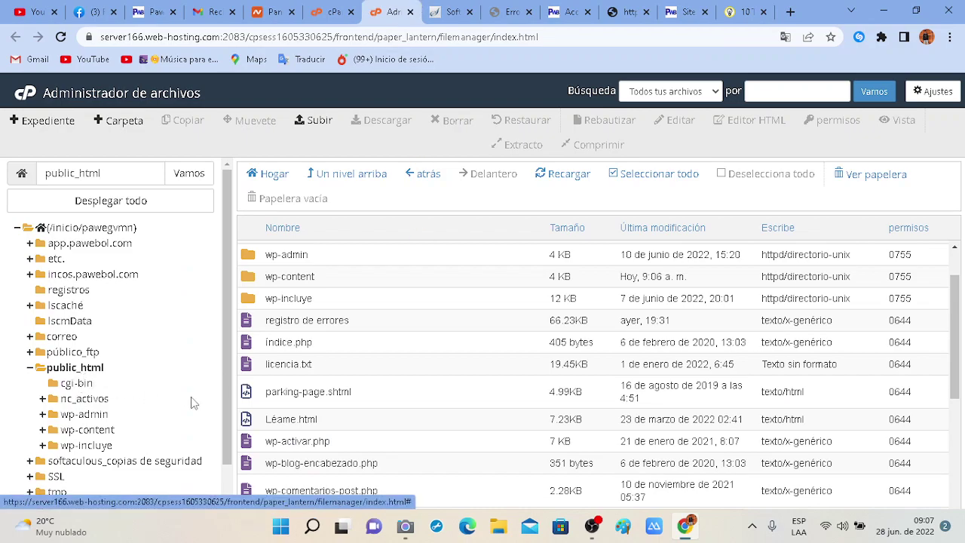
scroll(314, 424, "down", 3)
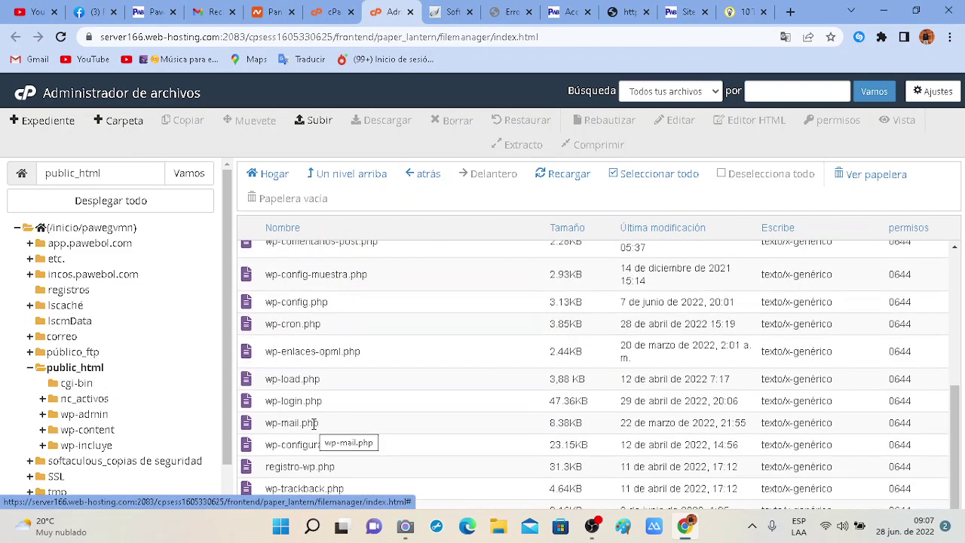
scroll(305, 388, "up", 10)
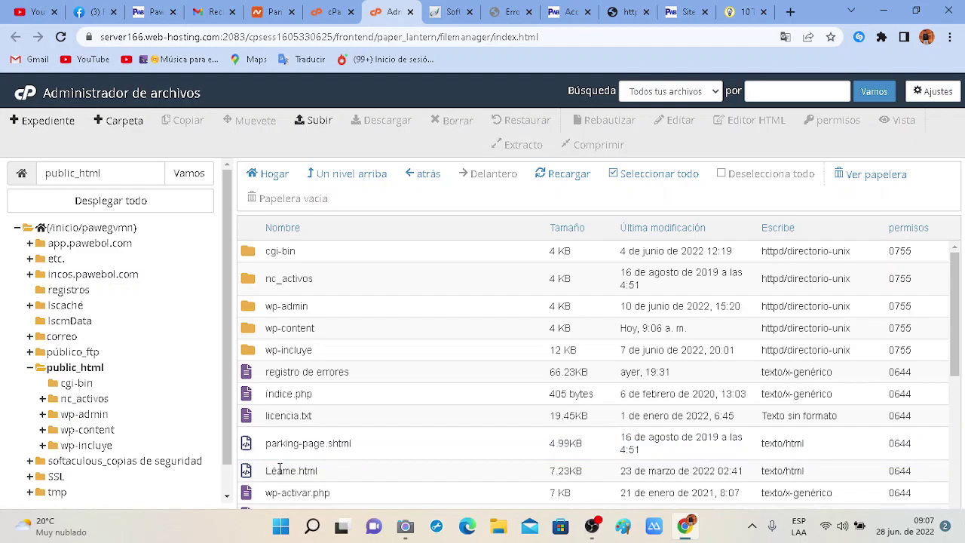
scroll(171, 462, "down", 1)
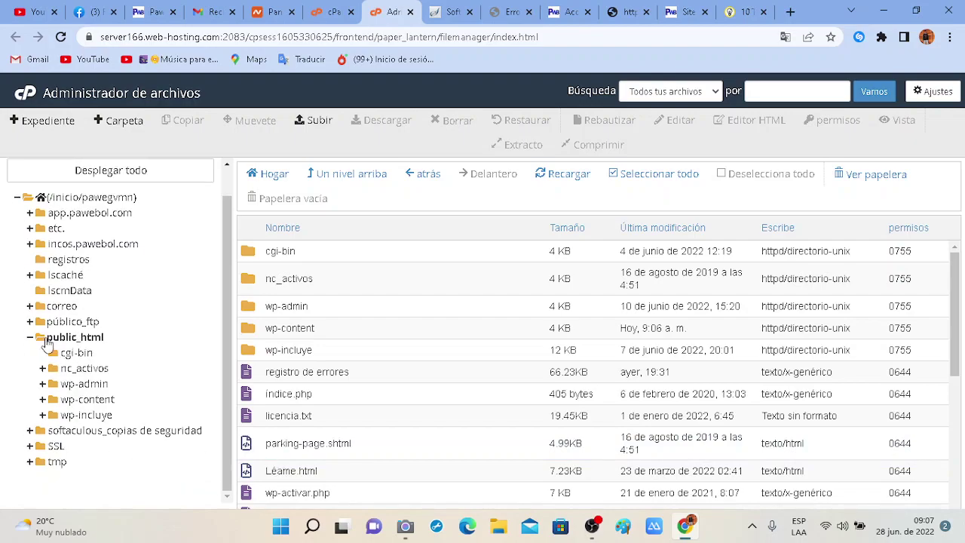
left_click(31, 337)
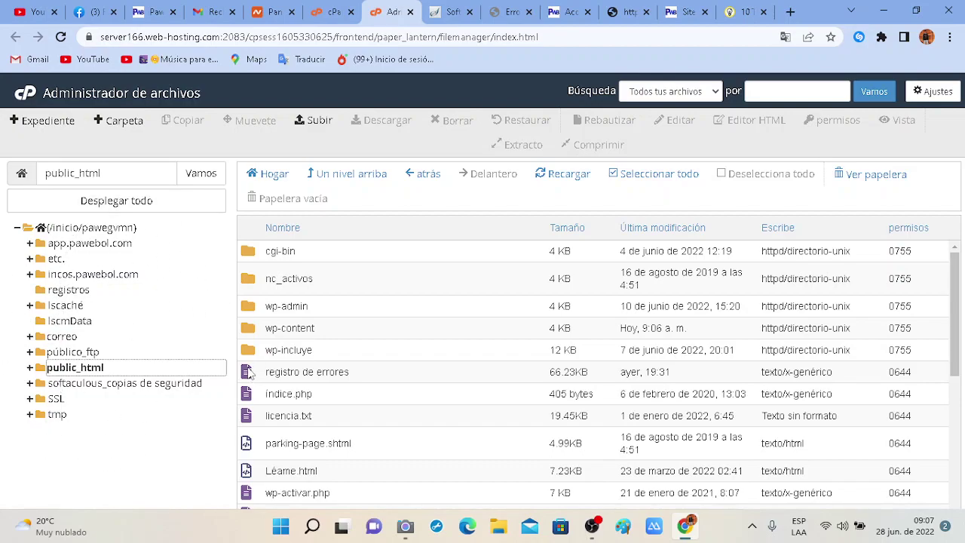
Inspect Léame.html, wp-activar.php and wp-blog-encabezado.php, then bring up the incos.pawebol.com site.
scroll(321, 451, "down", 1)
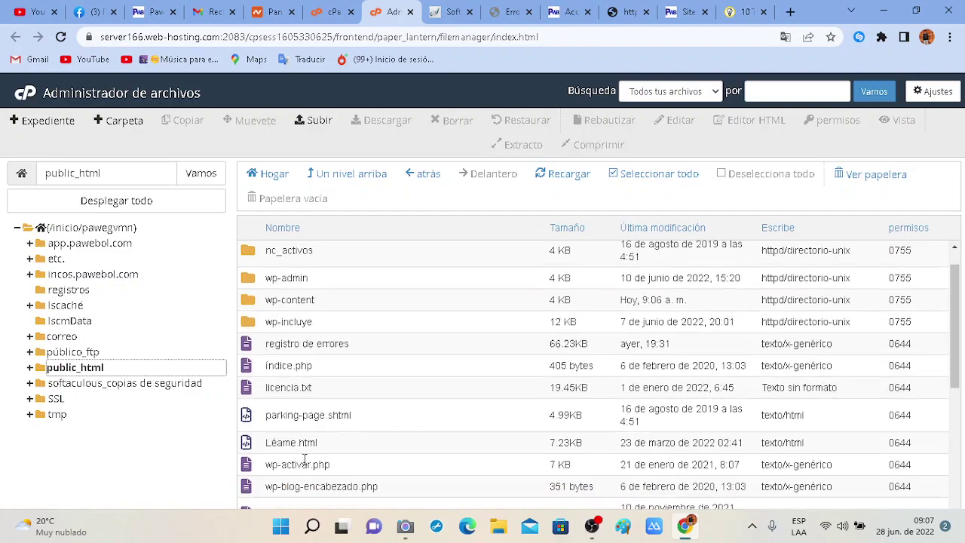
left_click(275, 437)
scroll(270, 397, "down", 1)
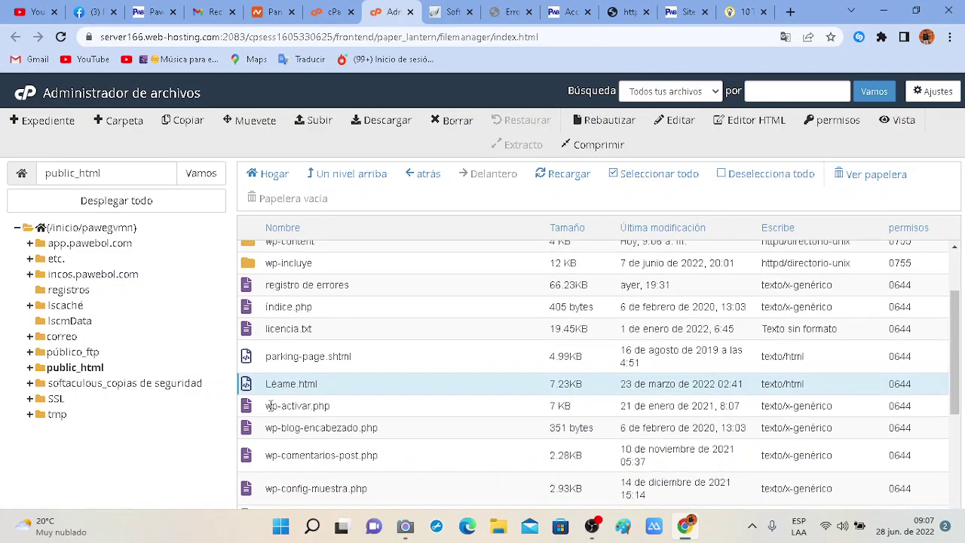
left_click(275, 405)
double_click(279, 406)
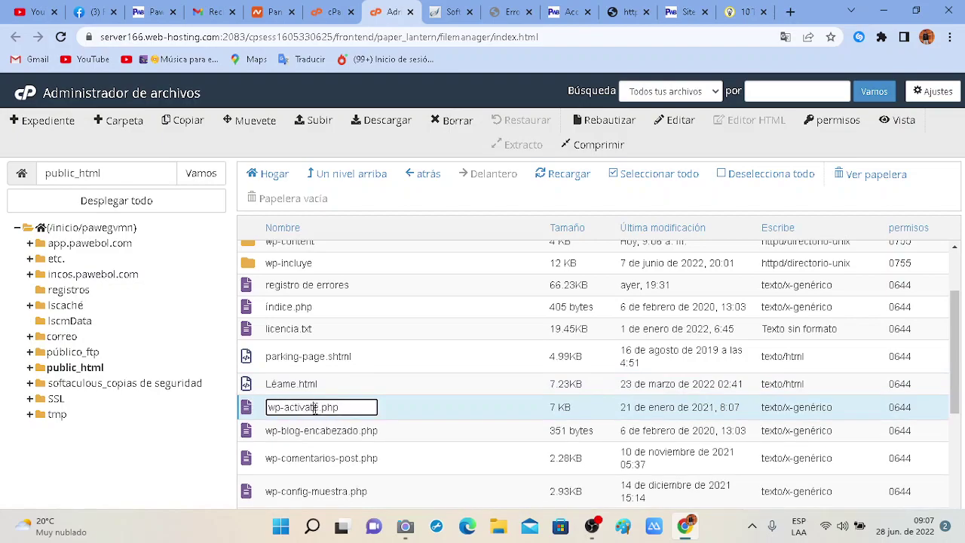
left_click(306, 429)
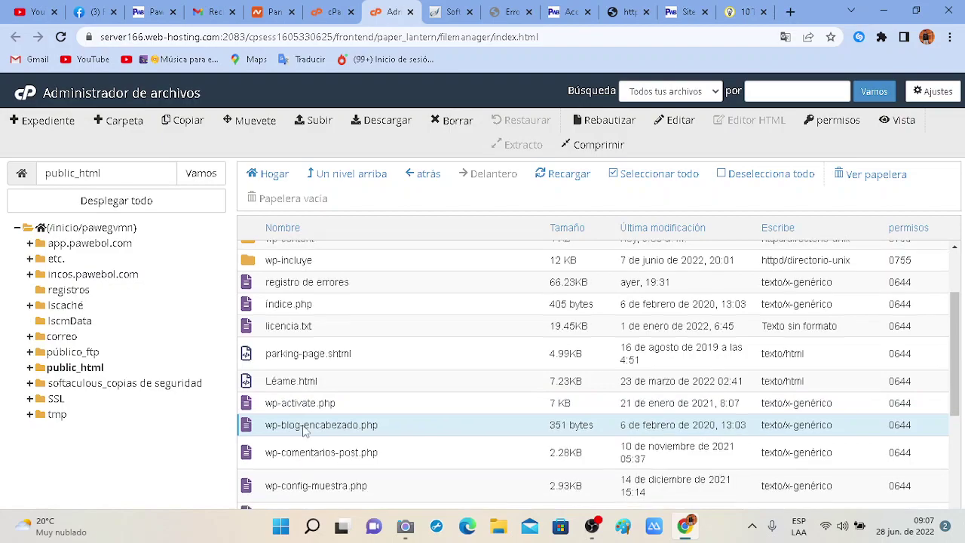
scroll(305, 429, "down", 1)
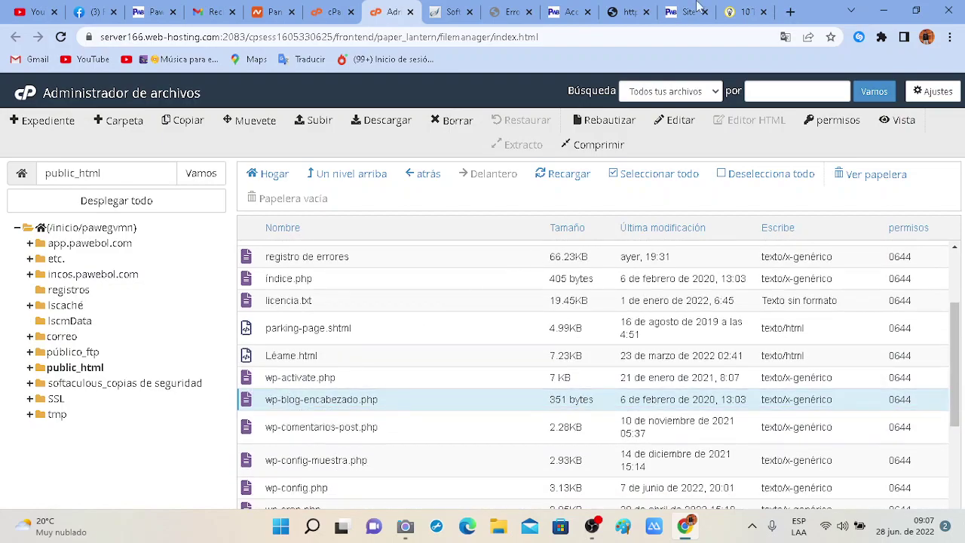
left_click(620, 10)
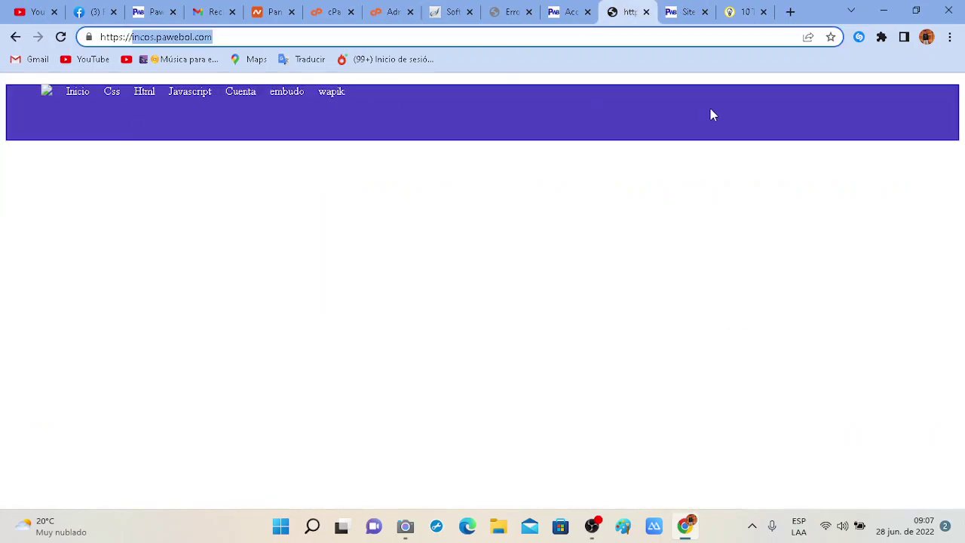
Load pawebol.com in place of the WordPress login page.
left_click(561, 9)
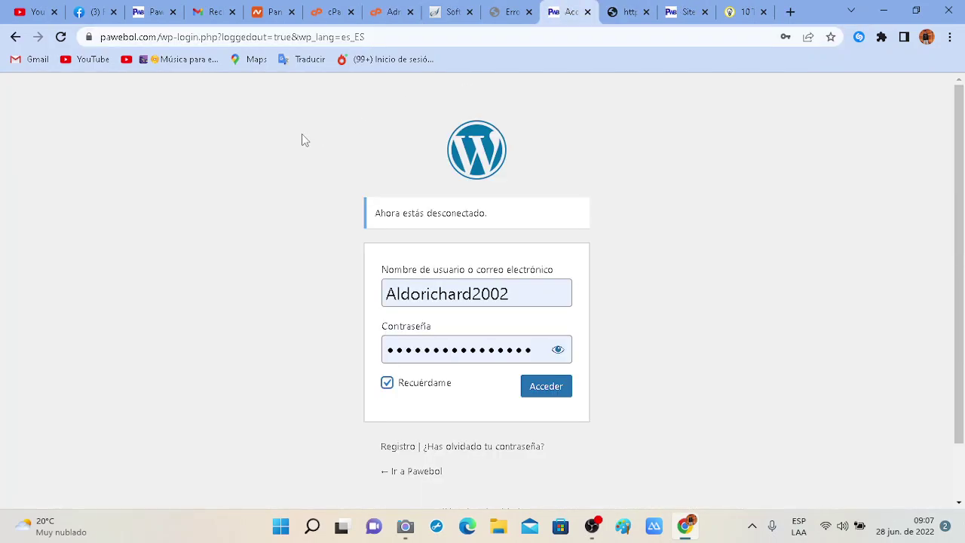
left_click(507, 9)
left_click(669, 9)
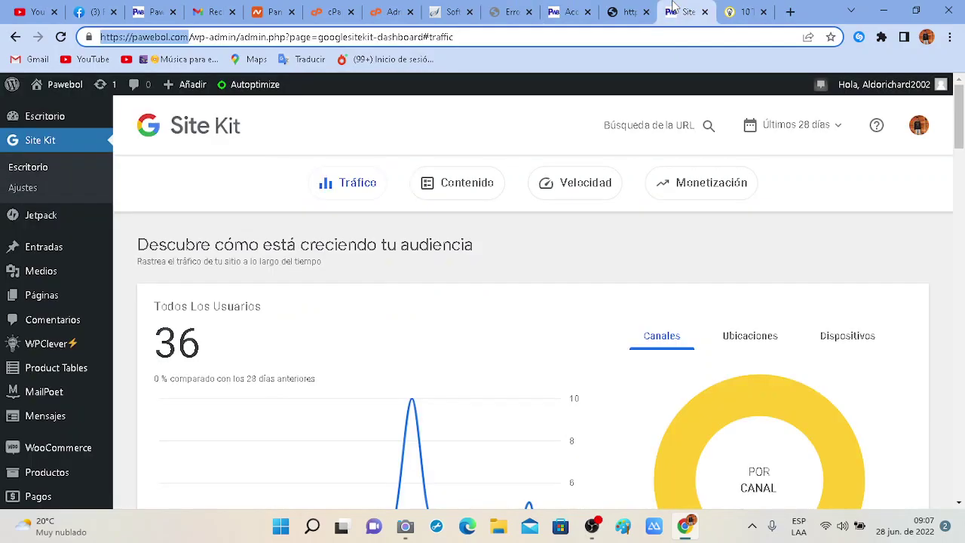
left_click(561, 10)
left_click(378, 37)
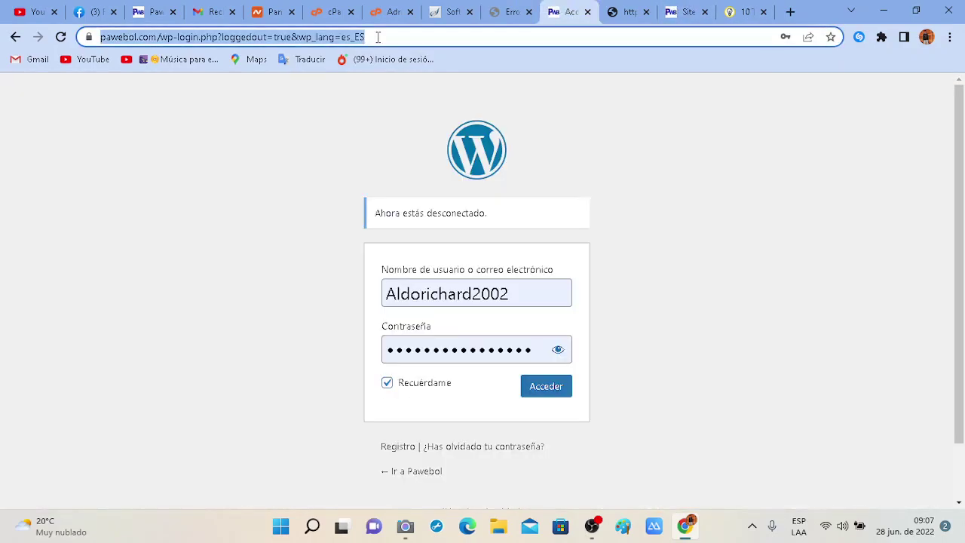
type("pawebol.com")
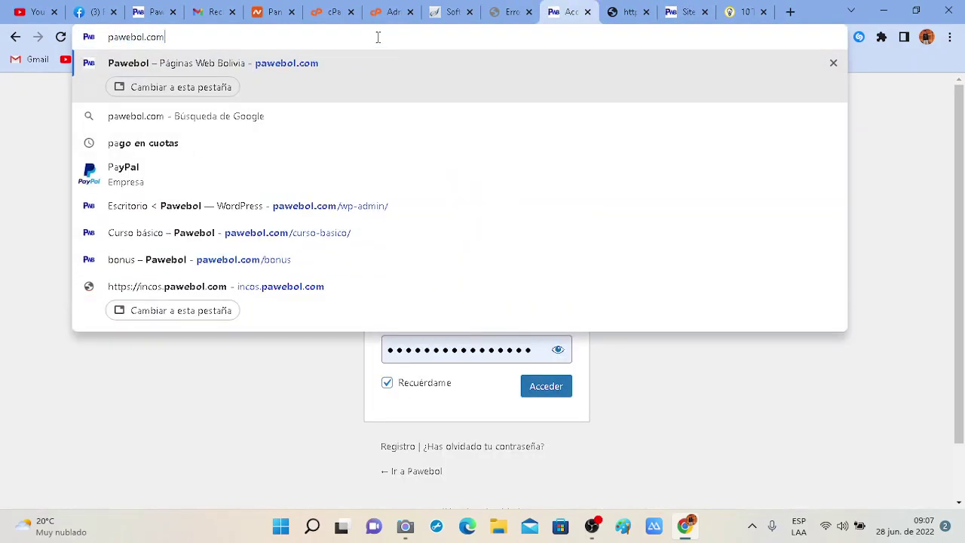
key("Return")
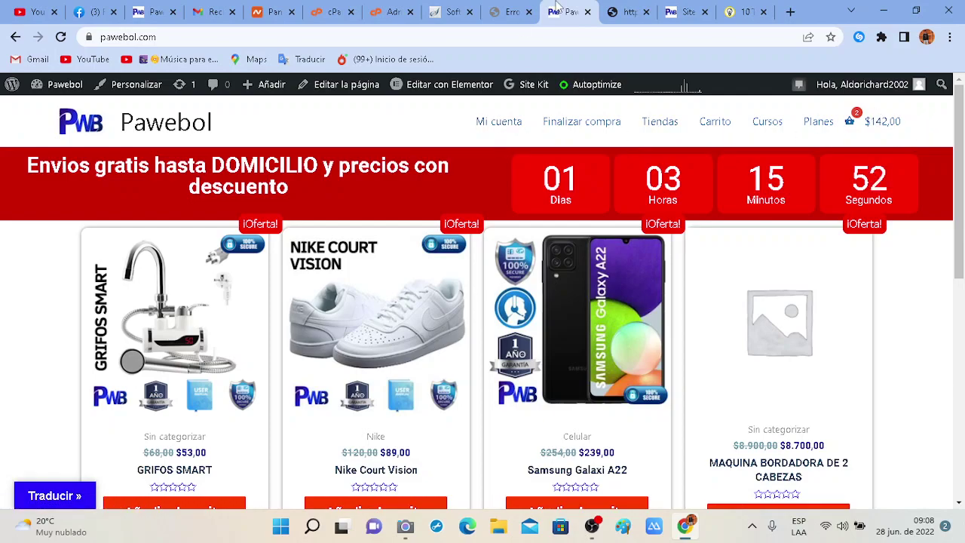
Return to the Softaculous WordPress install page and scroll down it.
left_click(506, 8)
left_click(467, 8)
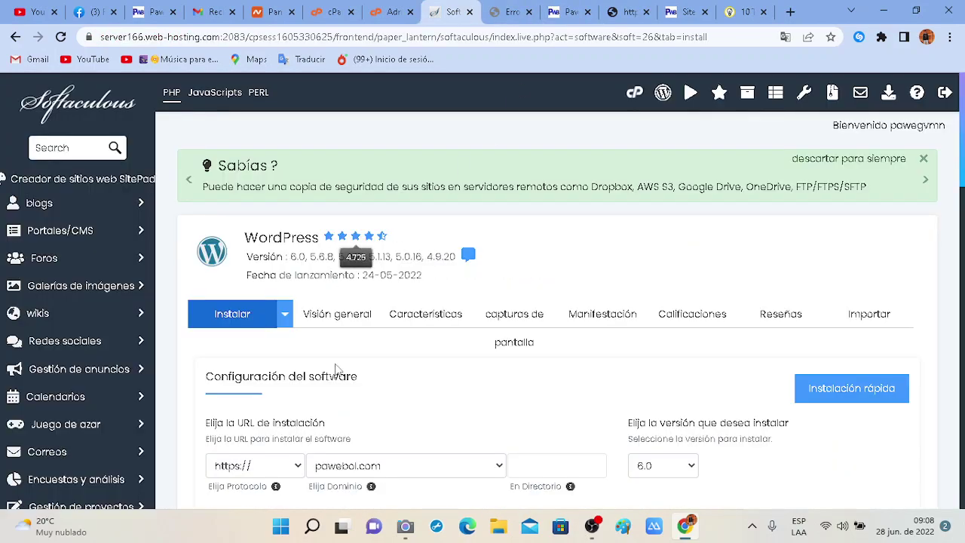
scroll(337, 370, "down", 2)
Open the app.pawebol.com folder in the File Manager.
left_click(395, 8)
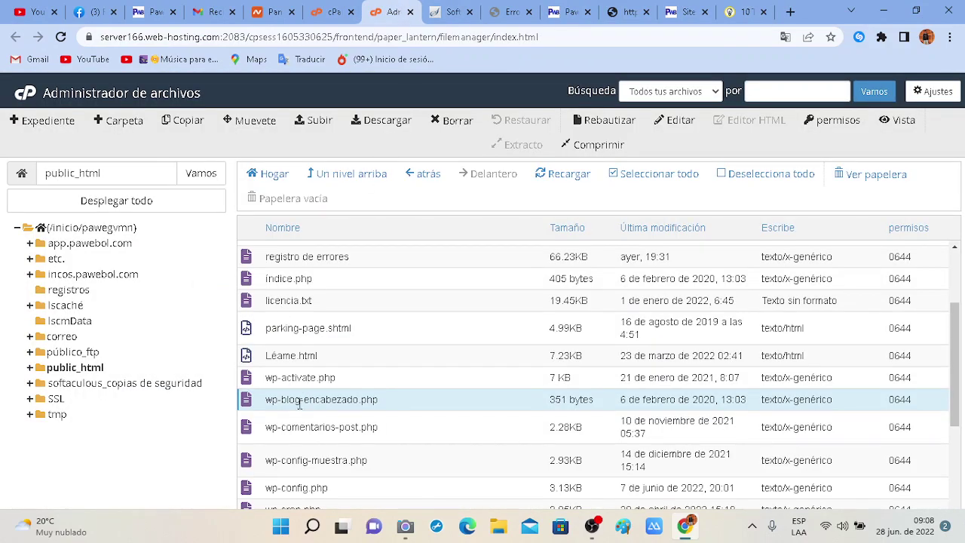
scroll(300, 404, "down", 2)
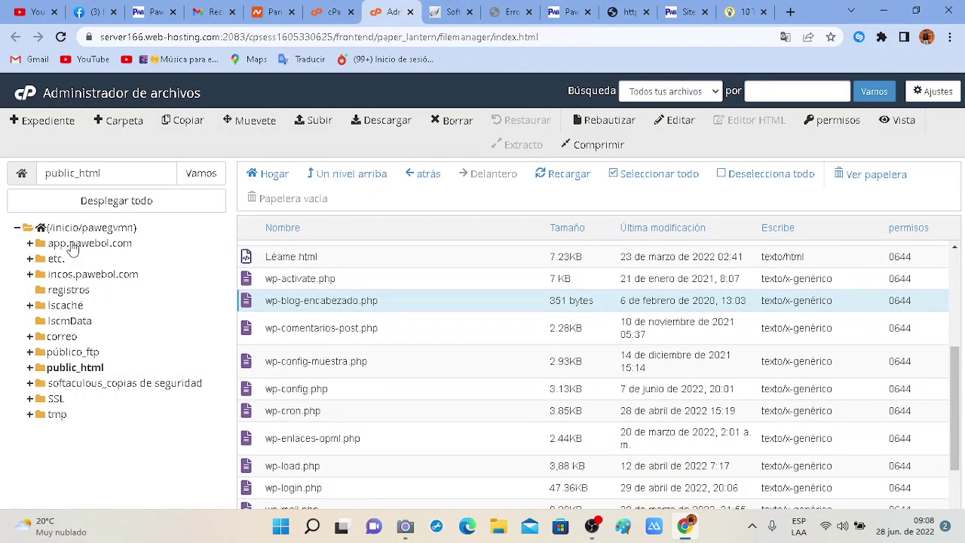
left_click(73, 247)
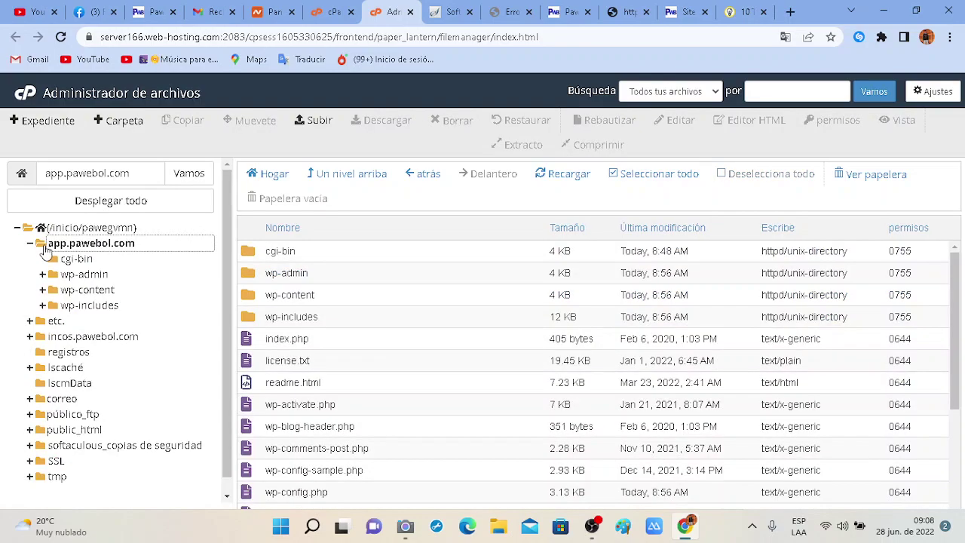
scroll(382, 346, "down", 4)
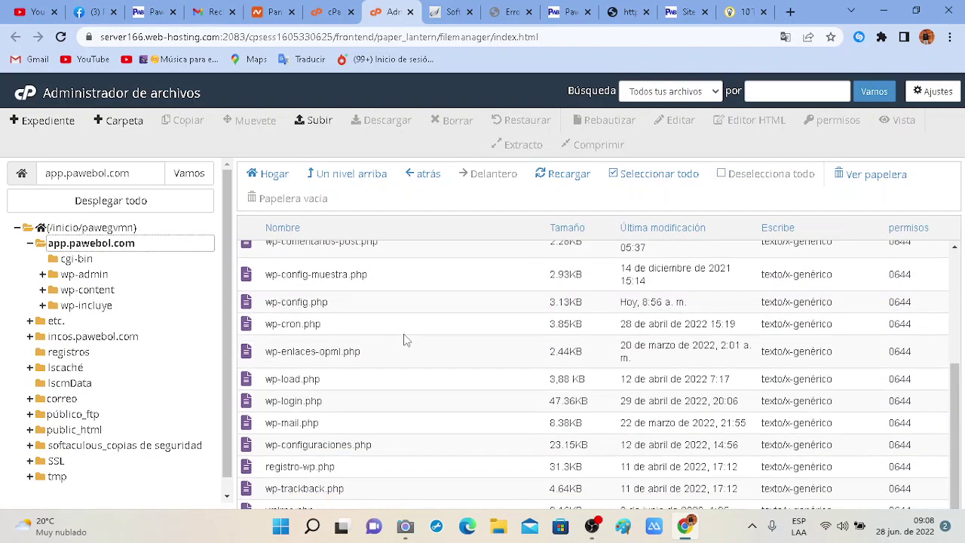
scroll(339, 385, "up", 4)
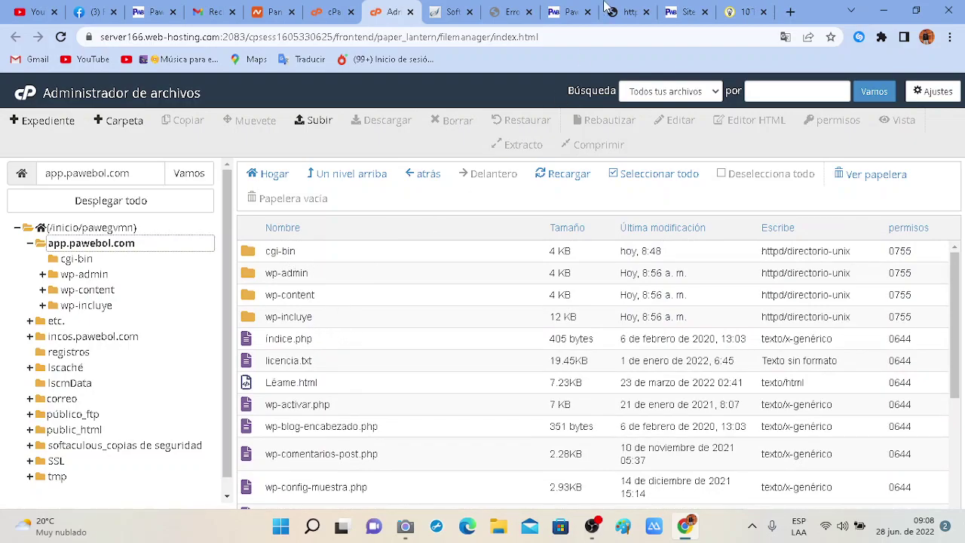
Append wp-admin to the Pawebol shop page address.
left_click(536, 8)
left_click(570, 9)
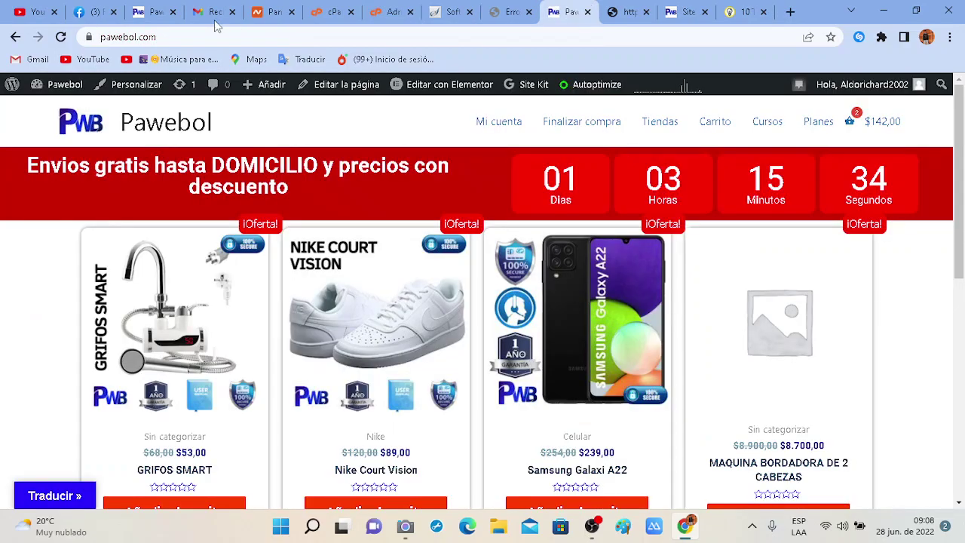
left_click(290, 38)
left_click(301, 38)
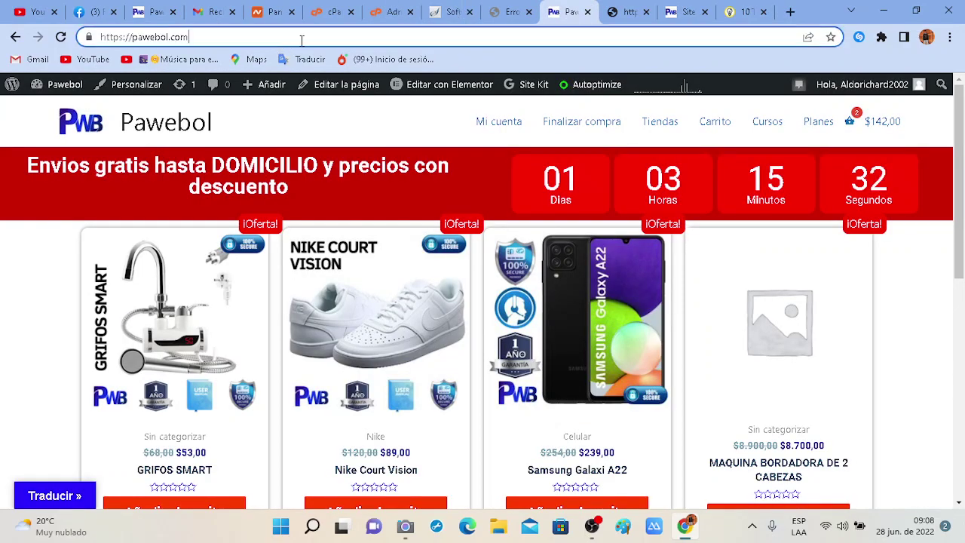
type("wp")
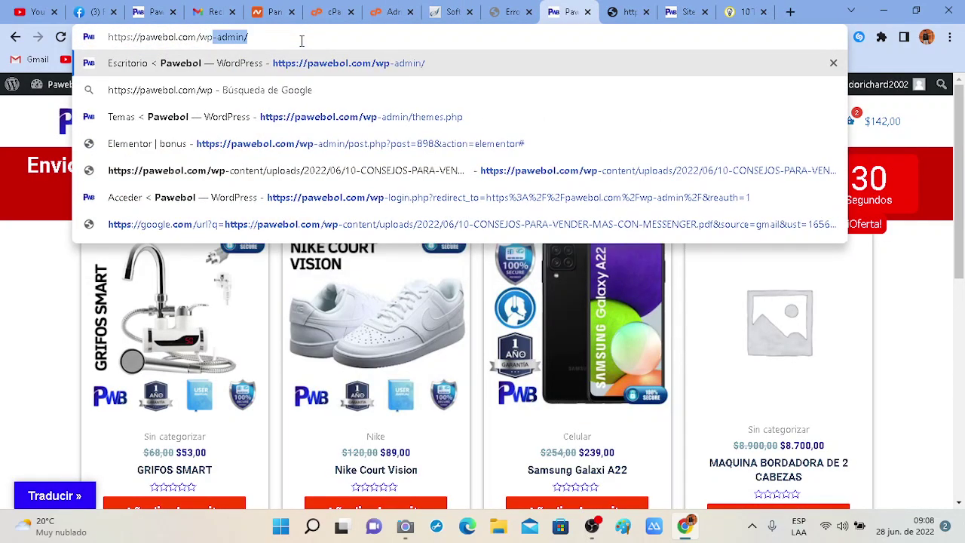
type("-admin")
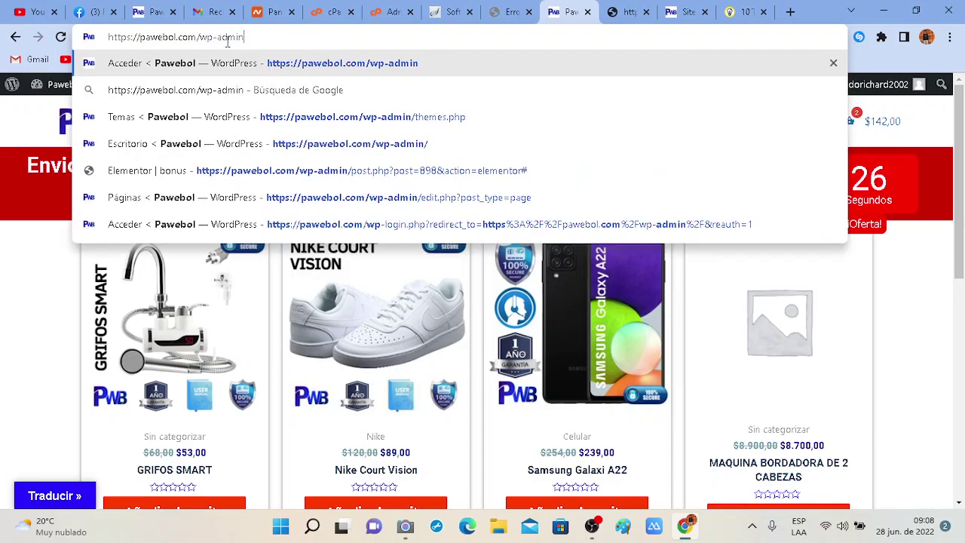
left_click_drag(243, 37, 197, 37)
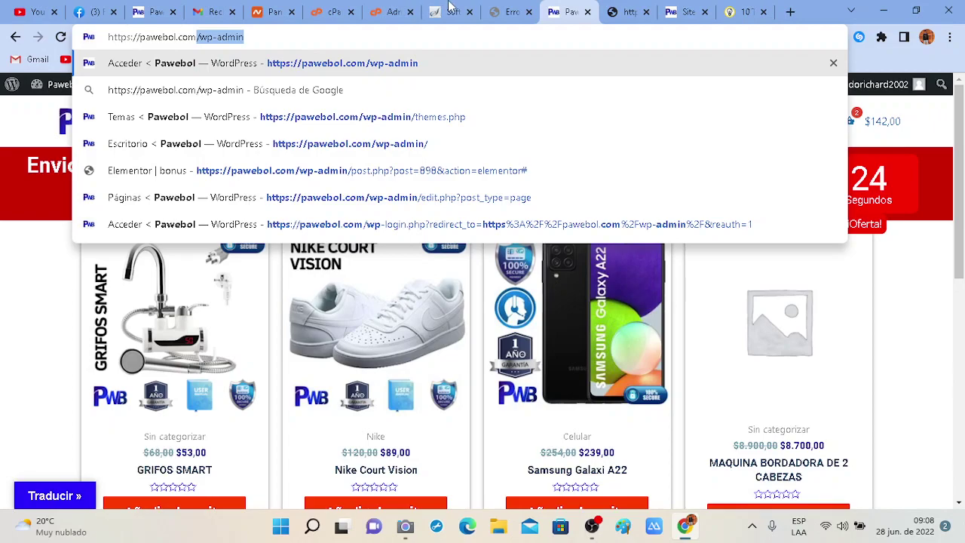
Open the wp-admin folder under app.pawebol.com and scroll through its files.
left_click(369, 7)
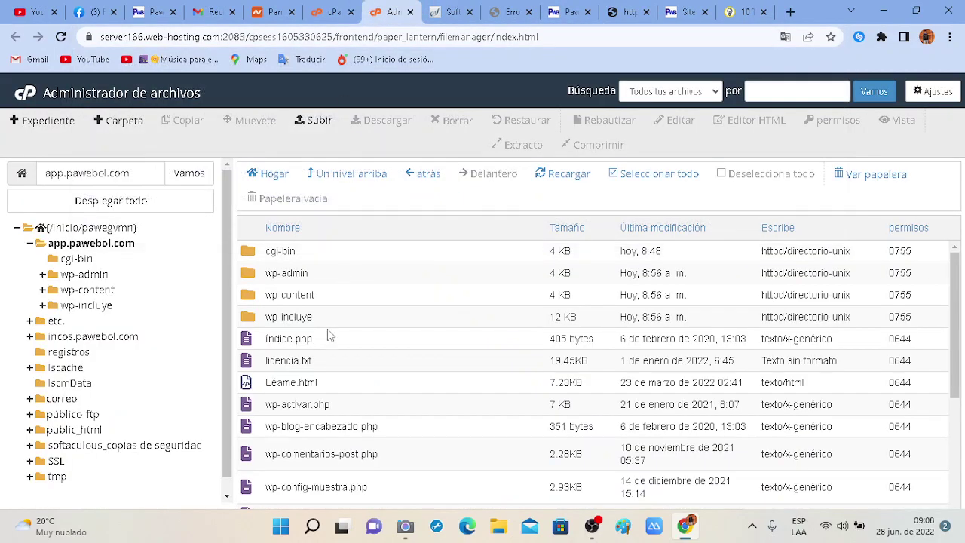
double_click(332, 275)
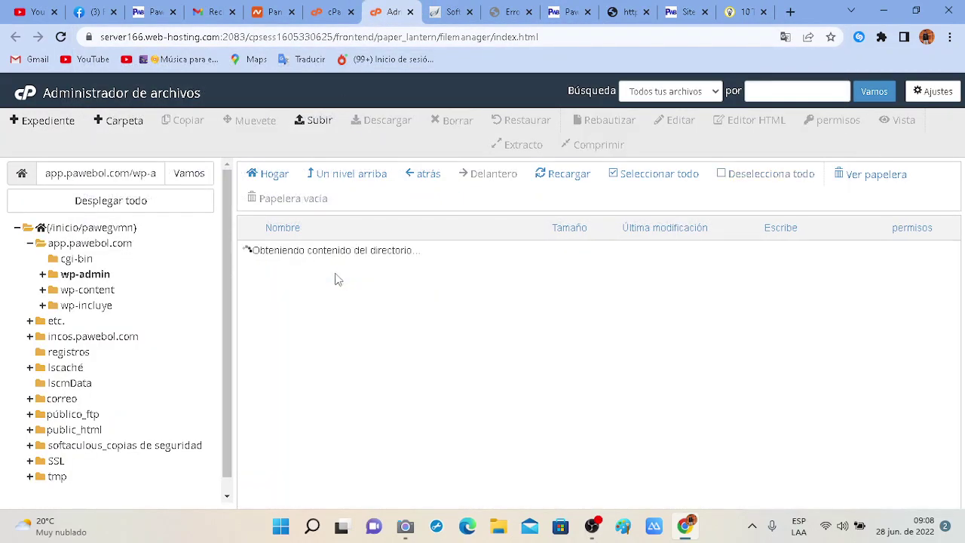
scroll(355, 404, "down", 2)
scroll(355, 405, "up", 2)
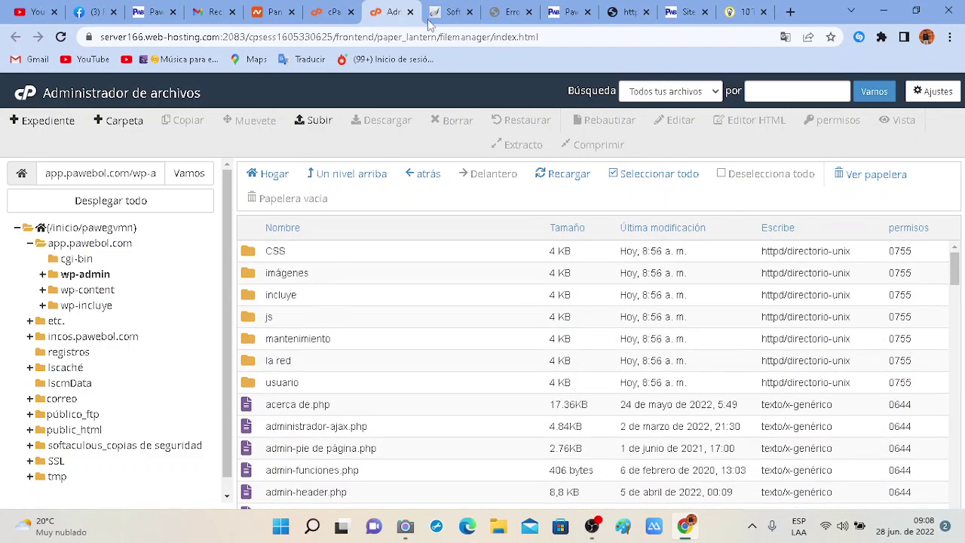
scroll(340, 422, "down", 3)
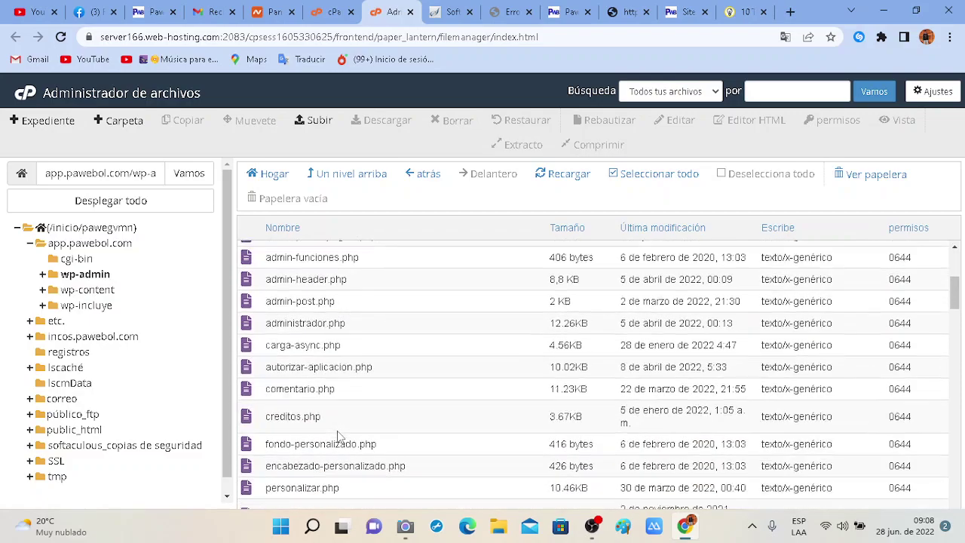
scroll(359, 381, "down", 4)
scroll(377, 362, "down", 3)
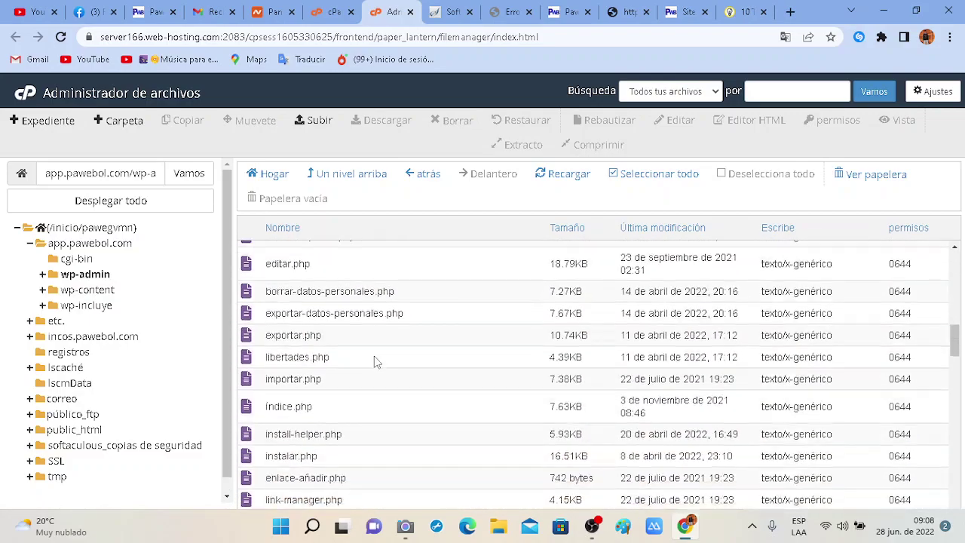
scroll(376, 362, "down", 15)
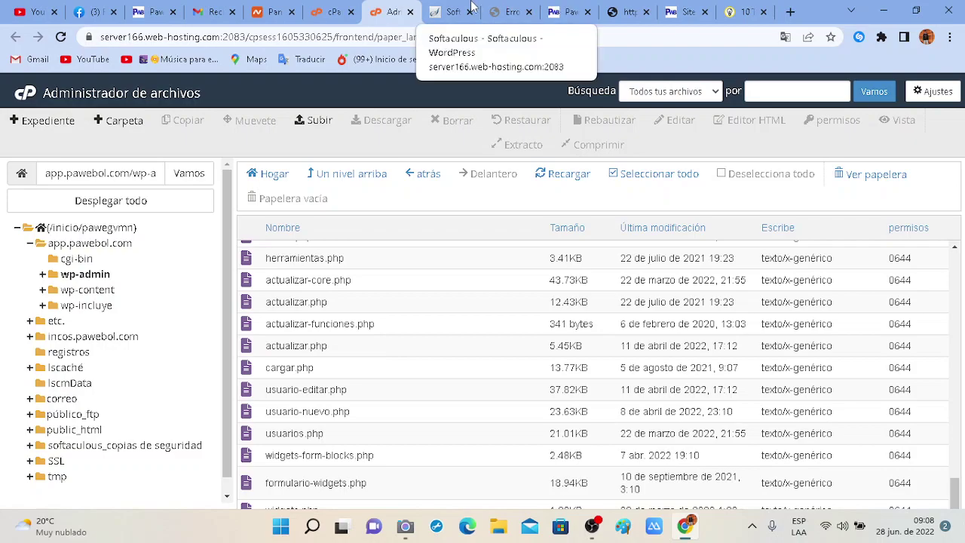
Cycle through the Pawebol, incos.pawebol.com and Site Kit tabs, marking wp-admin in the Site Kit address.
left_click(558, 11)
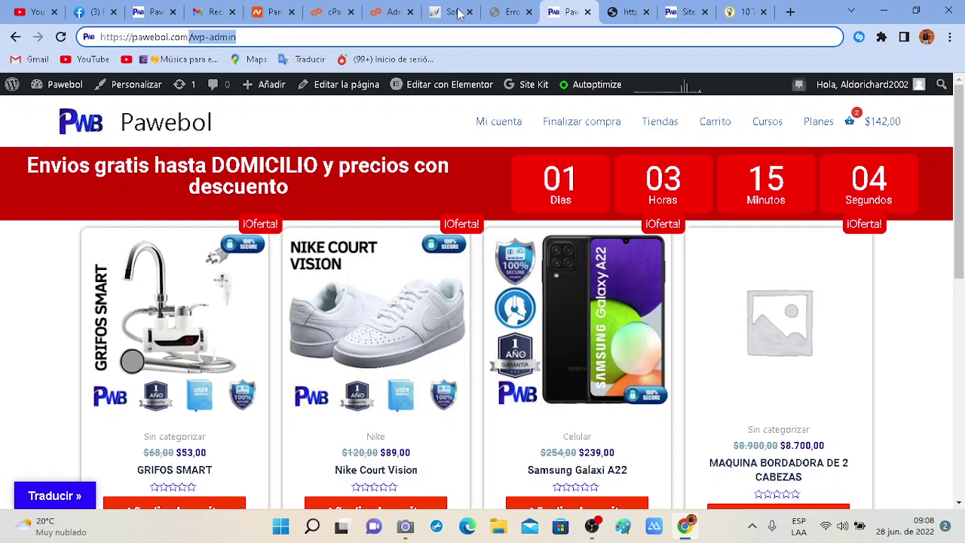
left_click(607, 9)
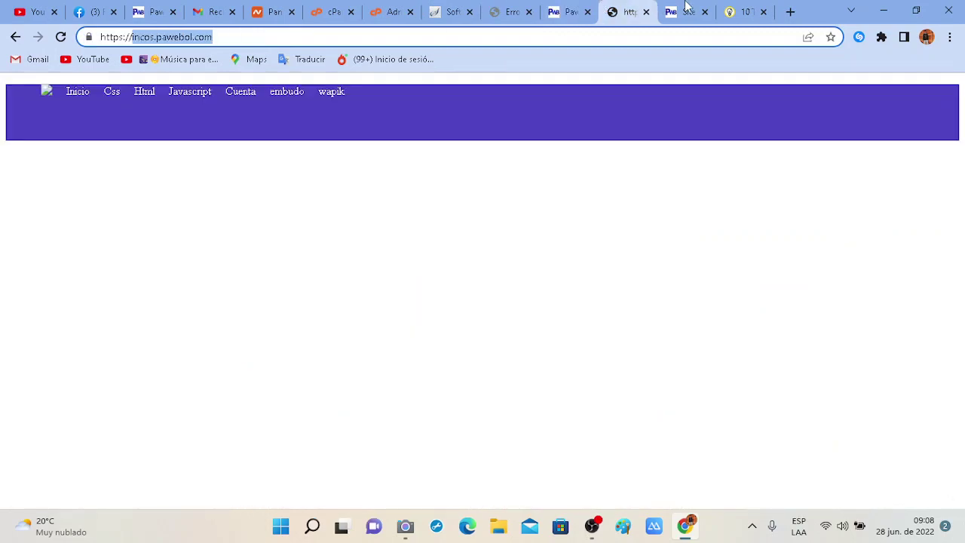
left_click(685, 9)
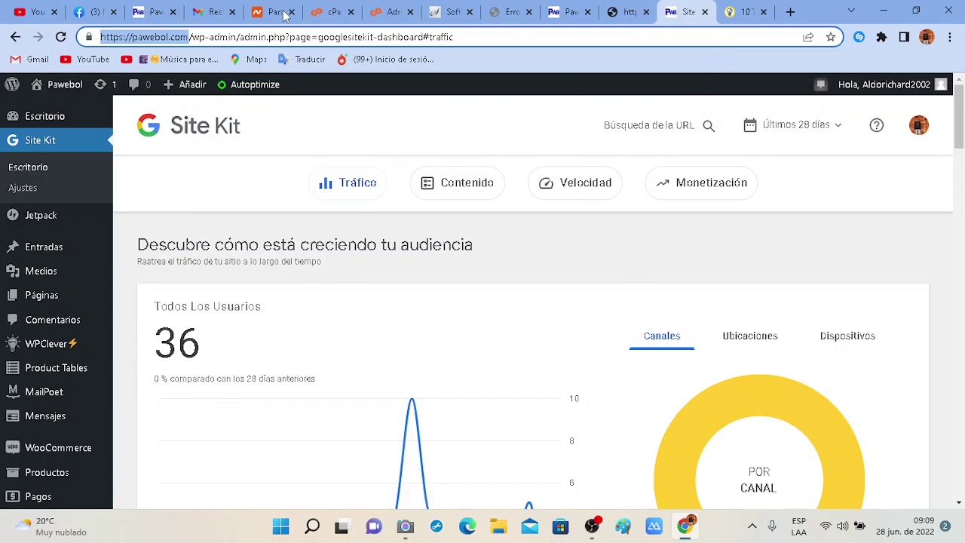
left_click_drag(236, 37, 278, 35)
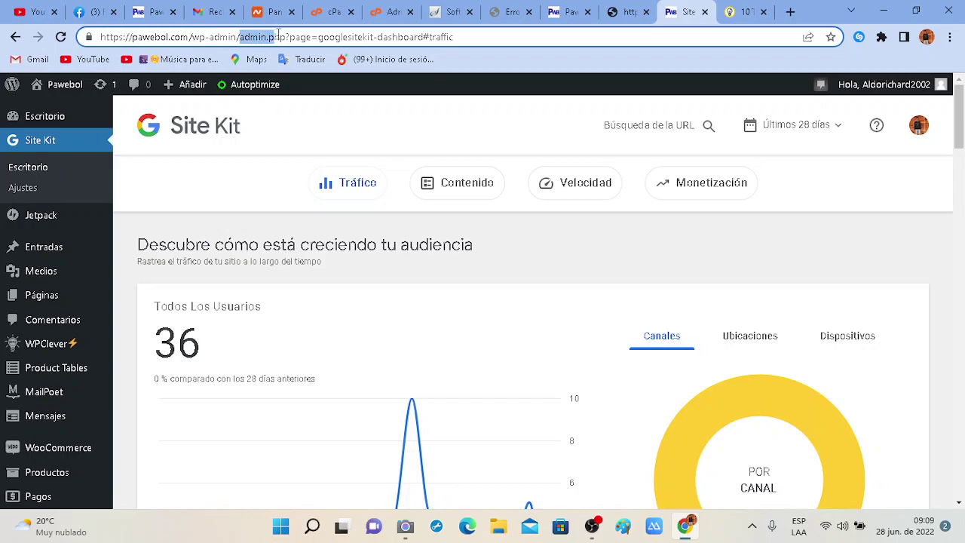
left_click(576, 9)
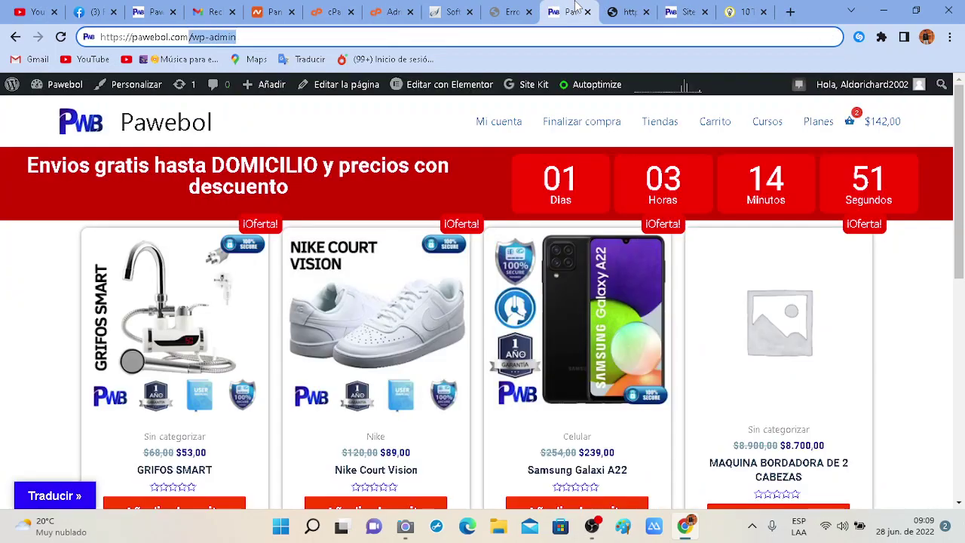
left_click(495, 9)
Scroll through the app.pawebol.com wp-admin listing, then highlight admin.php in the Site Kit address.
left_click(451, 11)
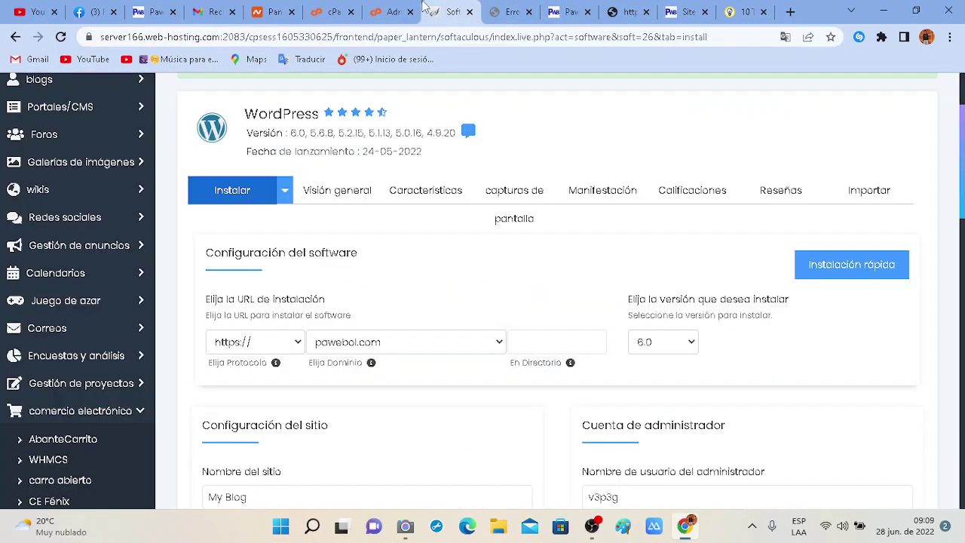
left_click(388, 9)
scroll(354, 447, "up", 5)
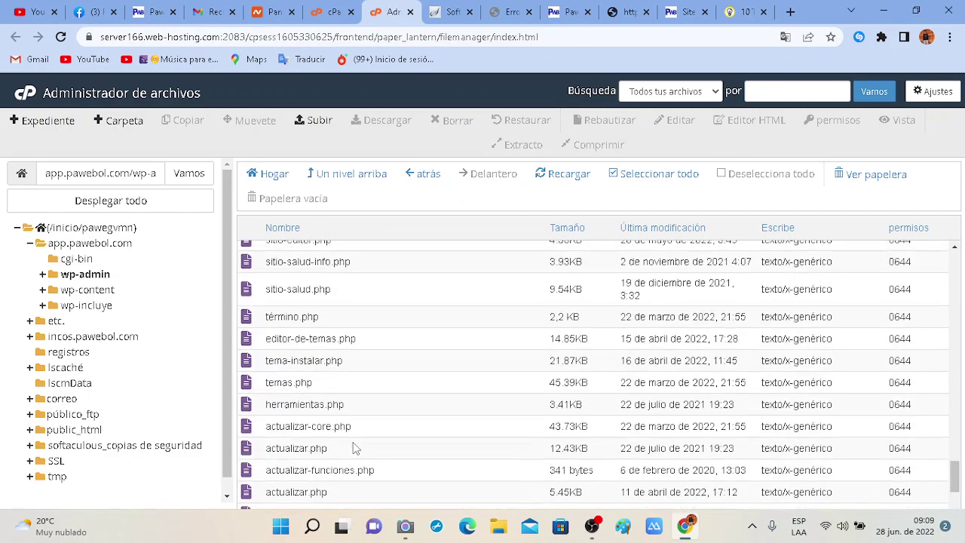
scroll(354, 447, "up", 15)
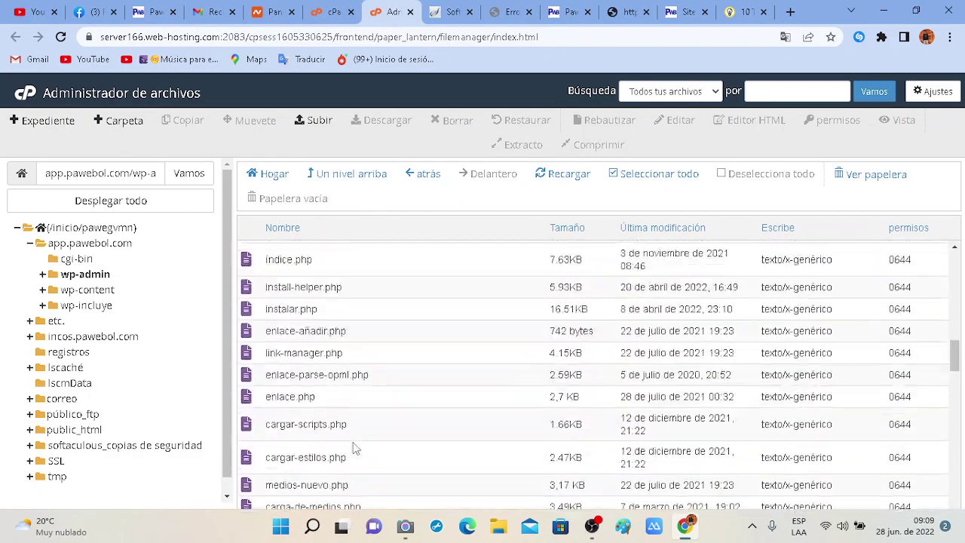
scroll(354, 447, "down", 3)
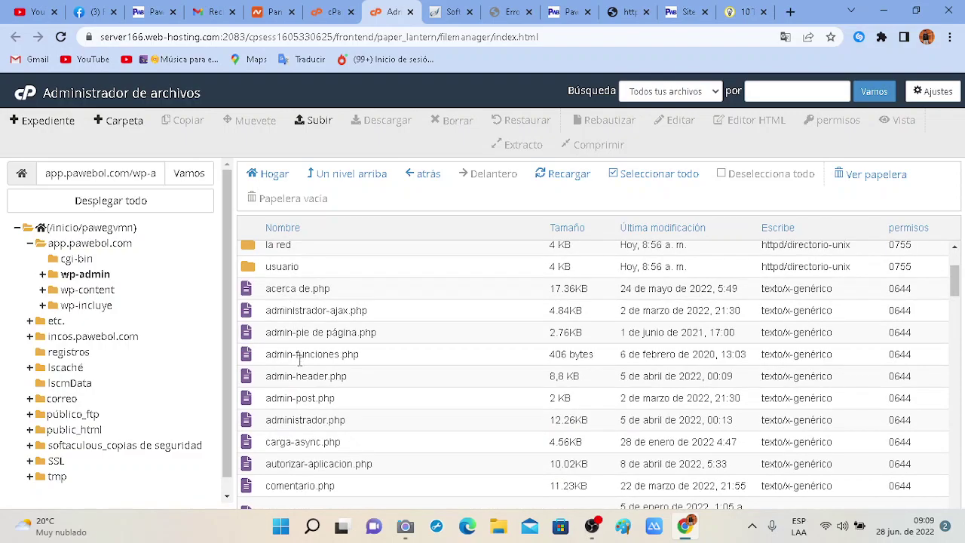
scroll(300, 360, "down", 3)
scroll(309, 377, "up", 1)
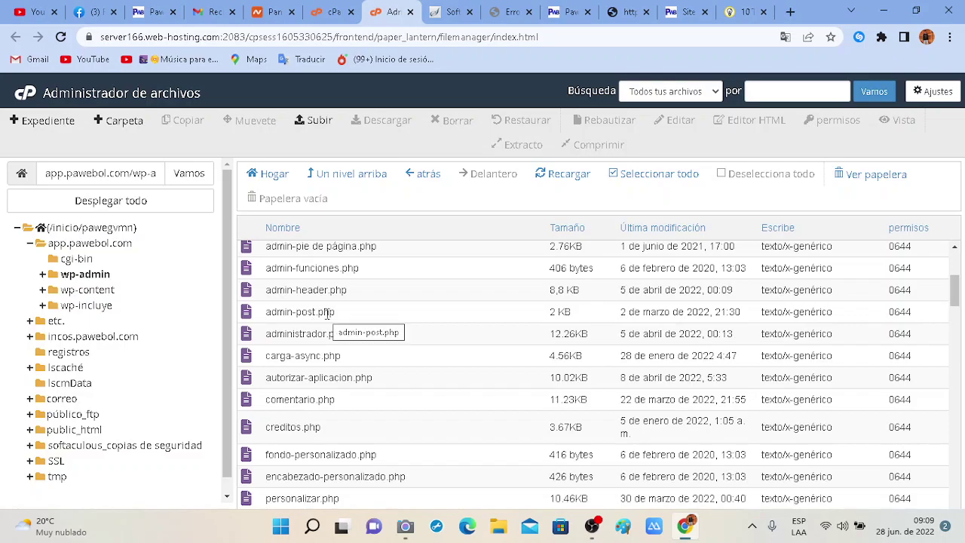
scroll(327, 312, "down", 10)
scroll(327, 318, "down", 5)
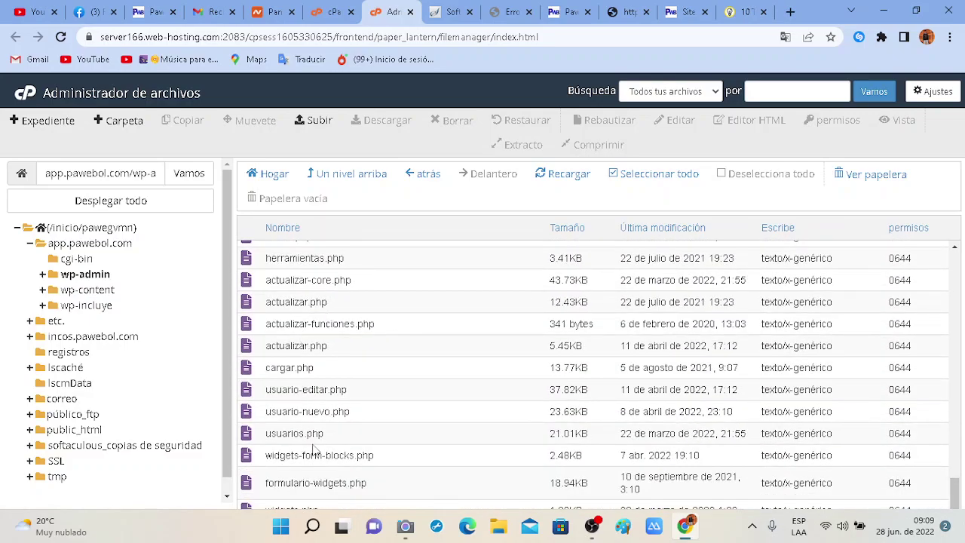
scroll(321, 456, "up", 15)
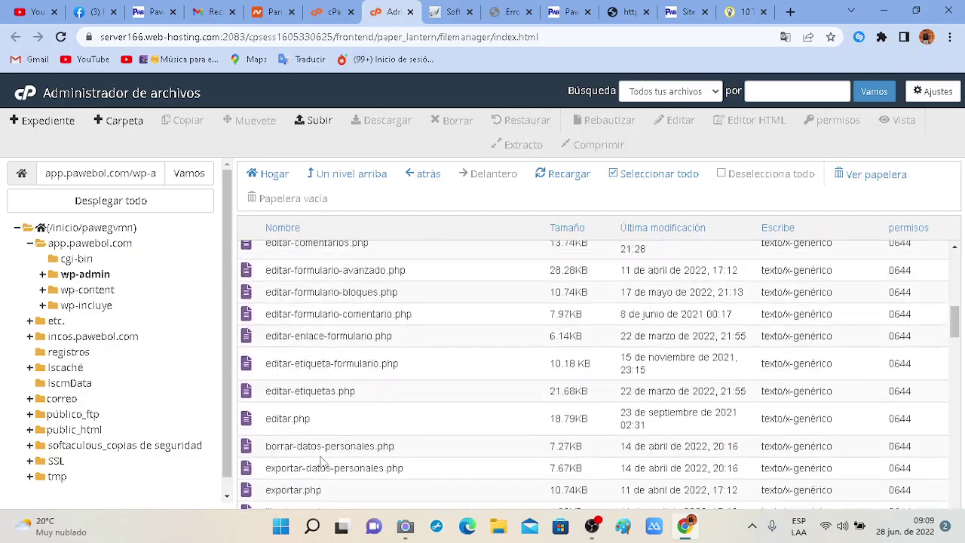
scroll(321, 456, "up", 8)
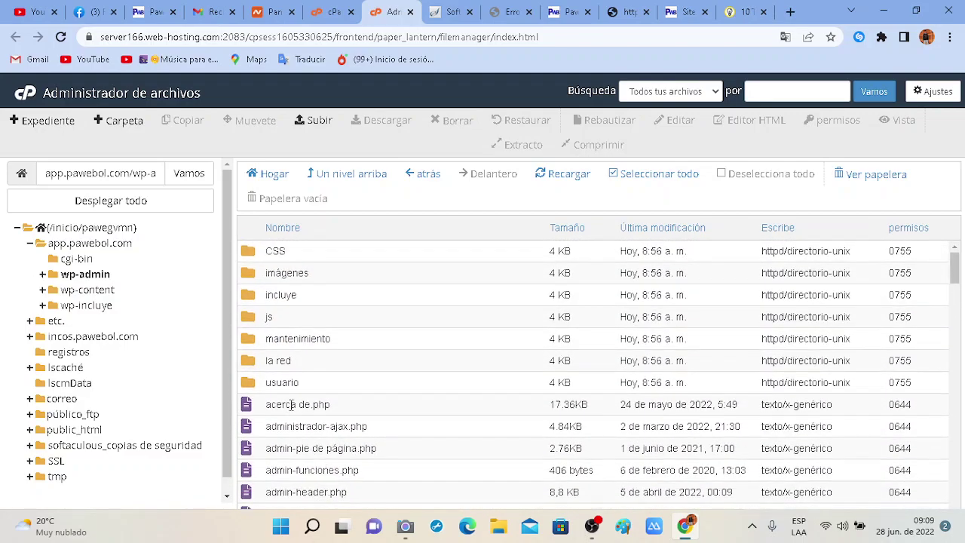
scroll(322, 420, "down", 1)
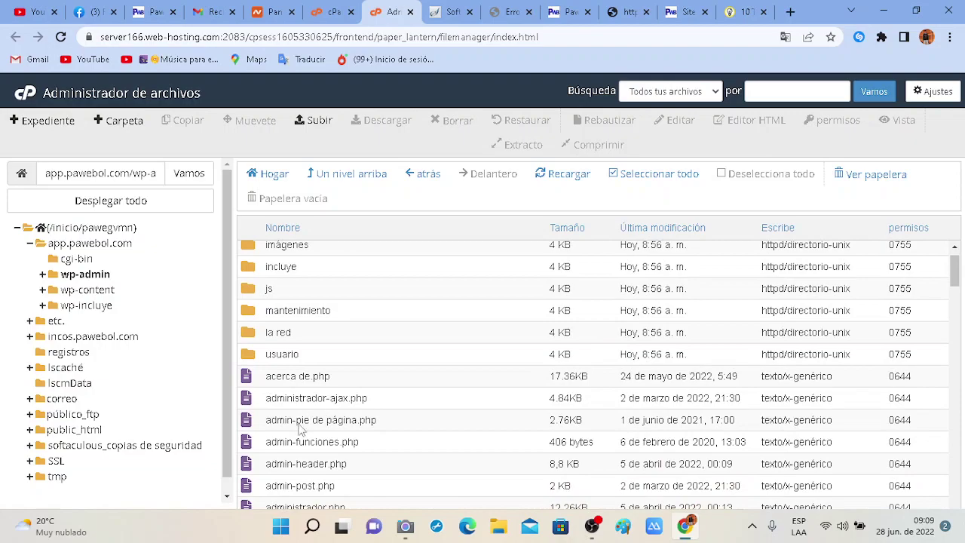
scroll(300, 428, "down", 2)
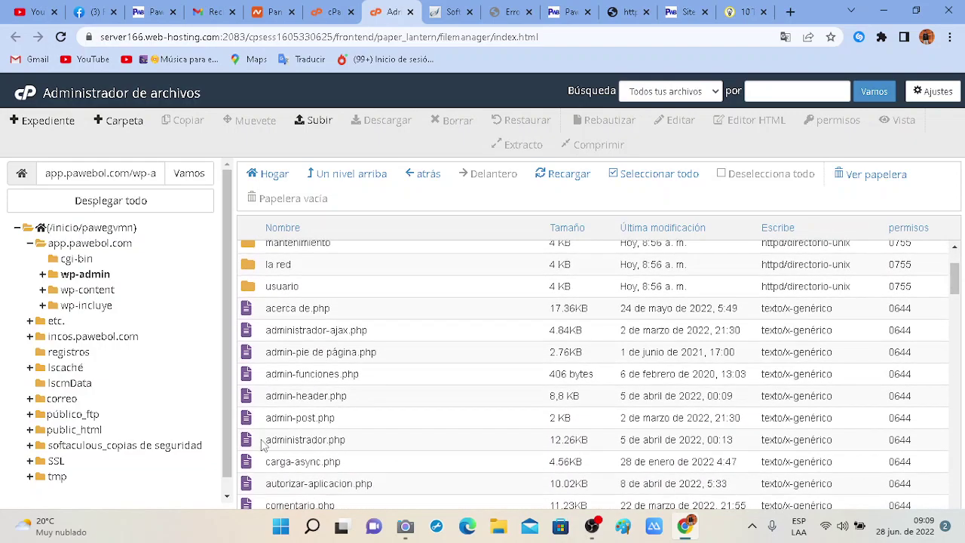
left_click(682, 12)
left_click_drag(239, 37, 279, 38)
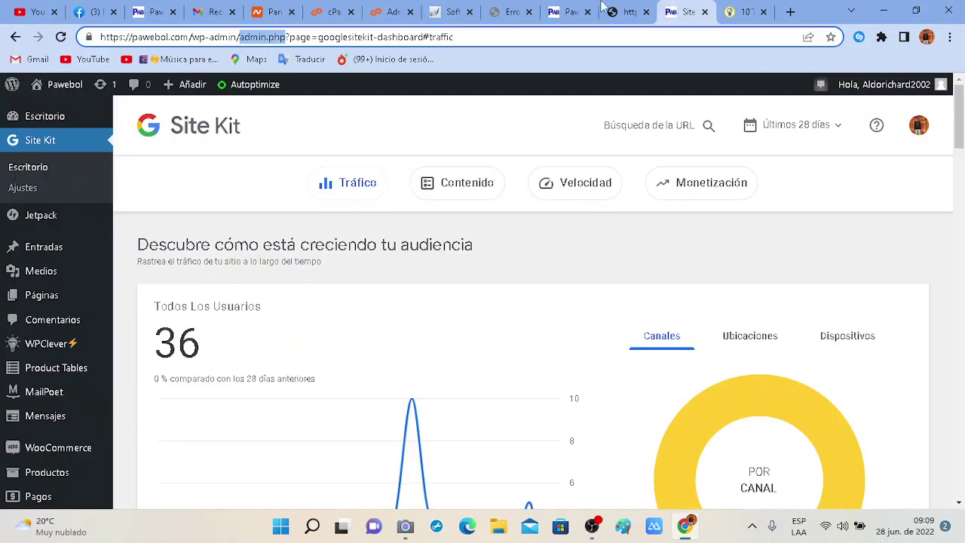
Cycle through the incos.pawebol.com, Pawebol and Softaculous tabs back to the File Manager.
left_click(631, 9)
left_click(585, 7)
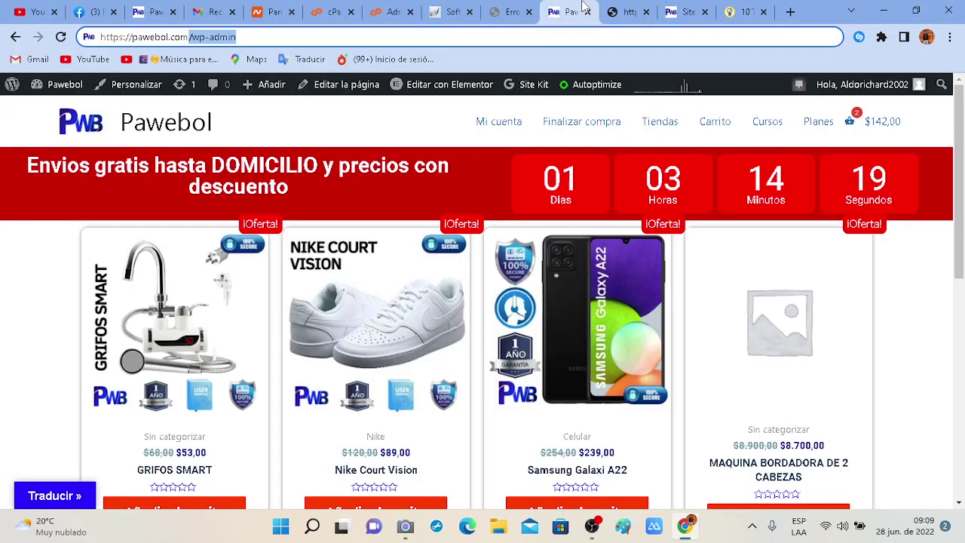
left_click(612, 7)
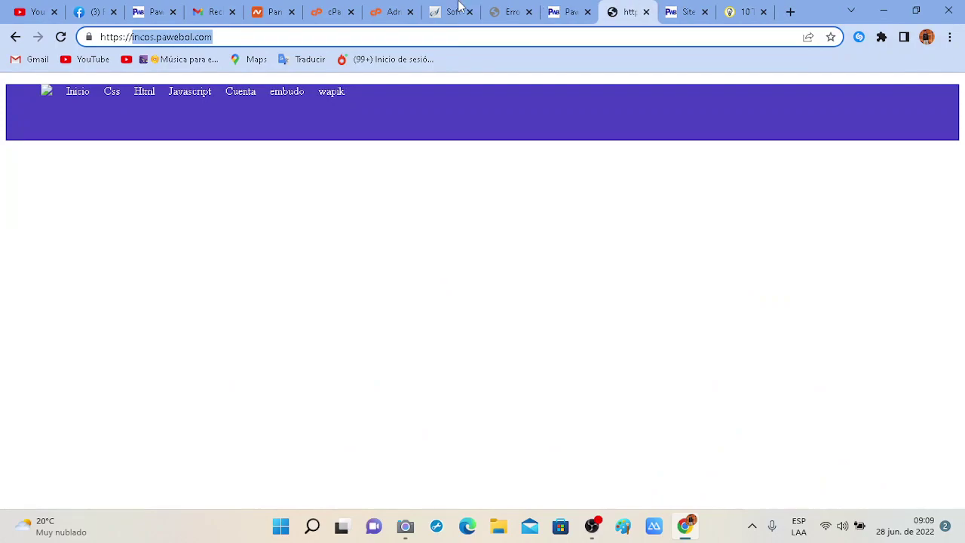
left_click(435, 10)
left_click(392, 11)
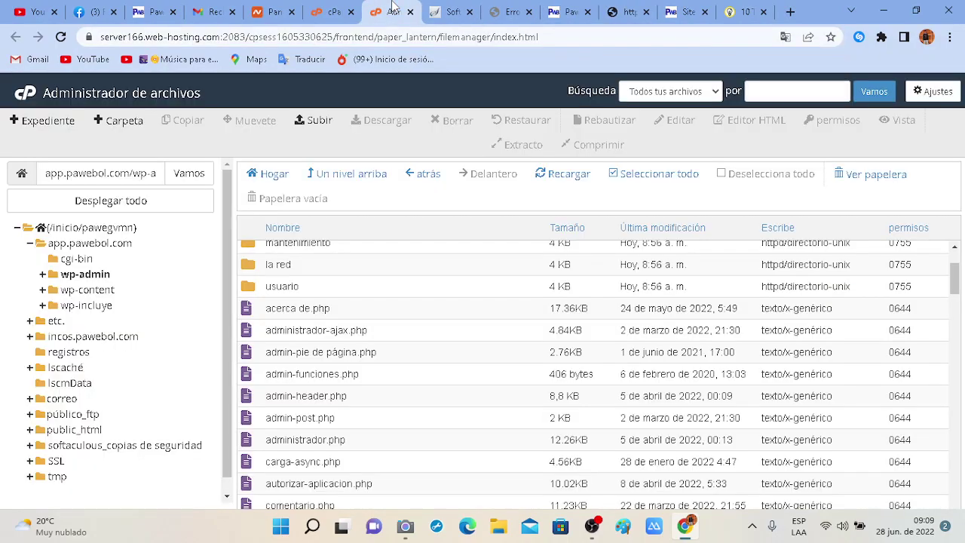
Select admin-header.php and admin-pie de página.php, then collapse app.pawebol.com in the tree.
left_click(359, 404)
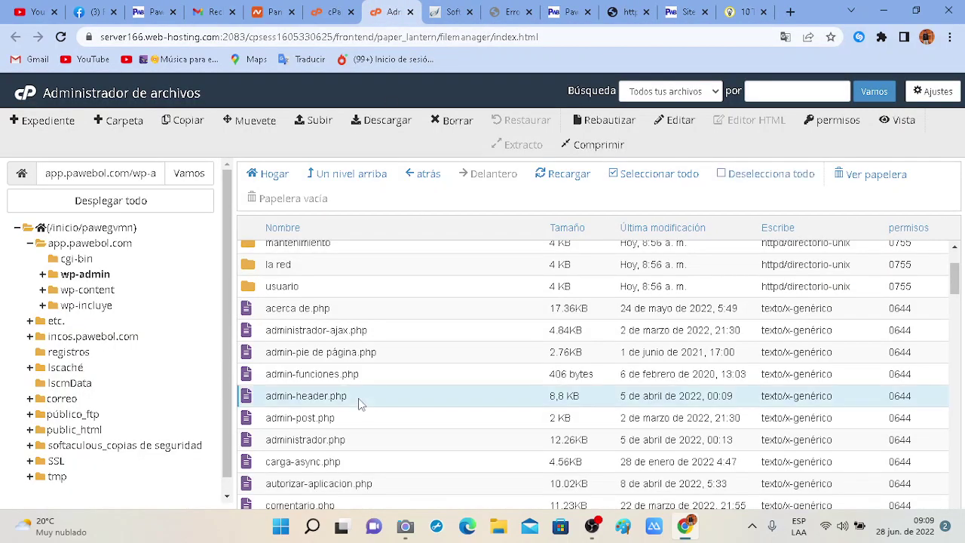
left_click(393, 358)
scroll(404, 364, "up", 1)
scroll(404, 364, "down", 4)
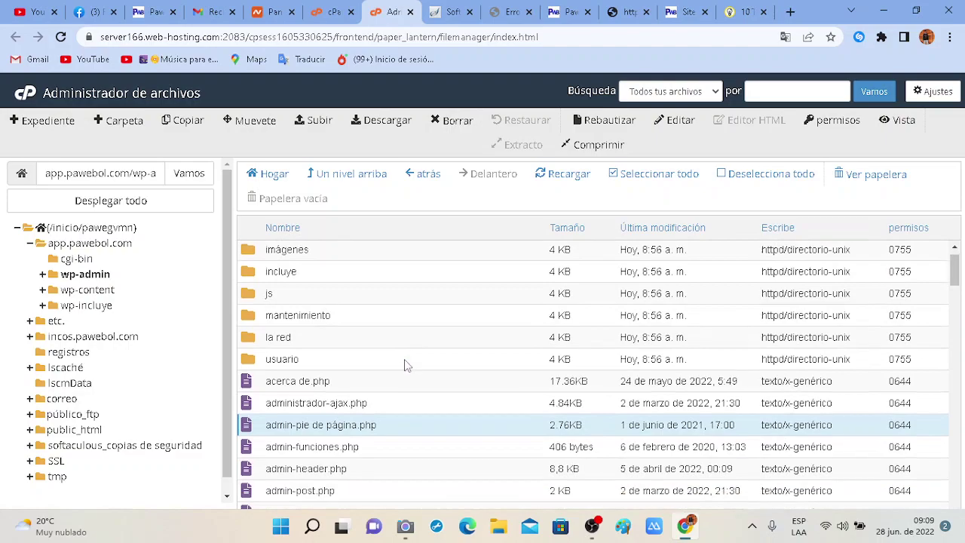
scroll(390, 351, "down", 4)
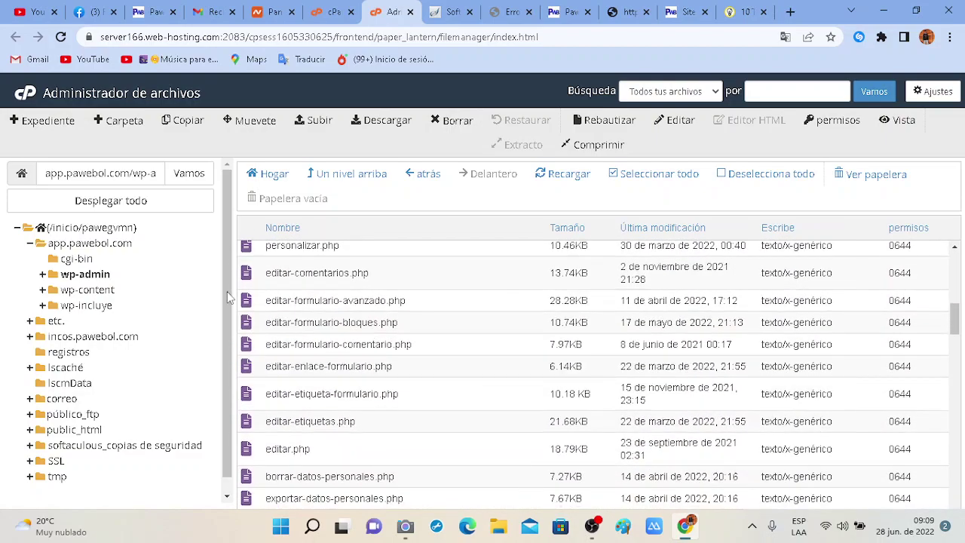
left_click(31, 243)
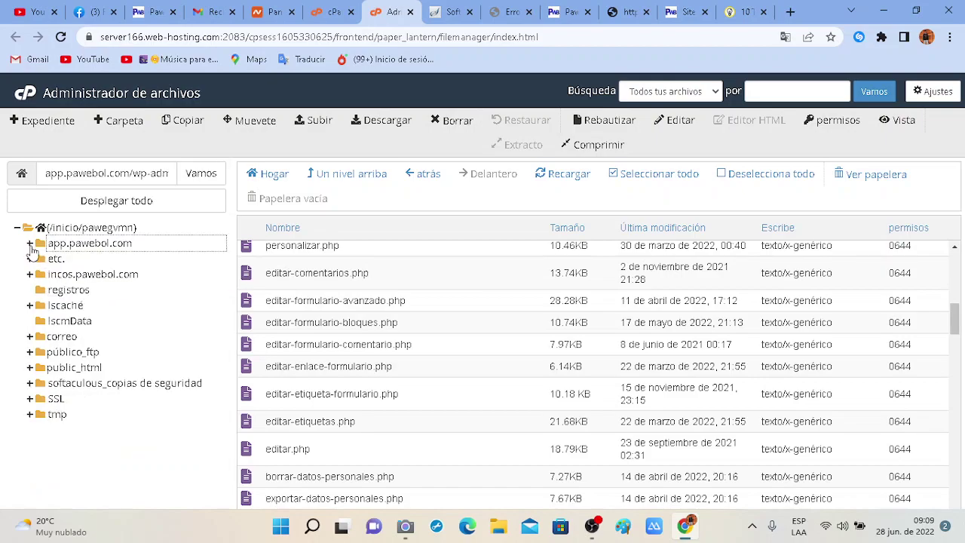
Open incos.pawebol.com, check its empty html folder, then select índice.html for download.
left_click(78, 275)
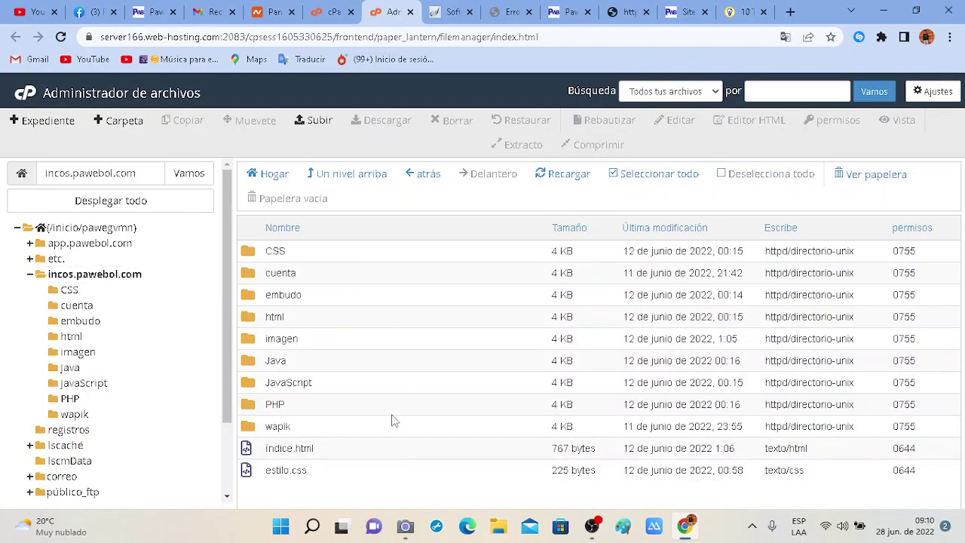
left_click_drag(392, 252, 400, 319)
double_click(400, 318)
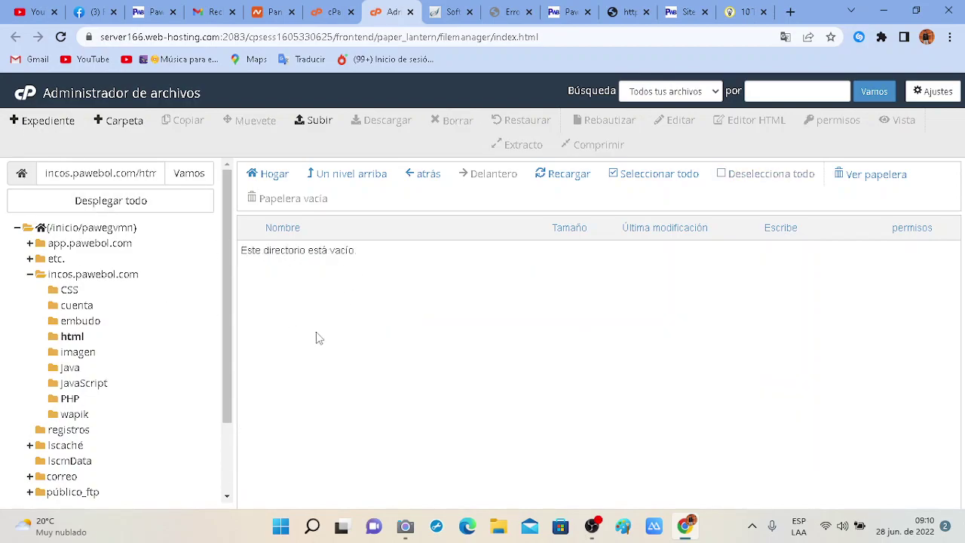
left_click(66, 276)
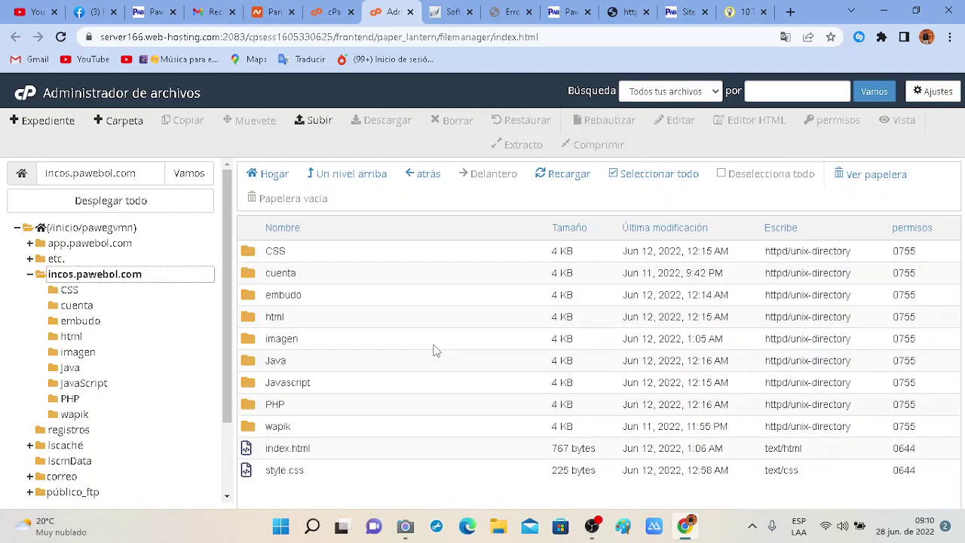
left_click(328, 447)
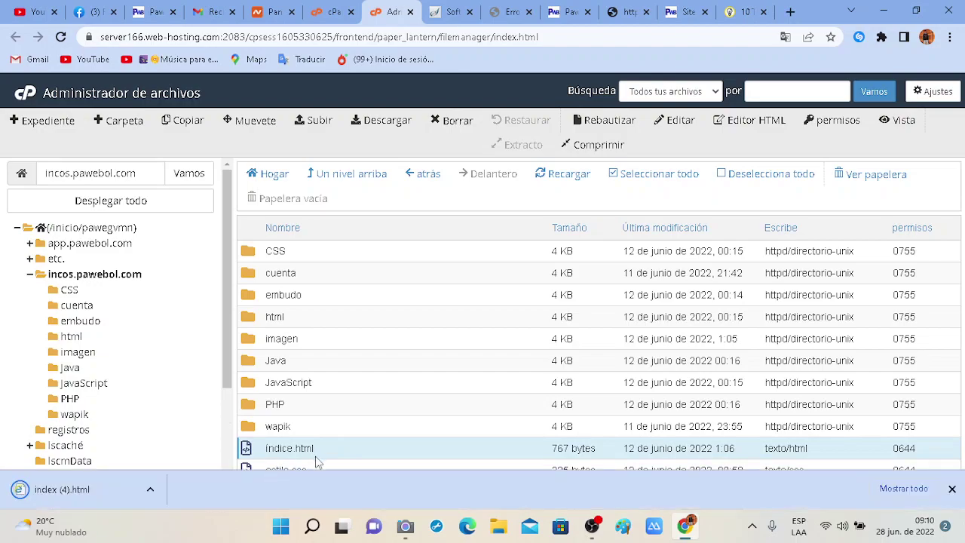
Launch Sublime Text from Windows search alongside the incos.pawebol.com listing.
left_click(314, 525)
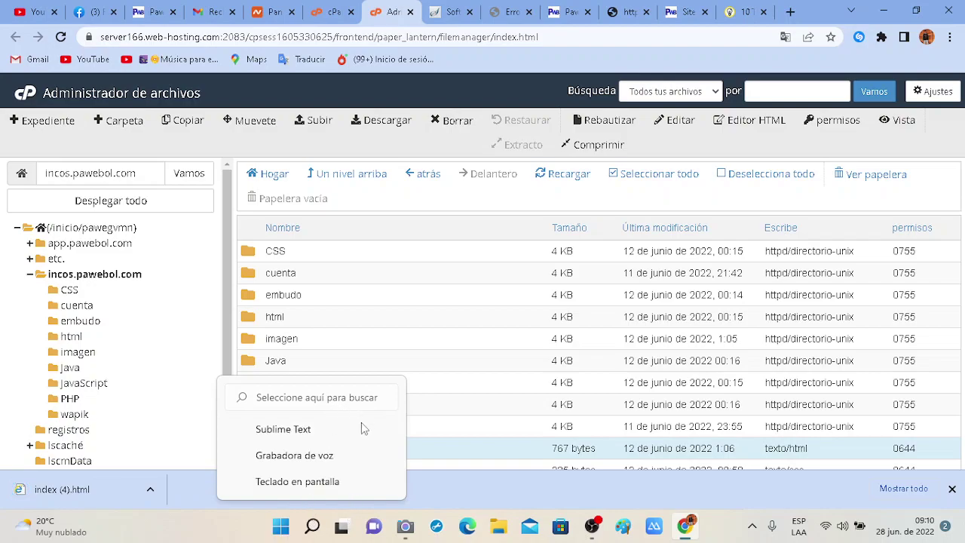
left_click(293, 432)
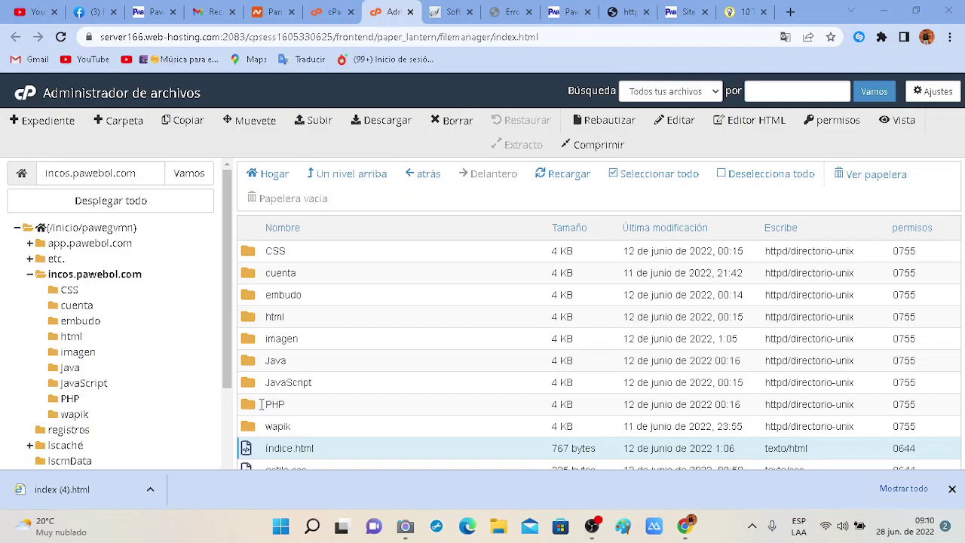
left_click_drag(228, 381, 229, 467)
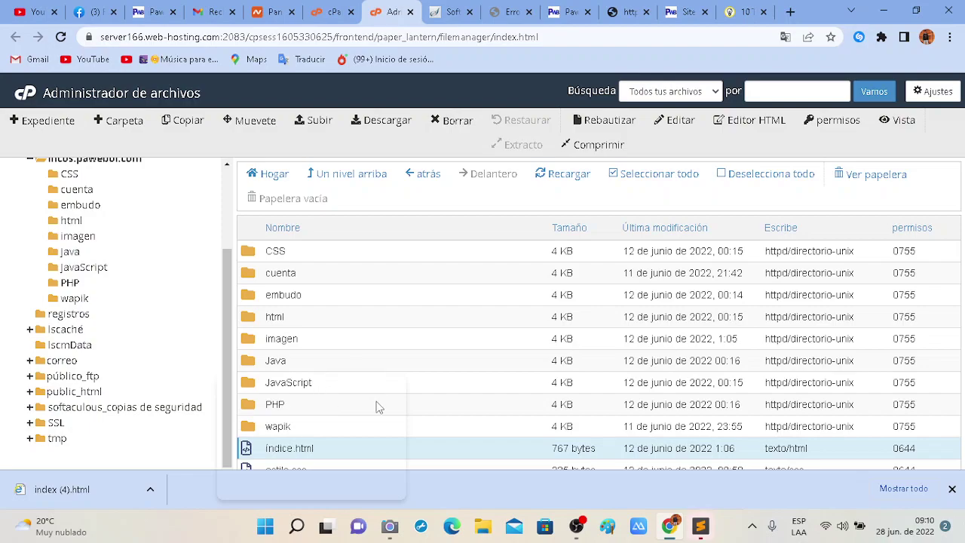
Bring up Sublime Text, drag the downloaded index (4).html into it, then minimize it.
left_click(703, 527)
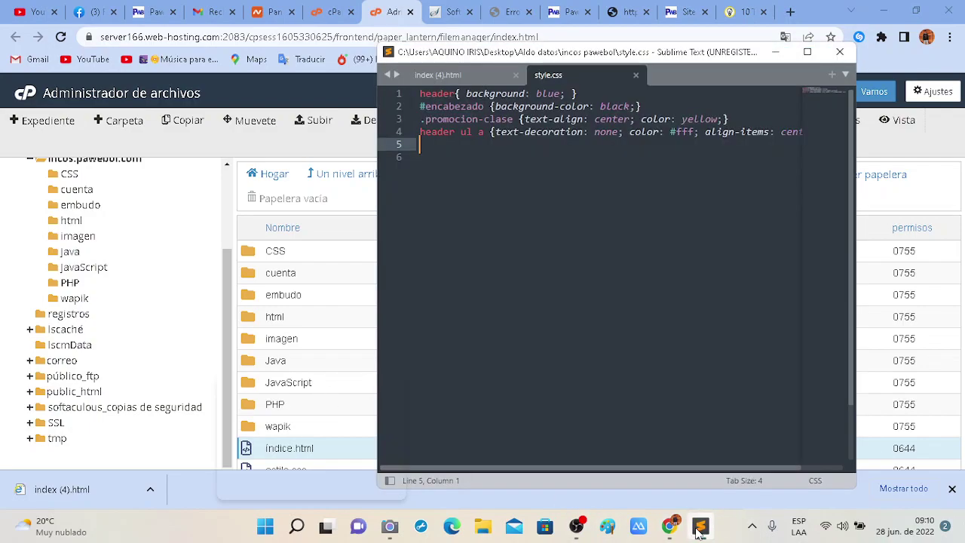
left_click(460, 67)
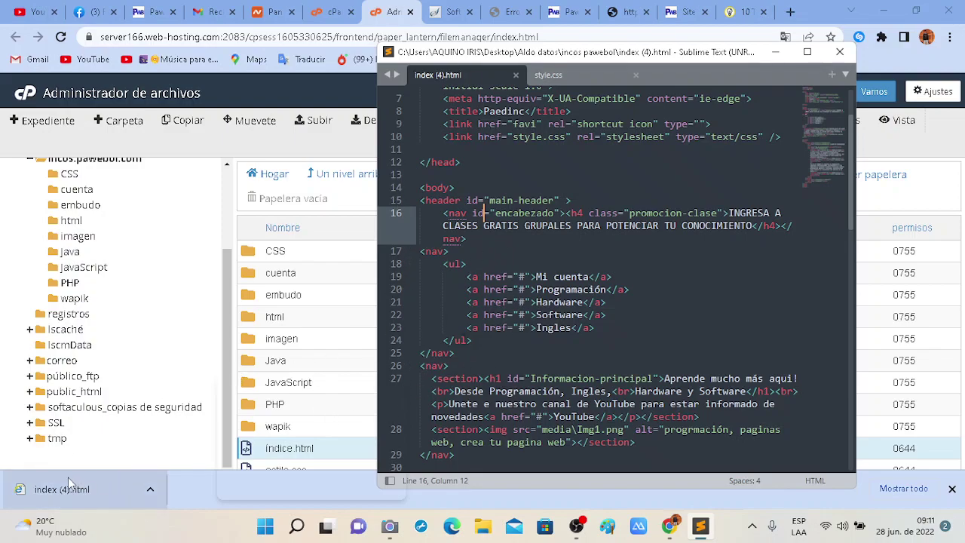
left_click_drag(54, 488, 186, 484)
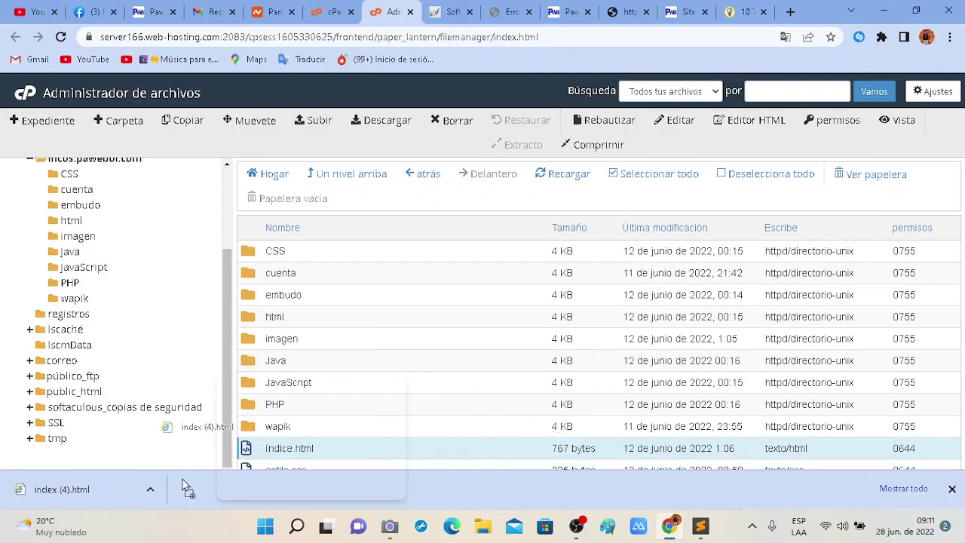
left_click_drag(60, 498, 728, 297)
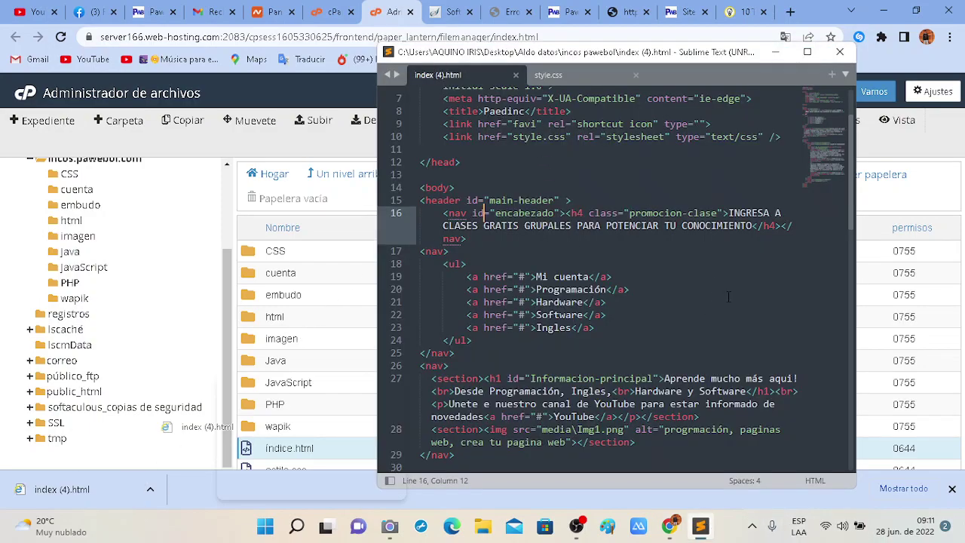
left_click_drag(684, 256, 876, 40)
left_click(776, 52)
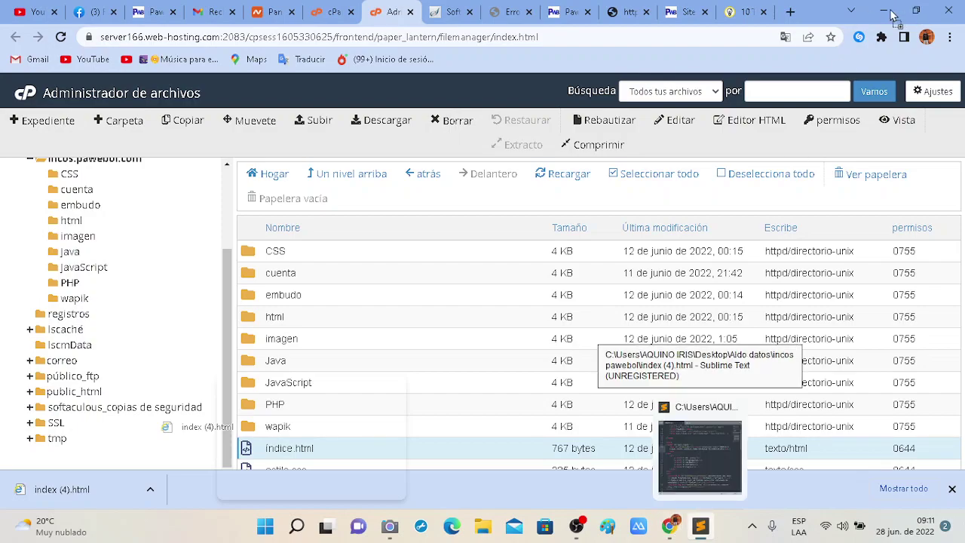
Review the index (4).html source around its Paedinc title, then minimize Sublime Text.
left_click(715, 441)
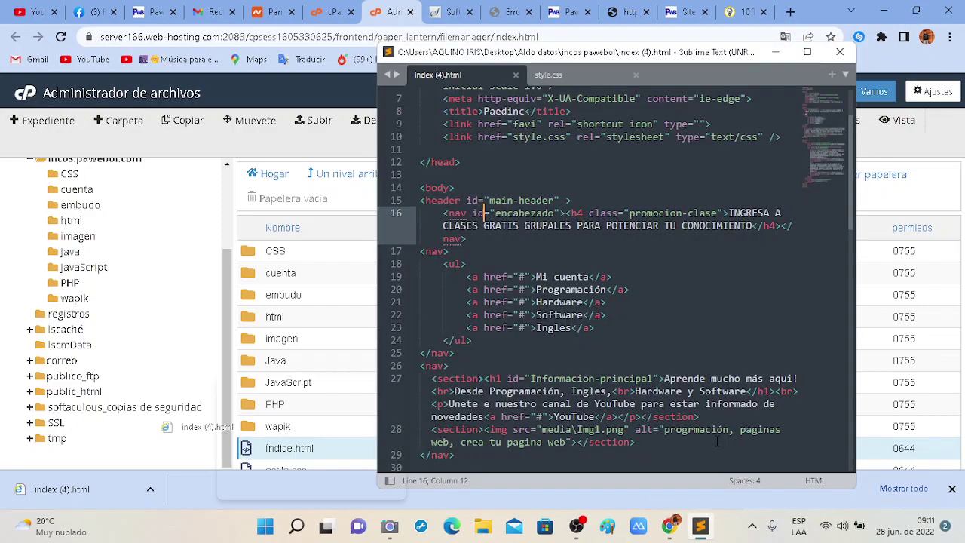
left_click(660, 111)
scroll(575, 226, "up", 3)
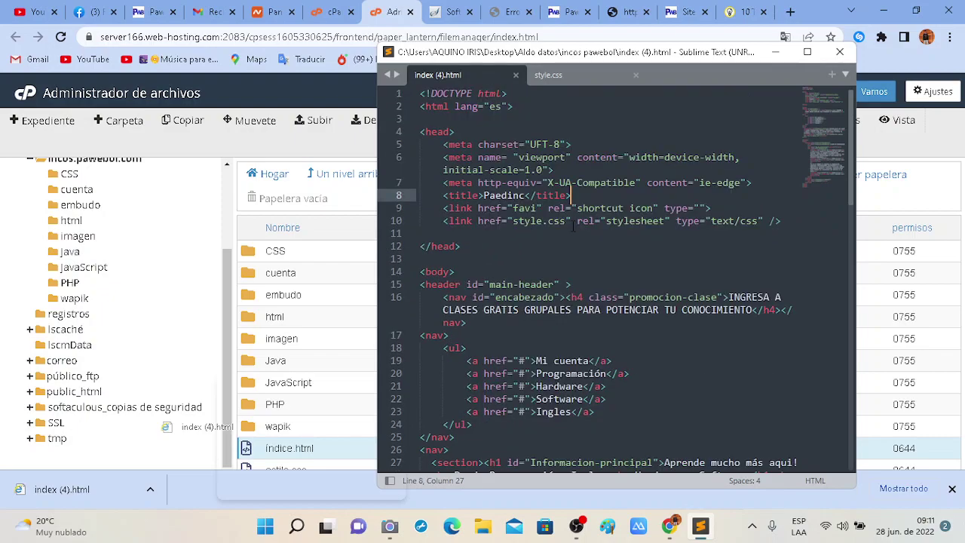
scroll(567, 260, "down", 1)
scroll(567, 260, "up", 1)
scroll(461, 273, "down", 12)
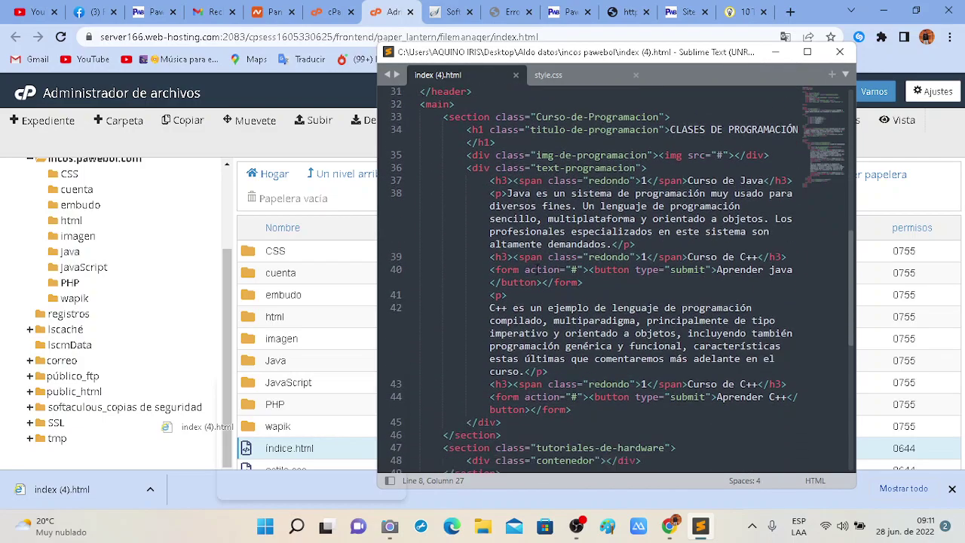
scroll(537, 269, "up", 12)
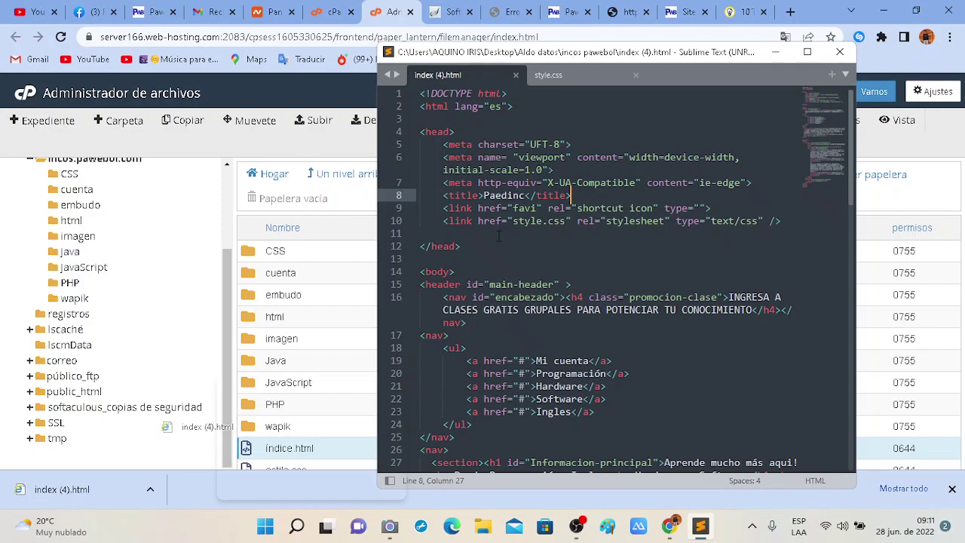
left_click(358, 294)
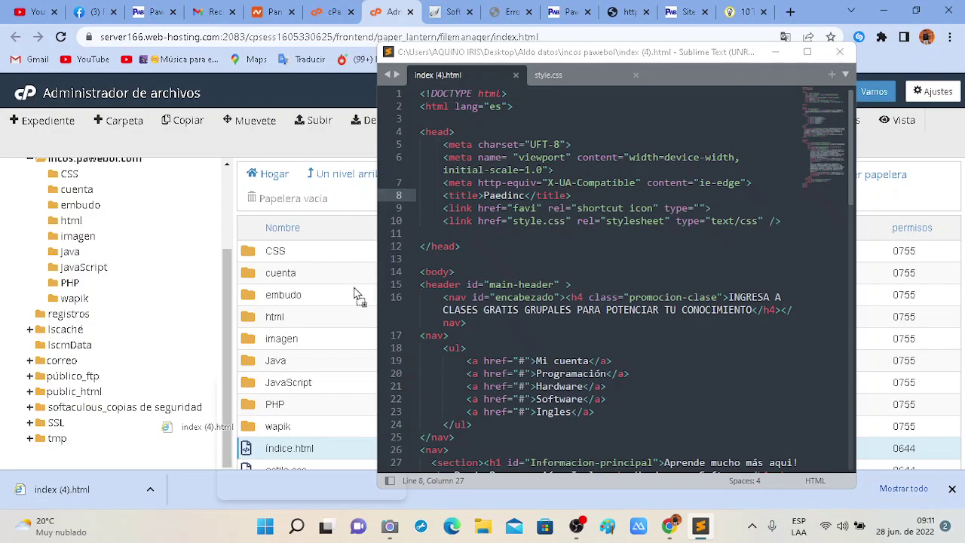
left_click(773, 53)
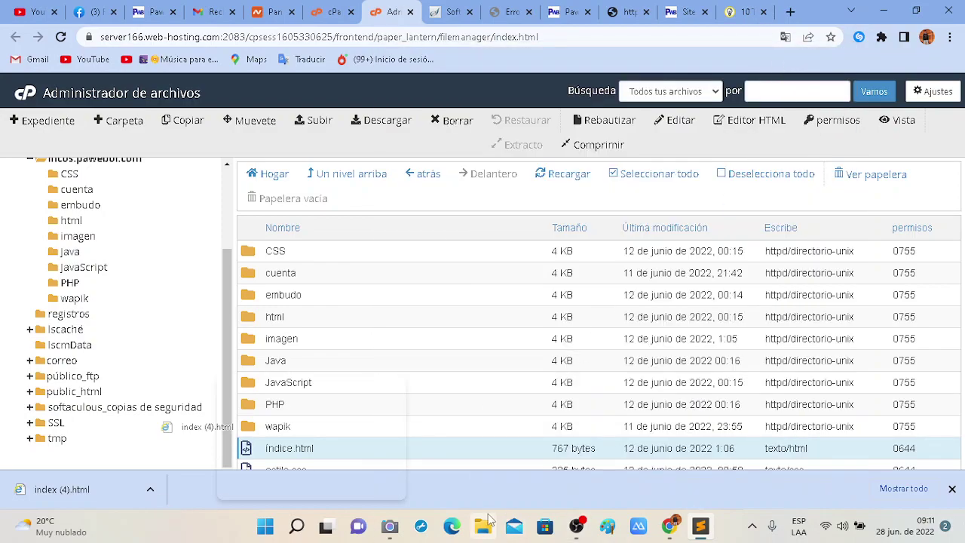
Bring up the Windows Camera live webcam feed from the taskbar, in front of File Manager.
mouse_move(582, 529)
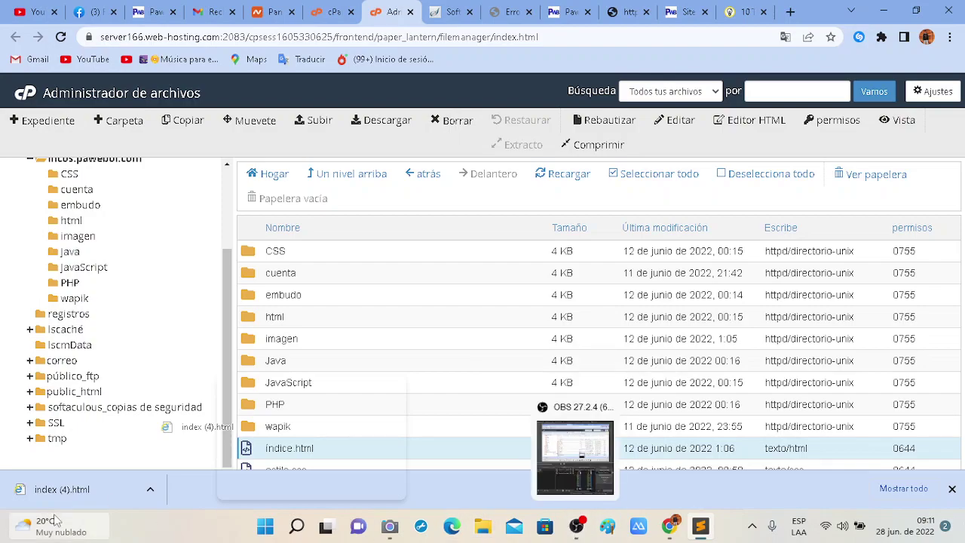
mouse_move(75, 520)
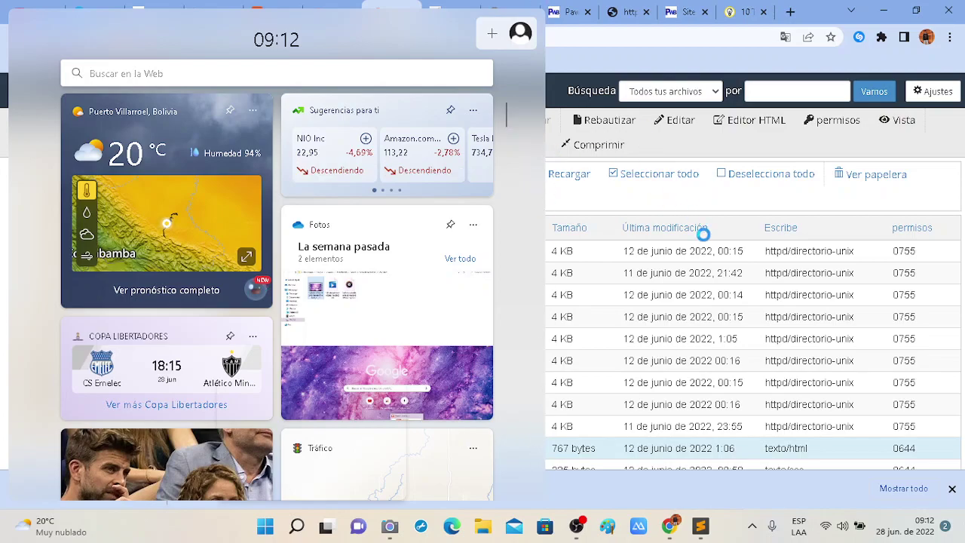
left_click(390, 526)
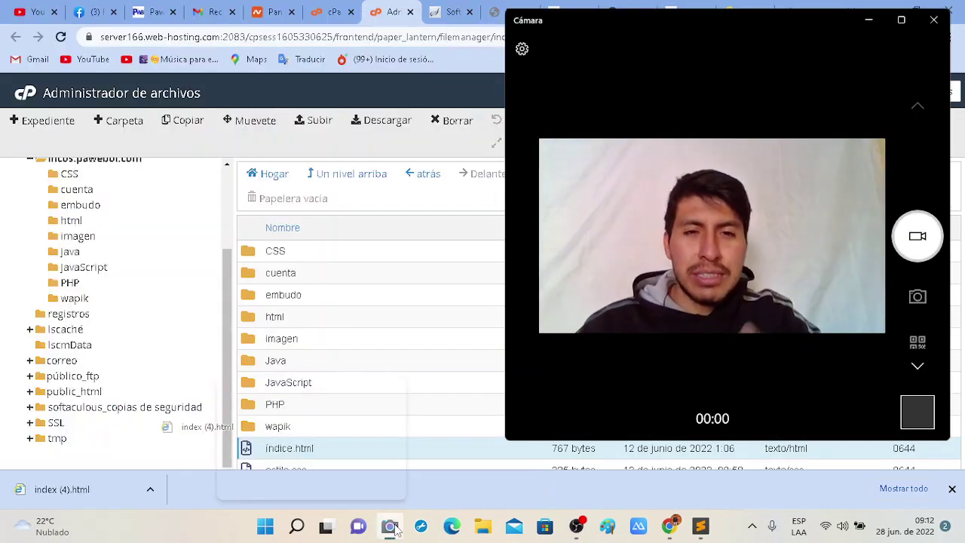
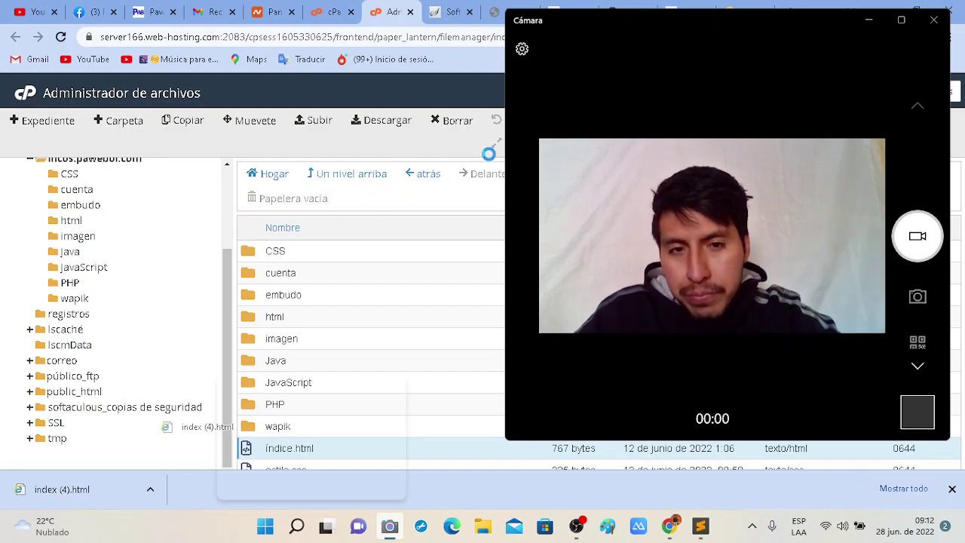
Minimize the camera preview and launch Administrador de tareas by searching 'admi' in Windows Search.
left_click(869, 20)
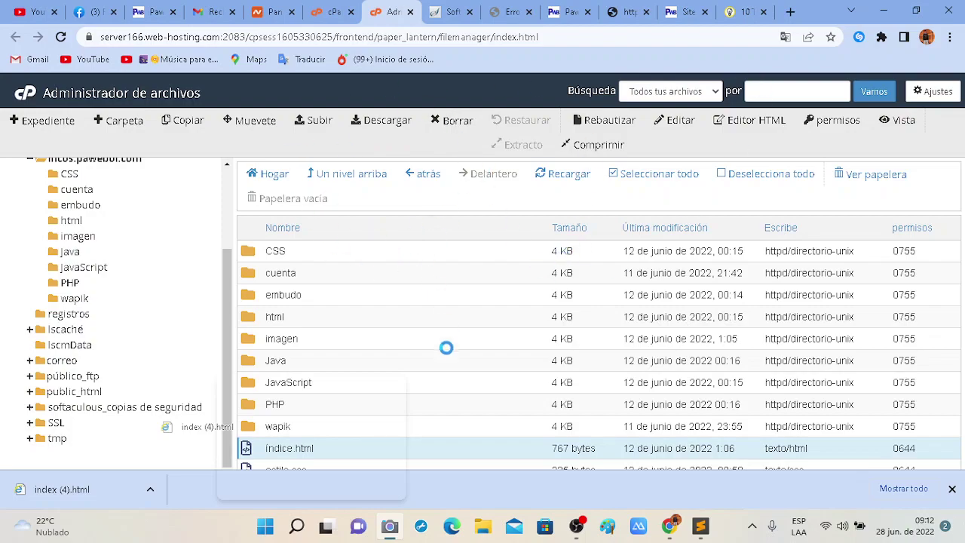
left_click(296, 526)
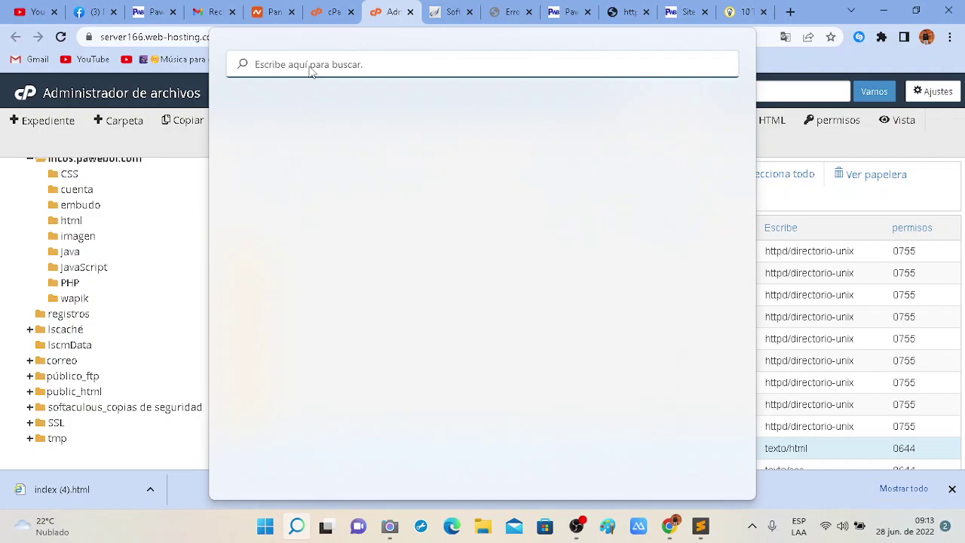
type("admini")
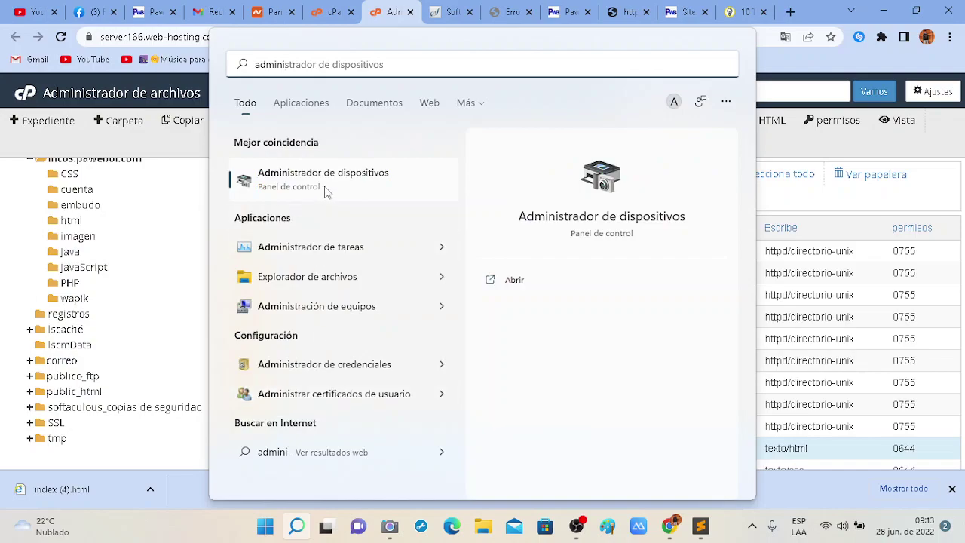
left_click(314, 247)
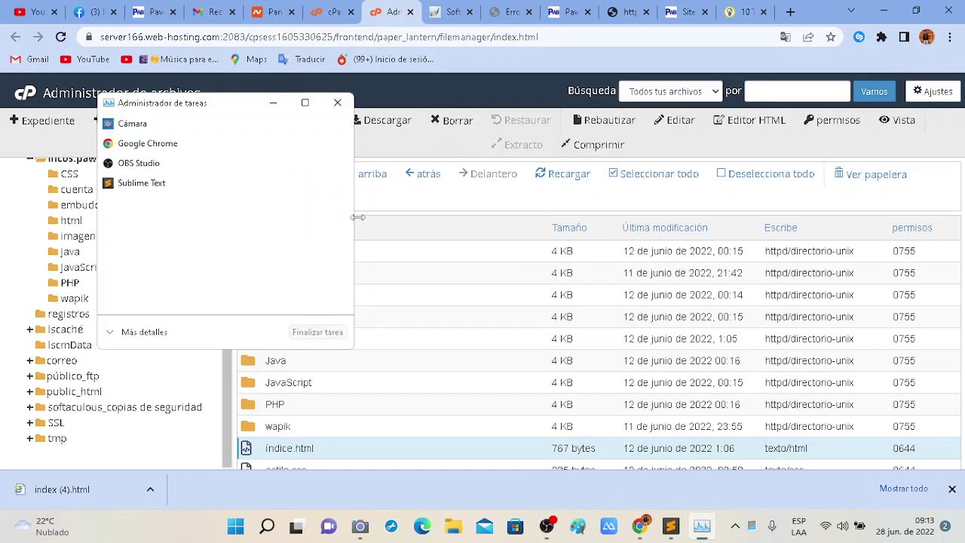
Expand Task Manager to its detailed process view and maximize it.
left_click_drag(357, 217, 686, 218)
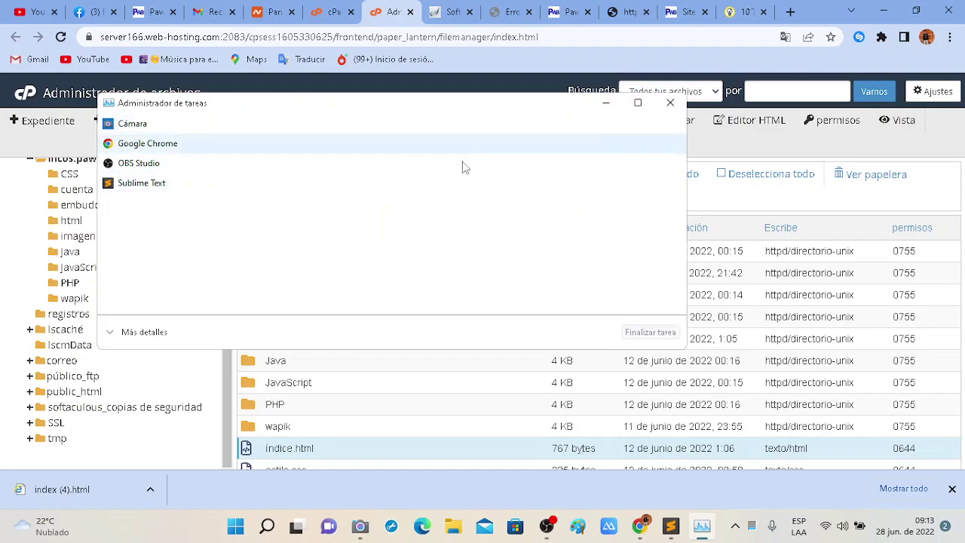
left_click(853, 205)
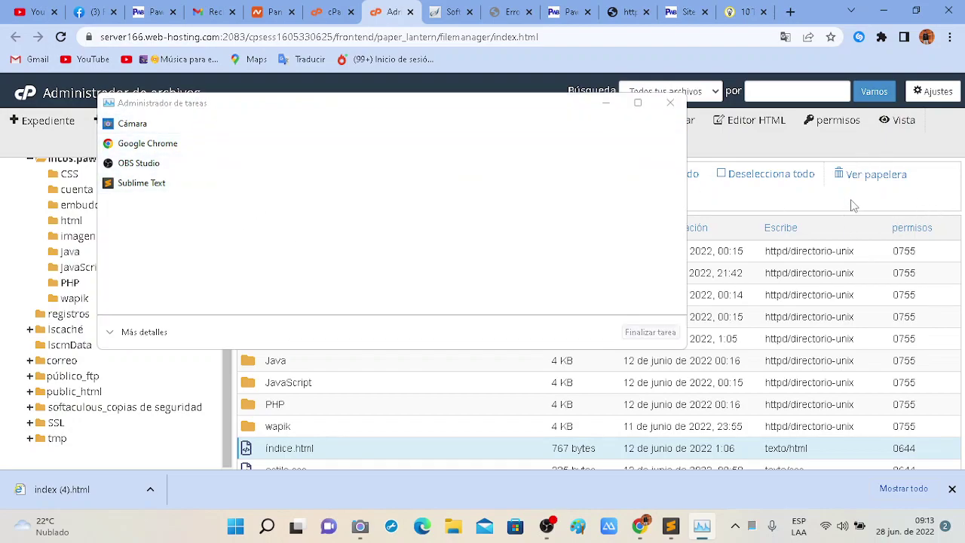
left_click(606, 102)
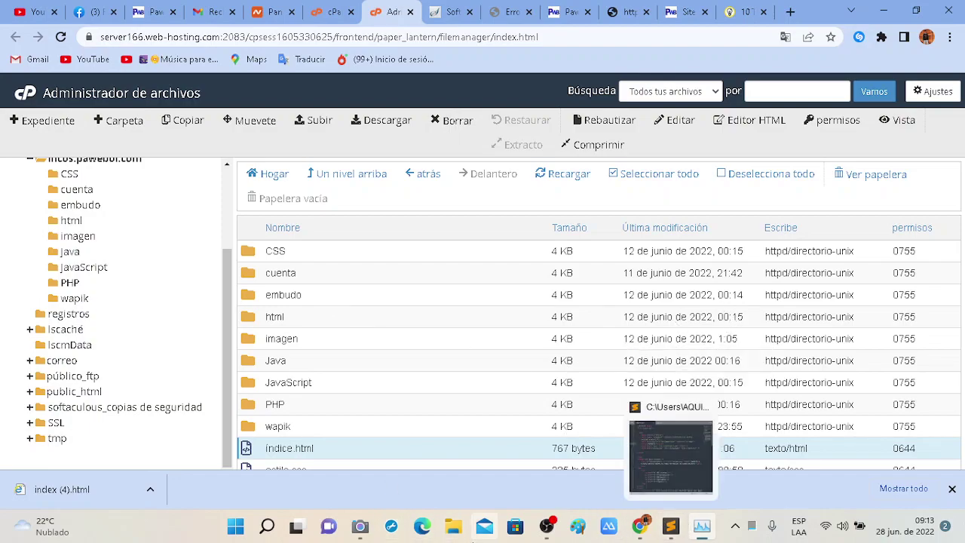
left_click(703, 527)
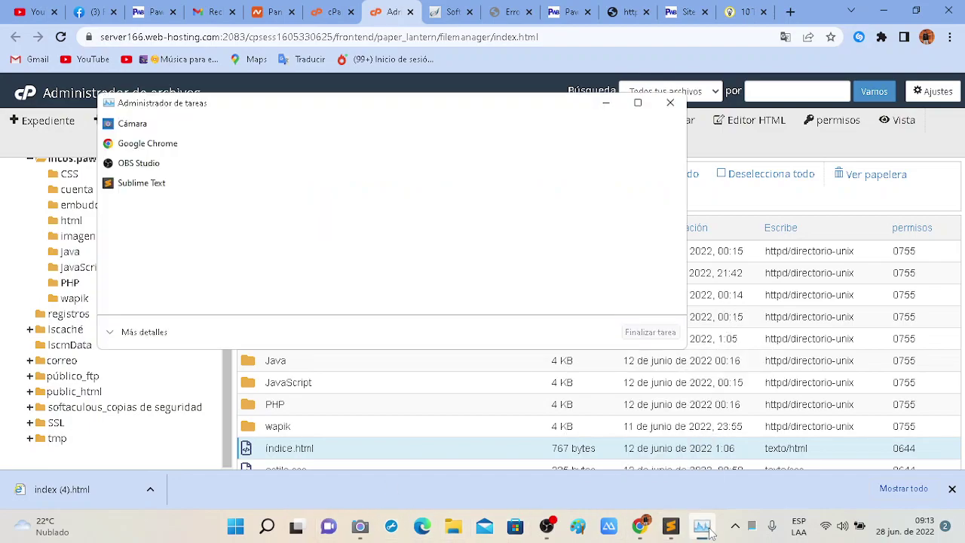
left_click(119, 336)
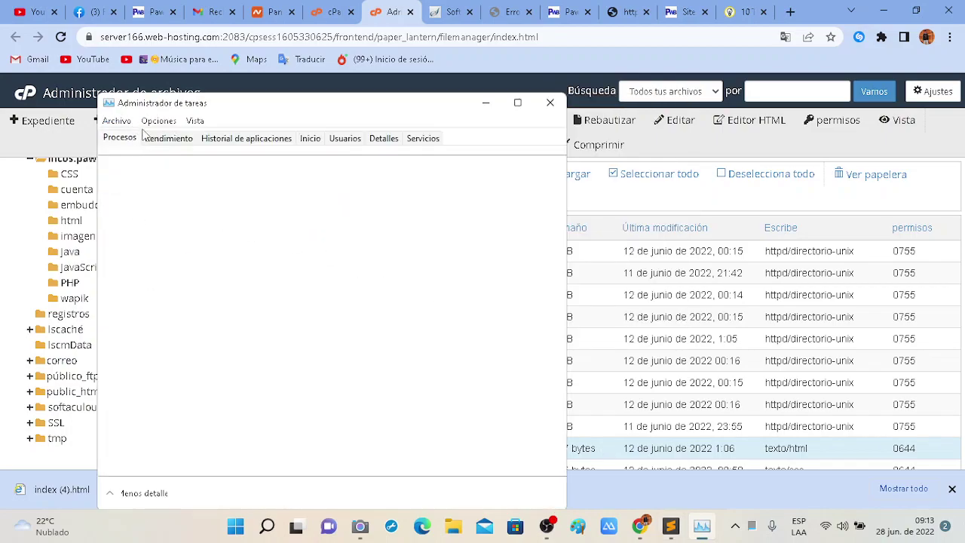
left_click_drag(443, 106, 455, 64)
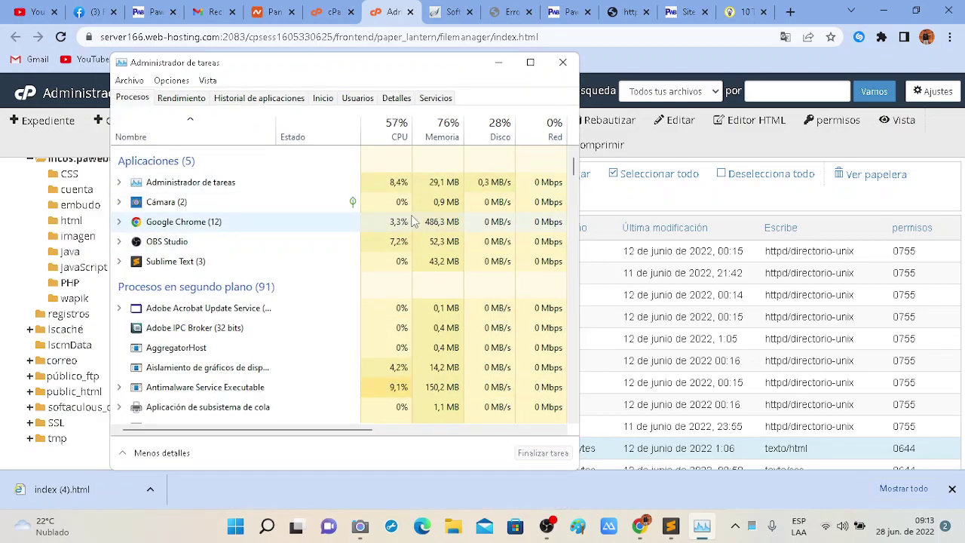
left_click(530, 62)
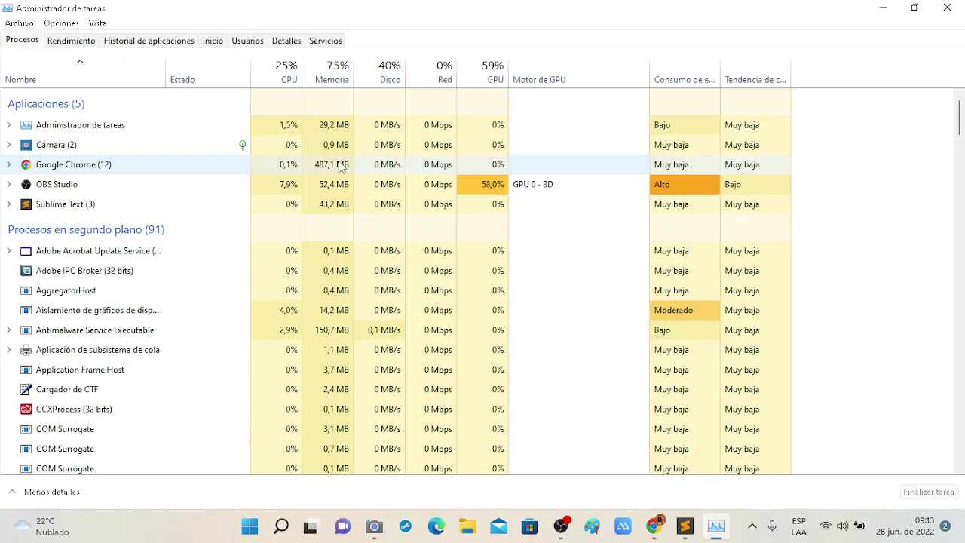
Select the Google Chrome process and end it with Finalizar tarea.
left_click(519, 167)
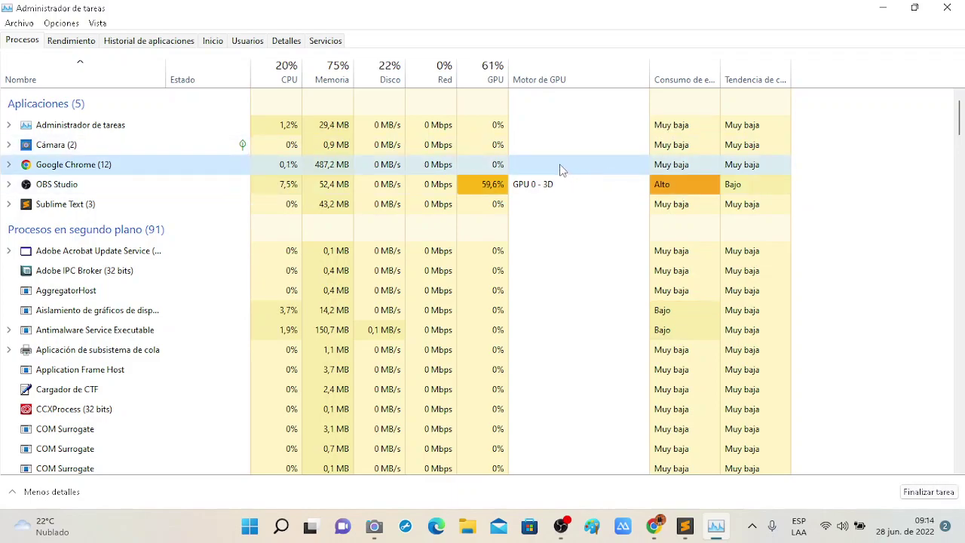
left_click(893, 10)
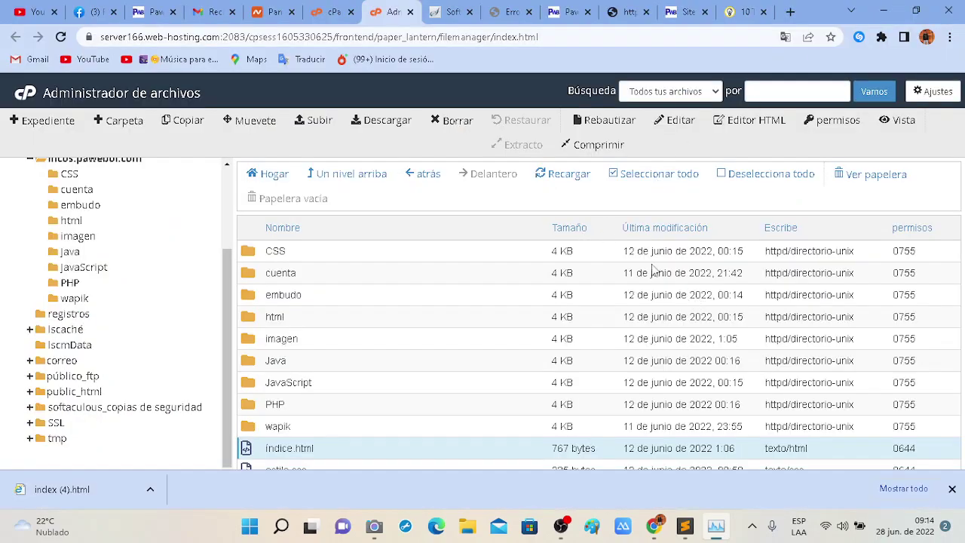
left_click(716, 528)
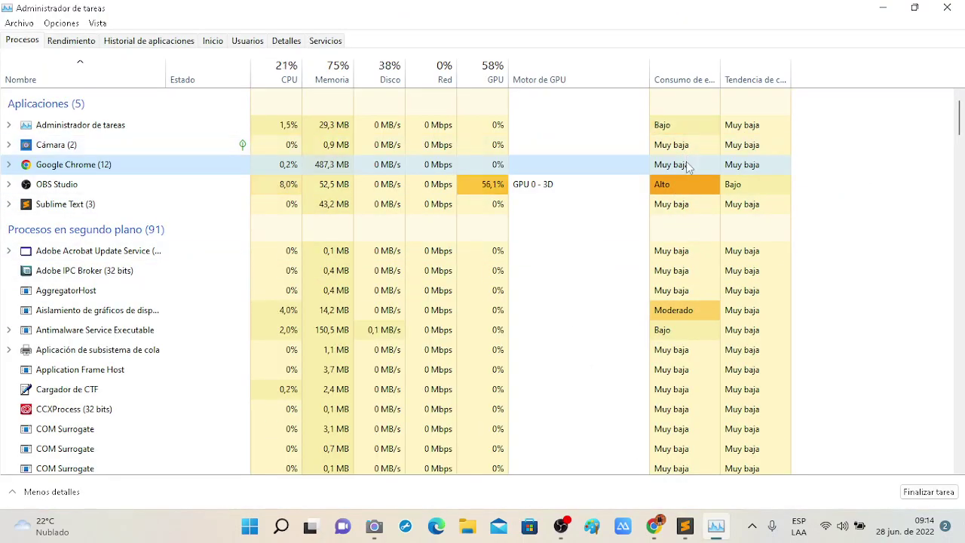
left_click(929, 494)
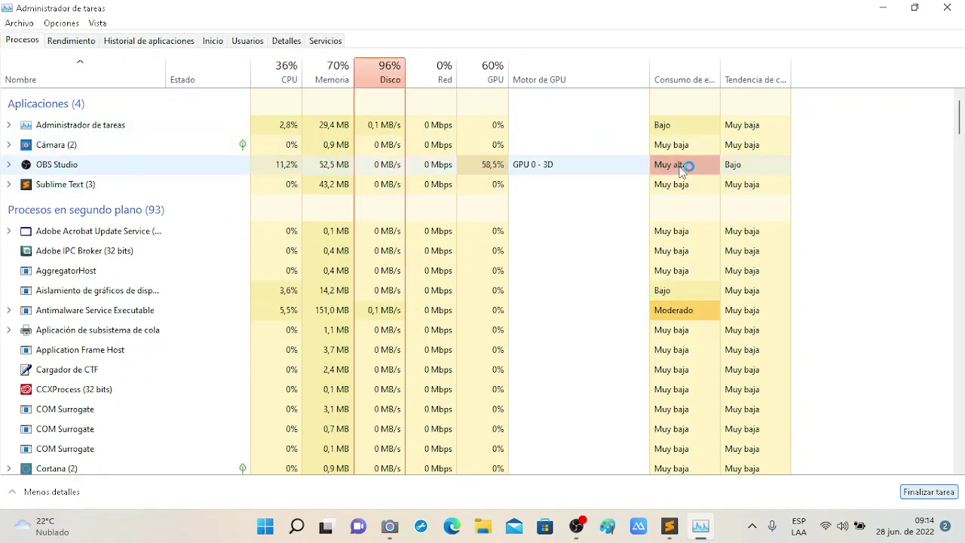
Relaunch Google Chrome from the desktop shortcut and pick a profile.
left_click(883, 10)
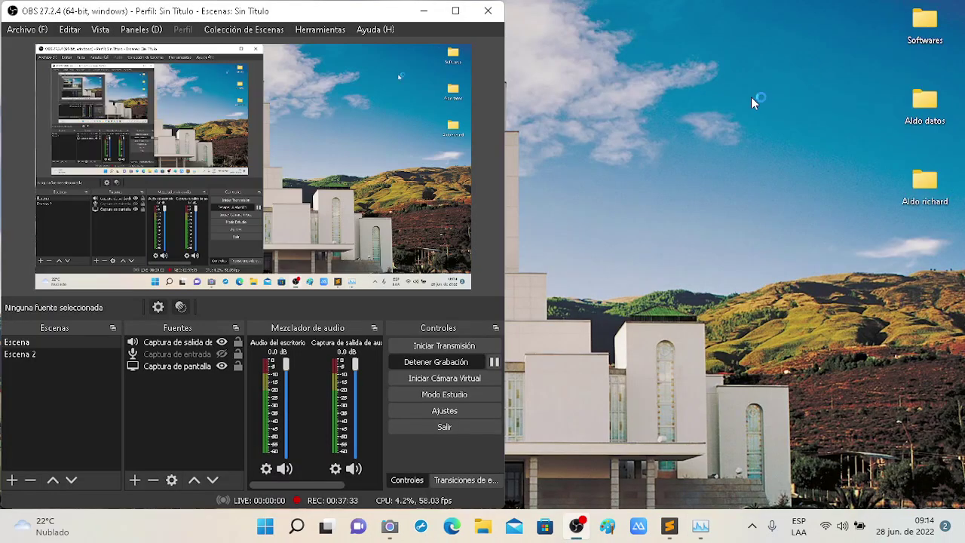
left_click(659, 154)
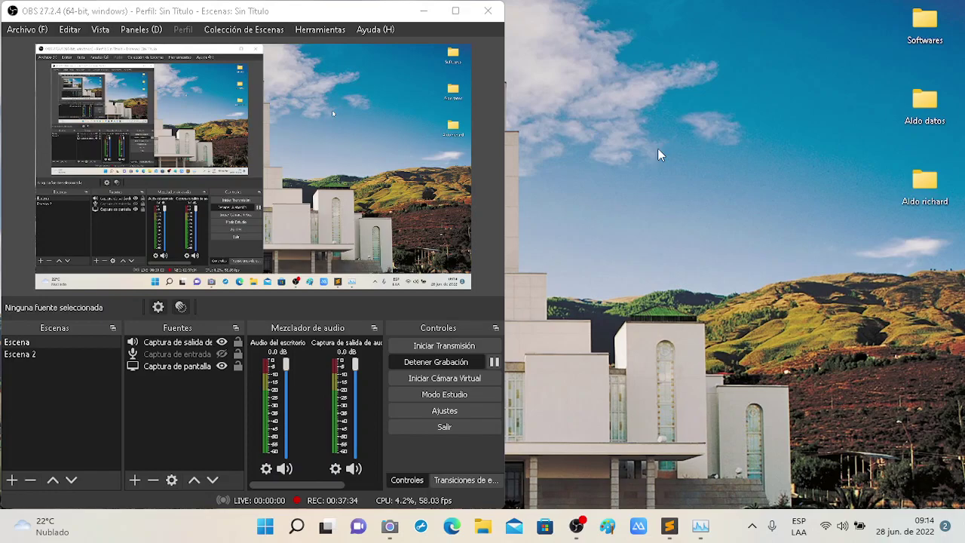
left_click(425, 10)
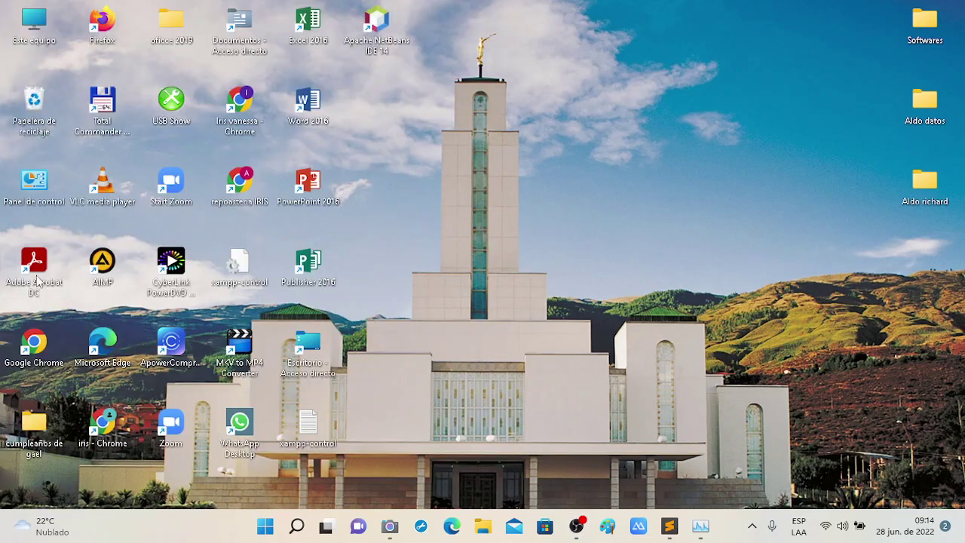
double_click(40, 347)
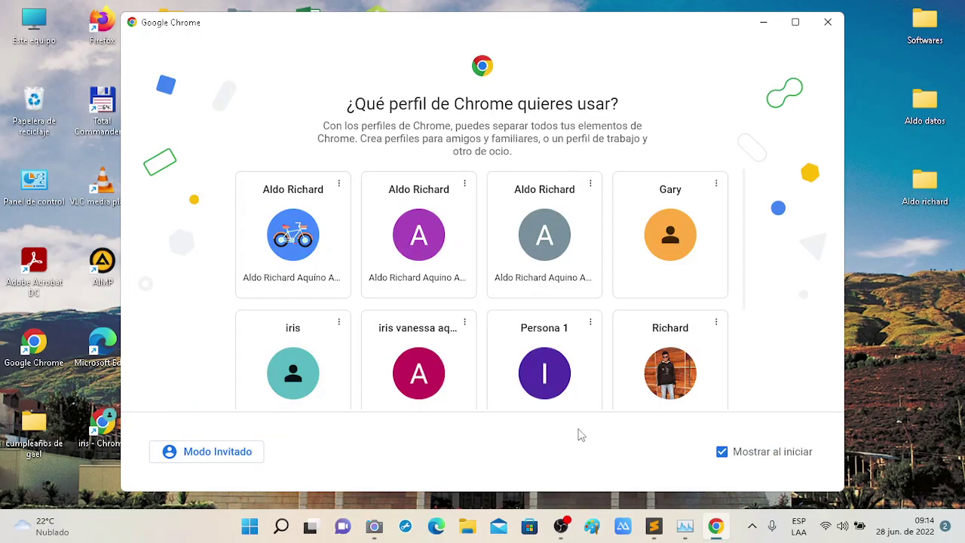
left_click(668, 371)
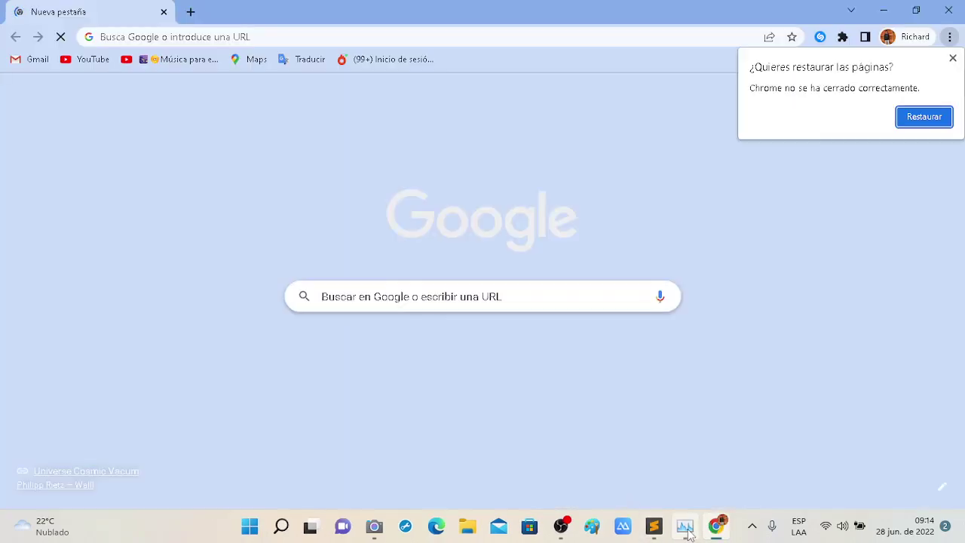
Check the running processes in Task Manager, then minimize it back to Chrome.
left_click(684, 525)
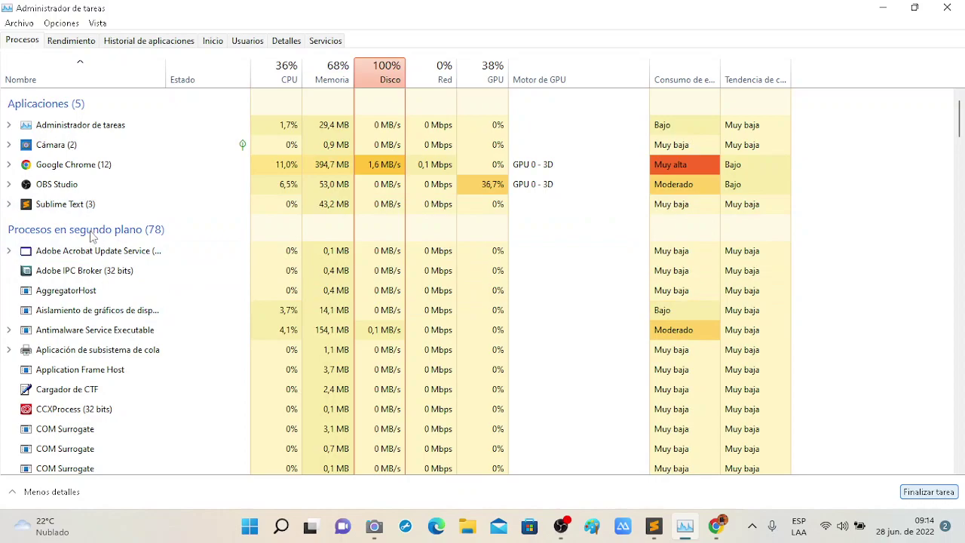
left_click(280, 309)
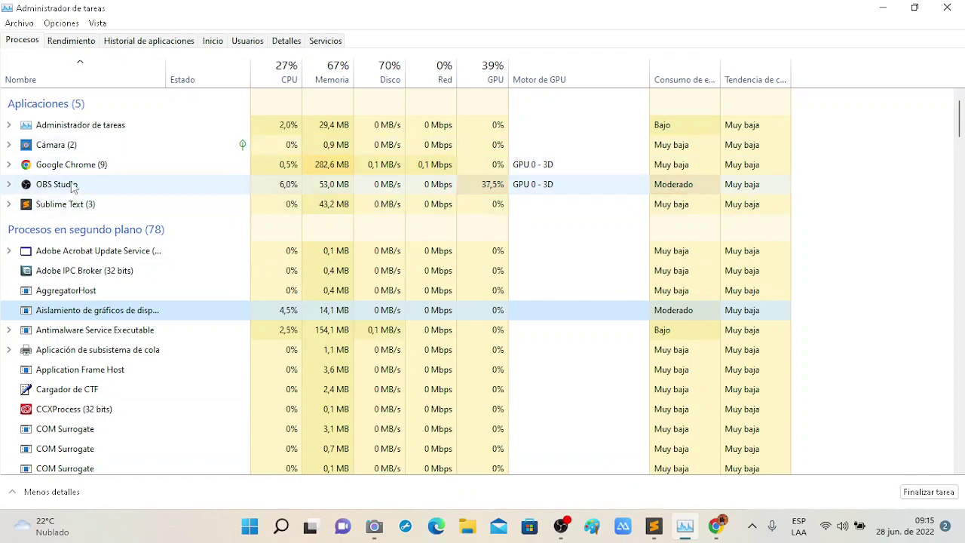
scroll(113, 392, "down", 1)
scroll(119, 345, "up", 1)
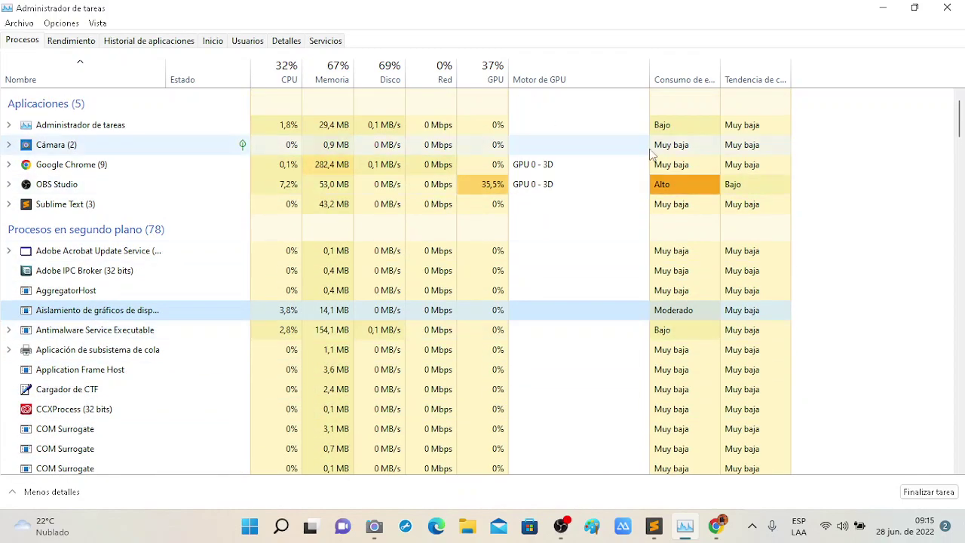
left_click(885, 8)
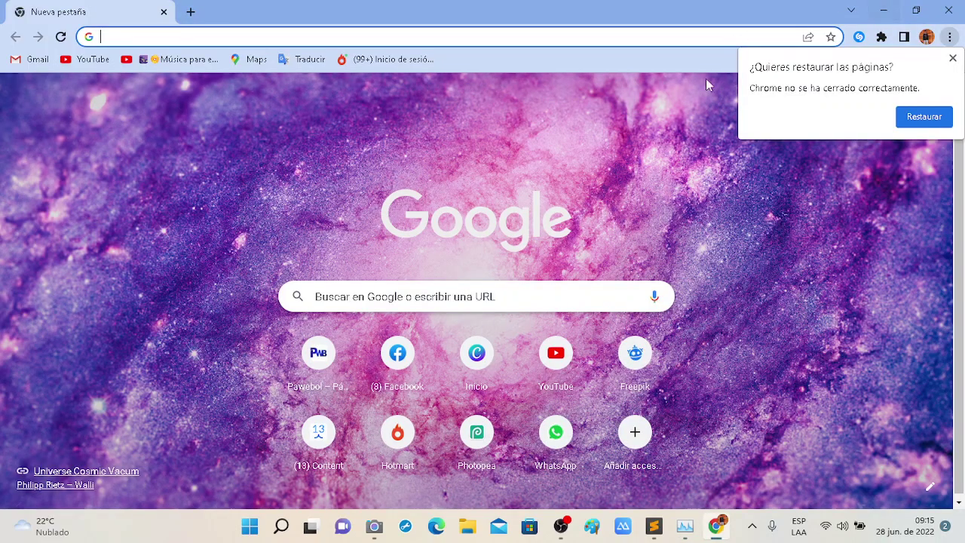
Restore the previous Chrome tabs and open the incos.pawebol.com folder in File Manager.
left_click(926, 121)
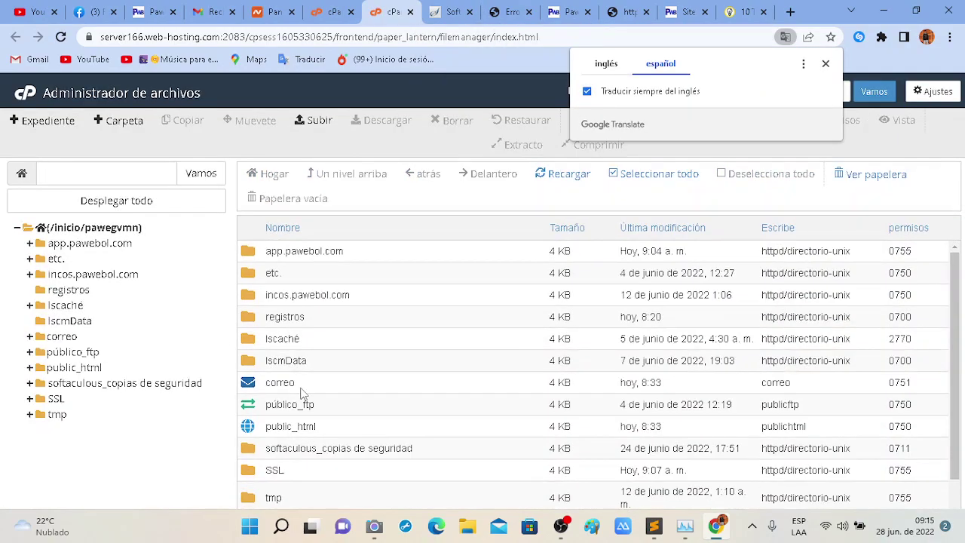
left_click(83, 274)
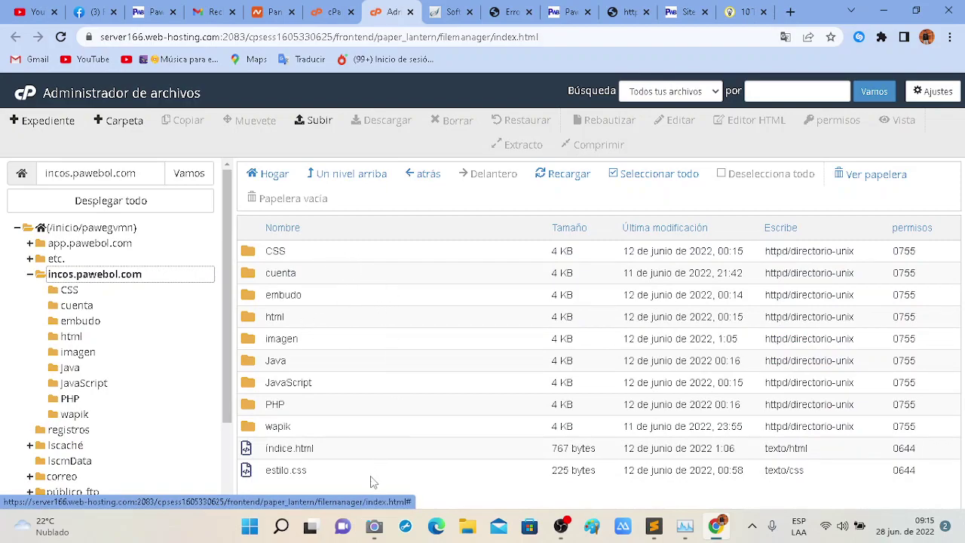
left_click_drag(257, 243, 309, 437)
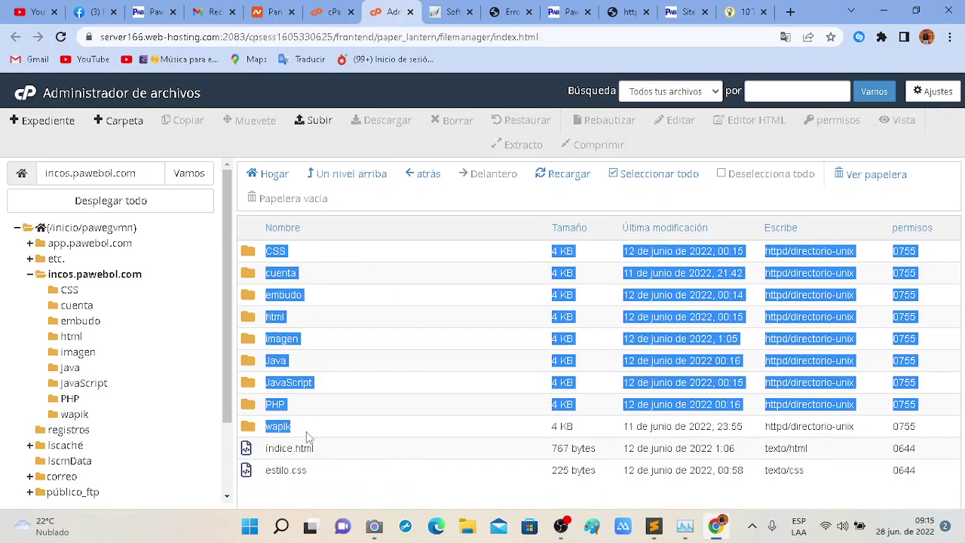
left_click(286, 496)
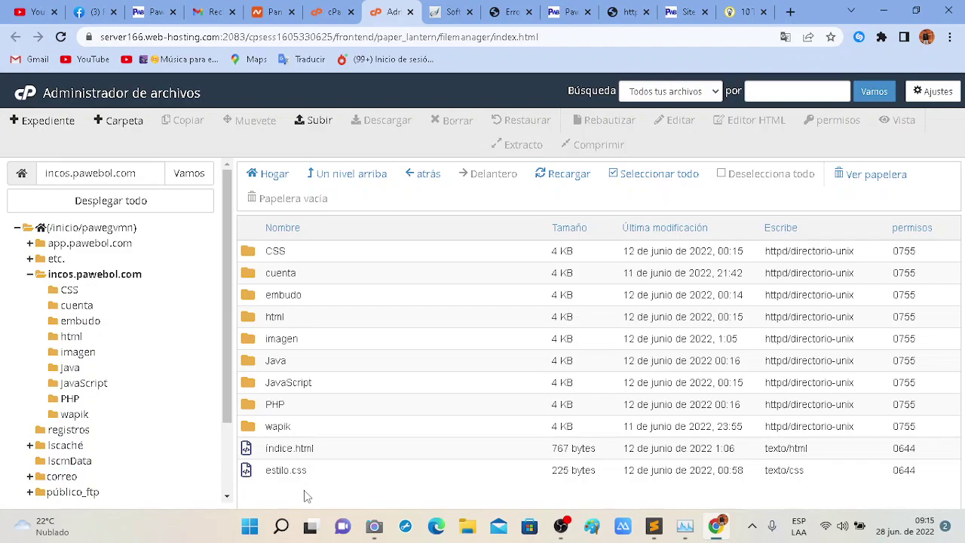
left_click_drag(302, 249, 297, 319)
Select every item from CSS through estilo.css and choose Borrar from the context menu.
left_click(340, 251)
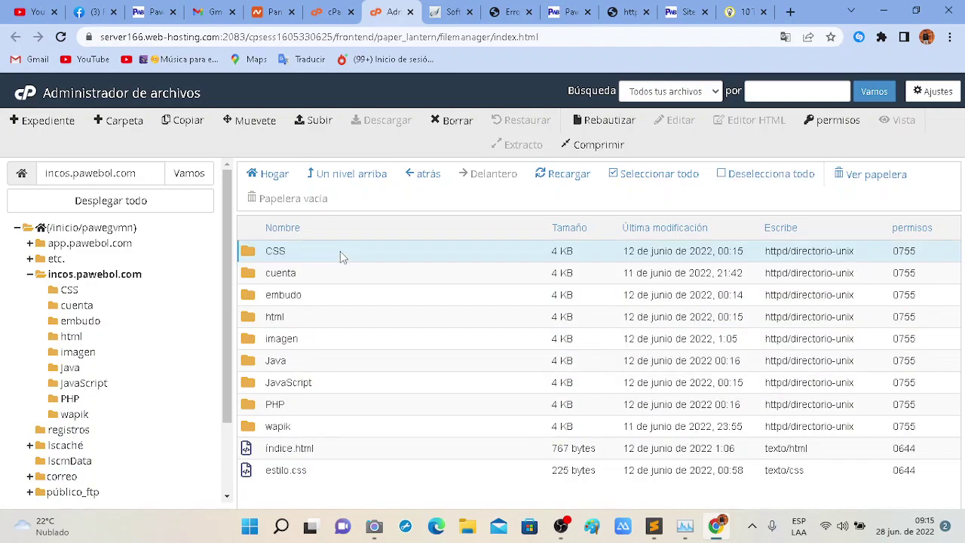
left_click(349, 259)
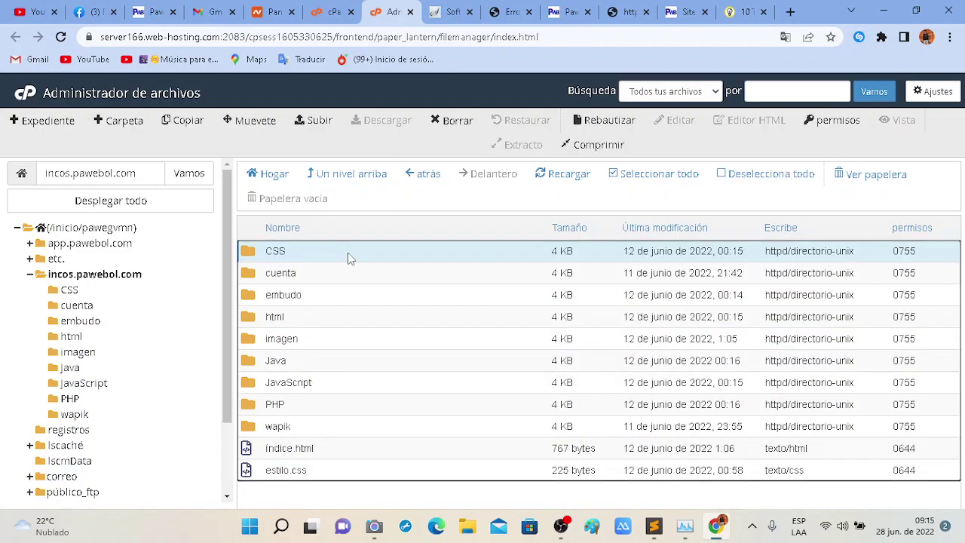
left_click(324, 474, "shift")
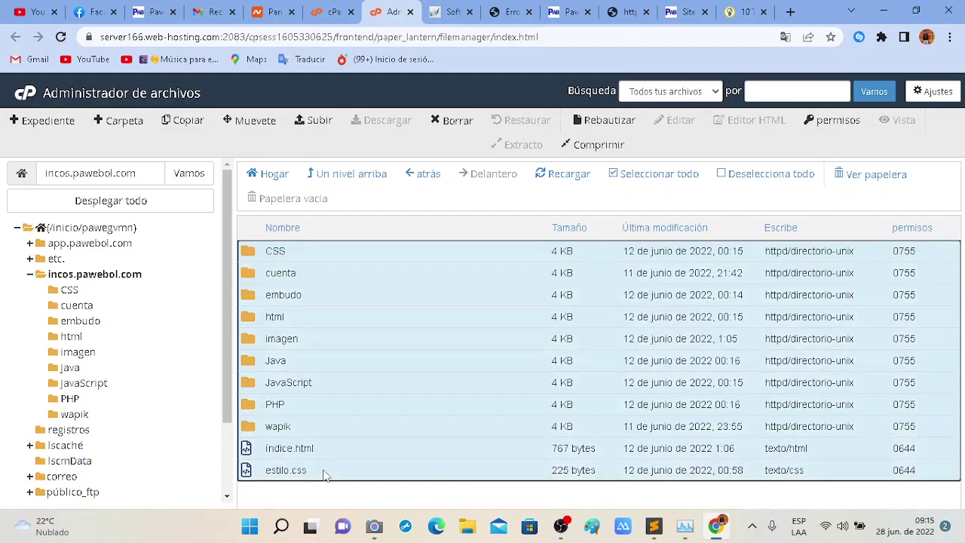
right_click(324, 473)
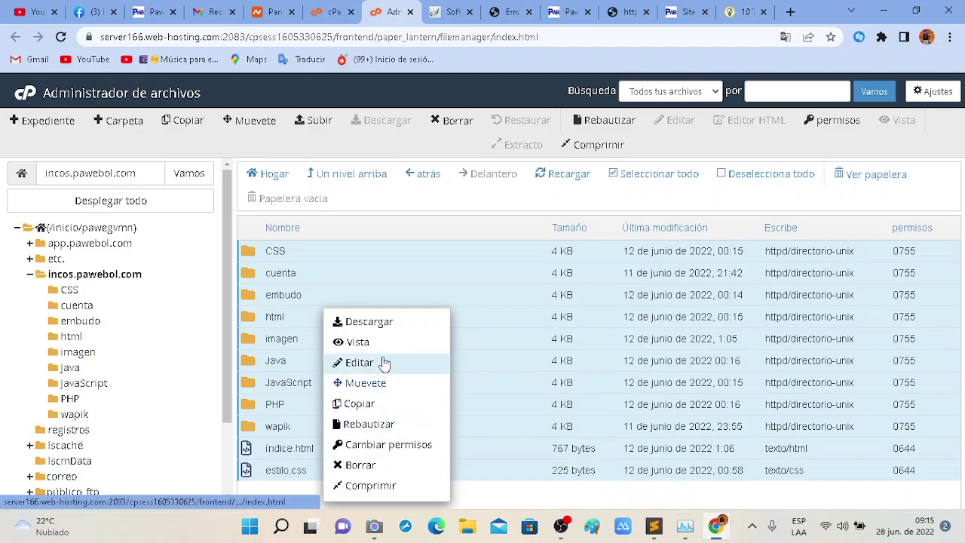
left_click(354, 466)
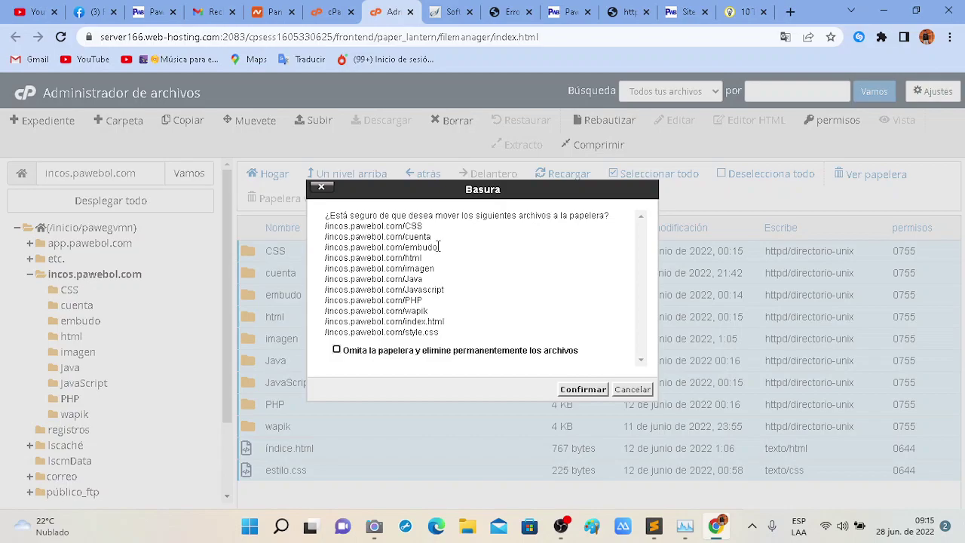
Delete all eleven items with 'Omita la papelera y elimine permanentemente los archivos' ticked.
left_click(638, 388)
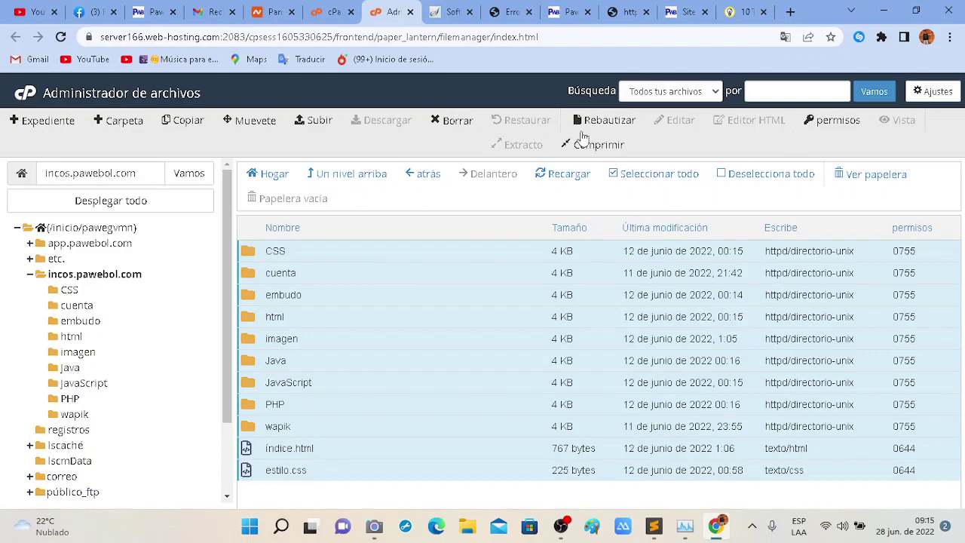
left_click(450, 125)
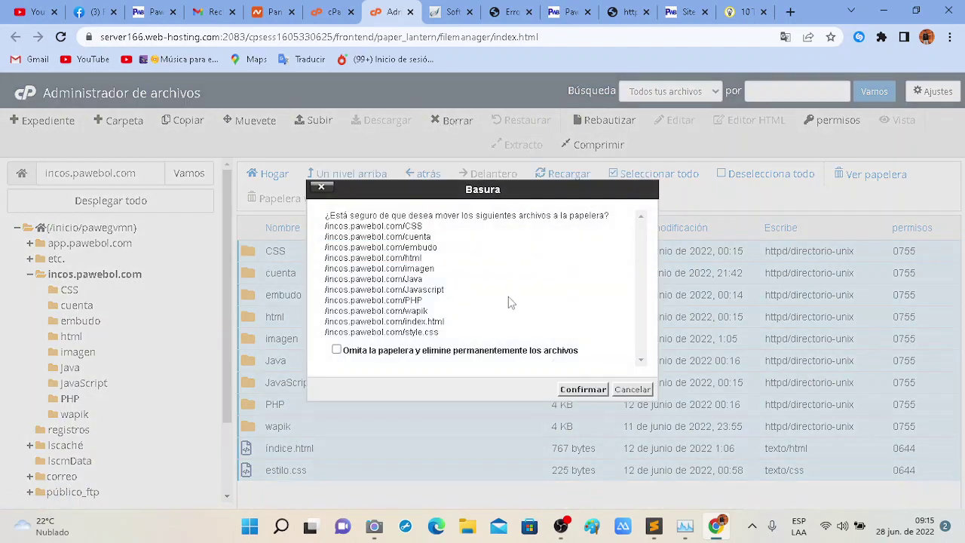
left_click(337, 351)
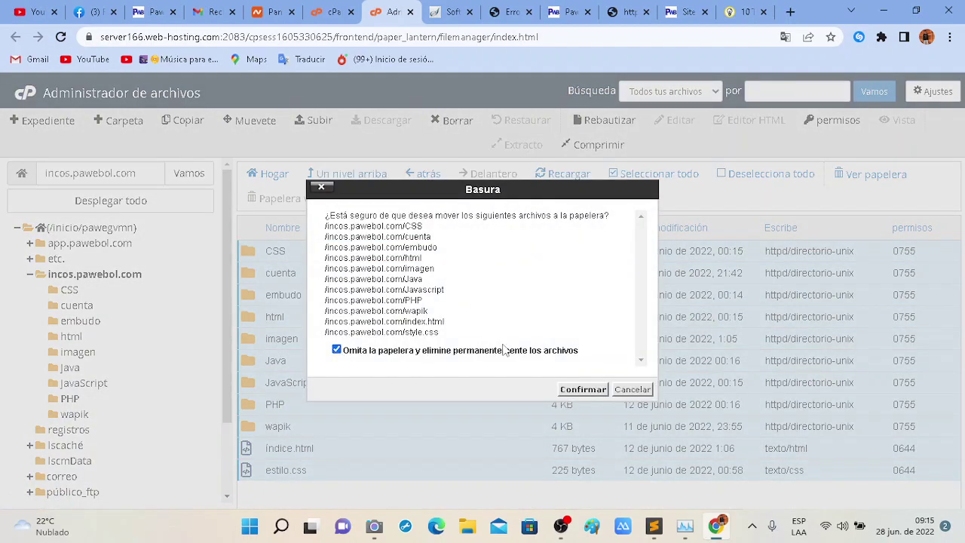
left_click(586, 389)
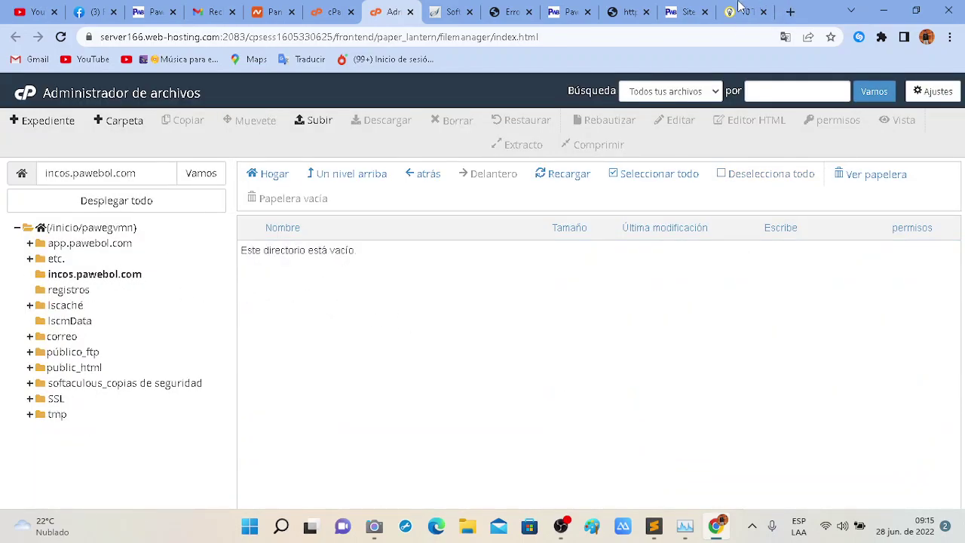
Reload incos.pawebol.com to confirm it now shows an empty directory index.
left_click(571, 8)
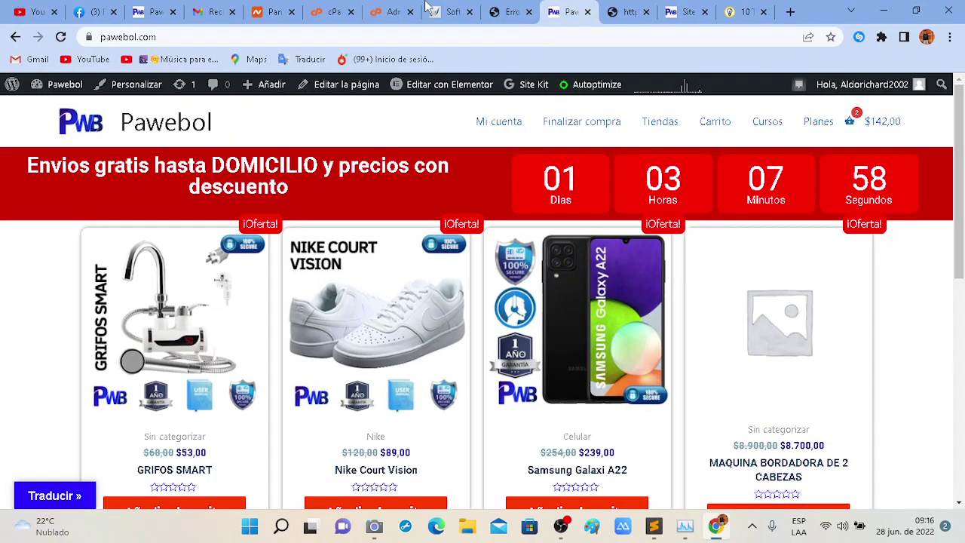
left_click(503, 8)
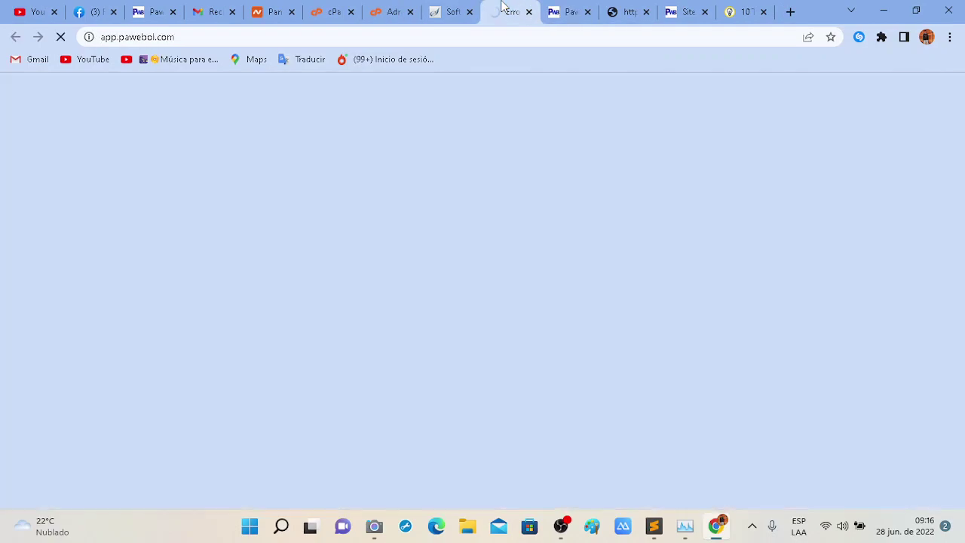
left_click(450, 9)
left_click(624, 9)
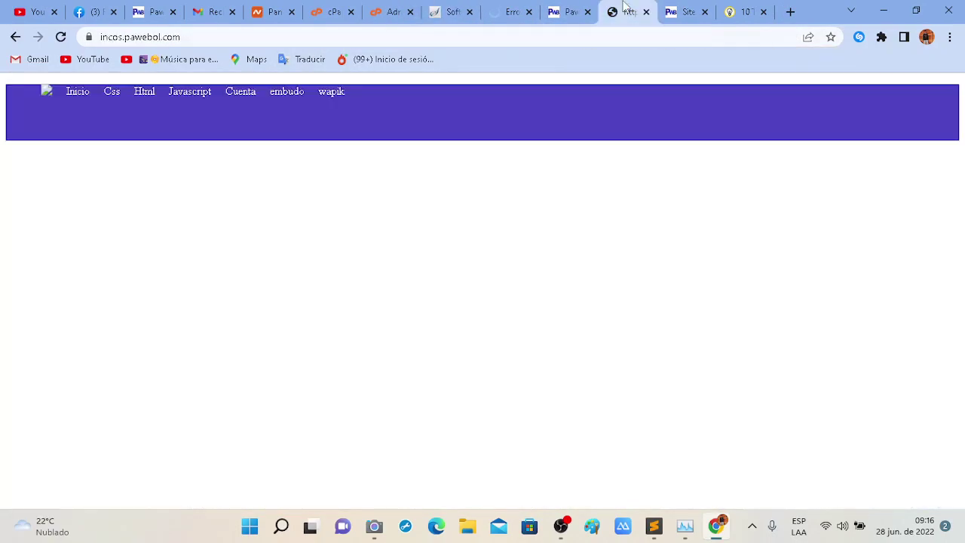
left_click(62, 37)
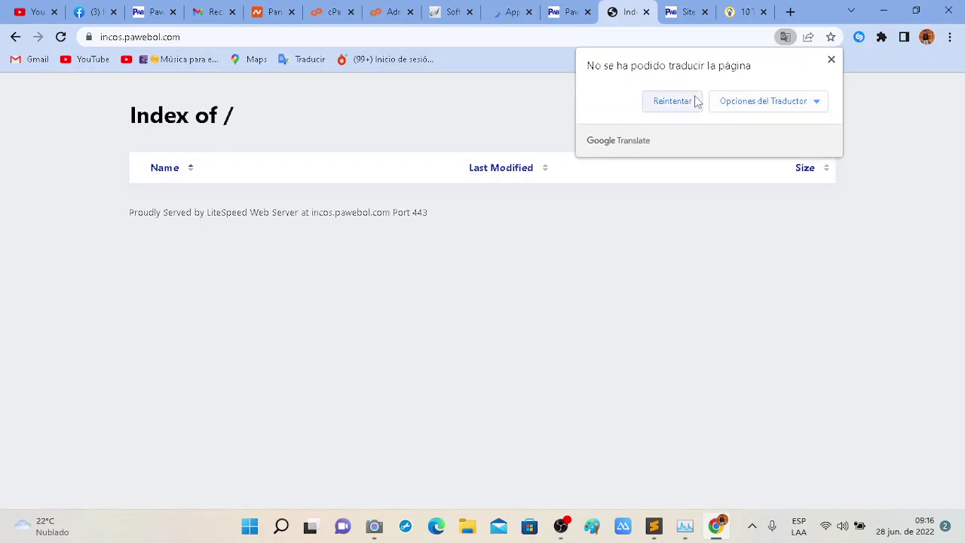
left_click(672, 101)
Glance at the store and app tabs, then return to the Softaculous WordPress install page.
left_click_drag(336, 118, 656, 295)
left_click(709, 316)
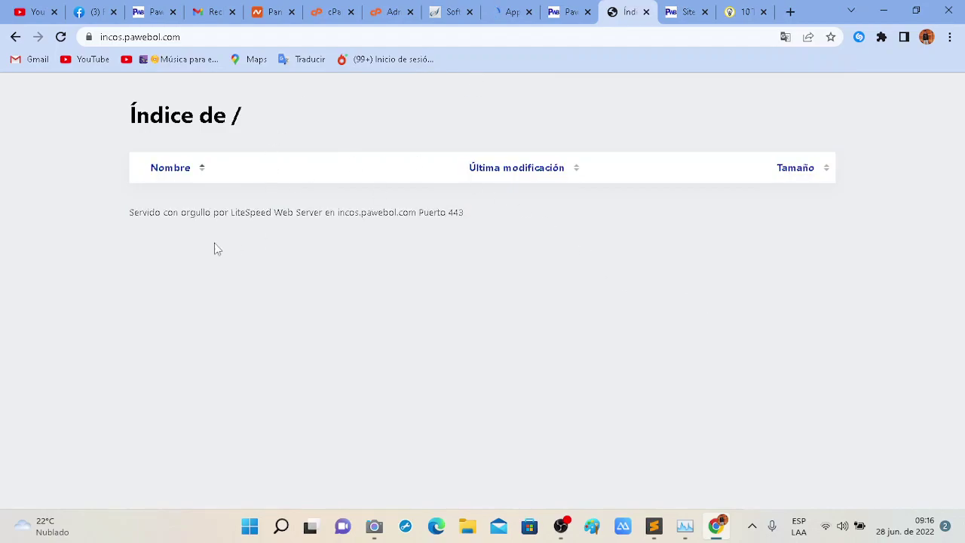
left_click(557, 9)
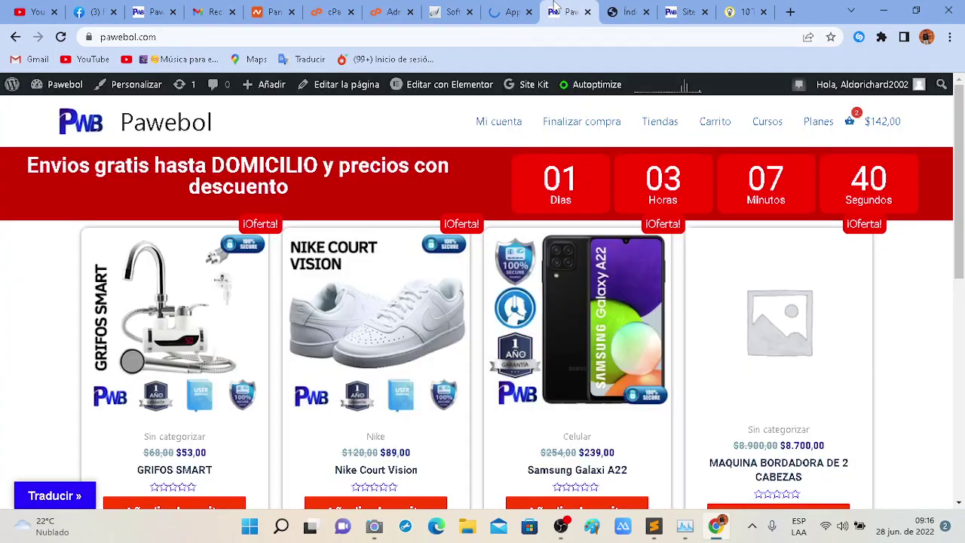
left_click(520, 9)
left_click(453, 10)
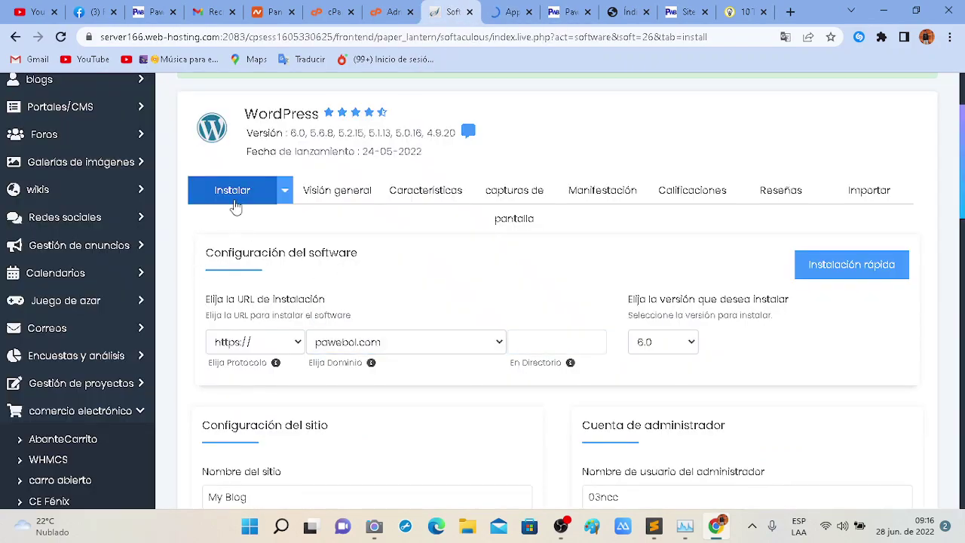
left_click(263, 201)
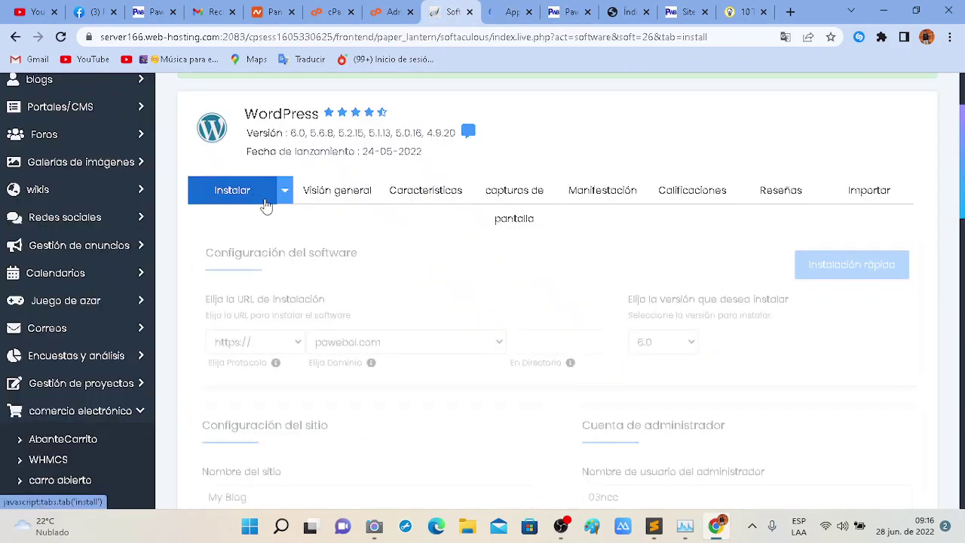
left_click(389, 334)
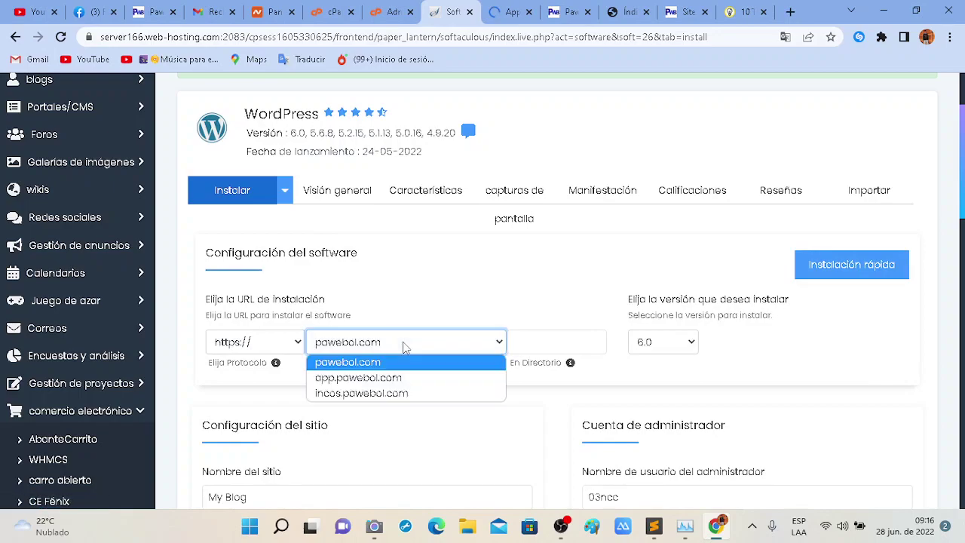
left_click(378, 391)
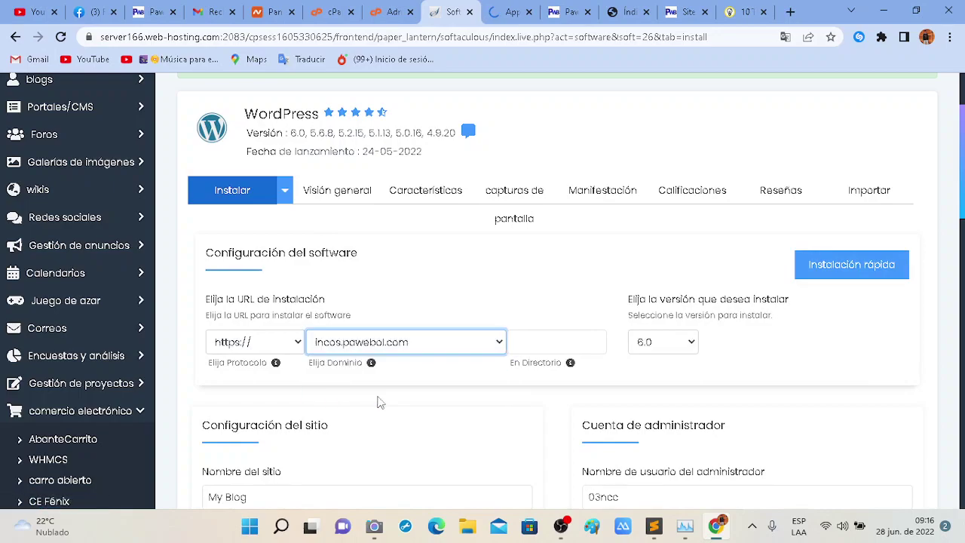
left_click(231, 345)
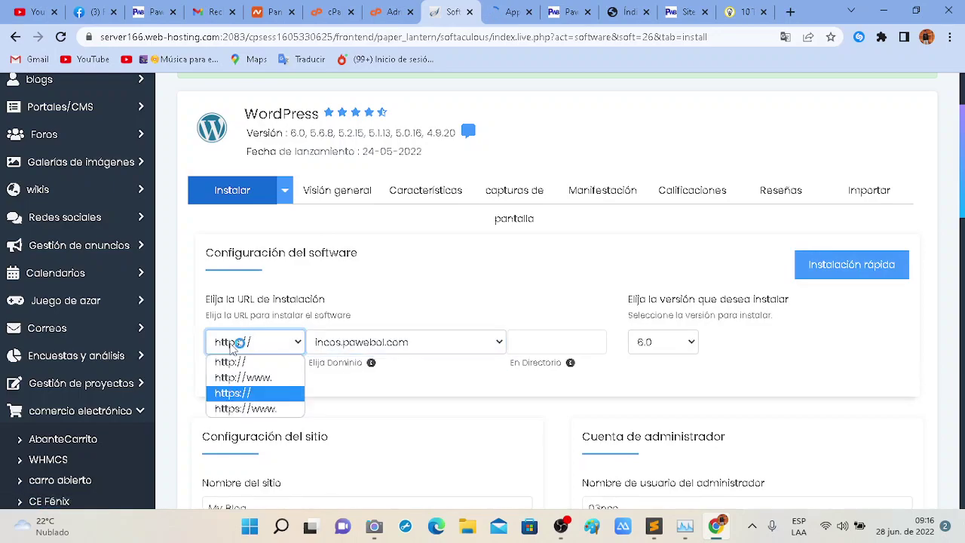
left_click(369, 404)
scroll(357, 407, "down", 1)
scroll(357, 407, "down", 4)
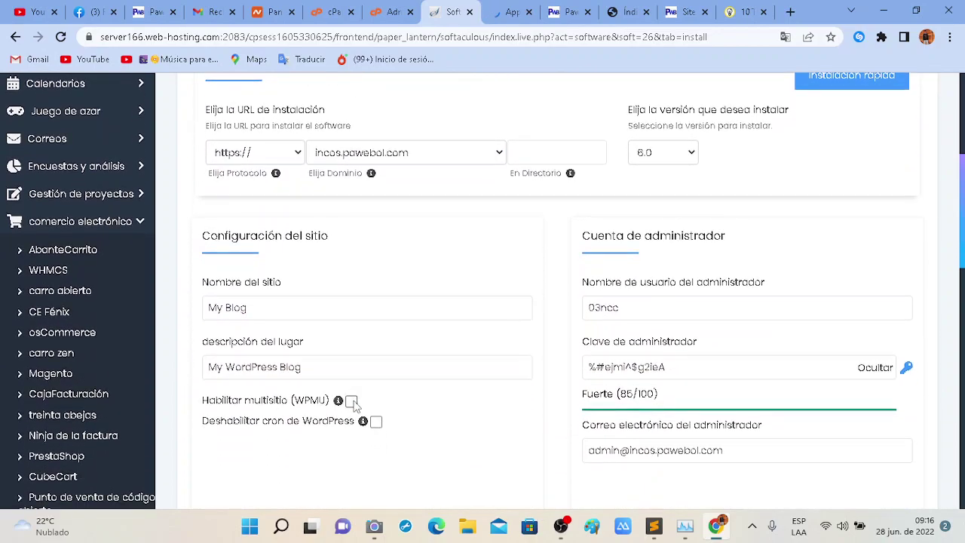
Replace the site name with 'Education' and the description with 'Aprende marketing'.
left_click(271, 226)
key("ctrl+a")
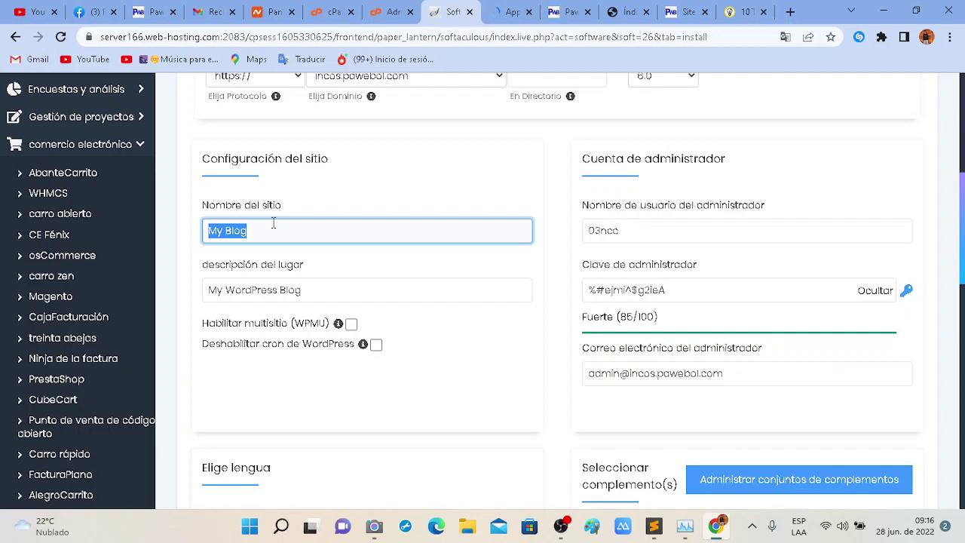
type("we")
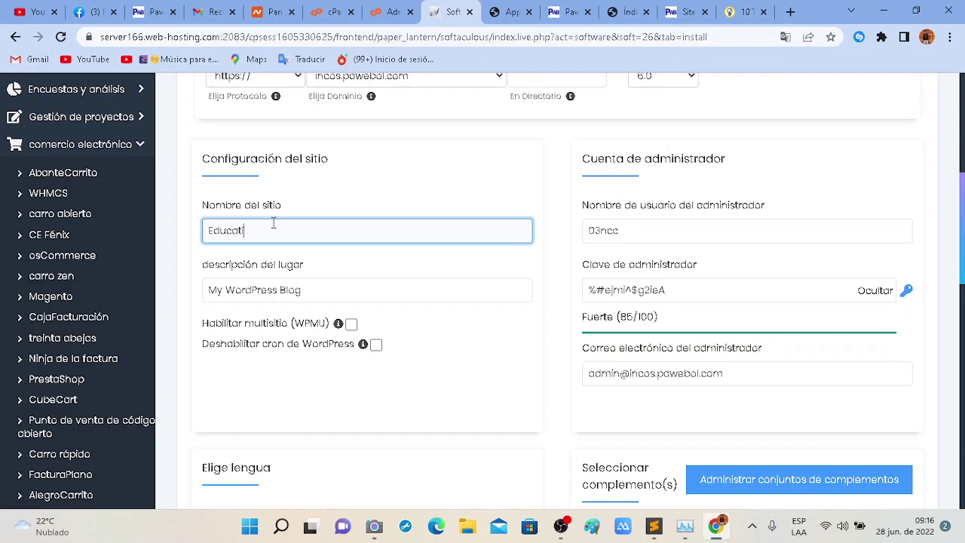
triple_click(324, 294)
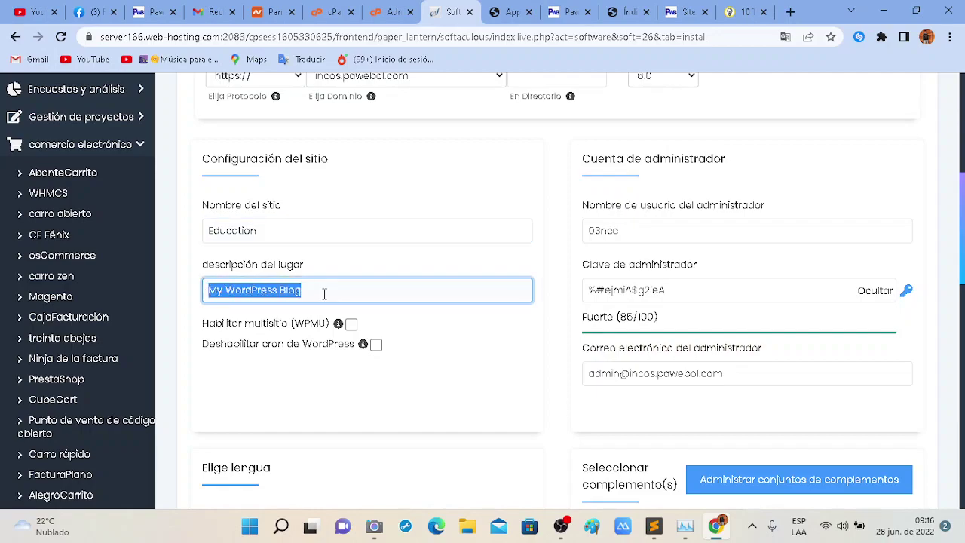
type("Aprende marketing")
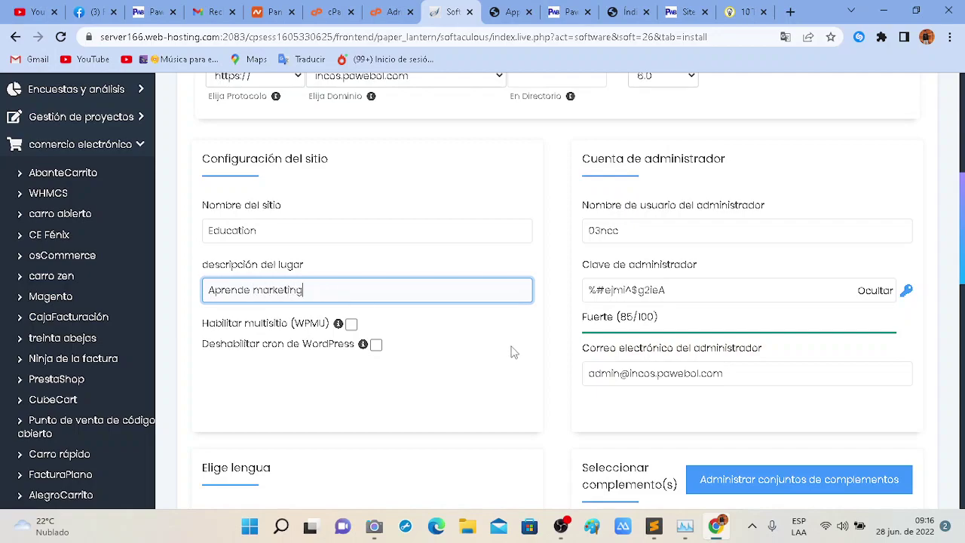
scroll(567, 343, "up", 2)
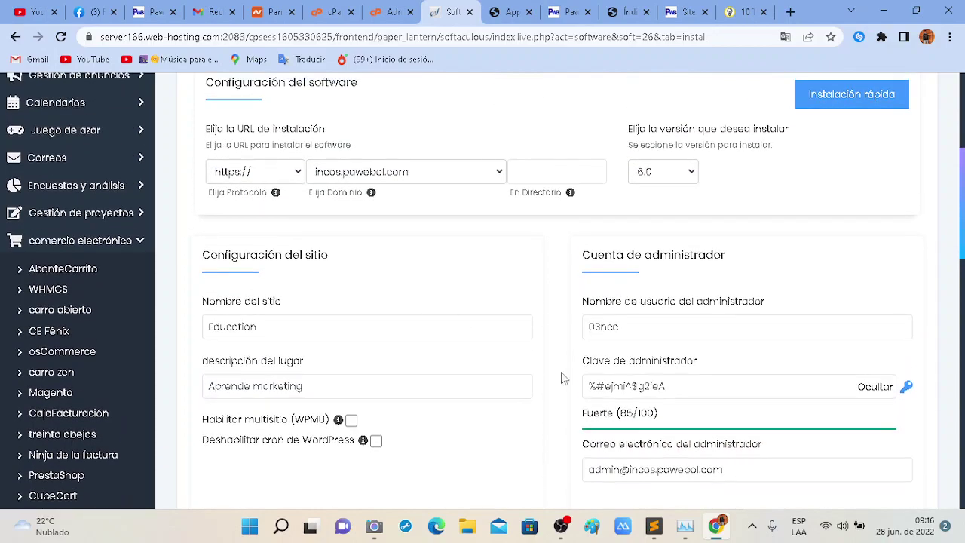
Replace the default admin username using the saved username suggestion.
double_click(635, 320)
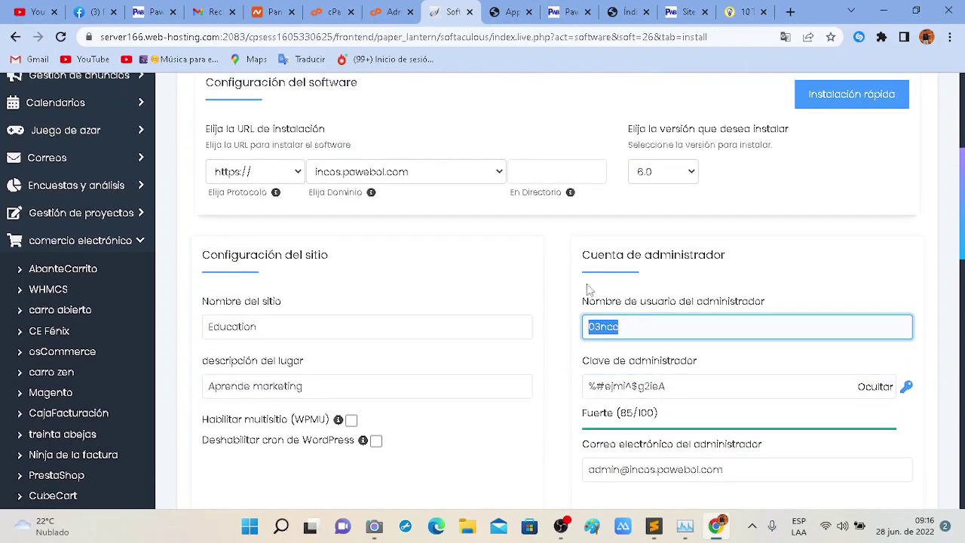
scroll(577, 282, "up", 2)
scroll(465, 435, "down", 2)
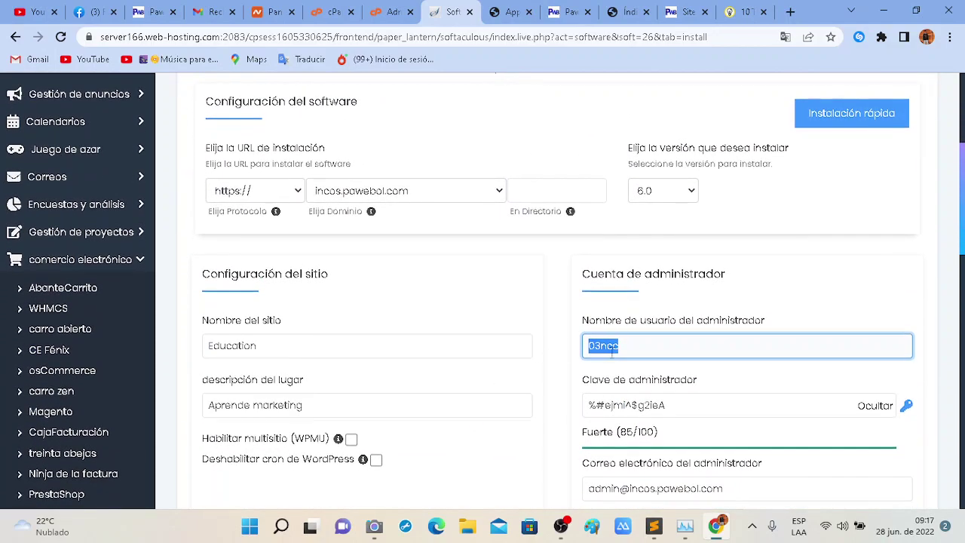
scroll(612, 355, "down", 1)
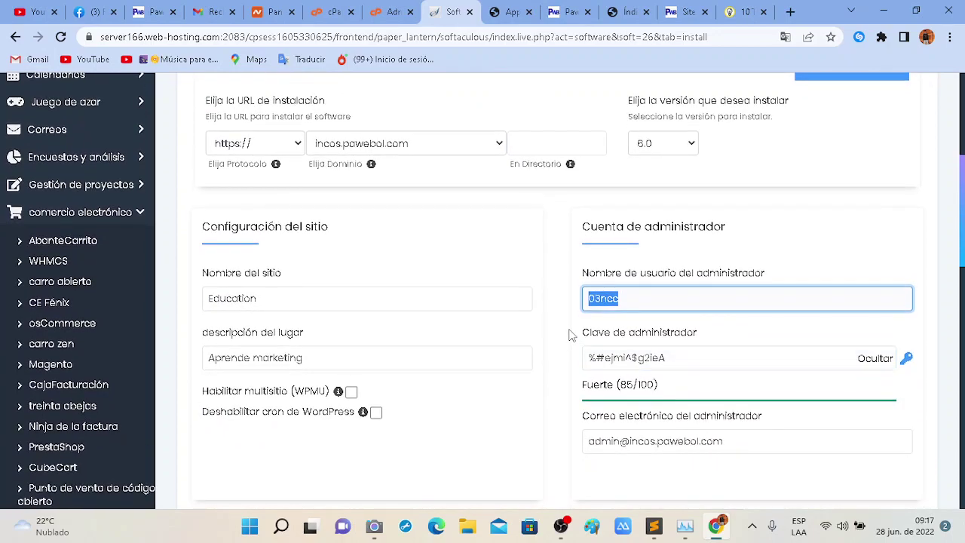
key("BackSpace")
type("Aldorichard2002App")
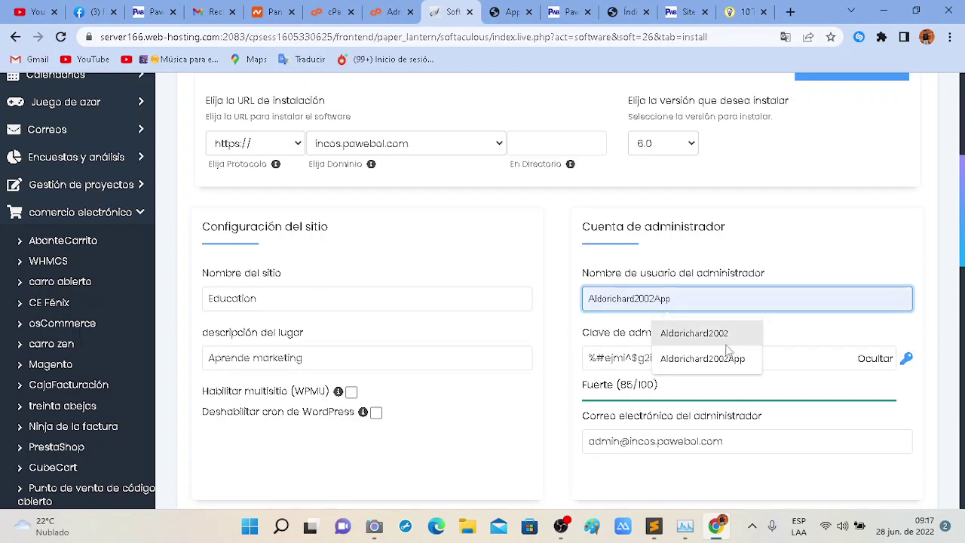
left_click(728, 337)
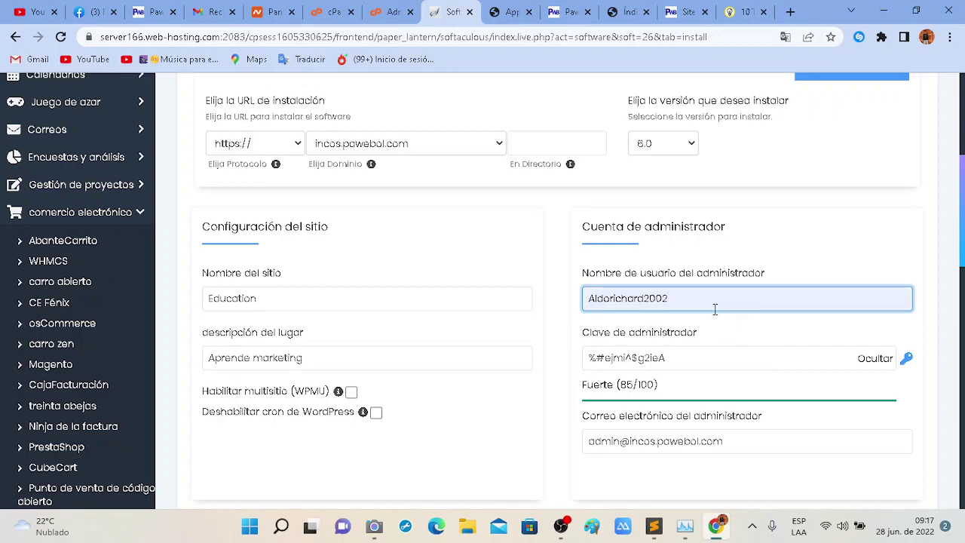
type("edu")
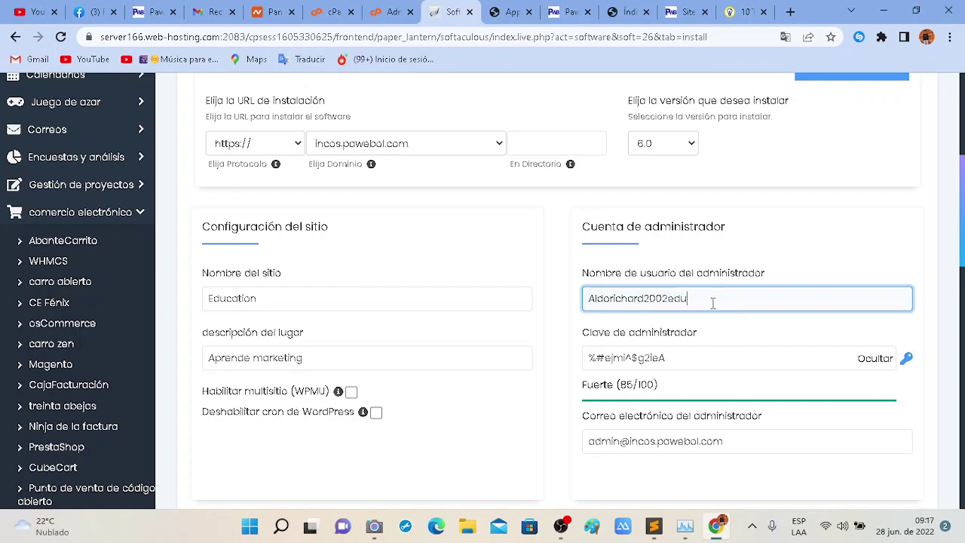
Change the administrator e-mail to the owner's own Gmail address.
scroll(746, 362, "down", 2)
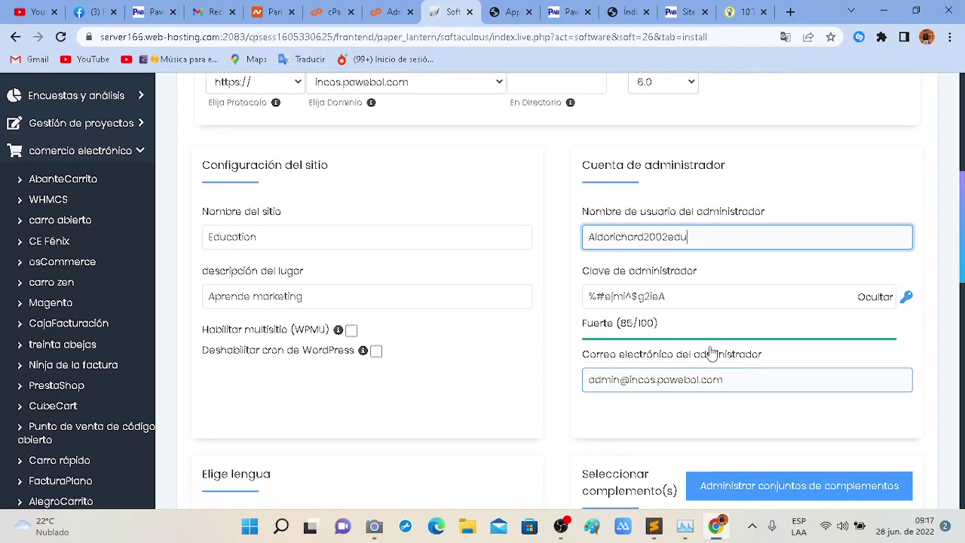
left_click_drag(699, 341, 637, 340)
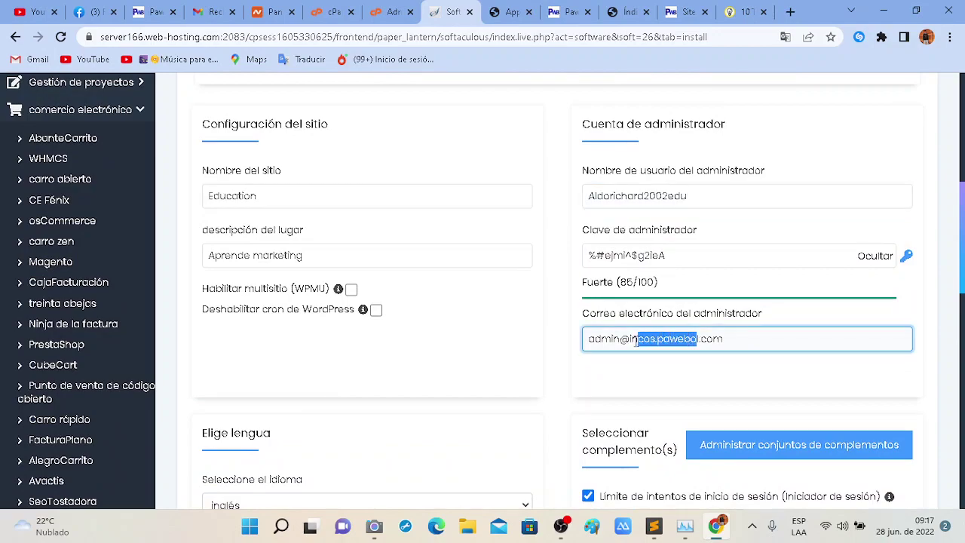
key("BackSpace")
type("gmail")
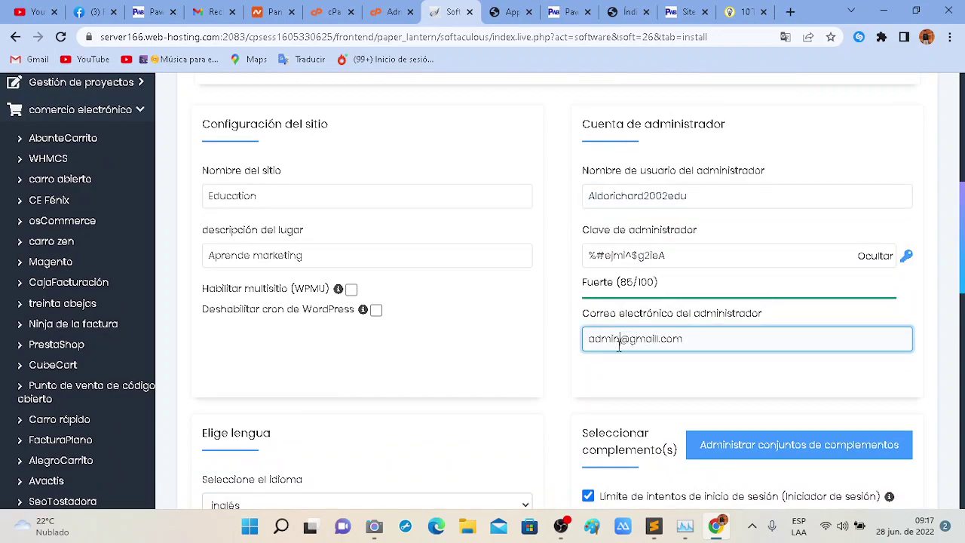
left_click_drag(618, 343, 573, 349)
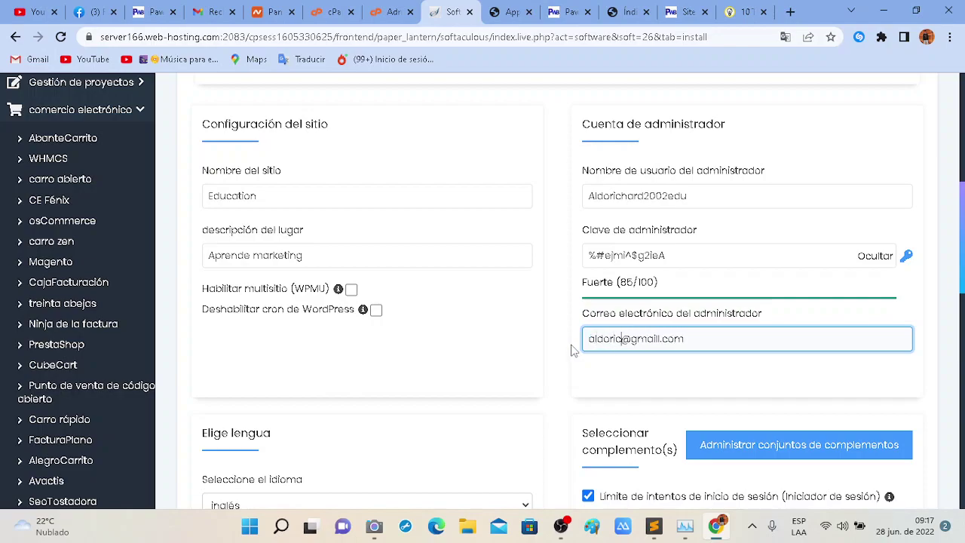
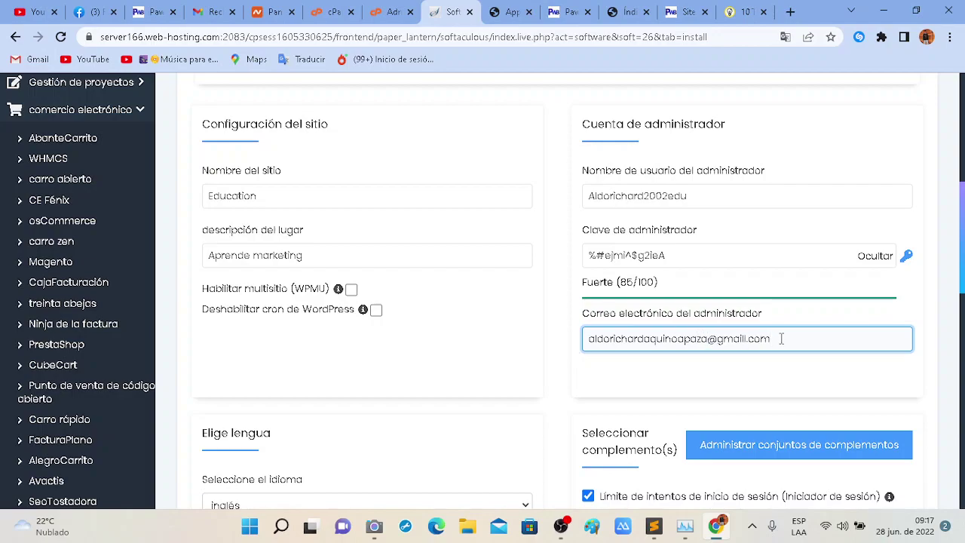
key("ctrl+a")
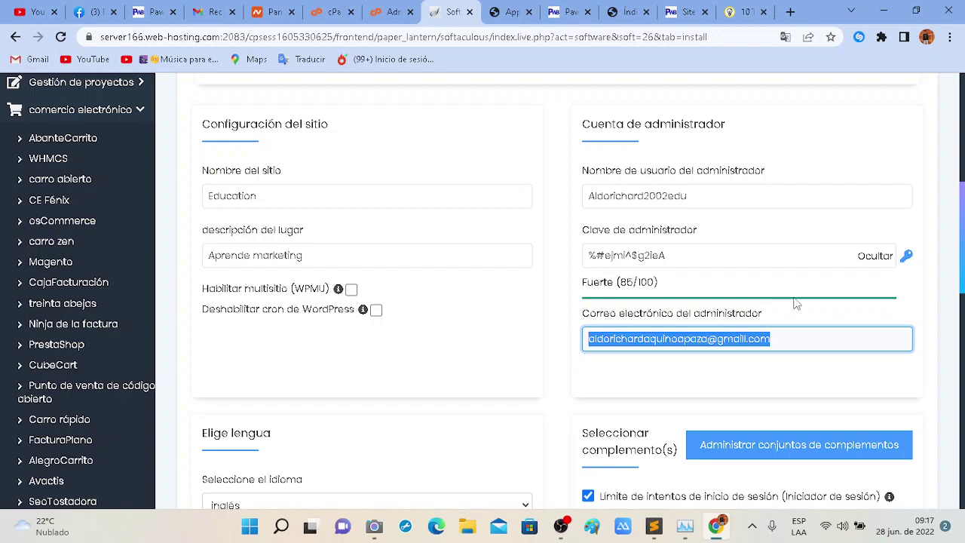
scroll(685, 321, "down", 5)
scroll(603, 257, "up", 2)
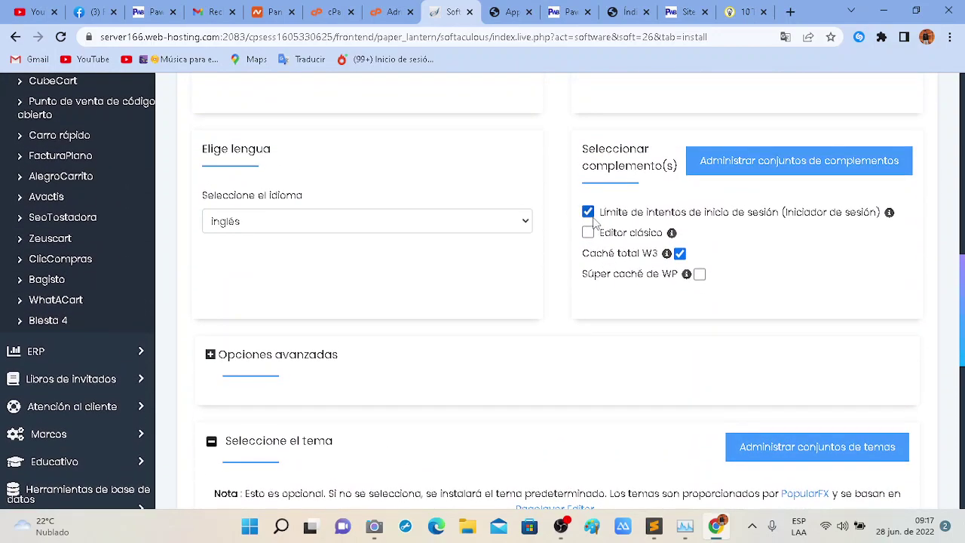
Set the WordPress site language to español.
scroll(682, 232, "up", 1)
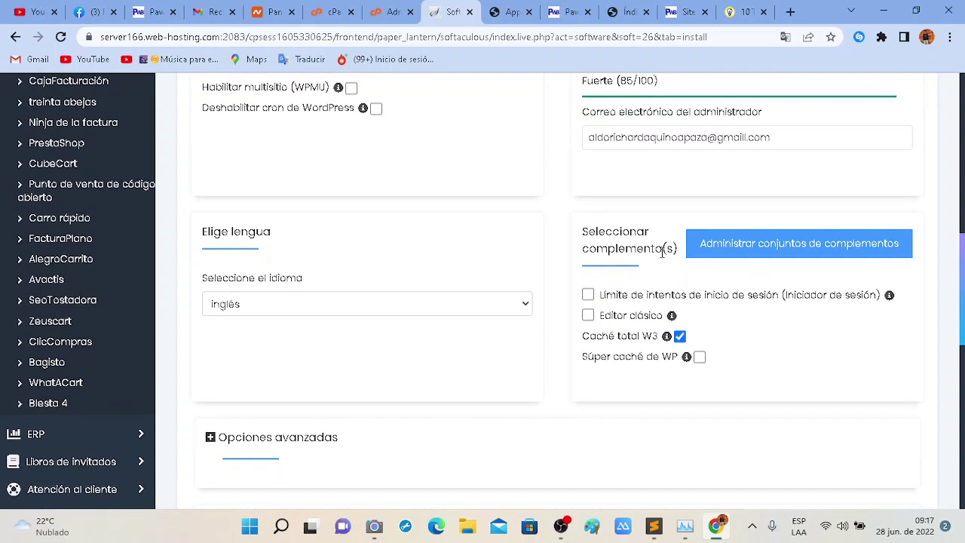
left_click(521, 304)
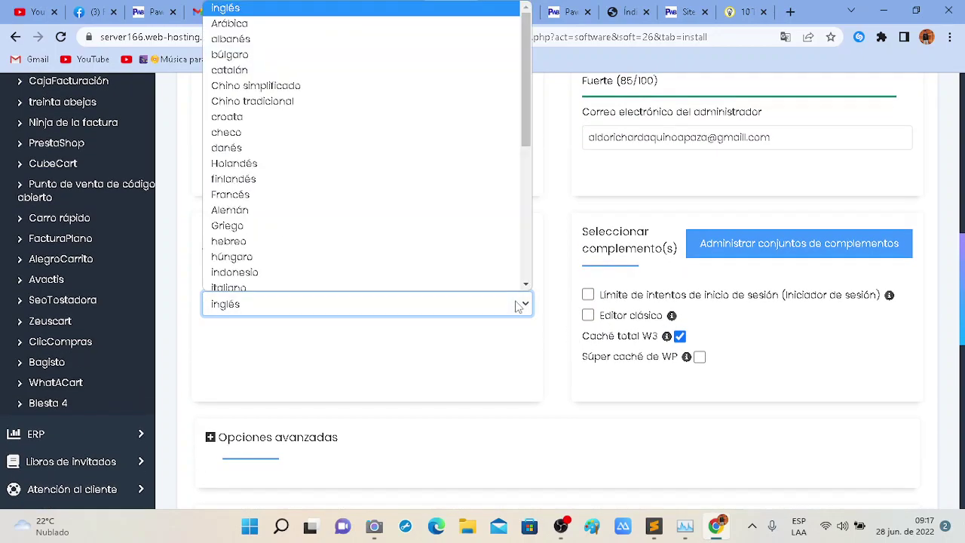
scroll(337, 207, "down", 5)
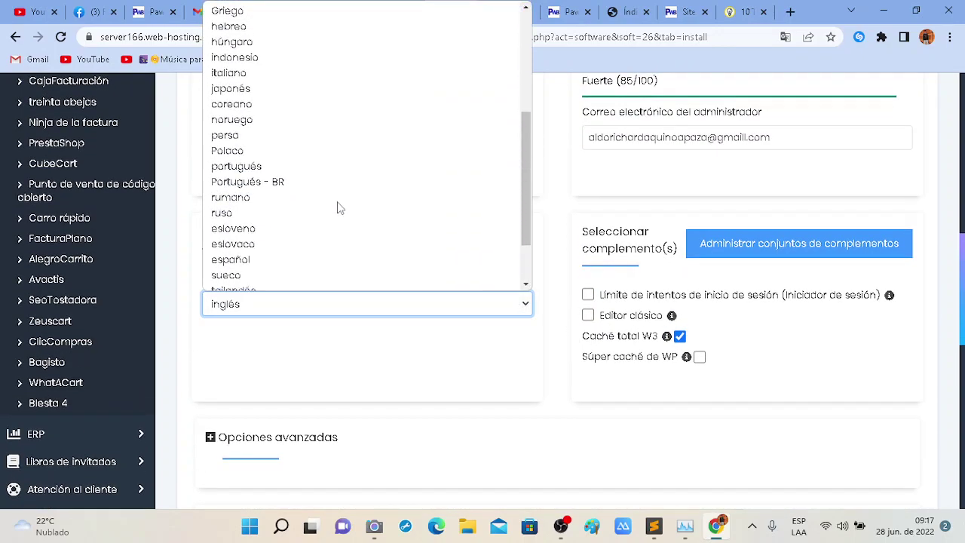
left_click(264, 223)
scroll(521, 324, "down", 2)
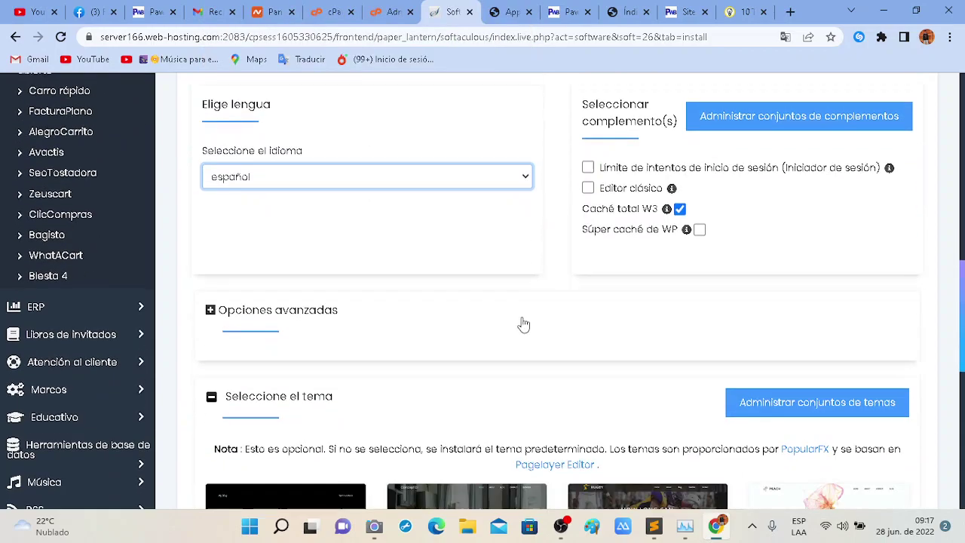
scroll(575, 339, "down", 5)
scroll(575, 339, "up", 3)
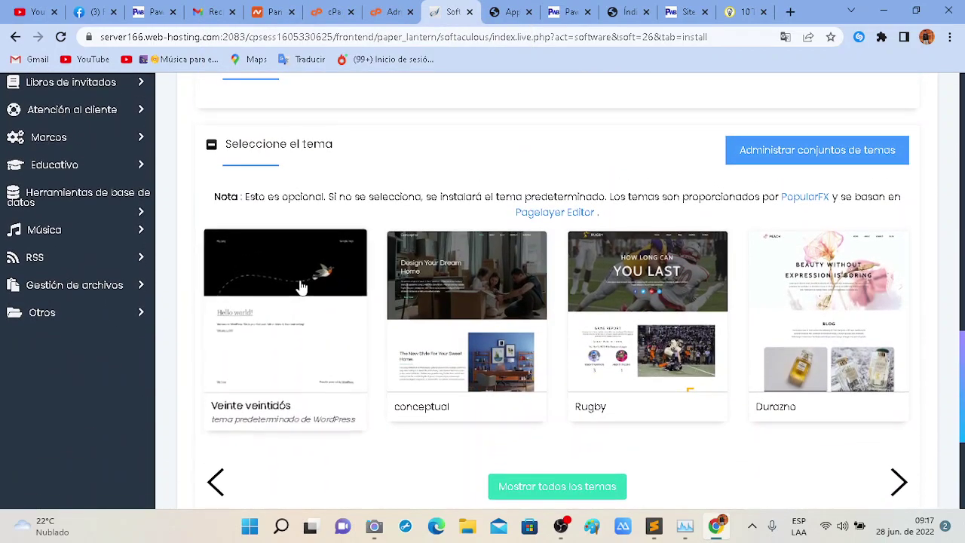
scroll(646, 304, "down", 2)
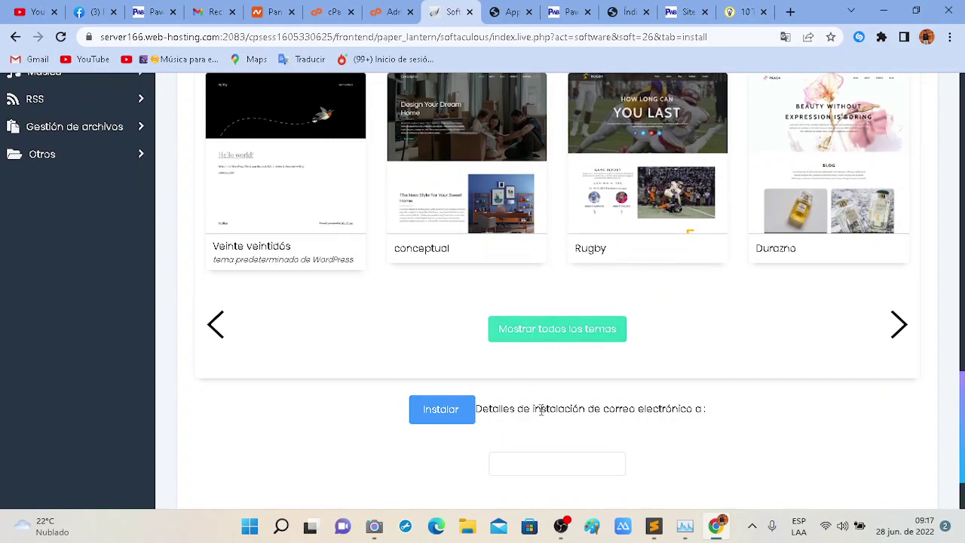
scroll(544, 417, "down", 1)
Fill the installation-details e-mail from autofill and run the install.
left_click(530, 364)
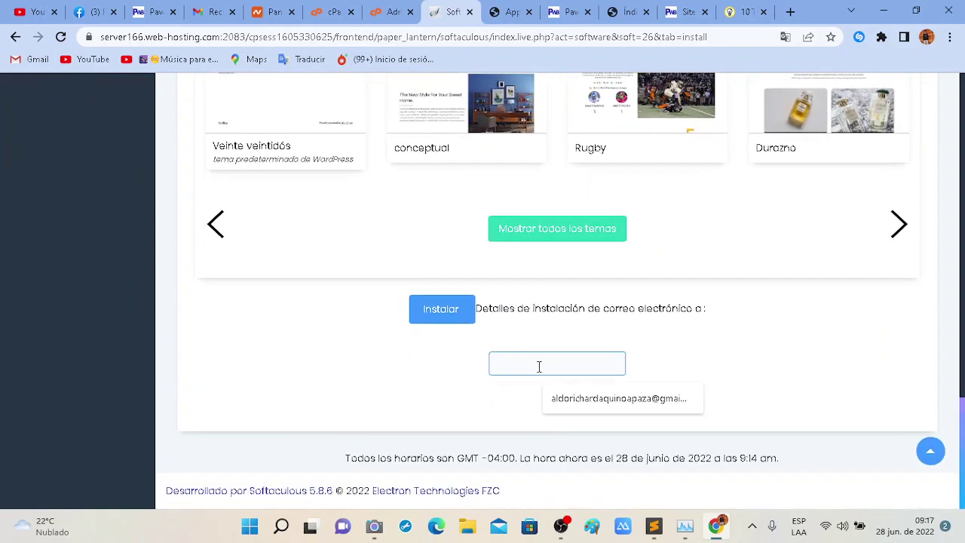
left_click(601, 399)
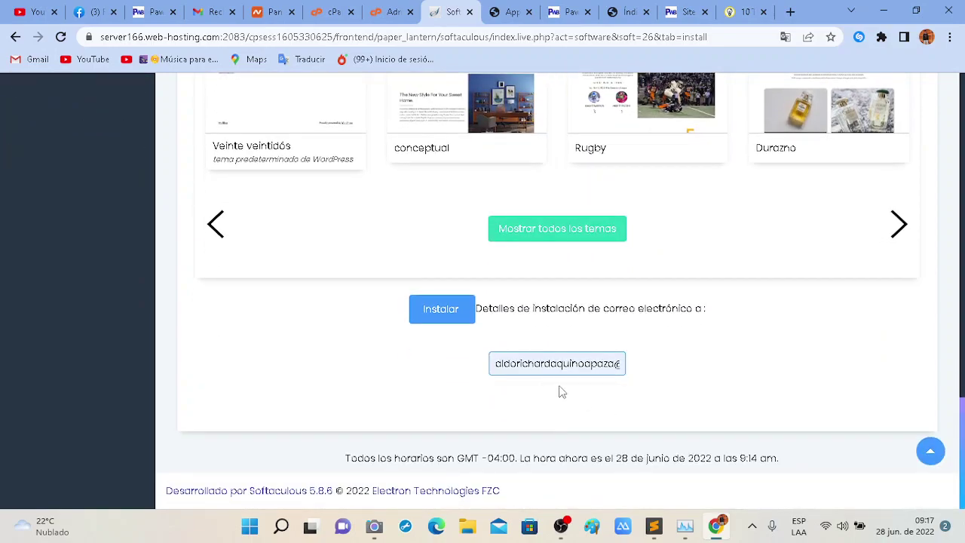
left_click(439, 310)
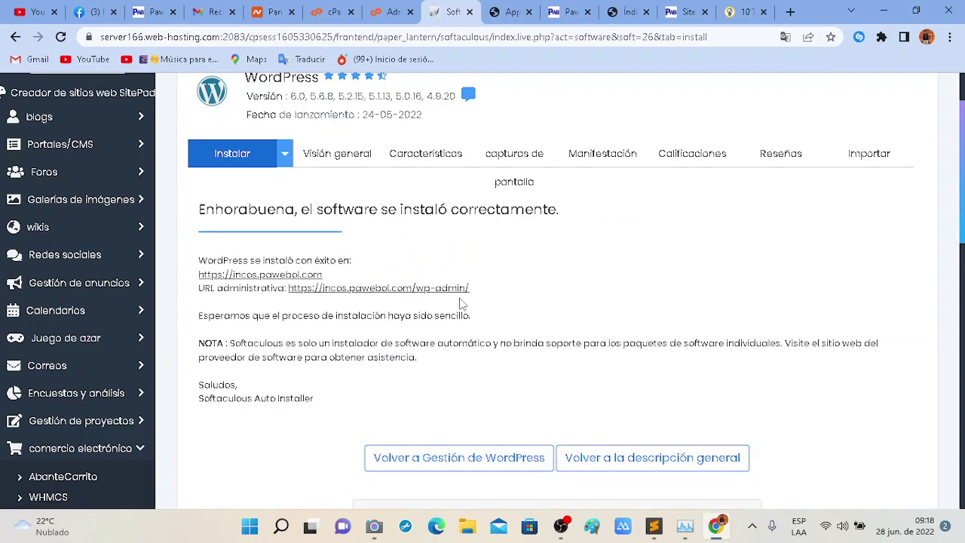
left_click(288, 275)
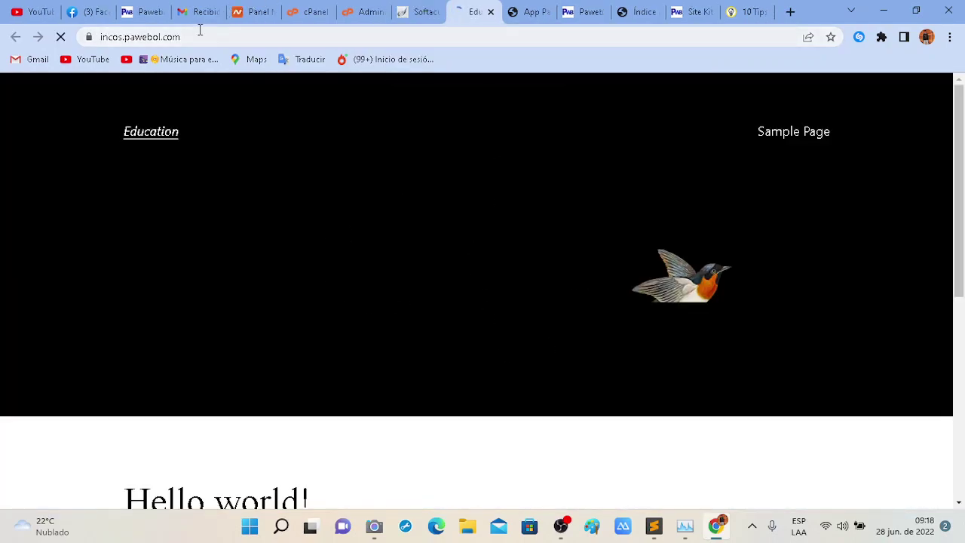
left_click_drag(199, 34, 108, 51)
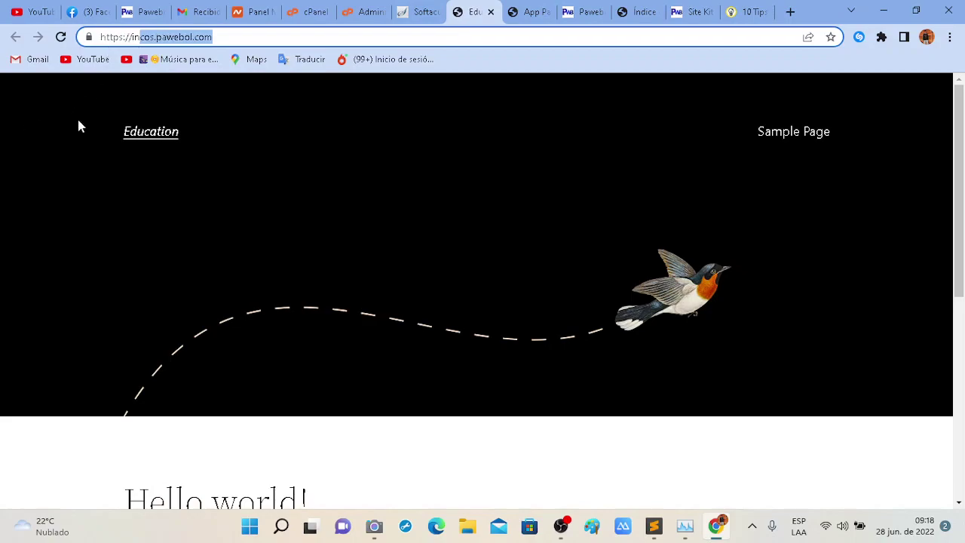
scroll(919, 156, "down", 6)
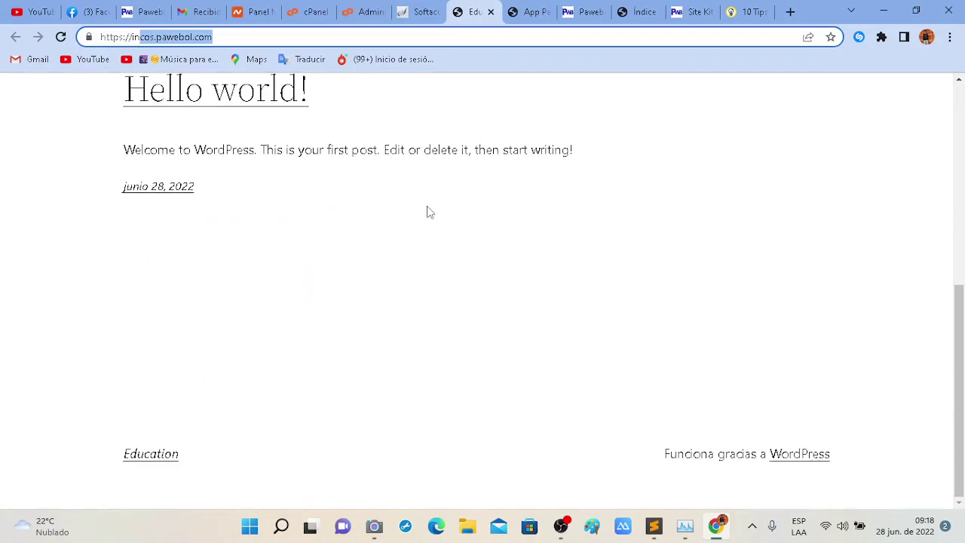
scroll(426, 211, "up", 4)
left_click(436, 9)
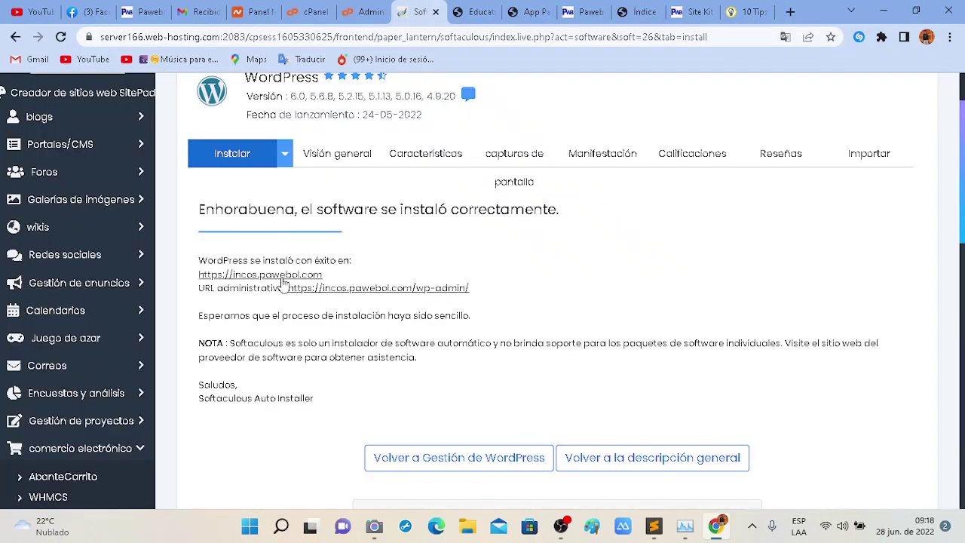
Open incos.pawebol.com/wp-admin/ in a new tab and look over the Escritorio dashboard.
left_click(383, 289)
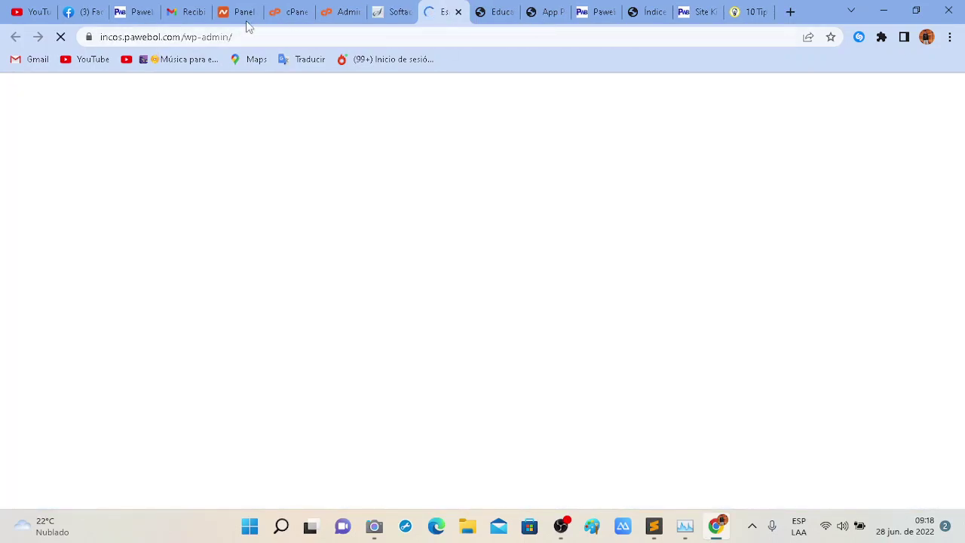
left_click(185, 38)
left_click_drag(185, 38, 231, 38)
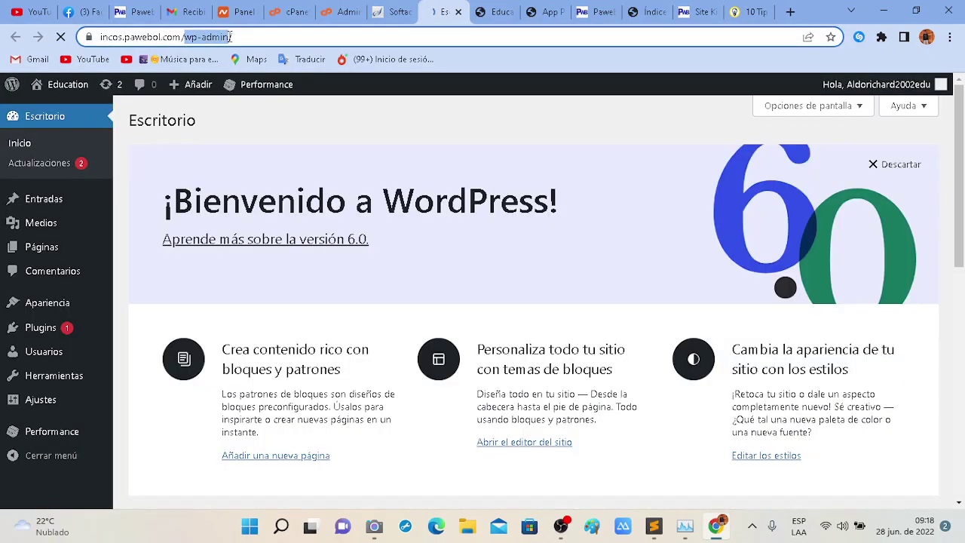
left_click(268, 143)
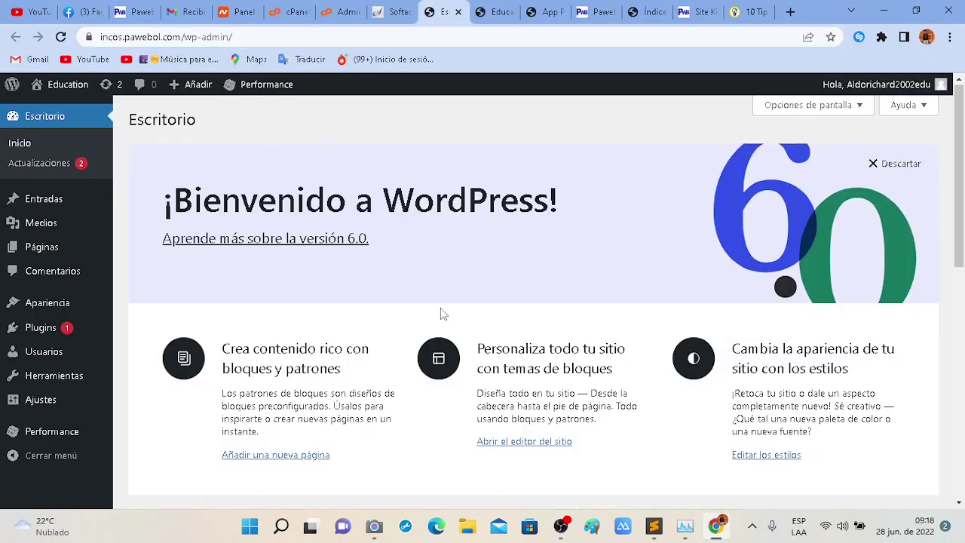
scroll(442, 312, "down", 3)
scroll(442, 312, "up", 3)
scroll(442, 313, "down", 2)
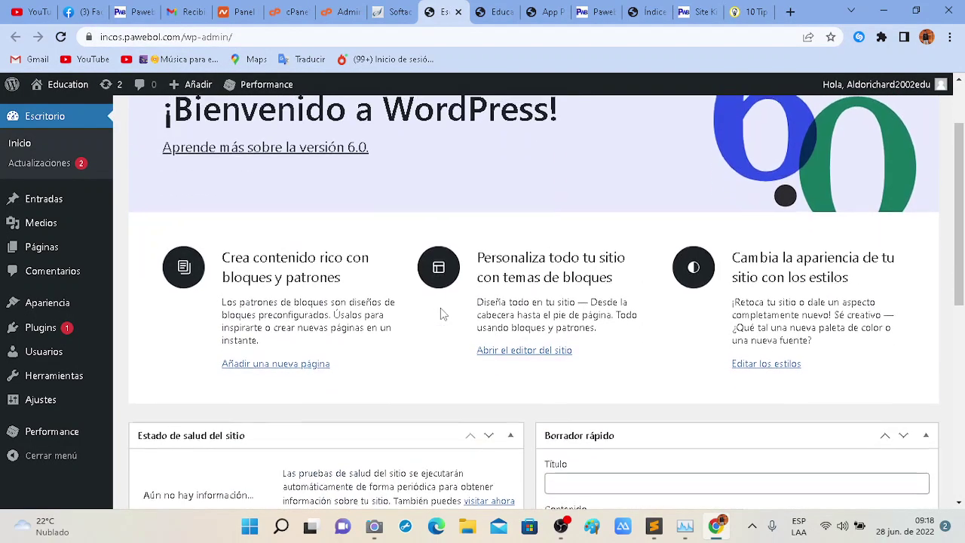
scroll(442, 313, "up", 2)
mouse_move(60, 257)
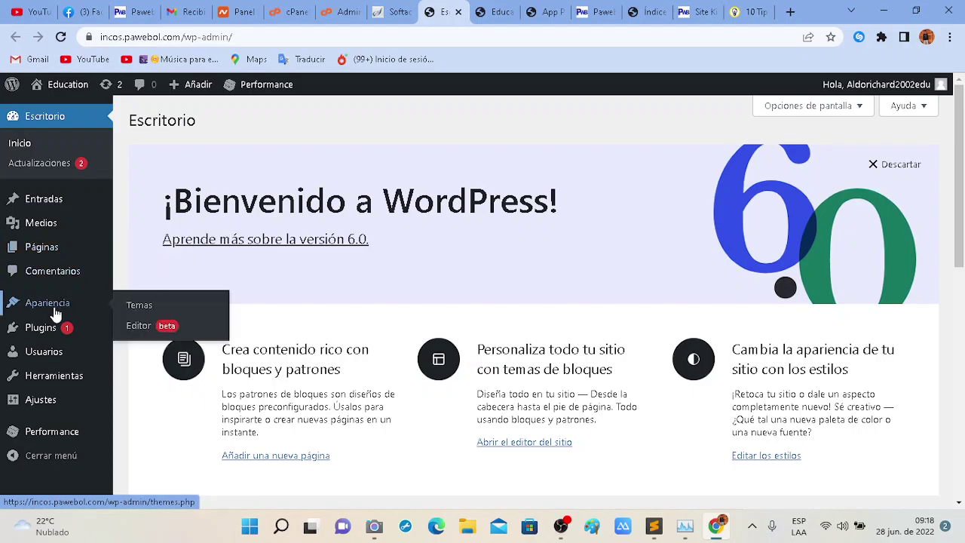
mouse_move(72, 332)
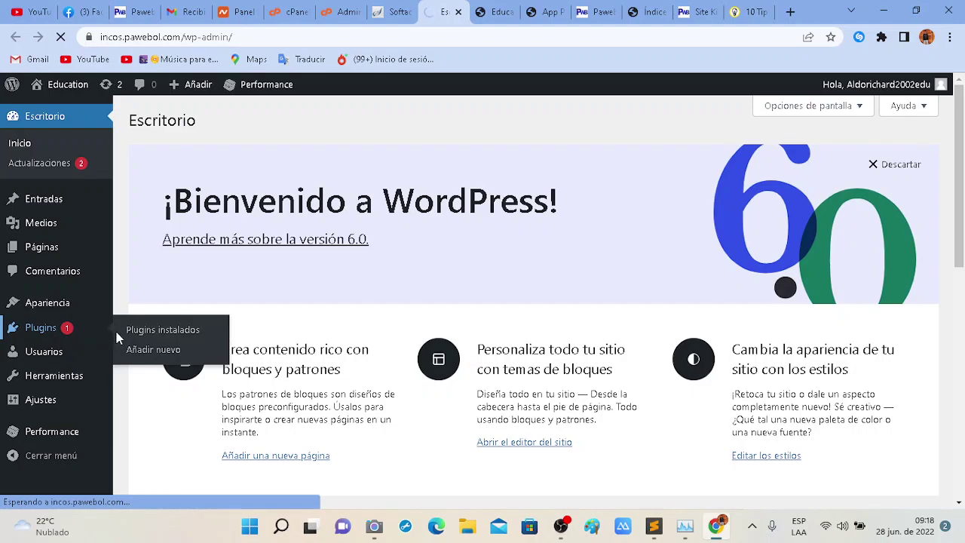
Open Installed Plugins and update W3 Total Cache to its new version.
left_click(170, 339)
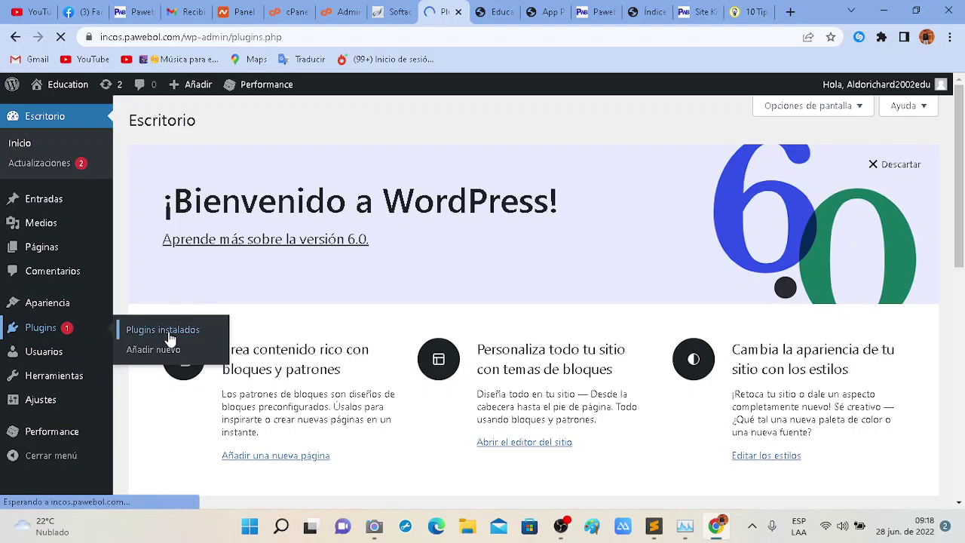
scroll(272, 373, "down", 1)
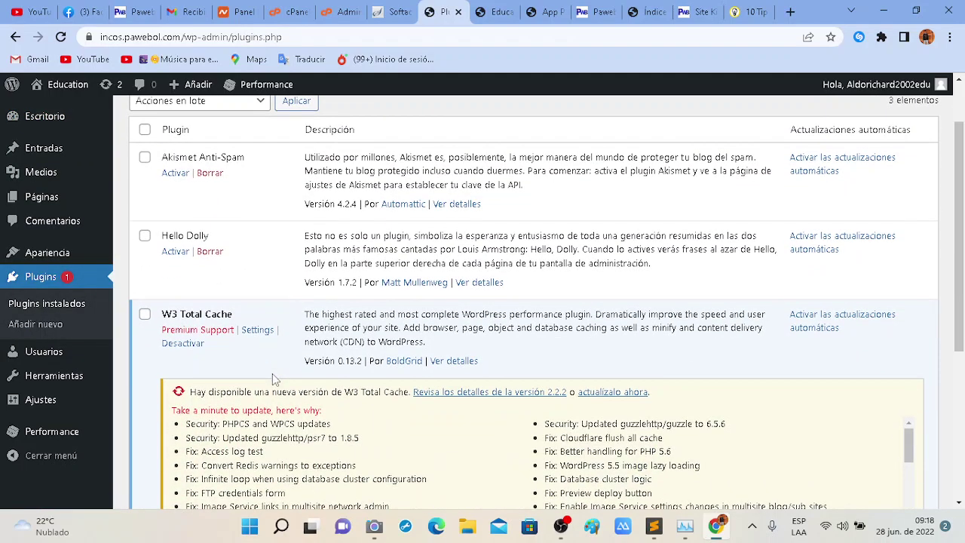
scroll(272, 373, "down", 1)
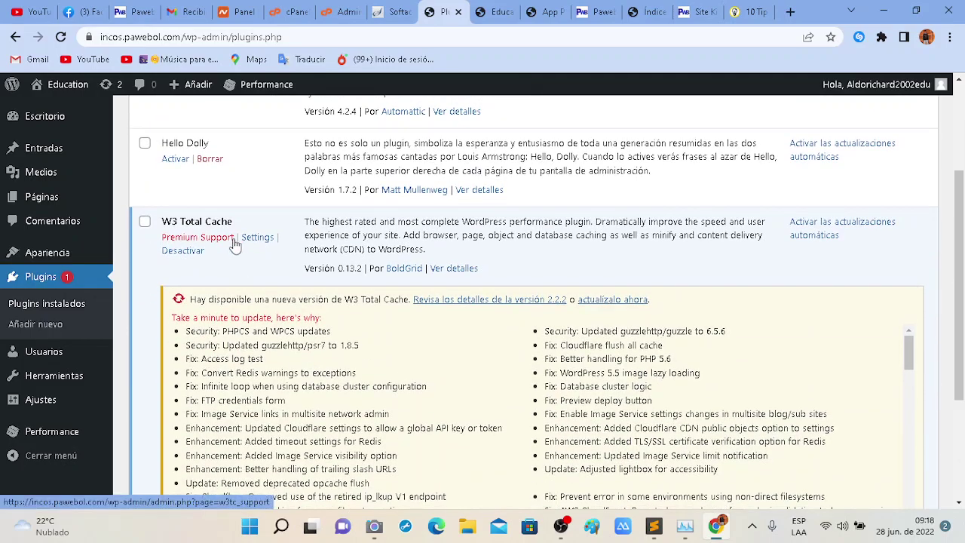
scroll(480, 309, "down", 1)
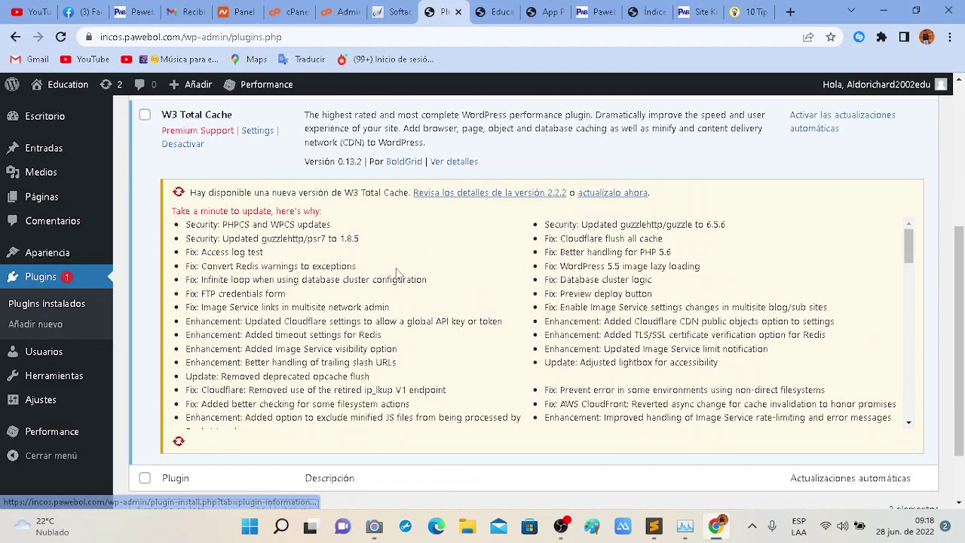
scroll(396, 274, "up", 2)
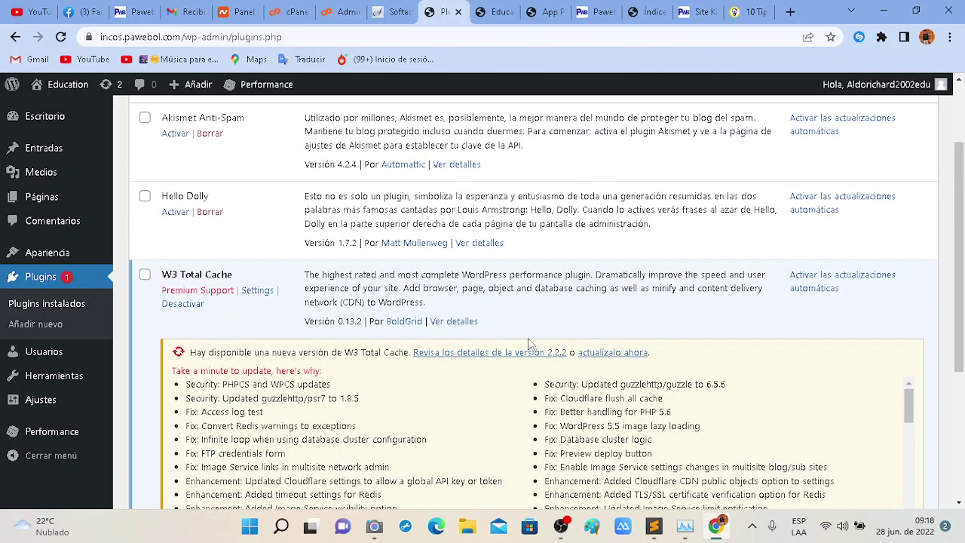
left_click(611, 352)
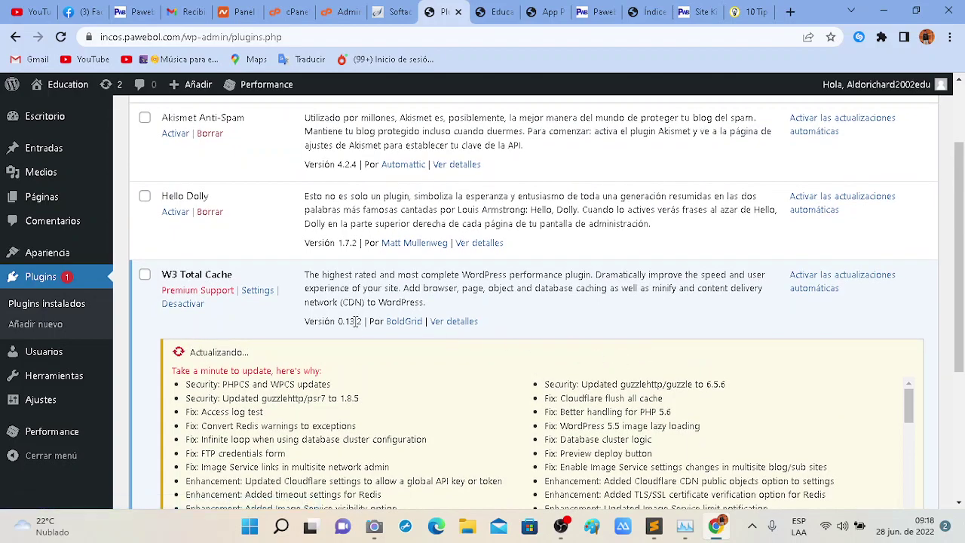
scroll(357, 327, "down", 1)
scroll(357, 327, "up", 2)
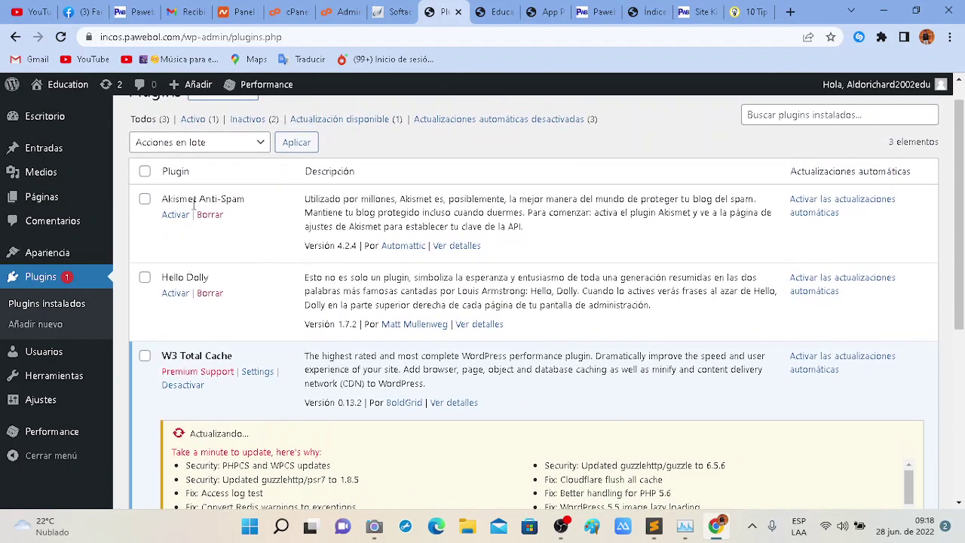
Delete Hello Dolly with Borrar and confirm it with Aceptar.
left_click_drag(182, 199, 248, 200)
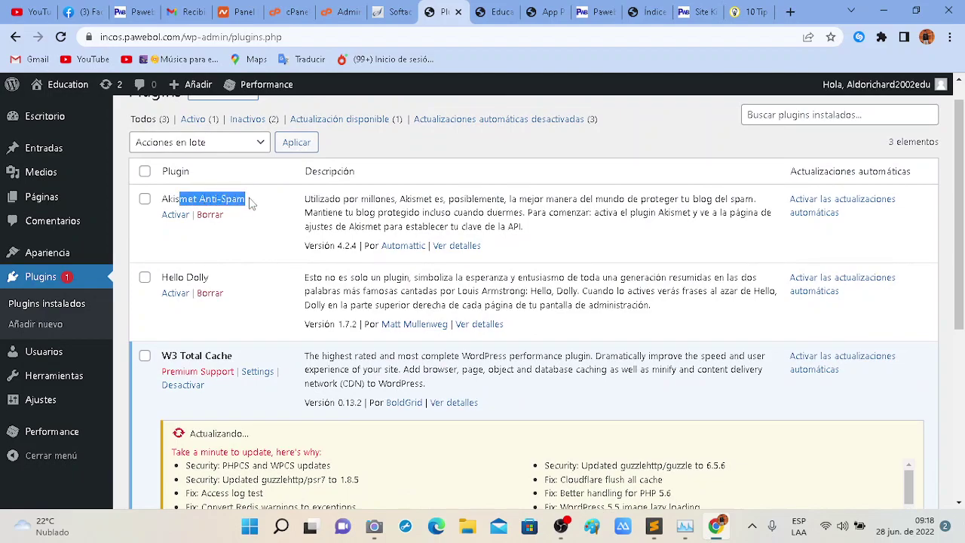
left_click(252, 214)
left_click_drag(209, 277, 156, 280)
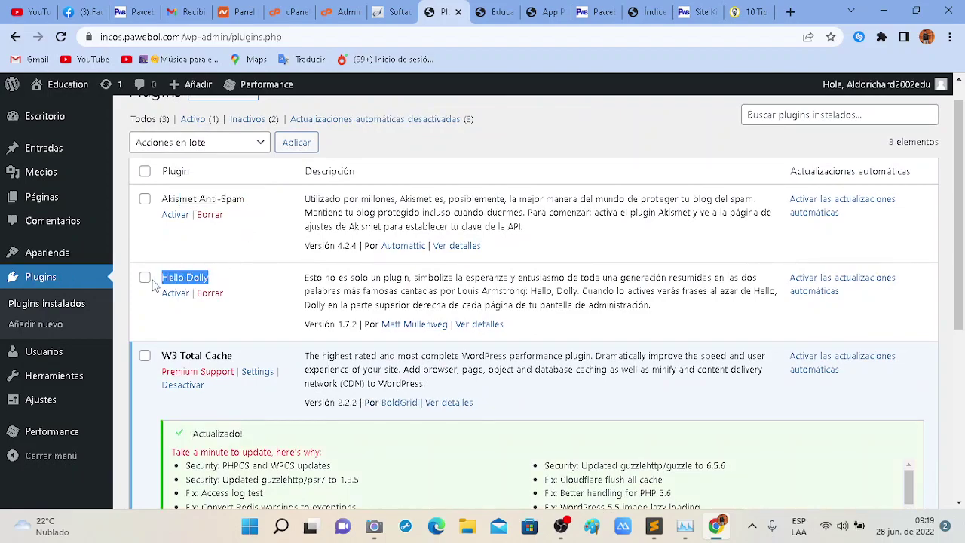
left_click(210, 293)
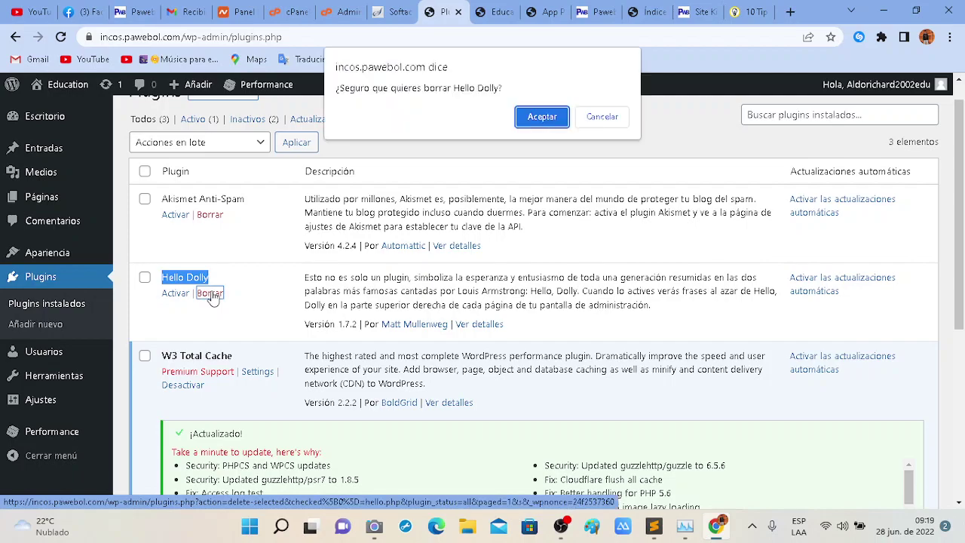
left_click(541, 117)
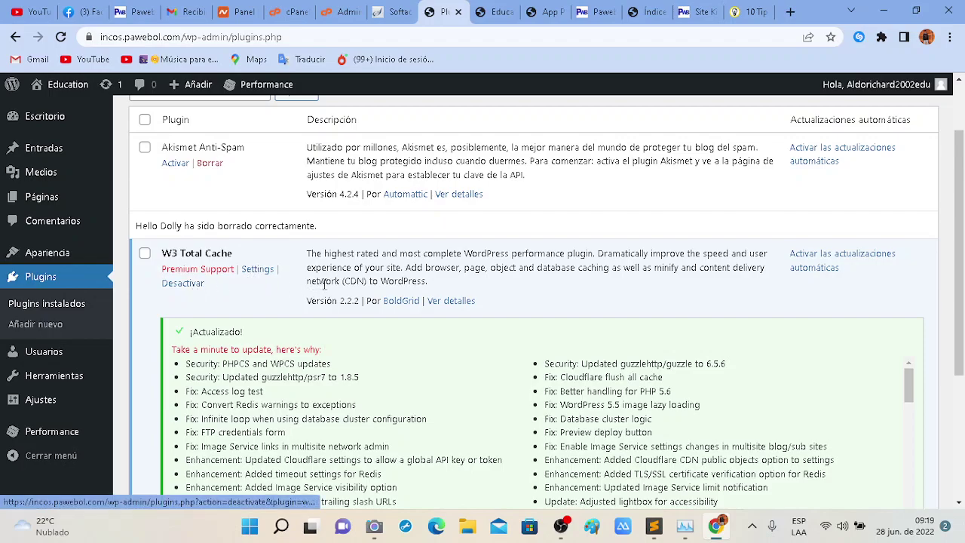
scroll(353, 297, "down", 1)
scroll(693, 305, "down", 5)
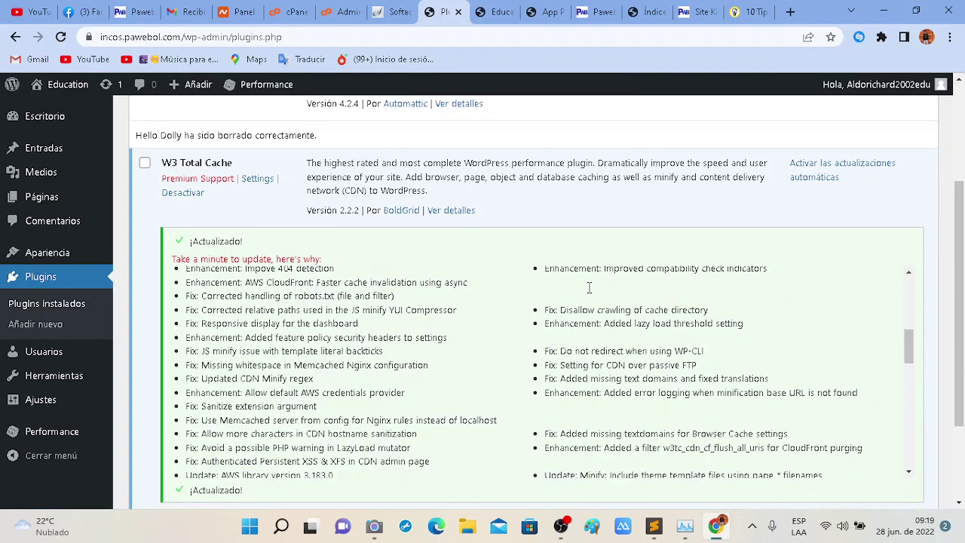
scroll(589, 287, "down", 10)
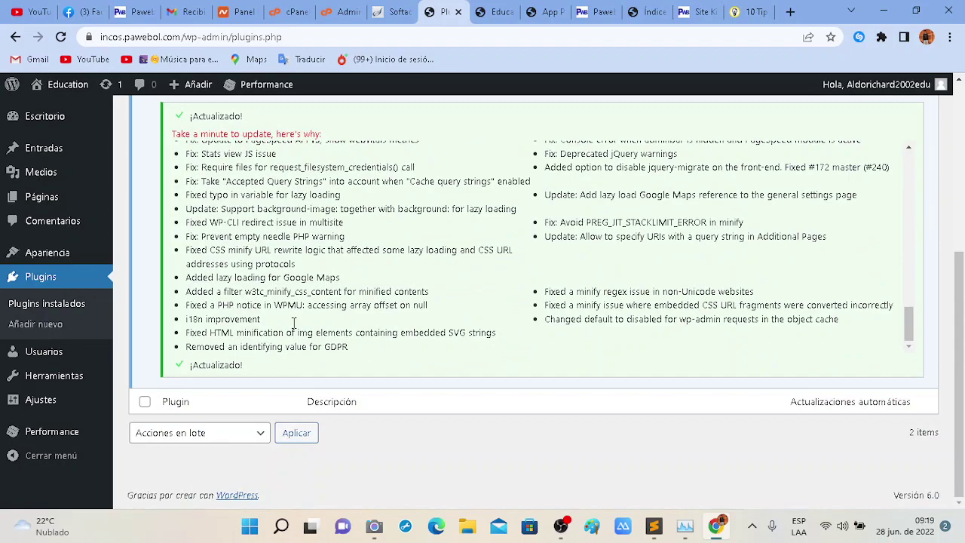
scroll(317, 437, "up", 4)
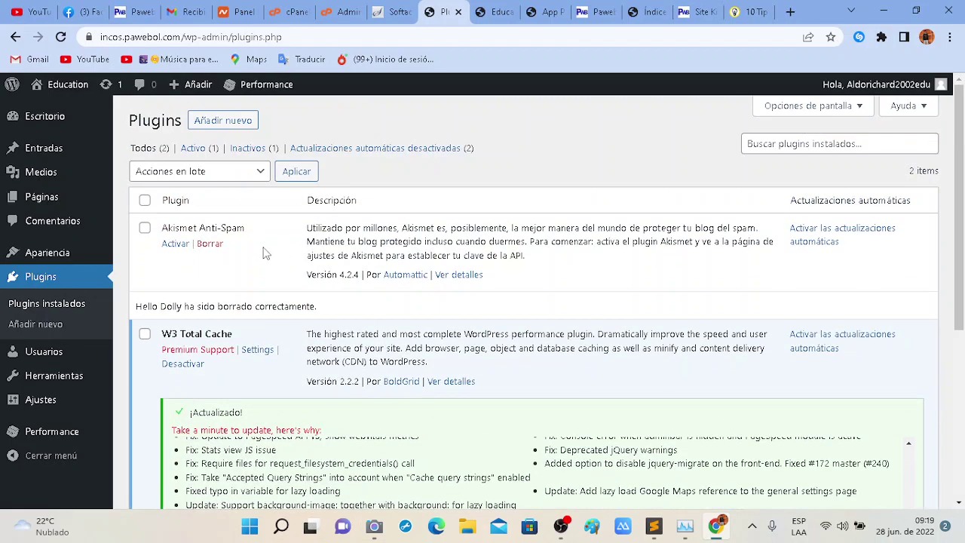
In Subir plugin, choose Divi.zip from the Desktop's Contenido Educativo folder and click Instalar ahora.
left_click(233, 125)
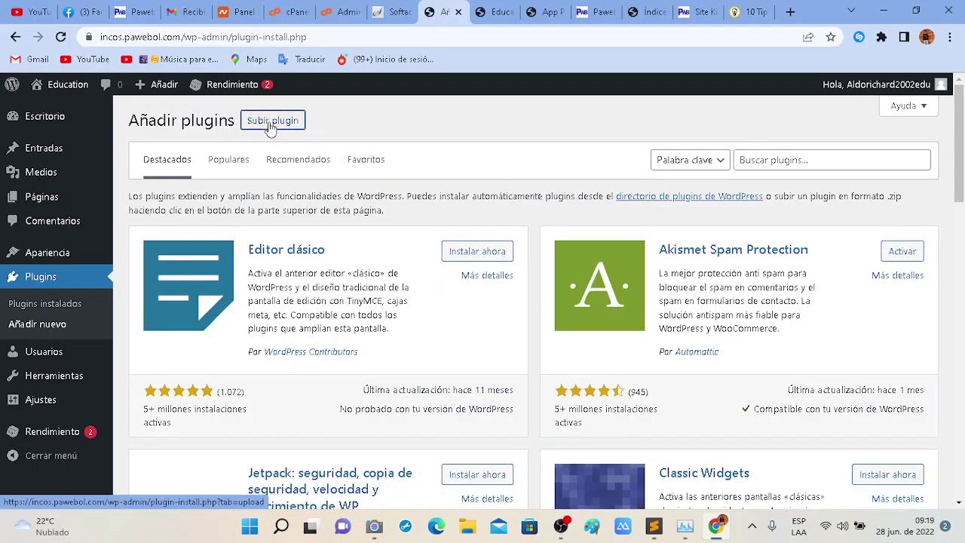
left_click(271, 125)
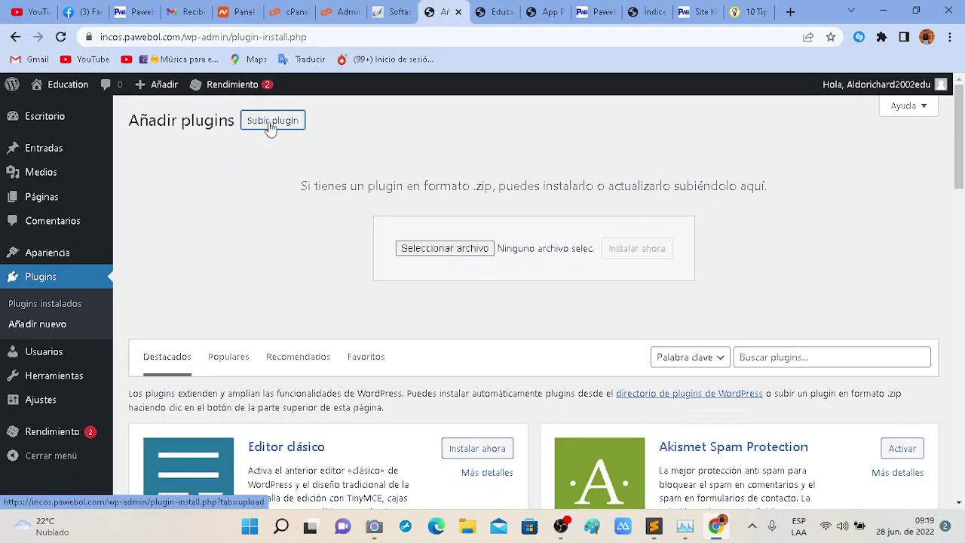
left_click(435, 254)
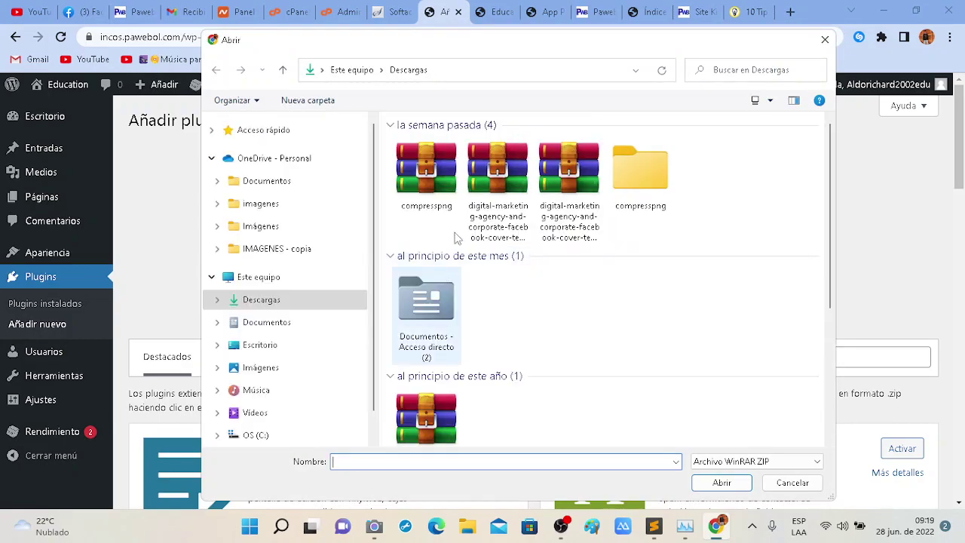
left_click(260, 345)
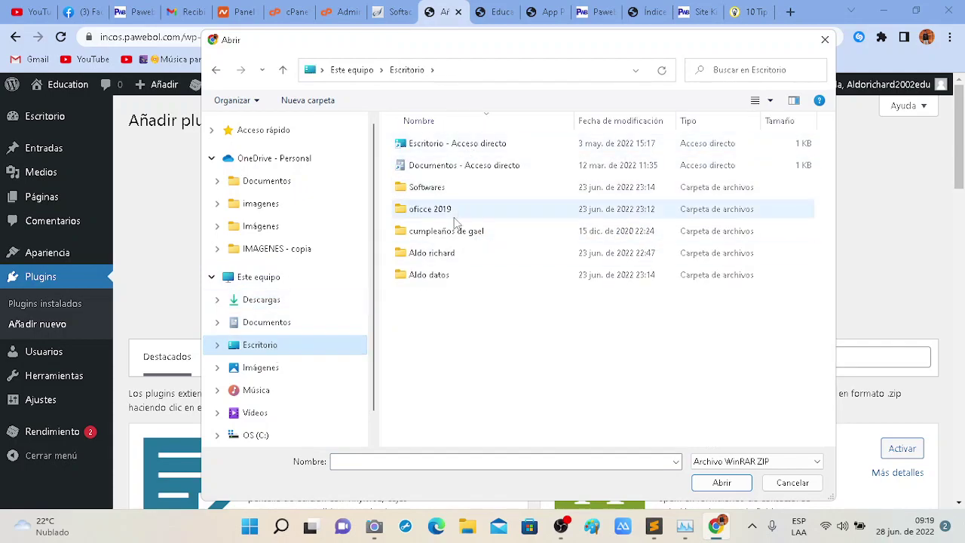
double_click(485, 274)
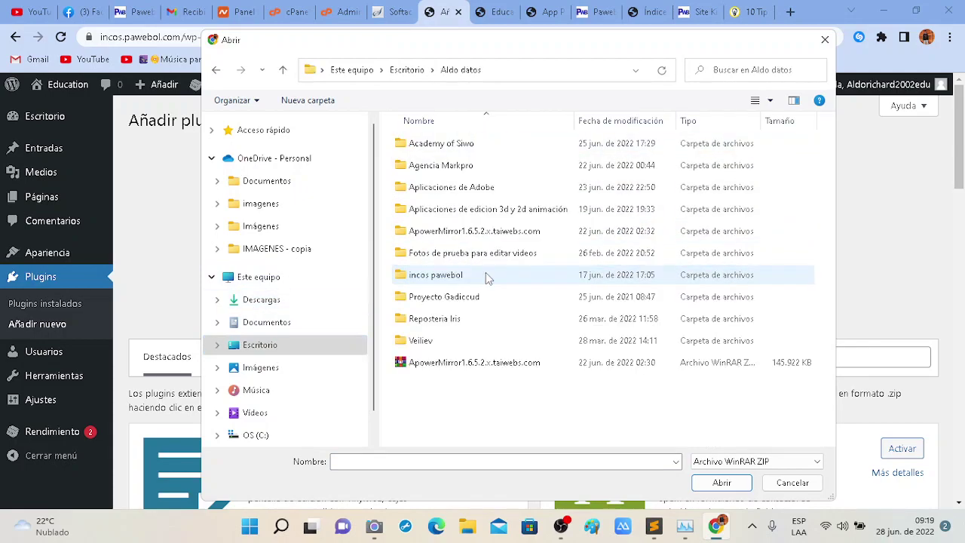
double_click(482, 146)
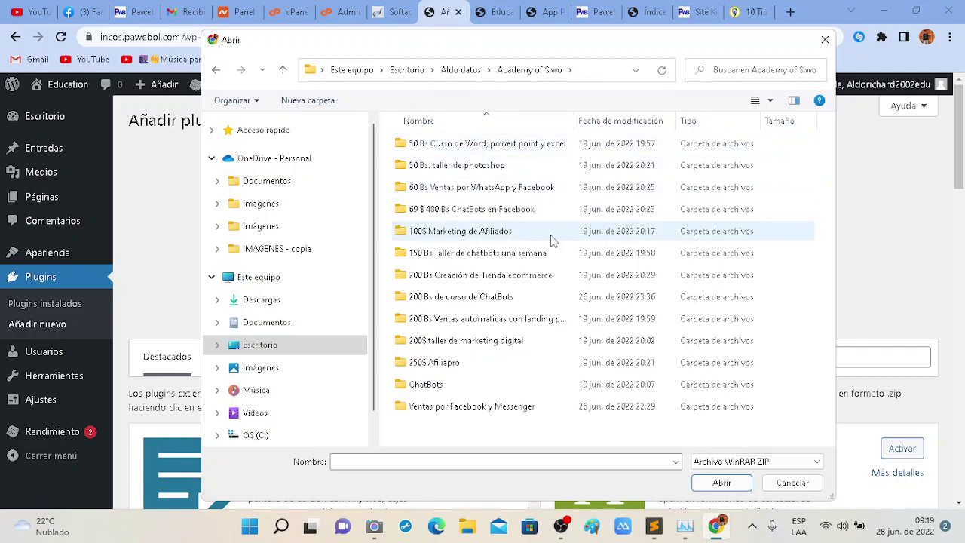
double_click(552, 240)
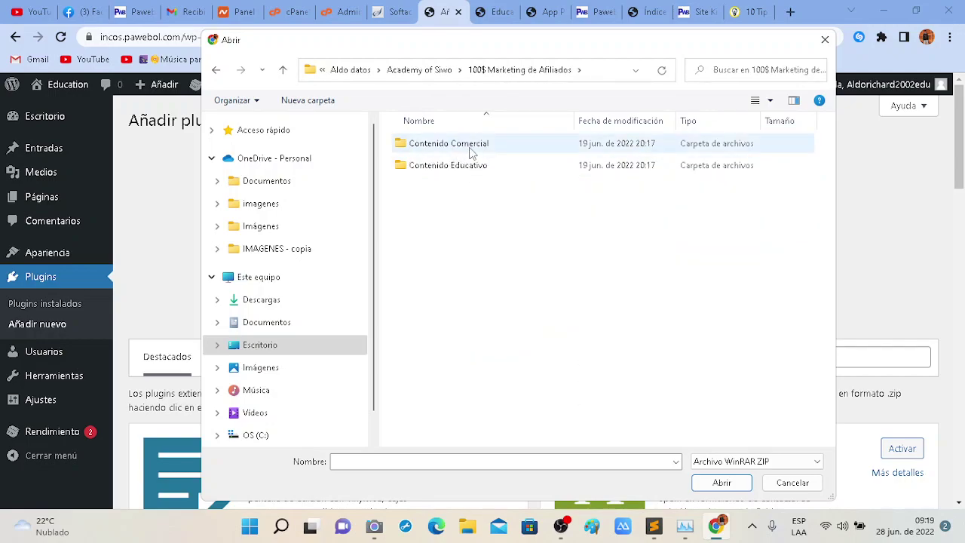
double_click(496, 168)
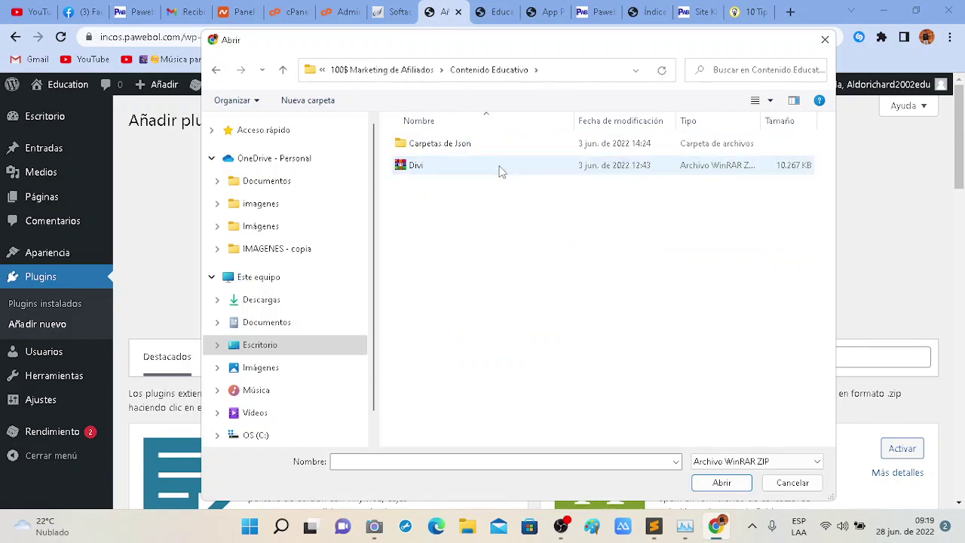
left_click(470, 166)
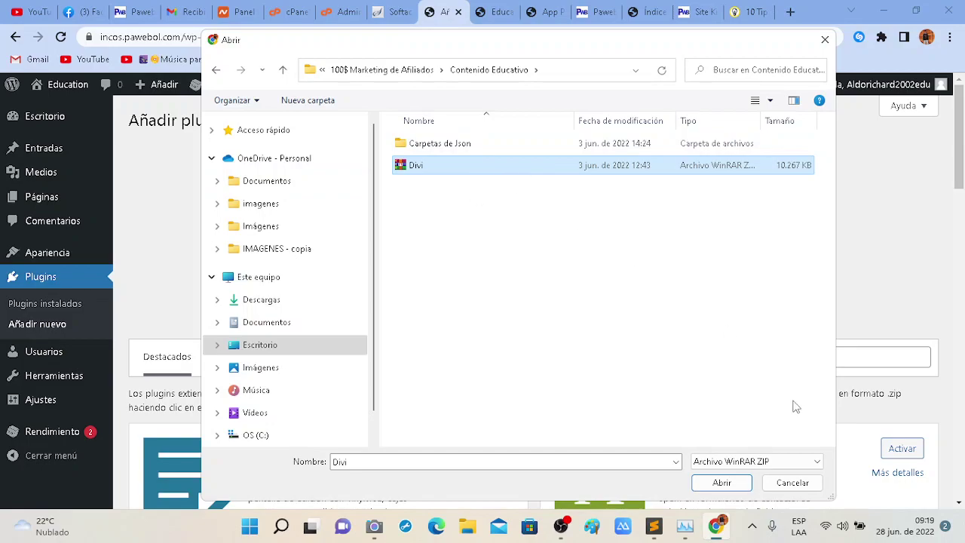
left_click(720, 484)
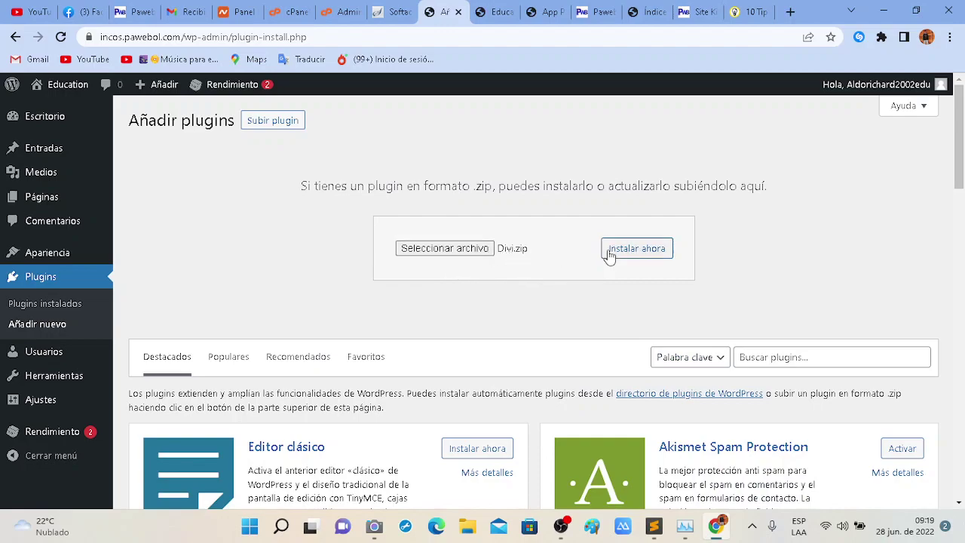
left_click(638, 255)
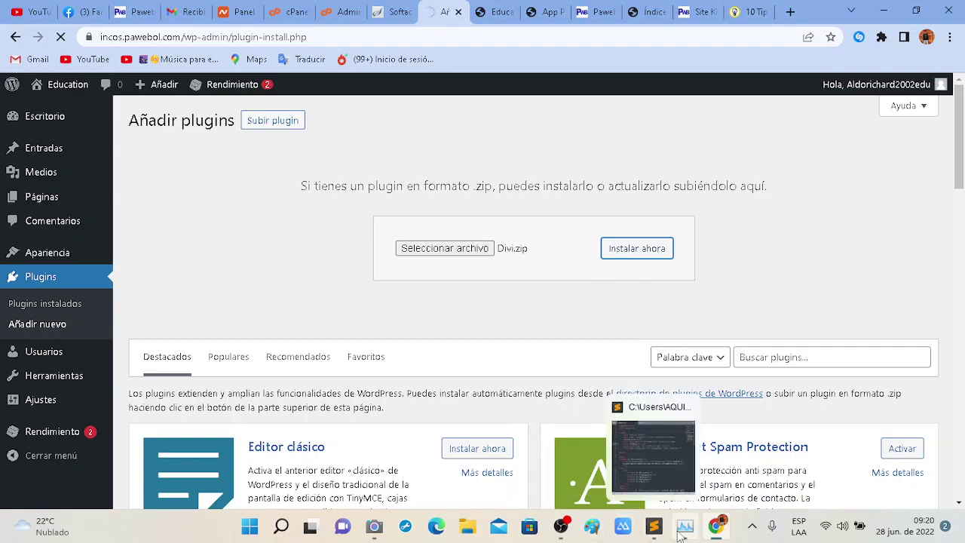
Open File Explorer and go from Escritorio into the Academy of Siwo folder.
left_click(654, 528)
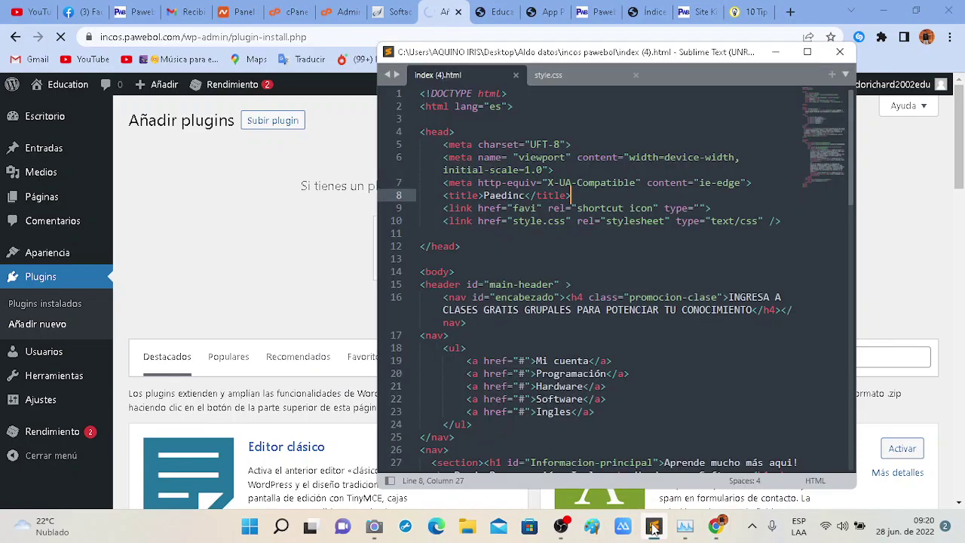
left_click(469, 529)
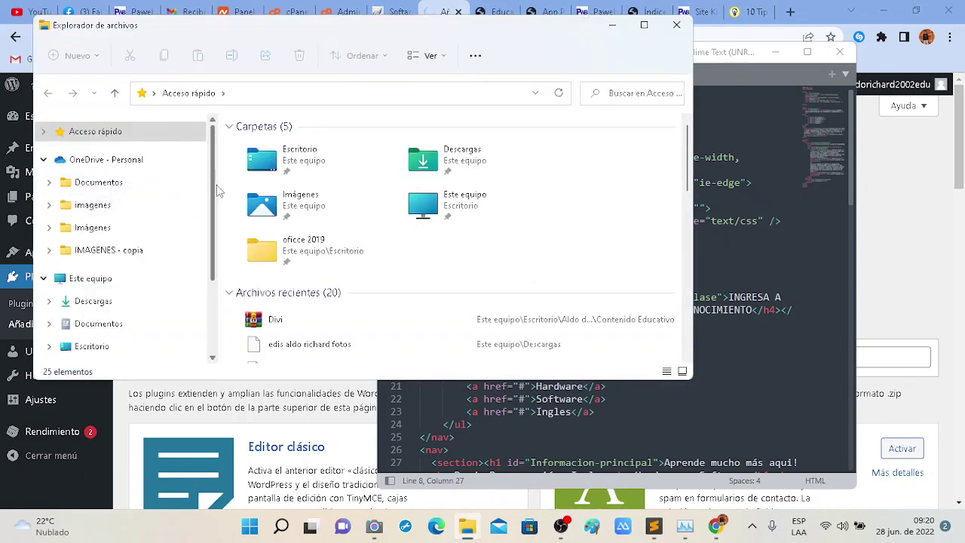
scroll(216, 185, "down", 1)
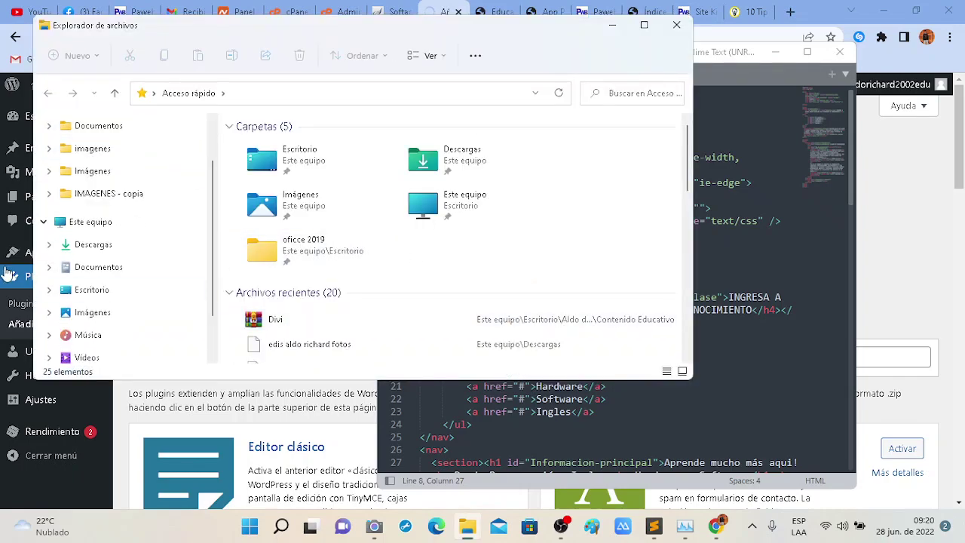
left_click(105, 298)
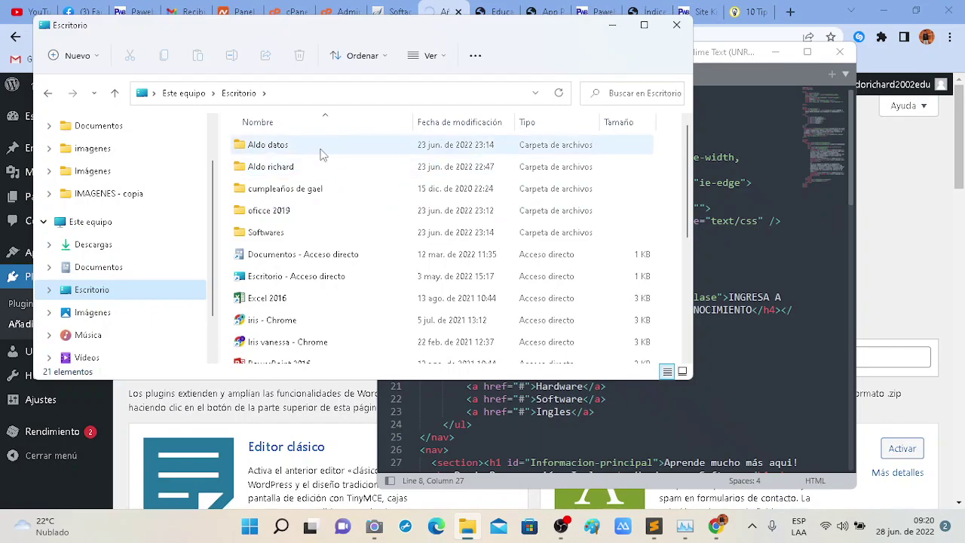
left_click(322, 153)
double_click(320, 151)
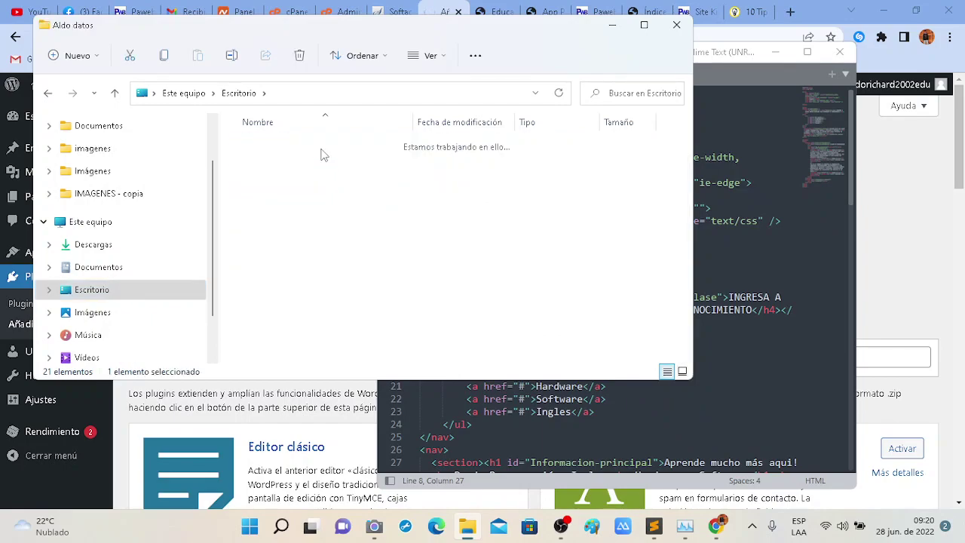
left_click(314, 152)
double_click(313, 147)
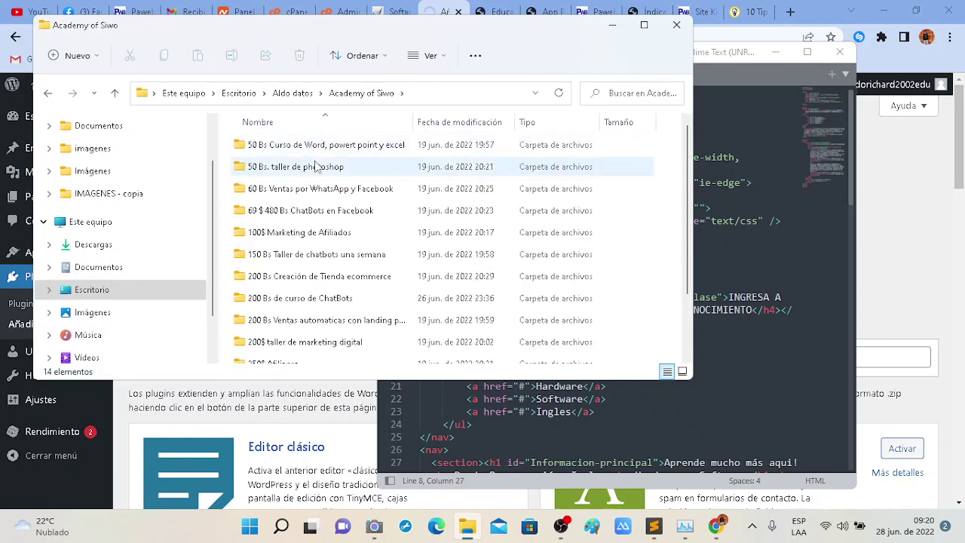
Go through 100$ Marketing de Afiliados and Contenido Educativo into Carpetas de Json, then open the gardening JSON file.
double_click(346, 236)
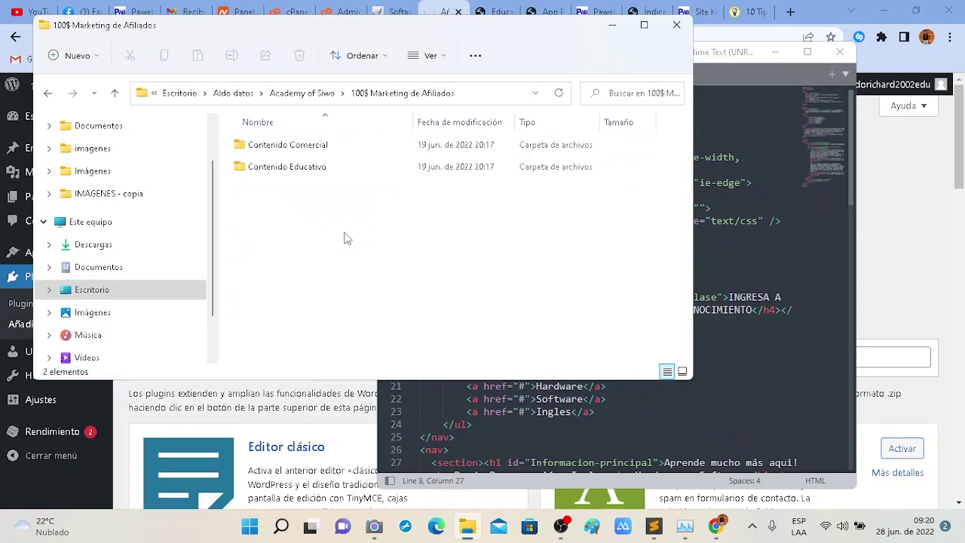
double_click(372, 169)
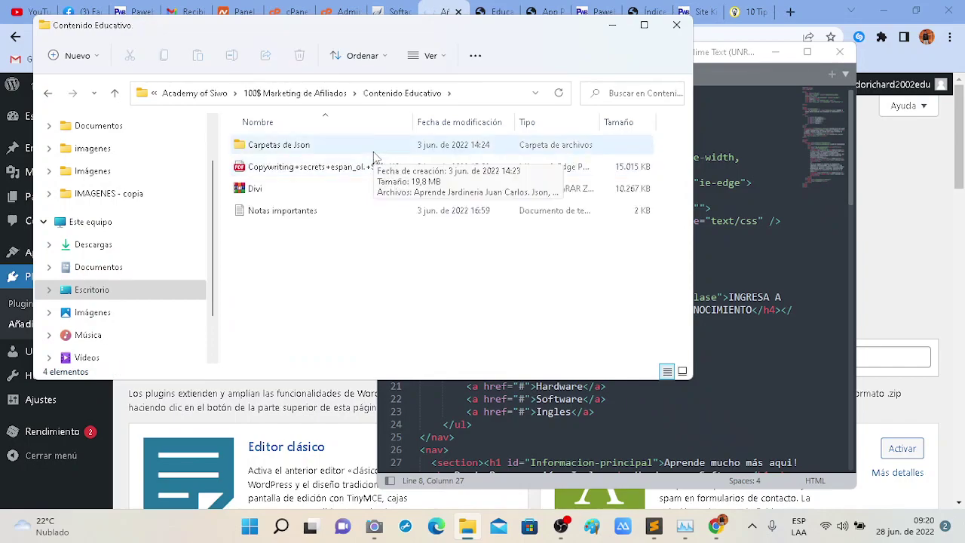
double_click(374, 154)
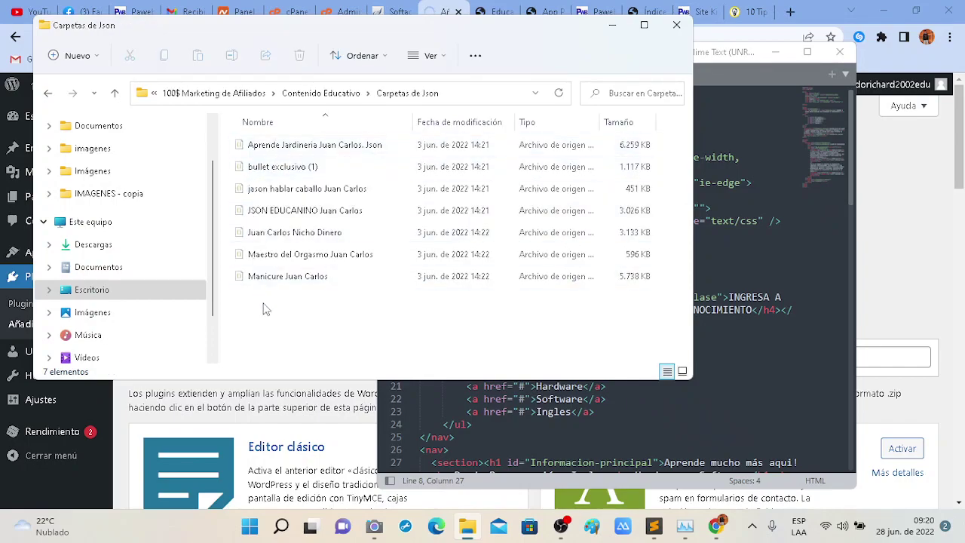
left_click_drag(284, 317, 309, 298)
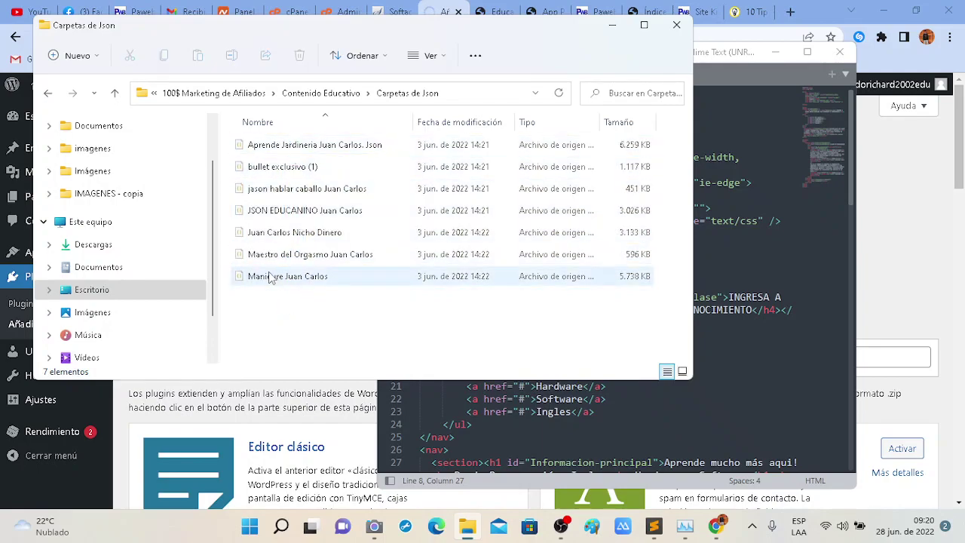
left_click(612, 151)
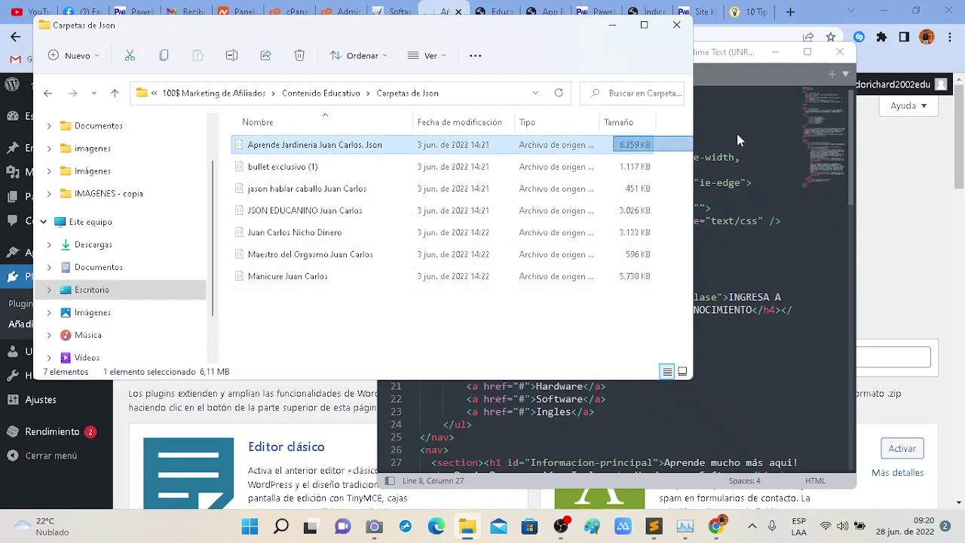
left_click(603, 149)
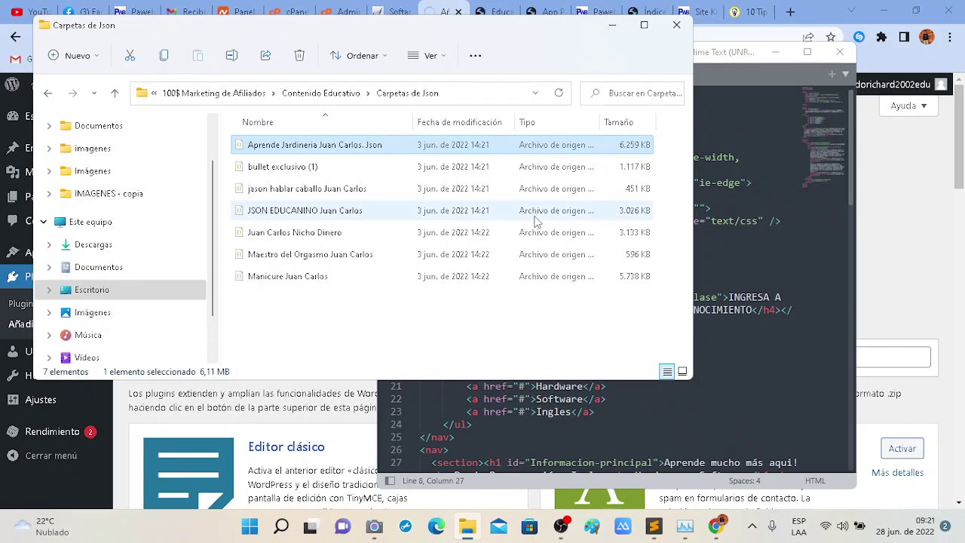
double_click(519, 145)
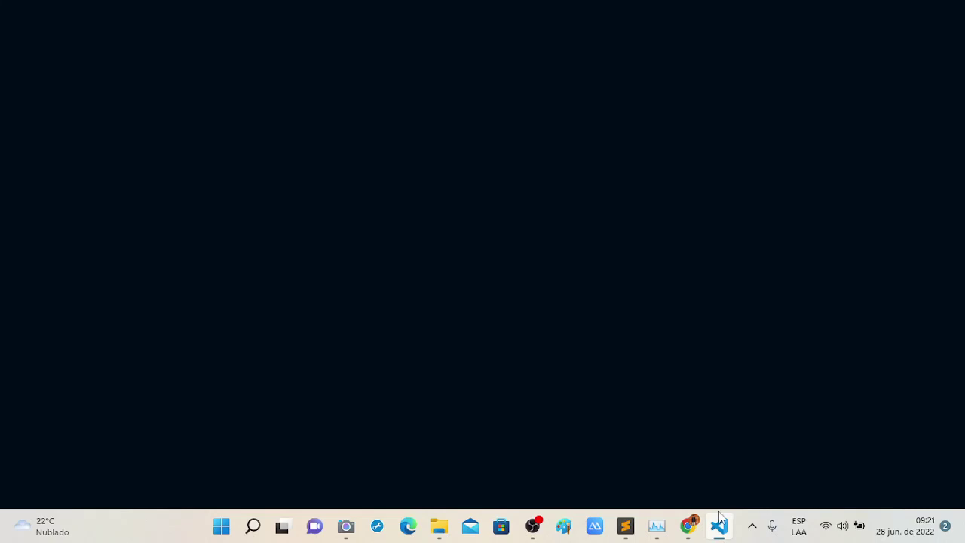
Scroll through the gardening JSON in VS Code, marking the type 4_4 column occurrences.
mouse_move(721, 527)
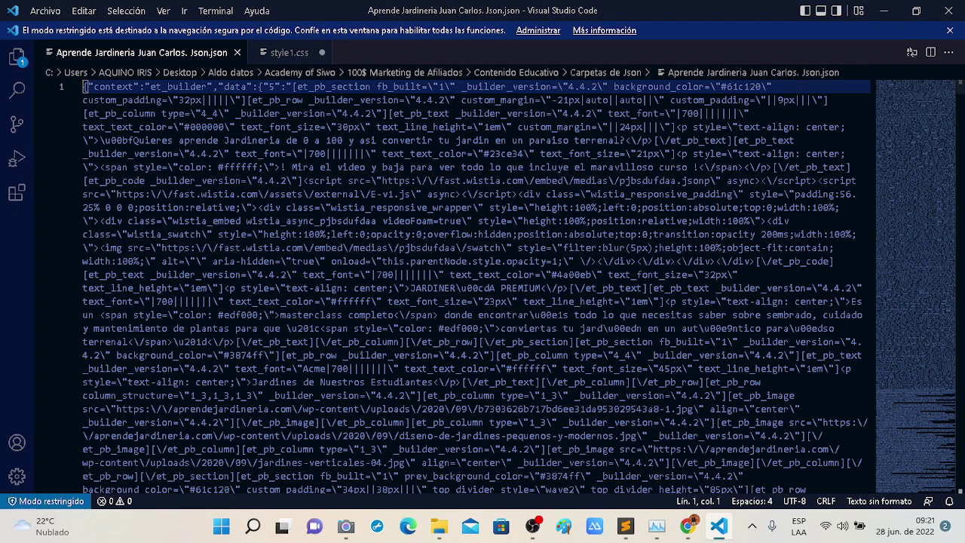
scroll(475, 287, "down", 2)
left_click(465, 182)
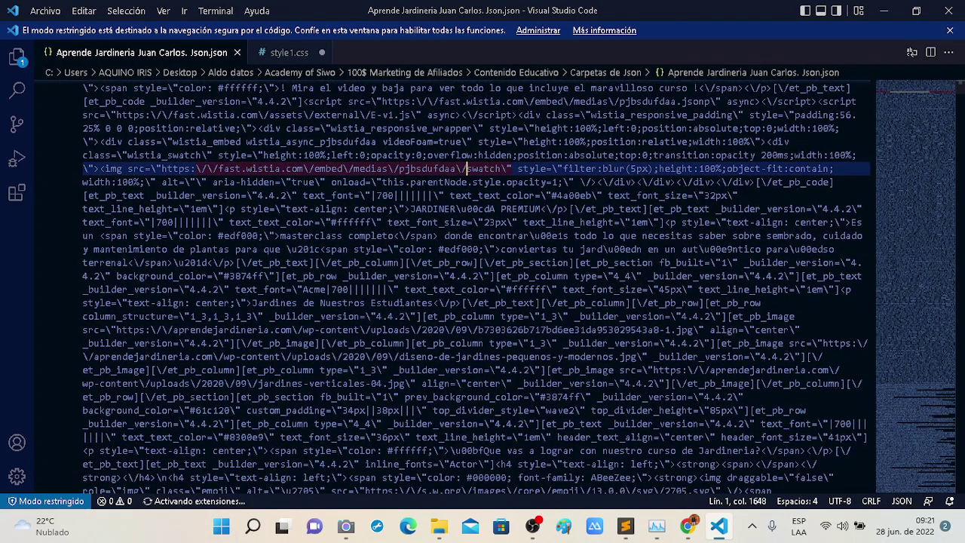
left_click(620, 276)
scroll(475, 287, "down", 10)
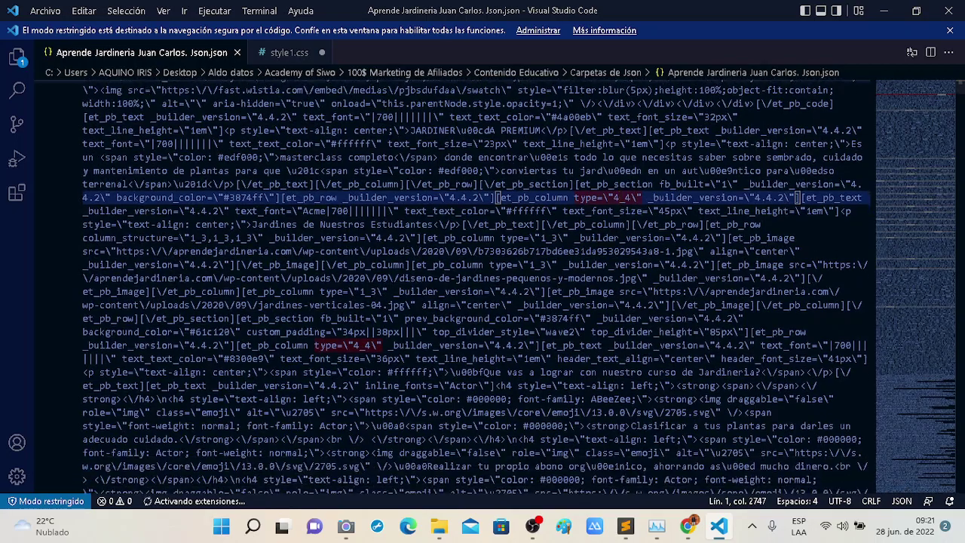
scroll(911, 300, "down", 15)
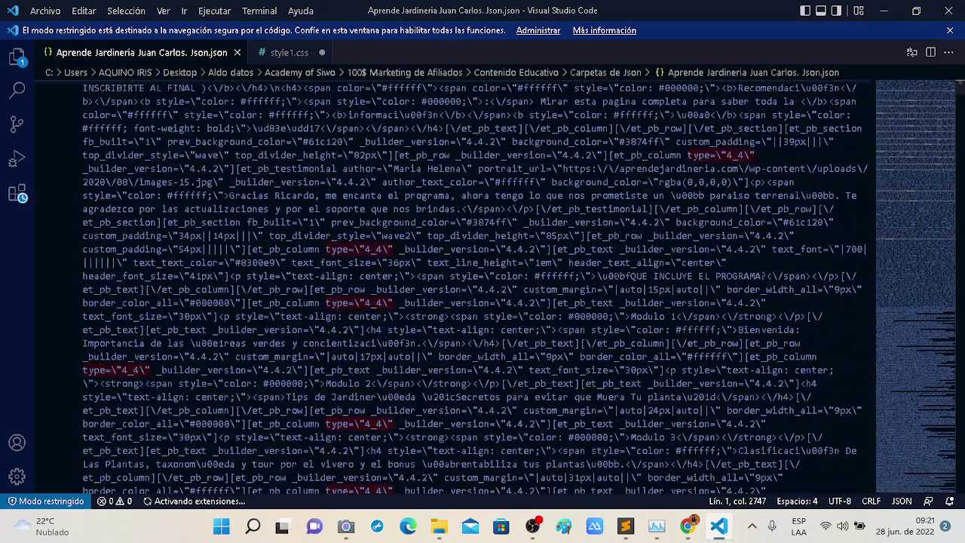
scroll(911, 300, "down", 5)
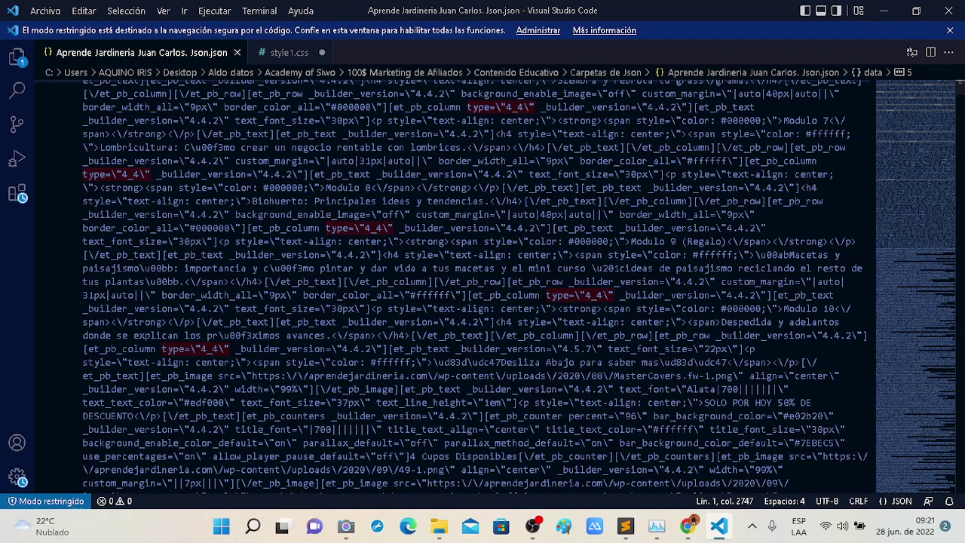
scroll(519, 286, "down", 8)
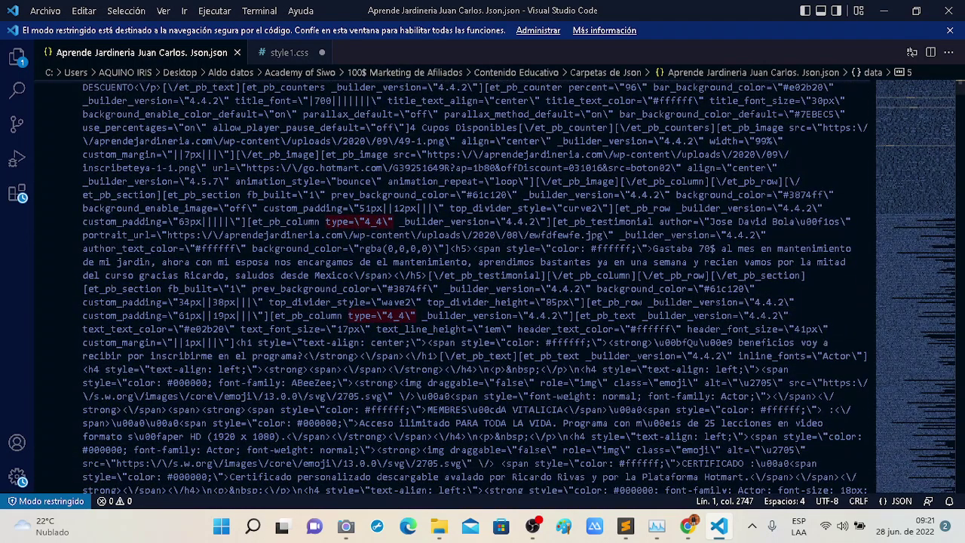
scroll(483, 287, "down", 10)
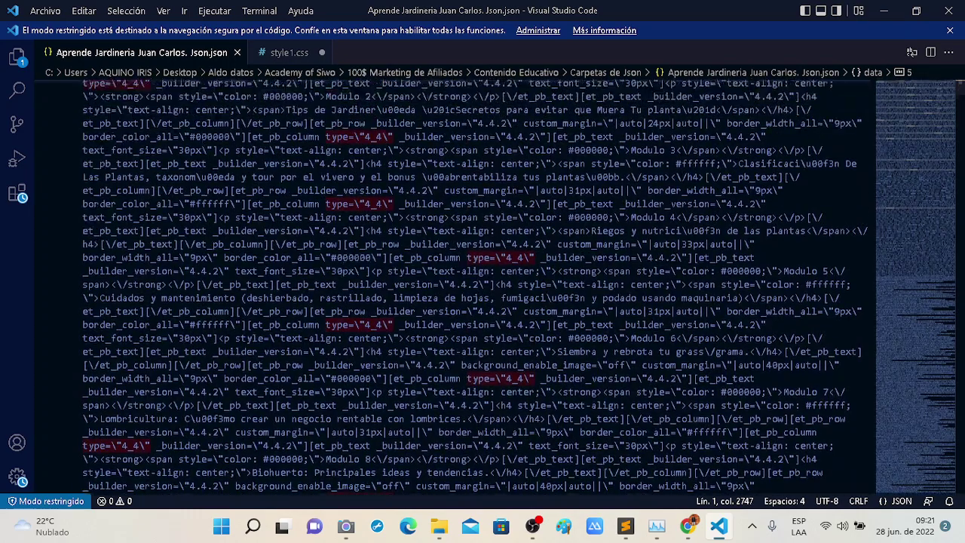
scroll(482, 286, "up", 15)
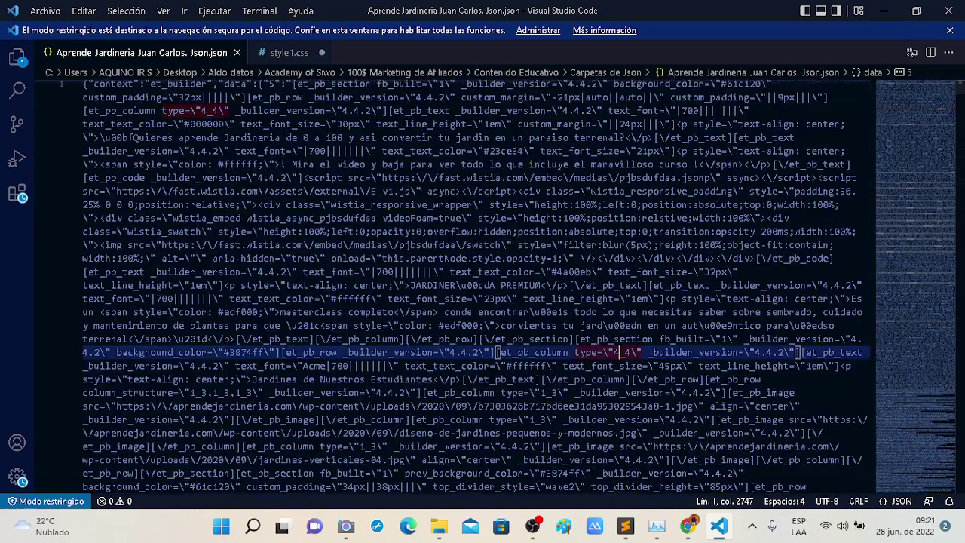
Select the wistia swatch image URL and scroll further through the builder code.
left_click_drag(162, 247, 512, 247)
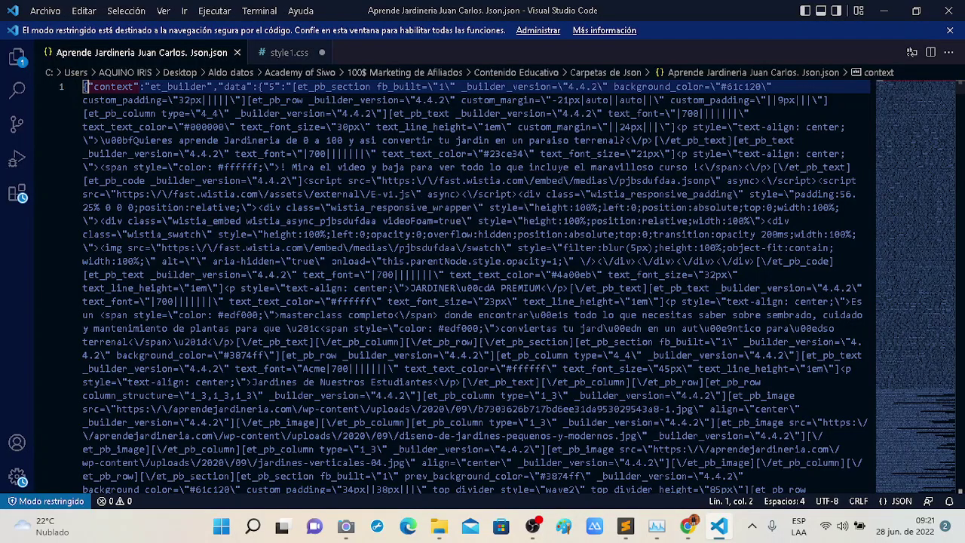
scroll(467, 286, "down", 20)
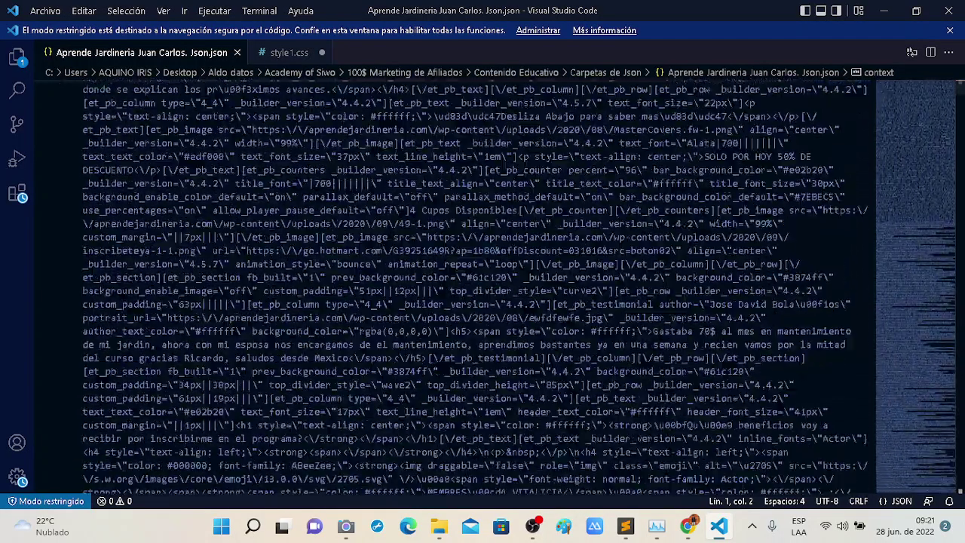
scroll(475, 286, "down", 20)
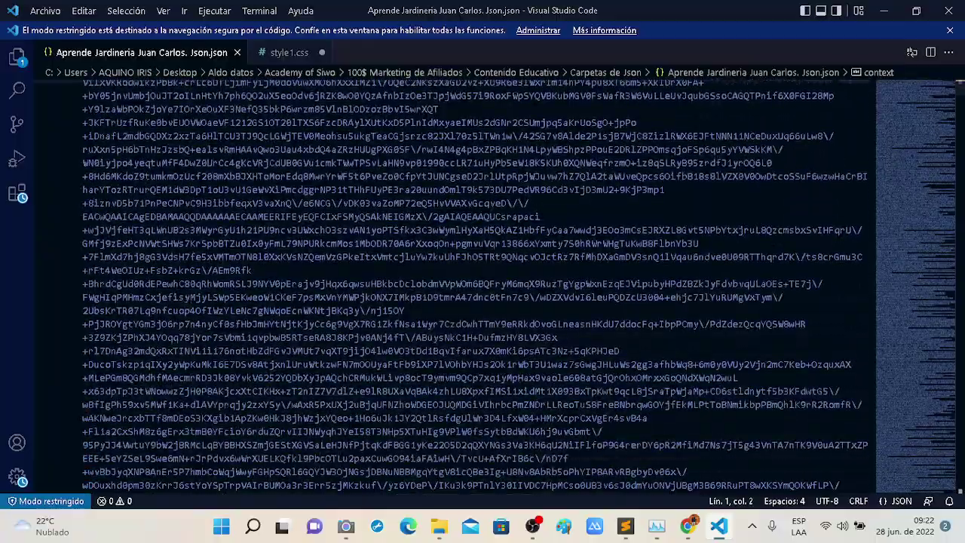
scroll(482, 287, "down", 5)
left_click(960, 102)
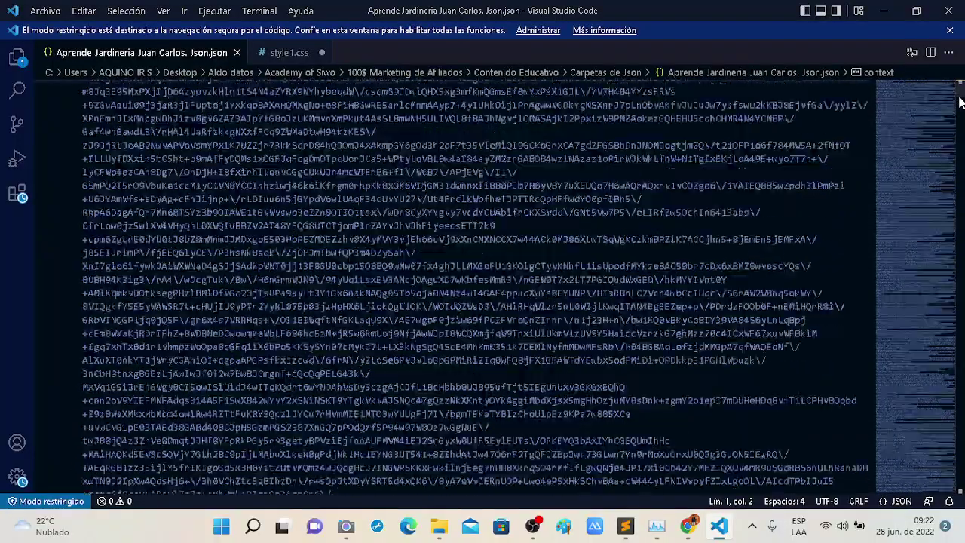
scroll(960, 102, "down", 15)
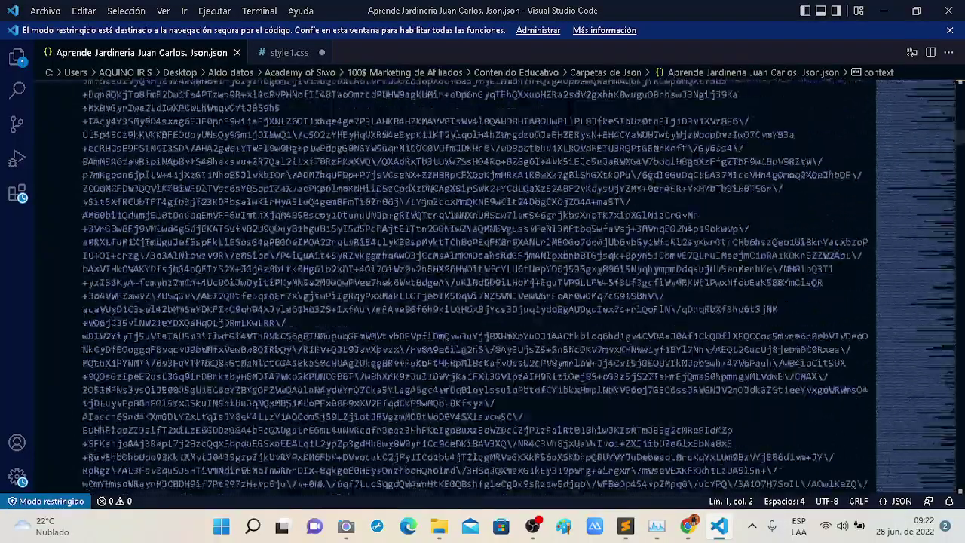
scroll(960, 102, "down", 15)
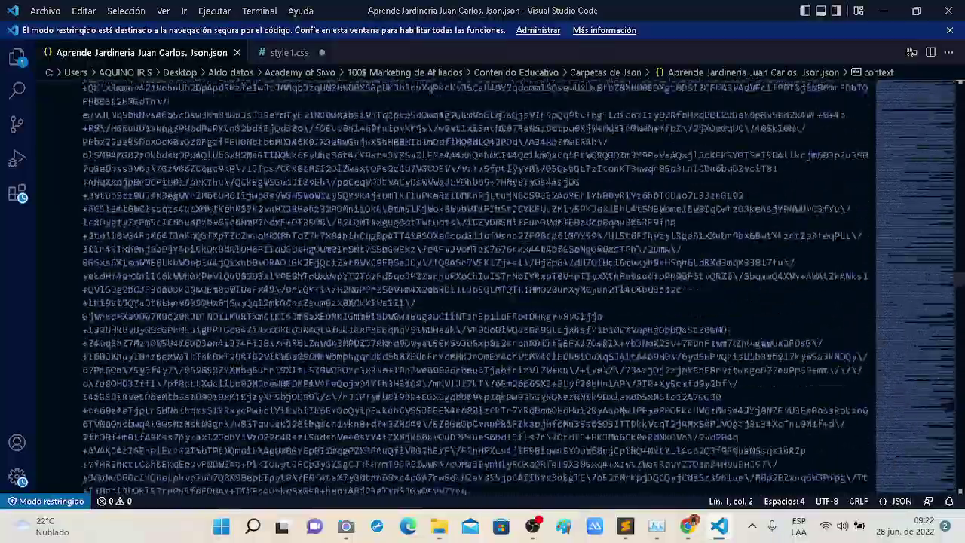
scroll(959, 102, "down", 10)
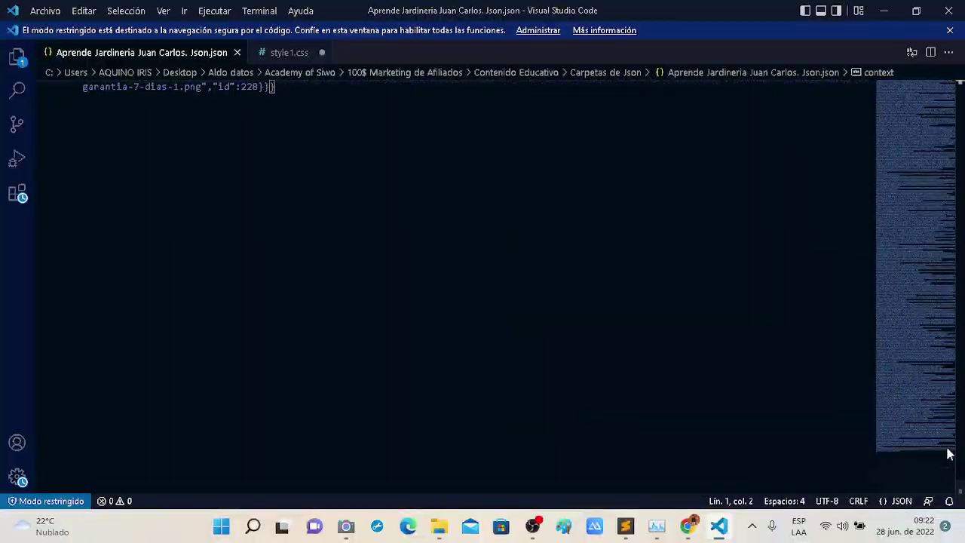
scroll(960, 475, "up", 5)
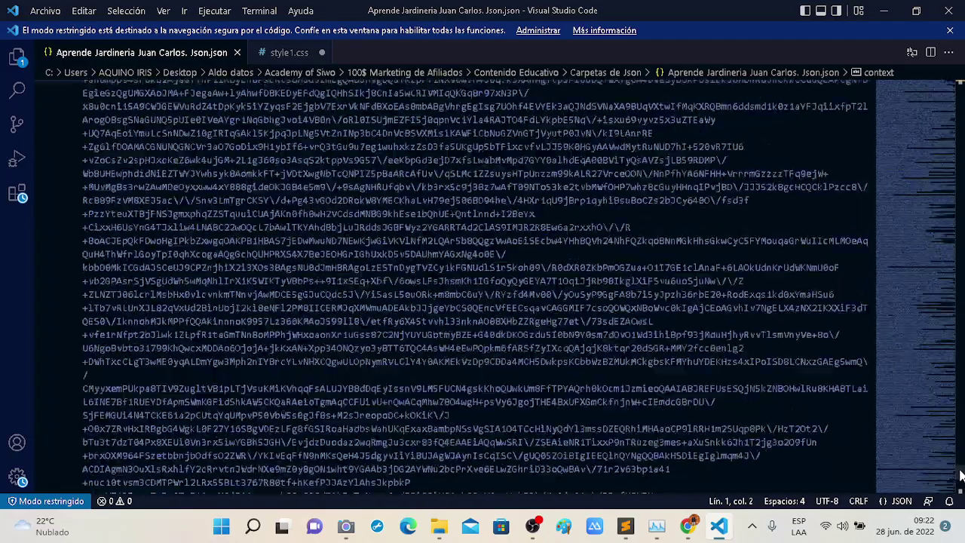
scroll(961, 475, "up", 5)
Click into the base64 image rows, typing a 'd', and dismiss the restricted-mode notice.
left_click(648, 411)
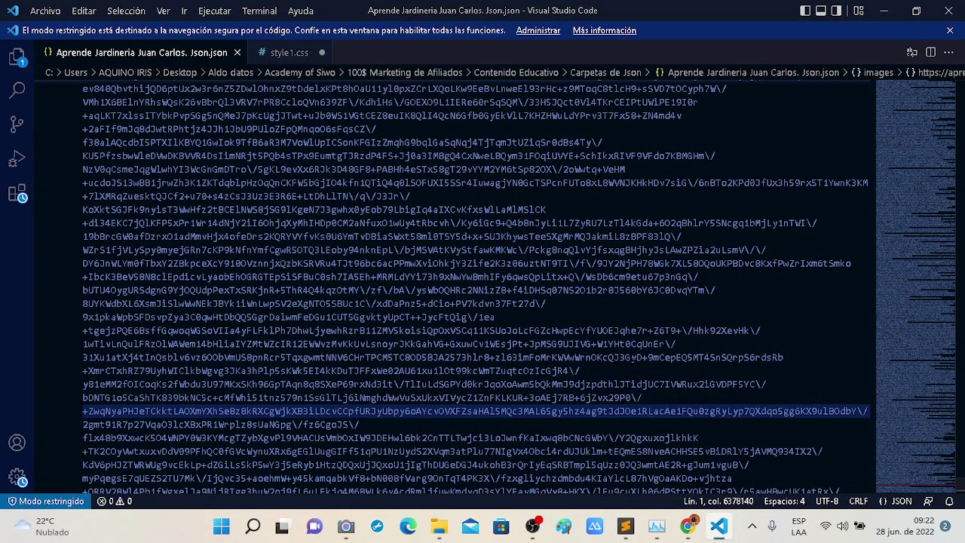
left_click(630, 357)
type("d")
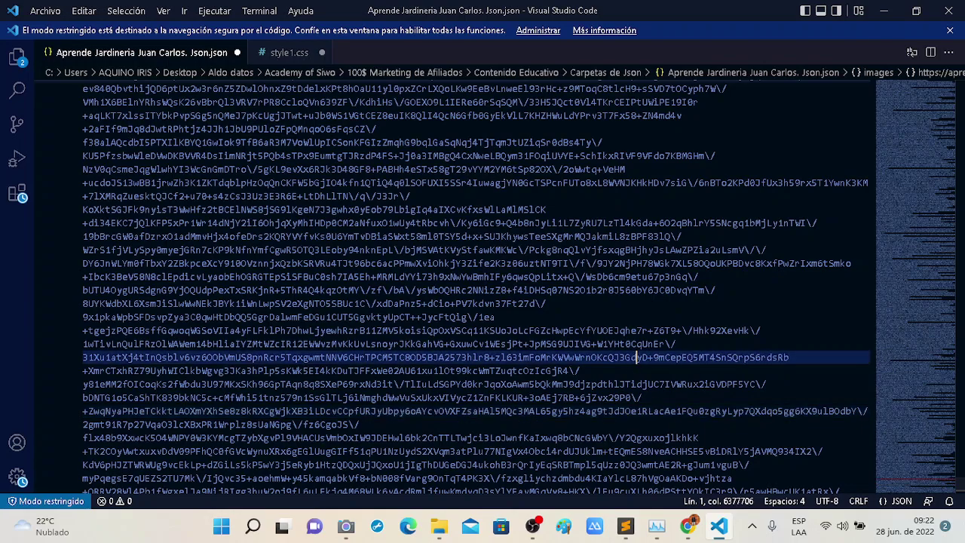
left_click(950, 31)
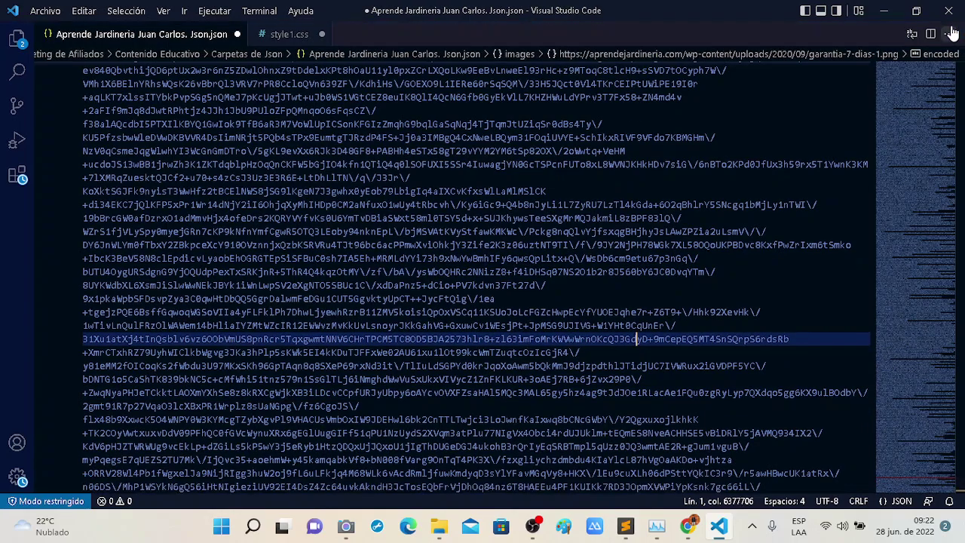
left_click(477, 190)
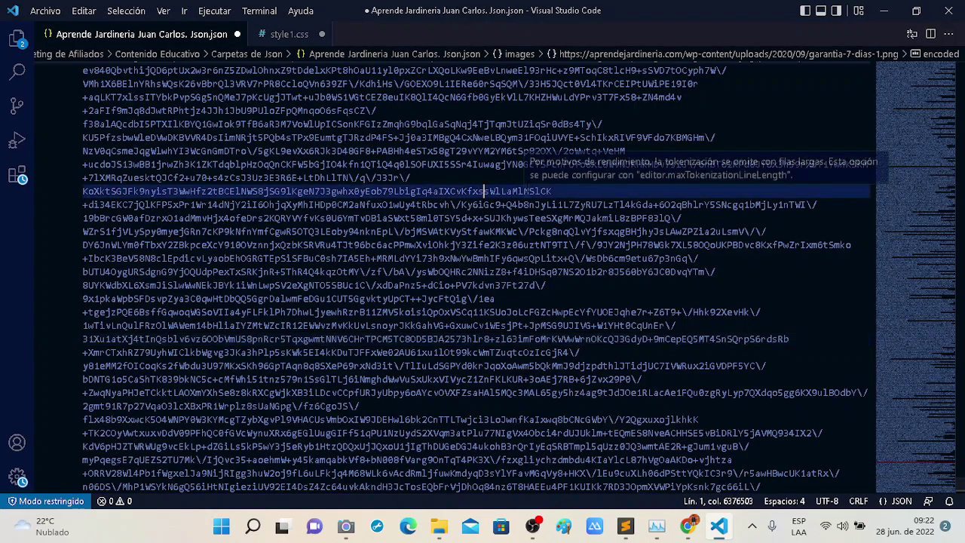
Close VS Code and bring Sublime Text and the Carpetas de Json window forward.
left_click(951, 22)
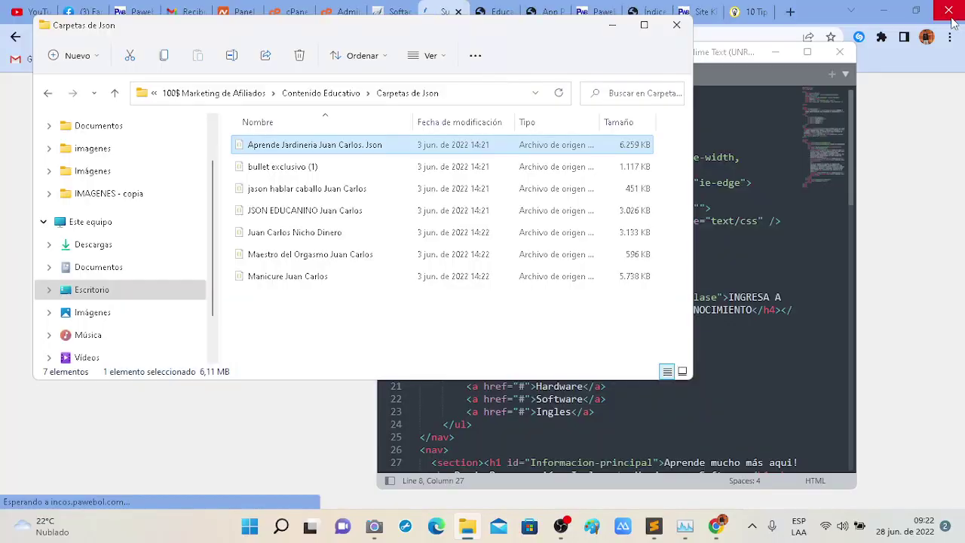
left_click(612, 28)
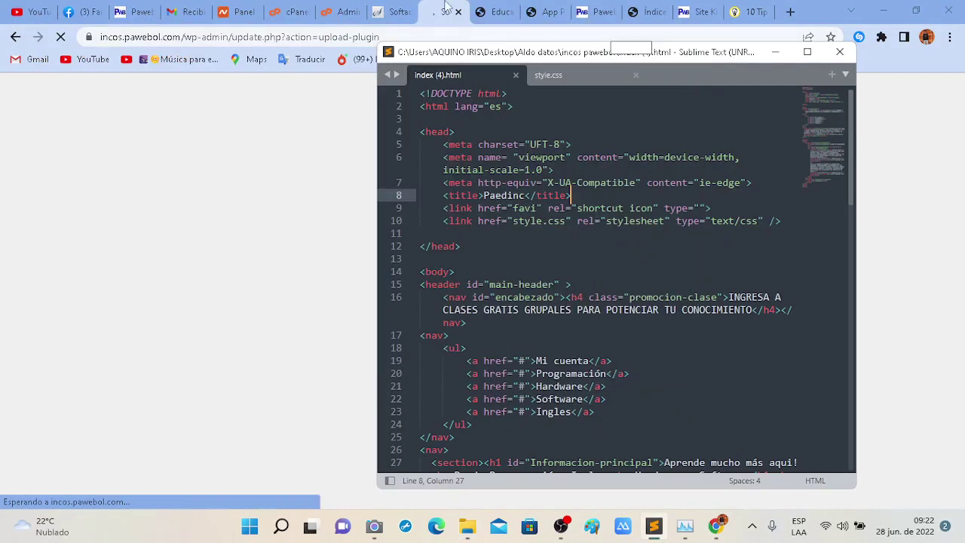
left_click(259, 138)
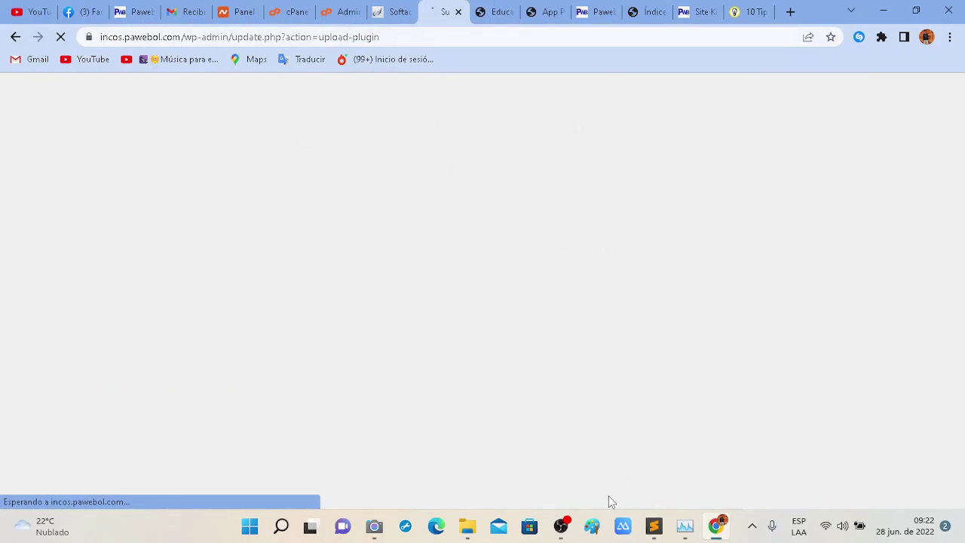
left_click(653, 526)
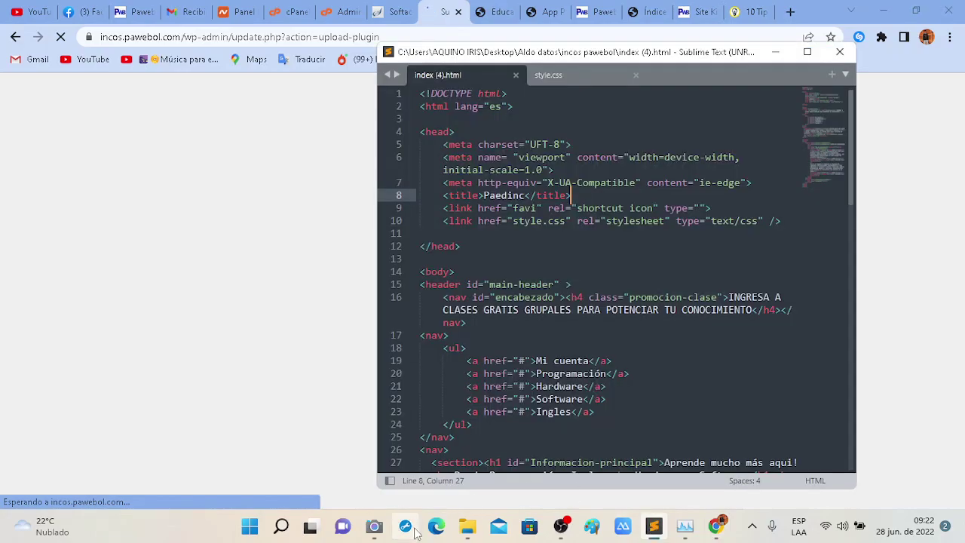
left_click(467, 526)
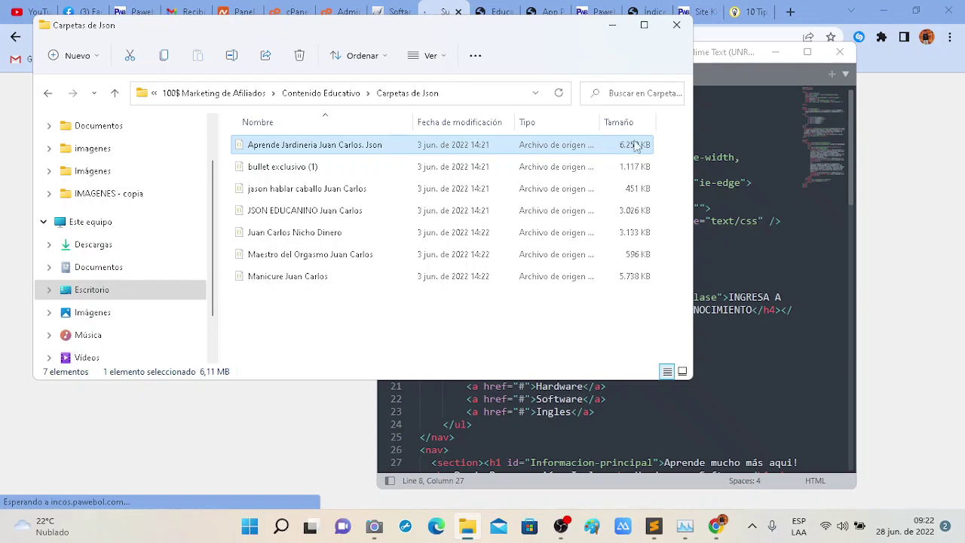
Drag the gardening JSON onto Sublime Text and scroll along its single line of layout code.
left_click_drag(743, 98, 760, 71)
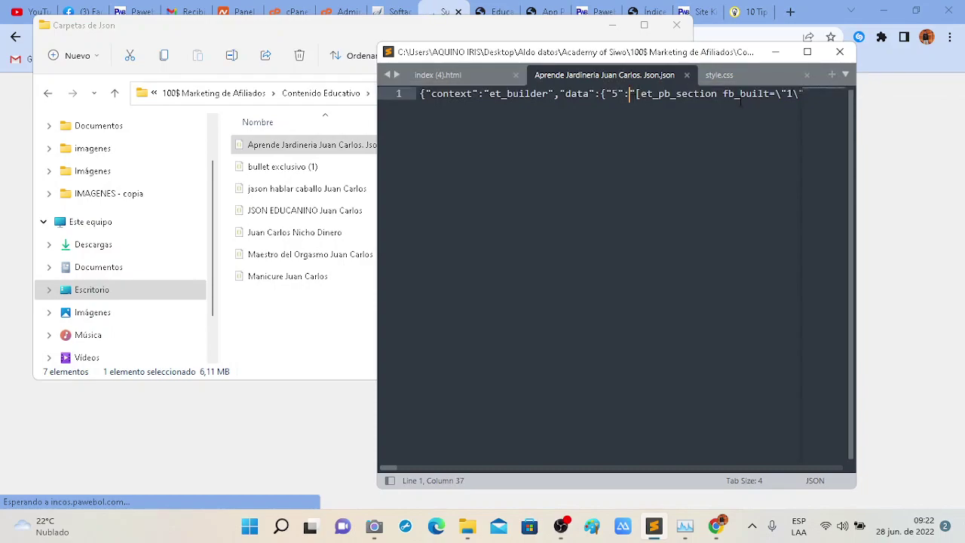
scroll(740, 102, "right", 10)
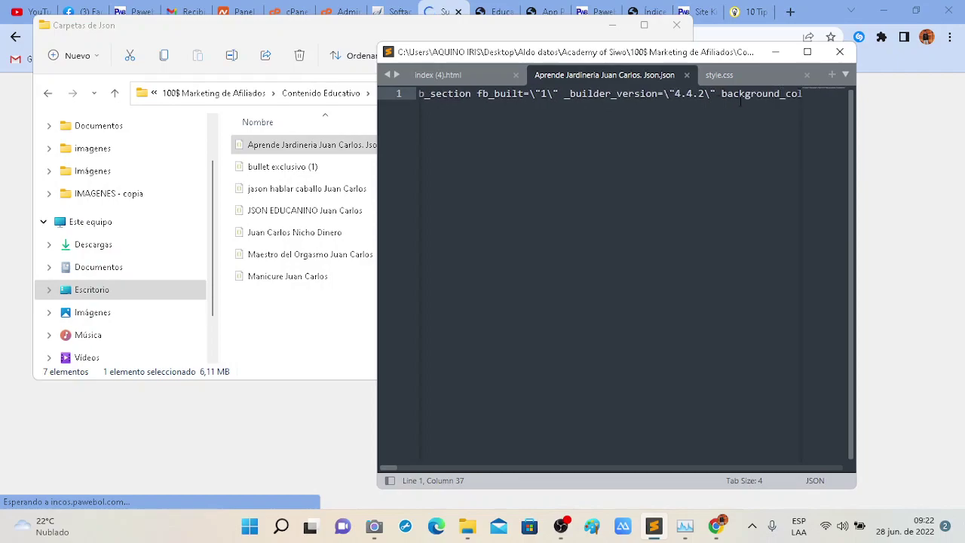
scroll(741, 102, "right", 20)
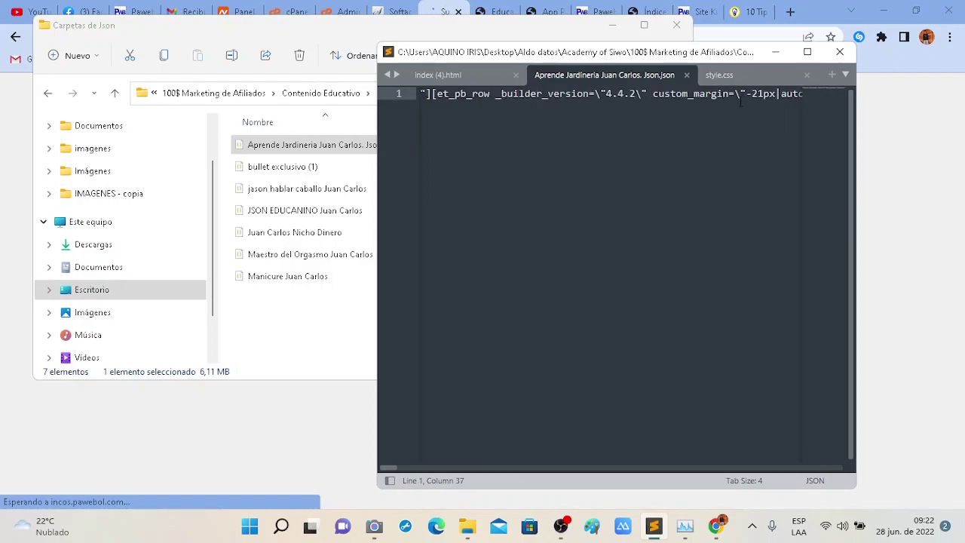
scroll(741, 102, "right", 10)
scroll(678, 98, "right", 1)
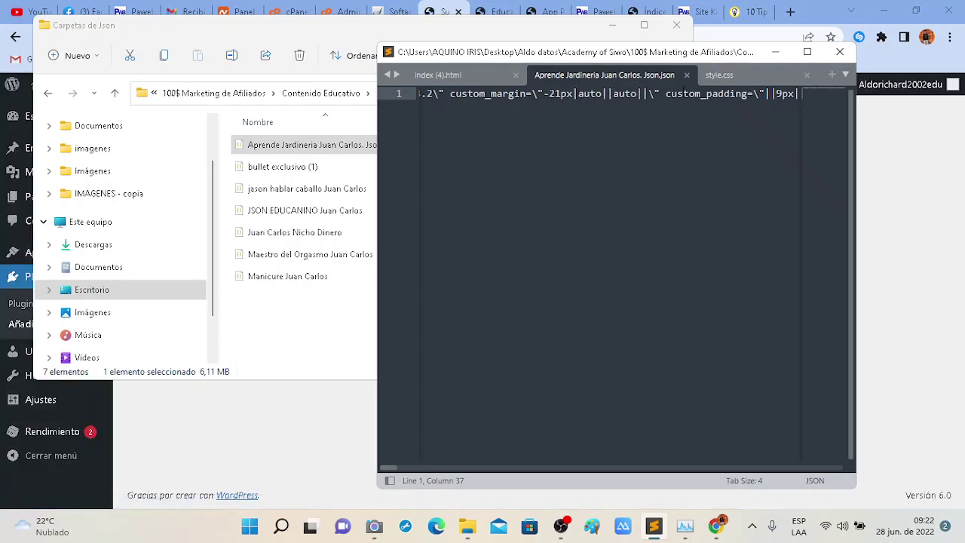
Read the Divi.zip failure message about the package not unpacking, then return to the plugin installer.
left_click(192, 408)
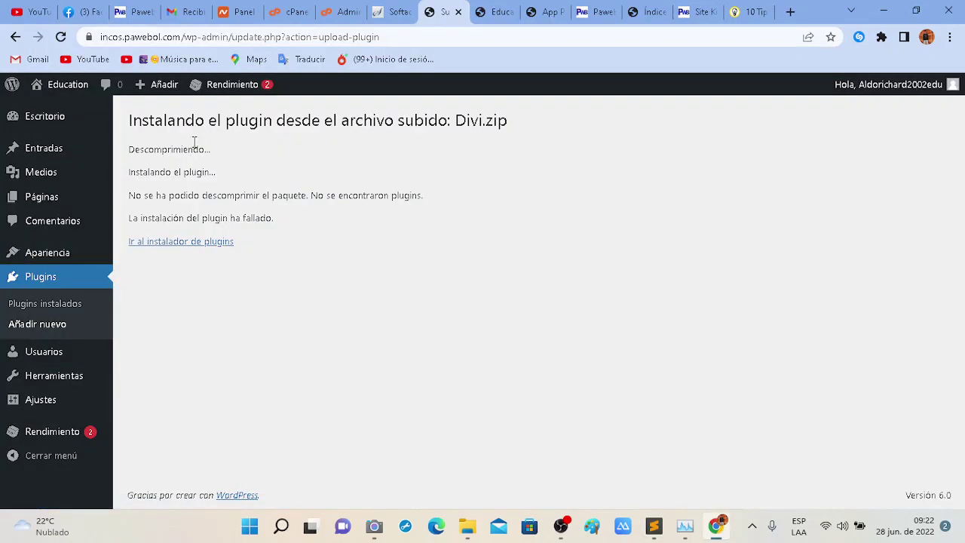
left_click_drag(187, 120, 449, 121)
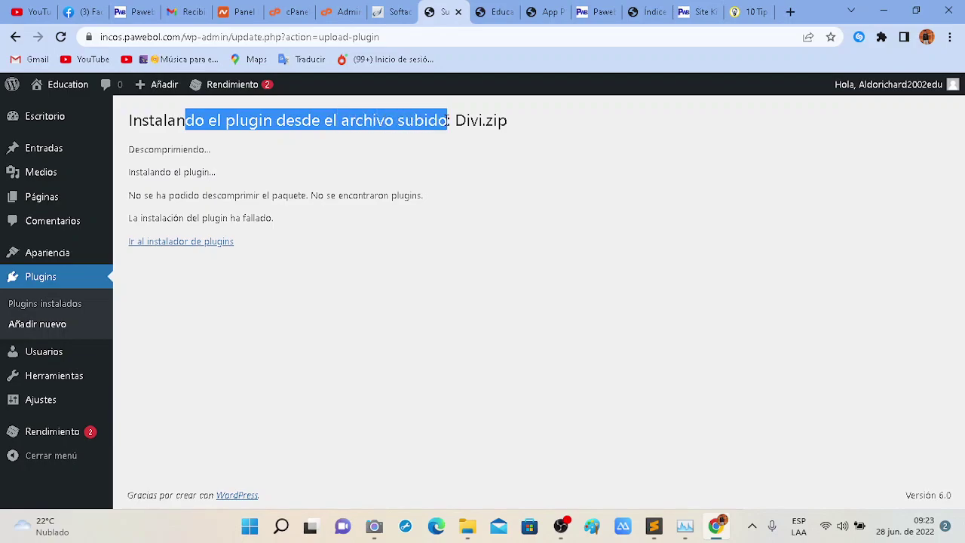
left_click(160, 162)
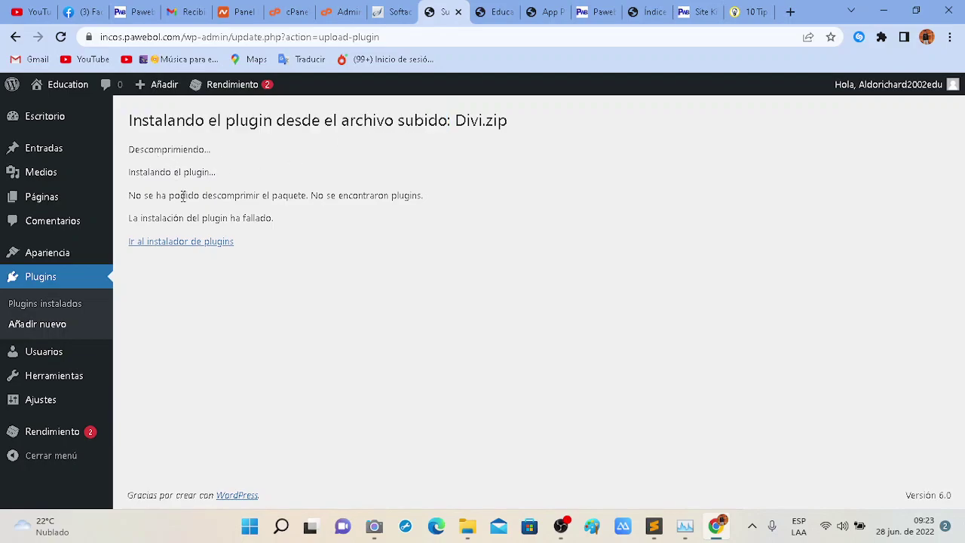
left_click_drag(182, 196, 328, 200)
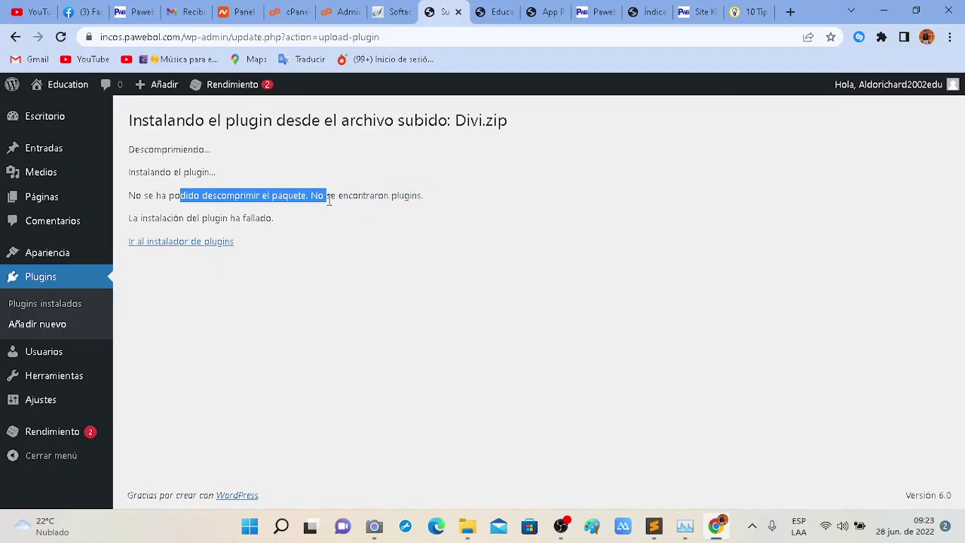
left_click(172, 247)
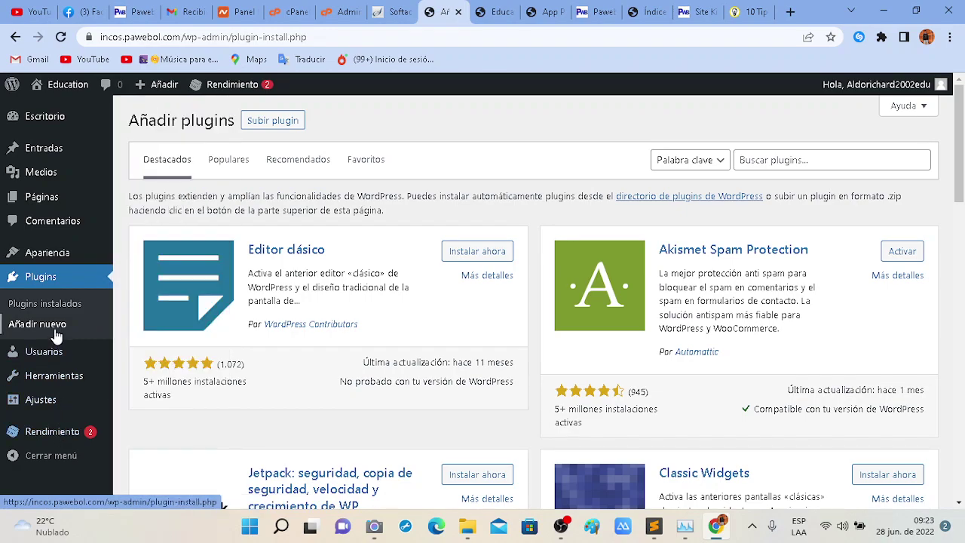
Check the Inactivo and Dependientes plugin filters and the Subir plugin form, then return to Plugins instalados.
left_click(73, 285)
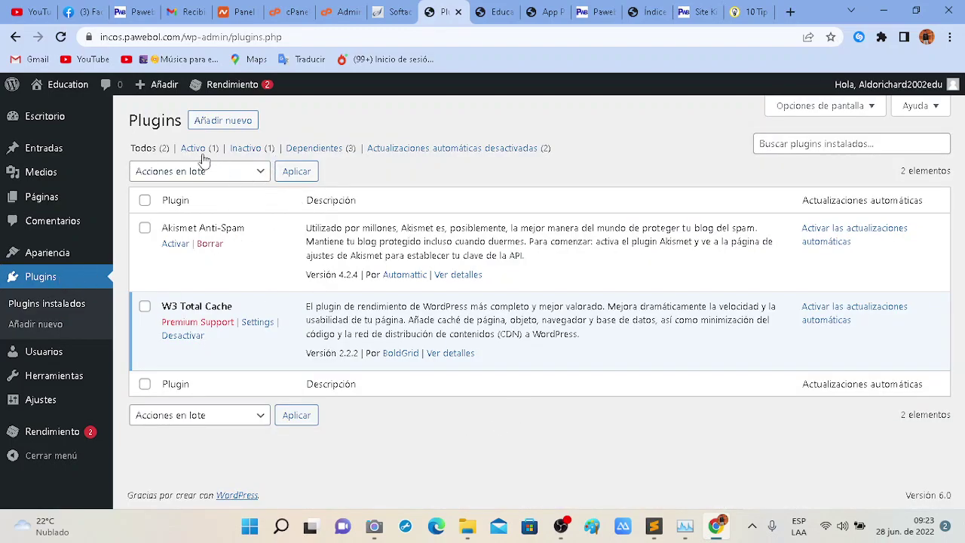
left_click(260, 150)
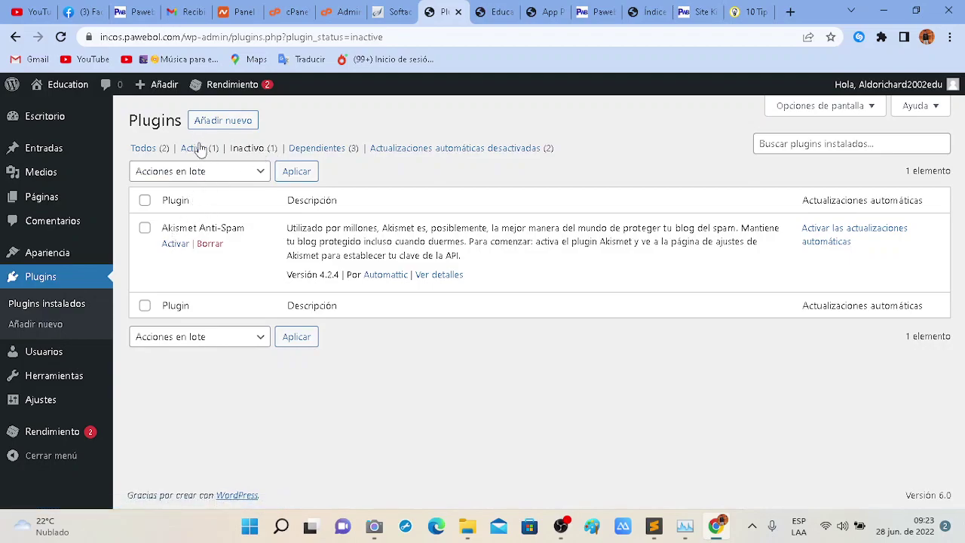
left_click(326, 150)
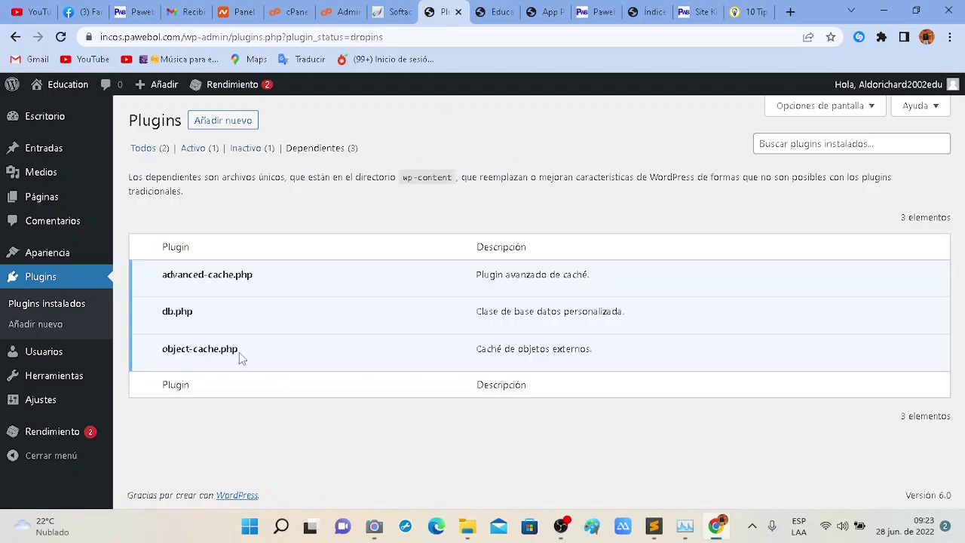
left_click(212, 123)
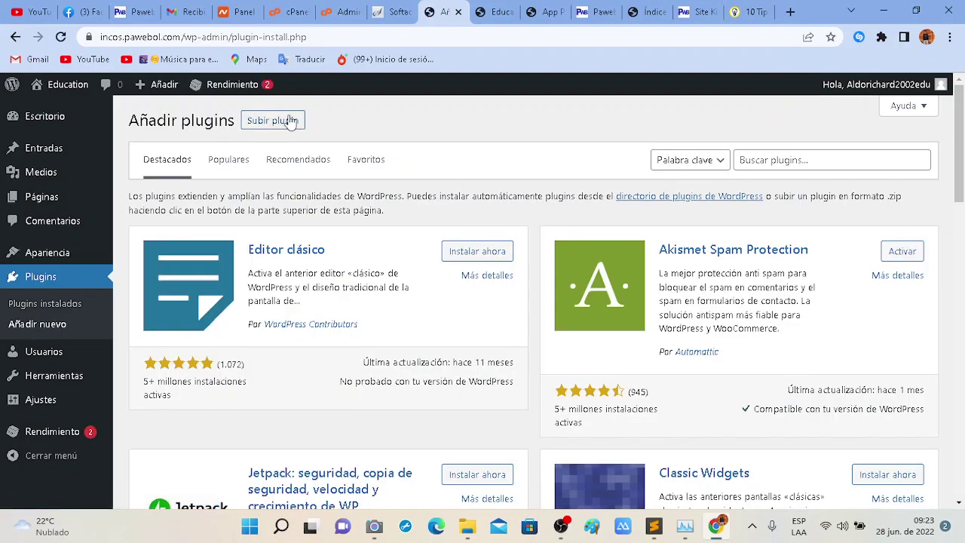
left_click(292, 123)
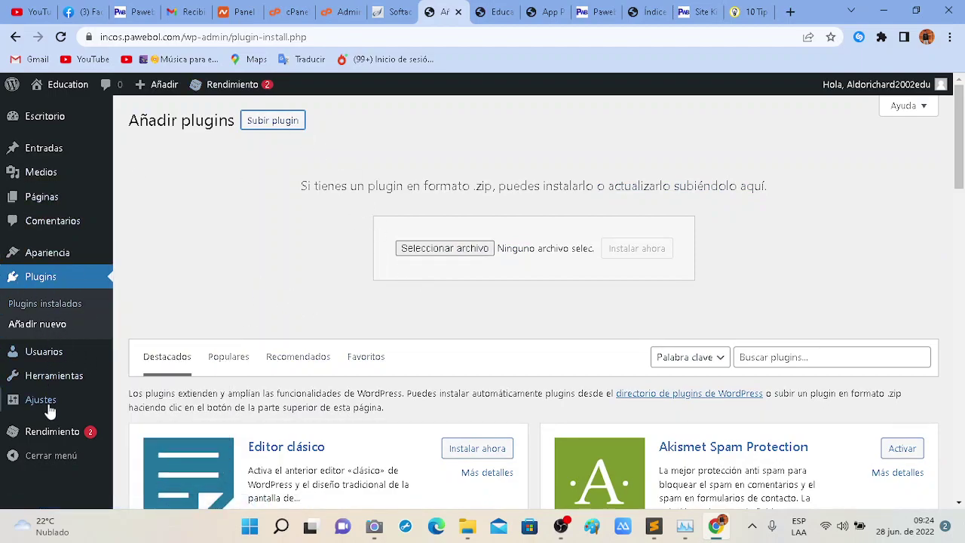
left_click(70, 307)
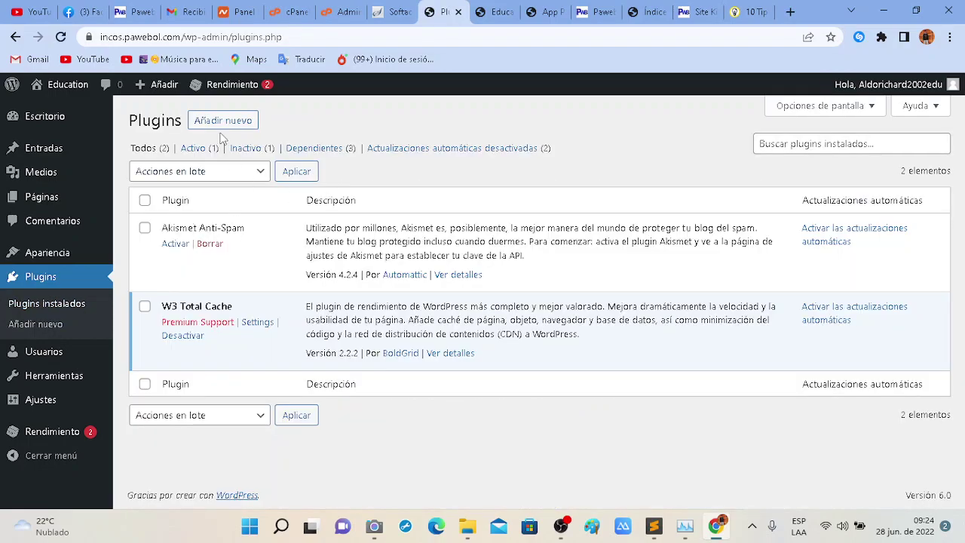
Go to Añadir nuevo, switching between the Carpetas de Json window and the browser.
left_click(228, 128)
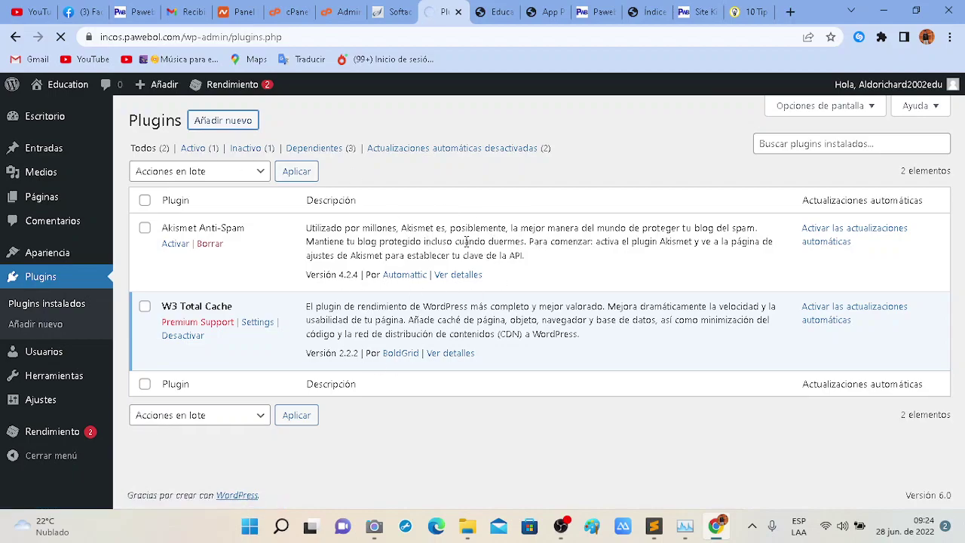
left_click(467, 525)
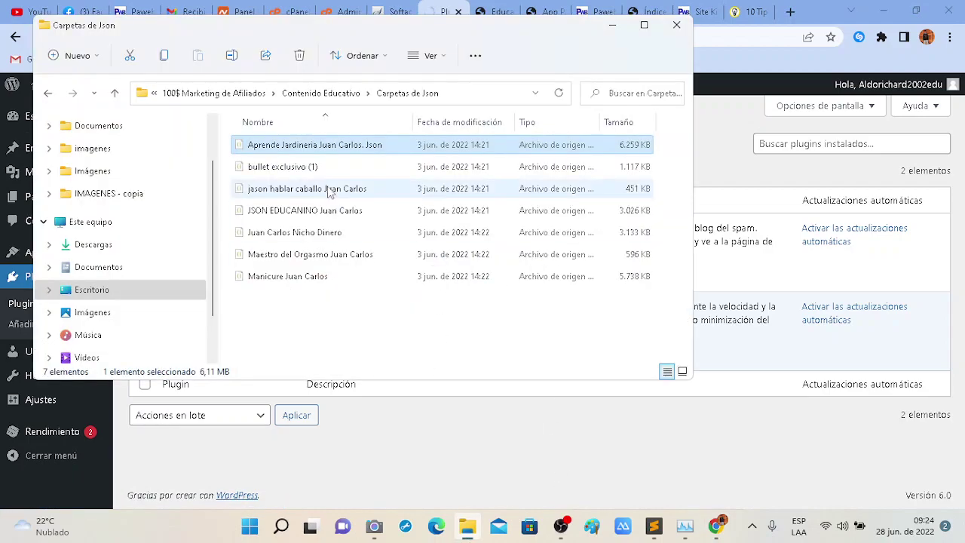
left_click(413, 436)
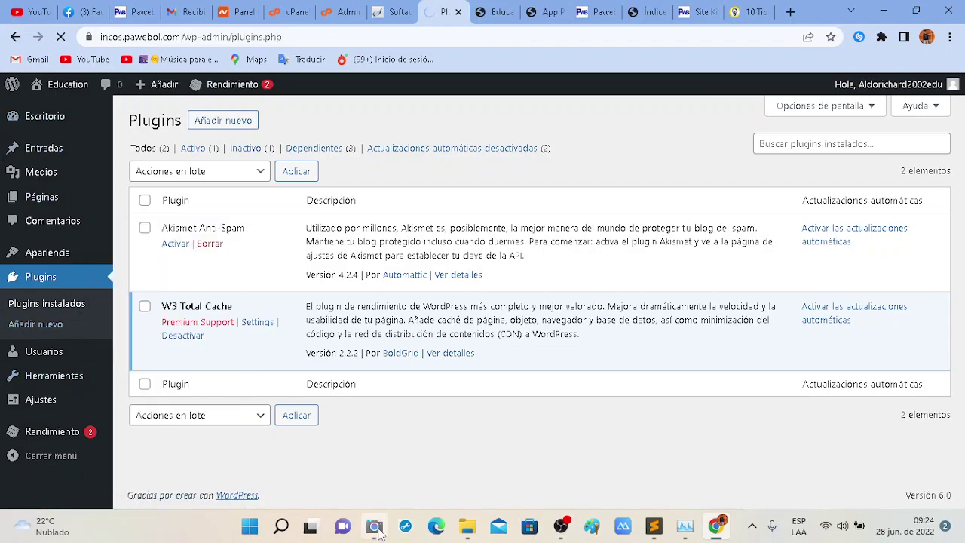
mouse_move(384, 534)
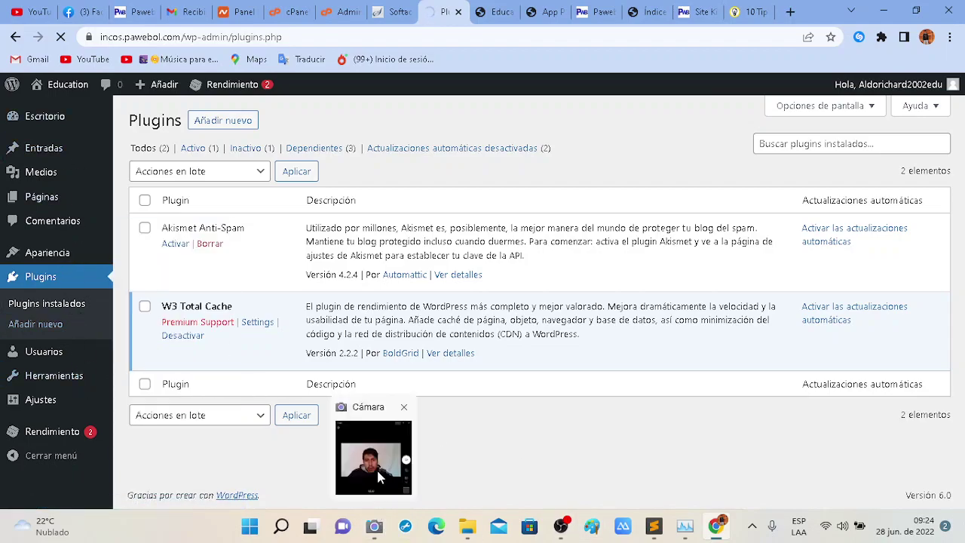
left_click(379, 477)
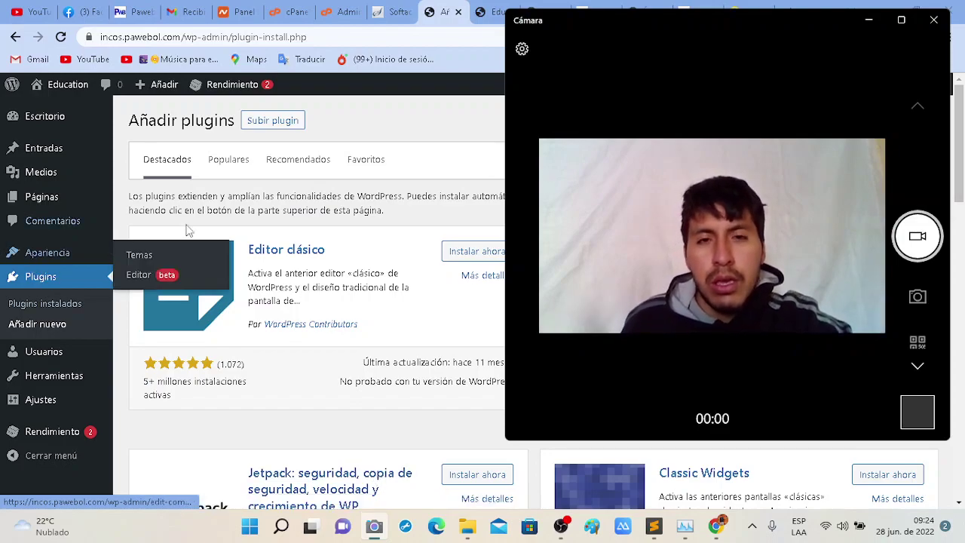
Pick Divi.zip in the Subir plugin form and submit it with Instalar ahora.
left_click(414, 108)
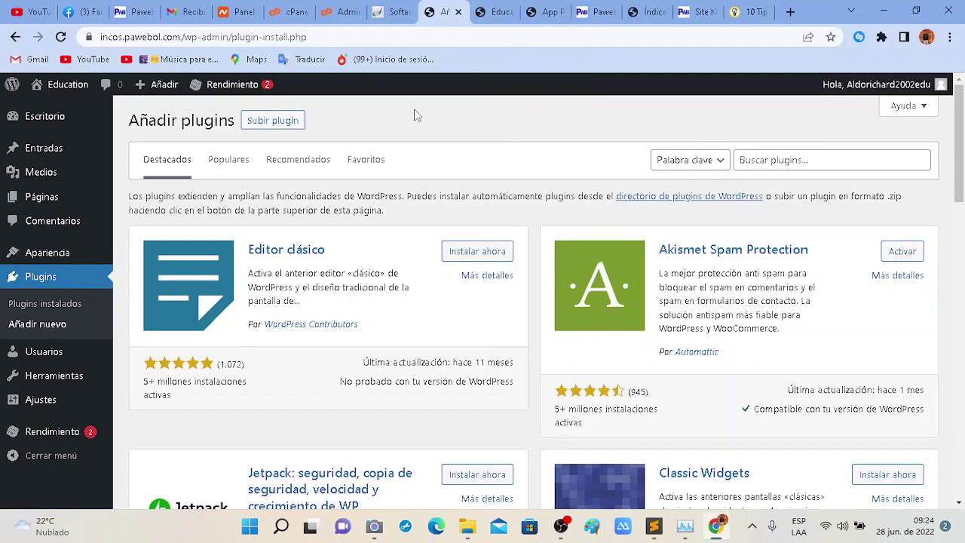
left_click(272, 123)
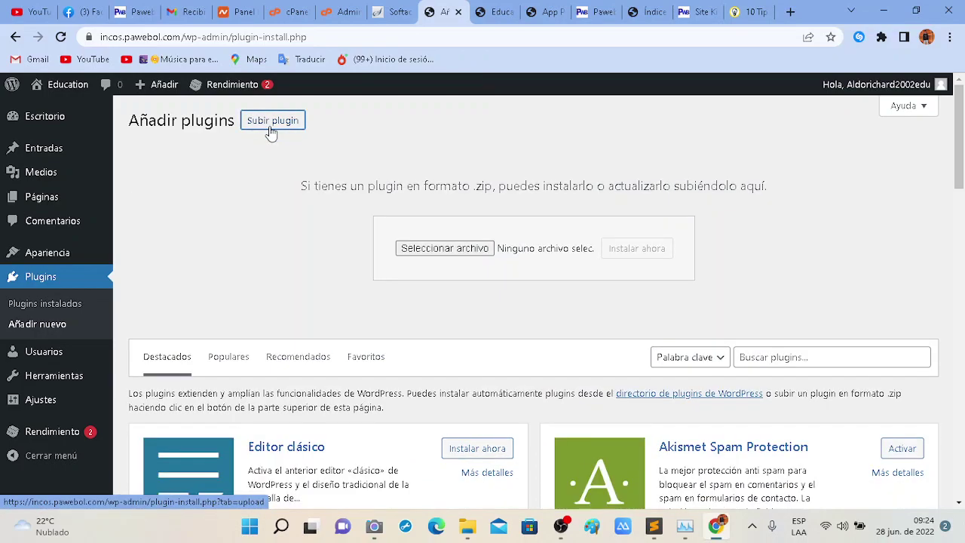
left_click(472, 251)
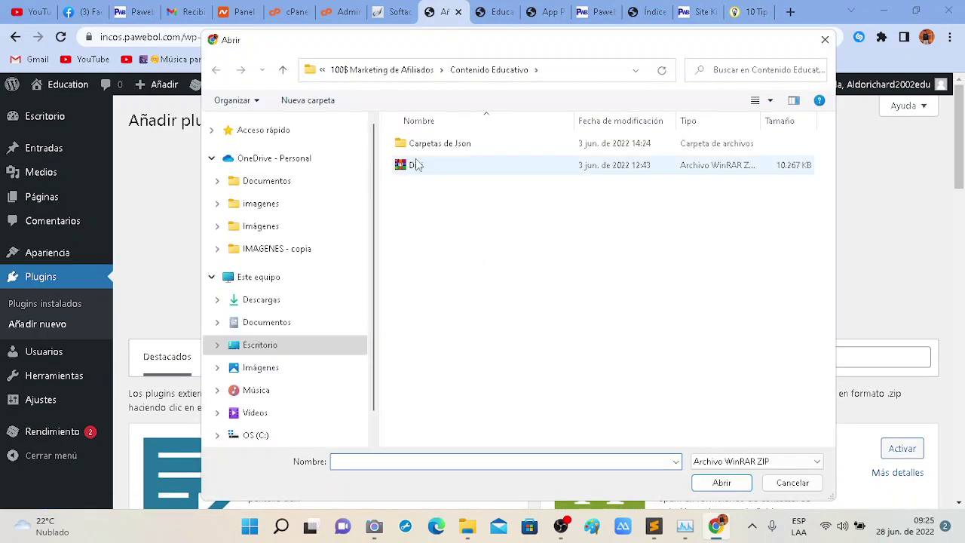
left_click(416, 164)
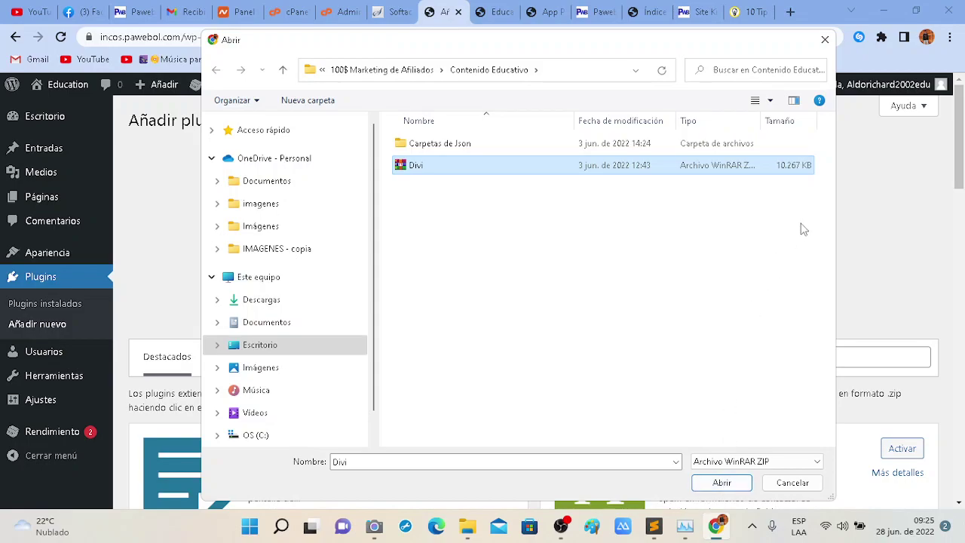
left_click(722, 483)
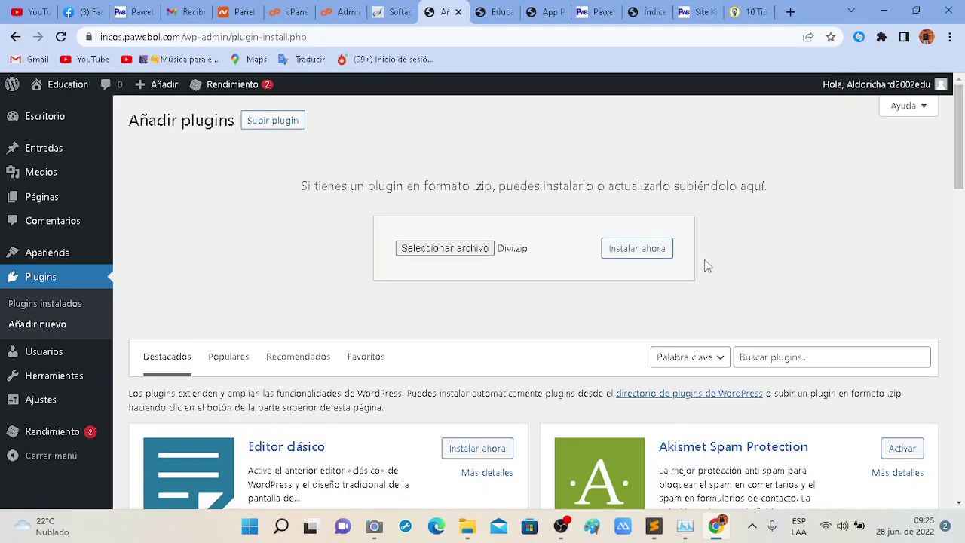
left_click(645, 254)
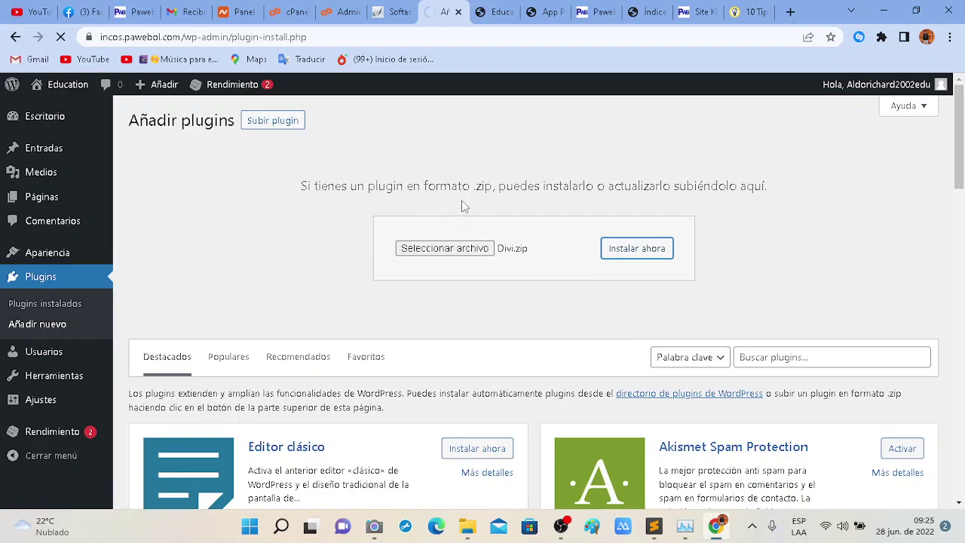
left_click(498, 9)
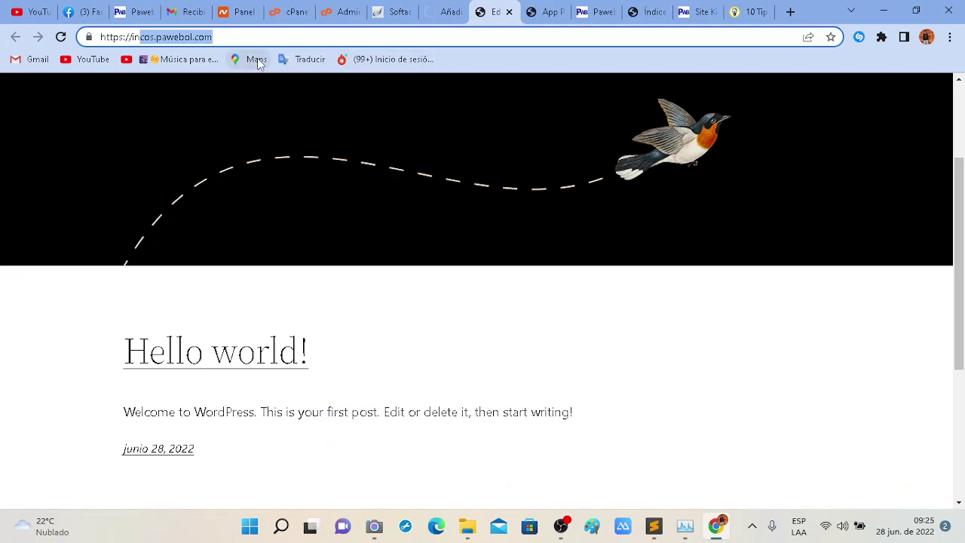
Reload incos.pawebol.com and reach Escritorio from the Education admin bar menu.
key("Return")
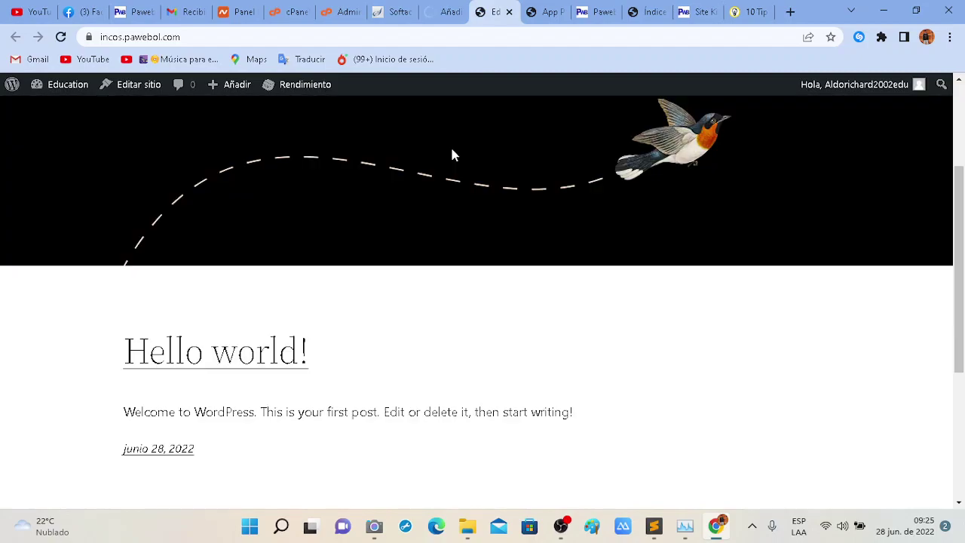
mouse_move(45, 92)
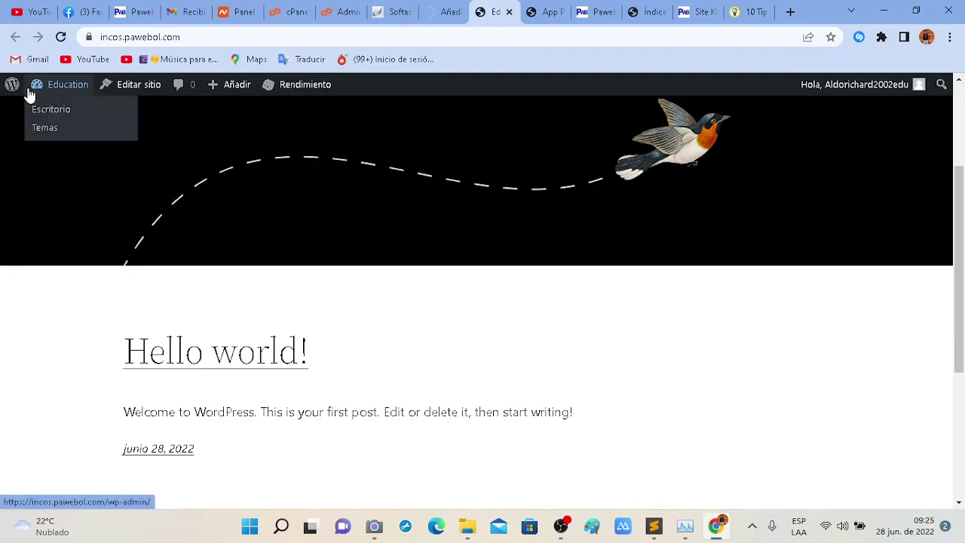
left_click(43, 110)
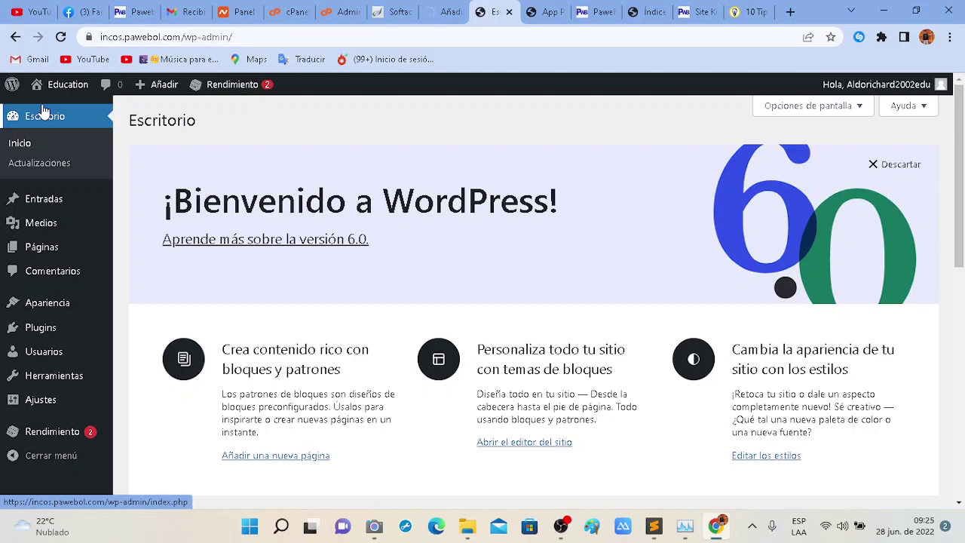
Glance over the online-selling article, Site Kit and Softaculous tabs, then move the article tab next to Añadir plugins.
mouse_move(22, 198)
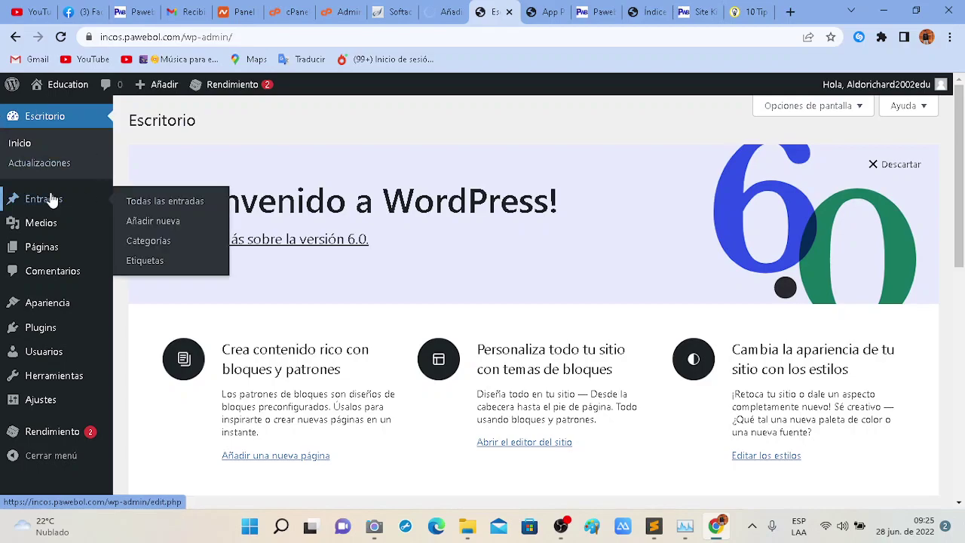
left_click(735, 9)
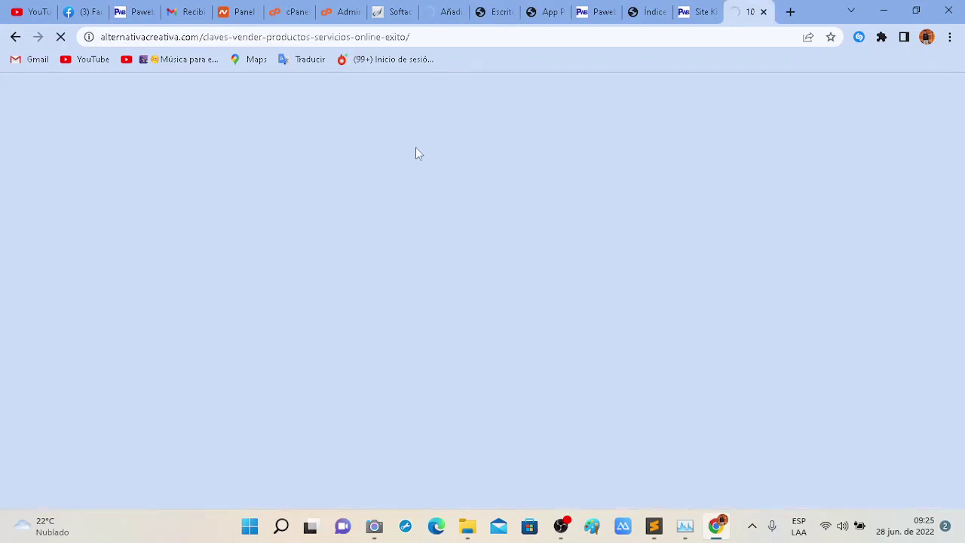
scroll(424, 288, "down", 20)
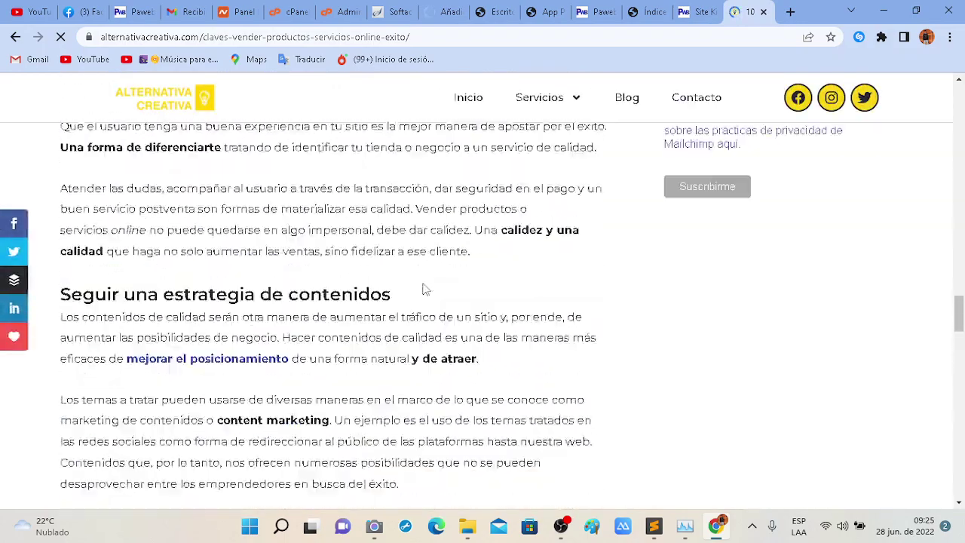
scroll(543, 132, "up", 1)
scroll(603, 119, "up", 1)
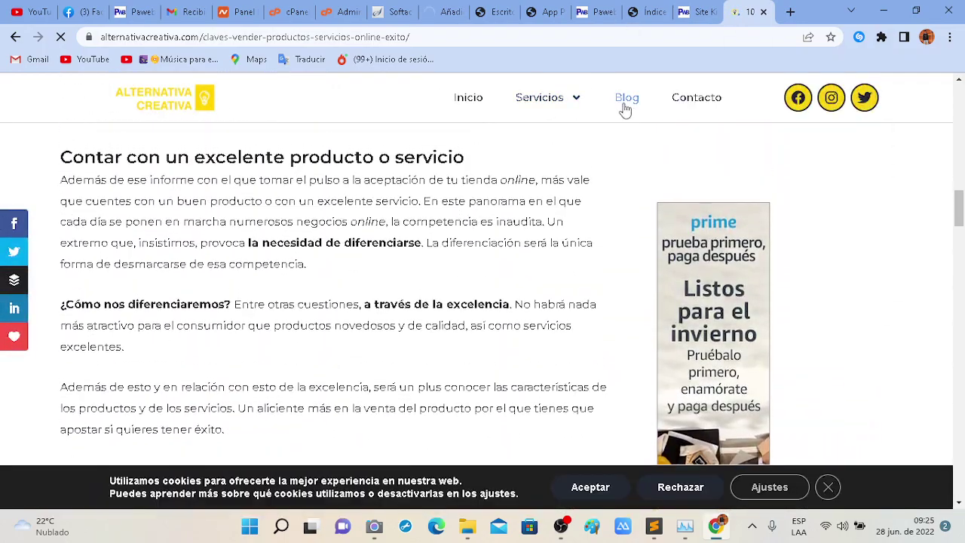
left_click(686, 9)
left_click(388, 9)
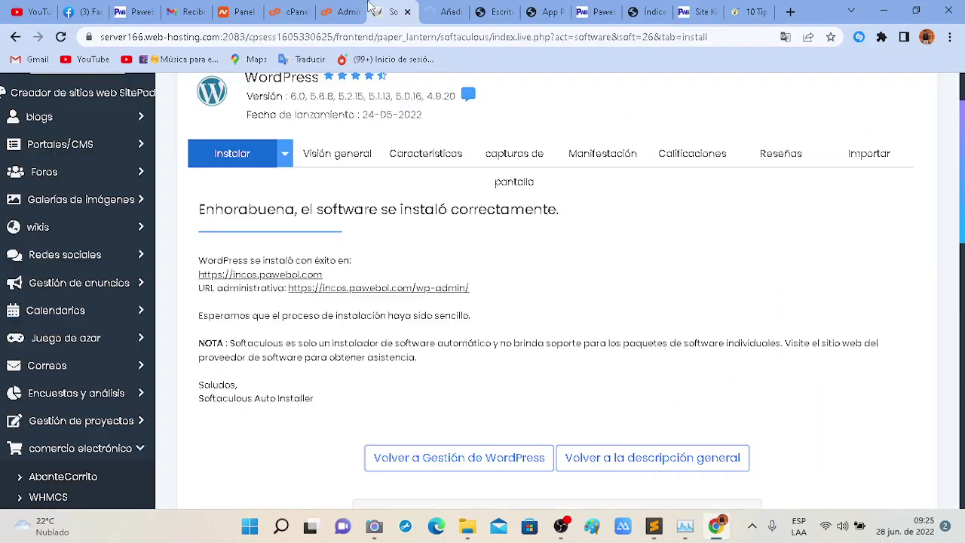
left_click(451, 11)
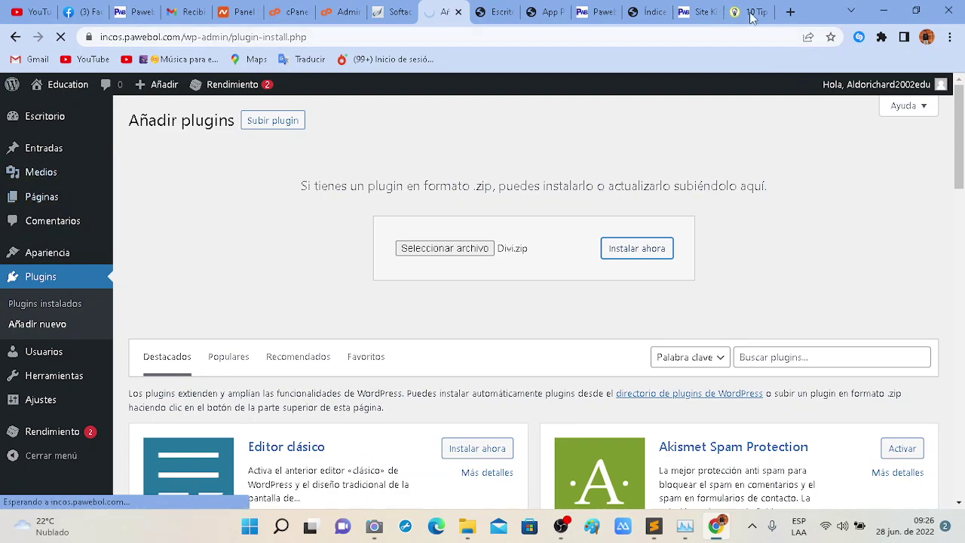
left_click_drag(750, 11, 513, 6)
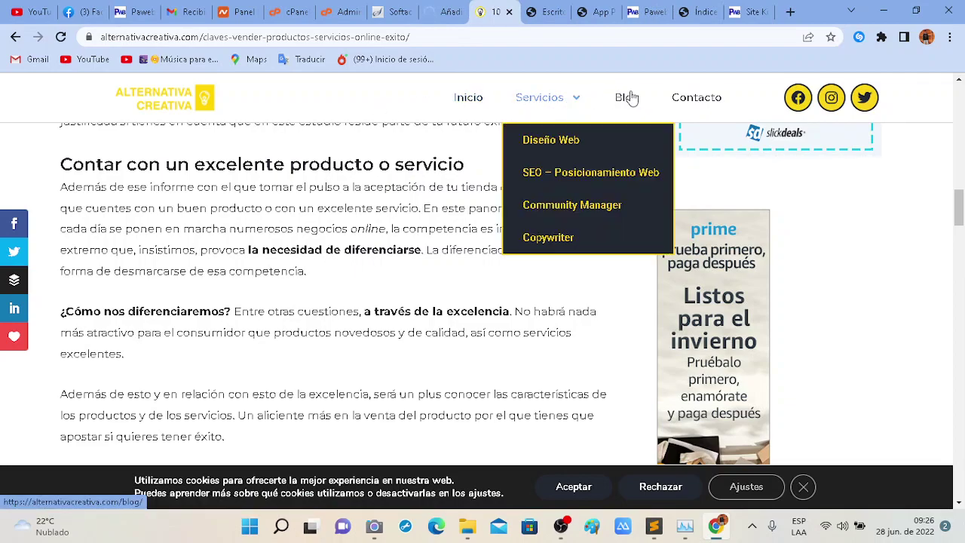
Go to the Alternativa Creativa home page (Inicio) and scroll through it.
left_click(470, 105)
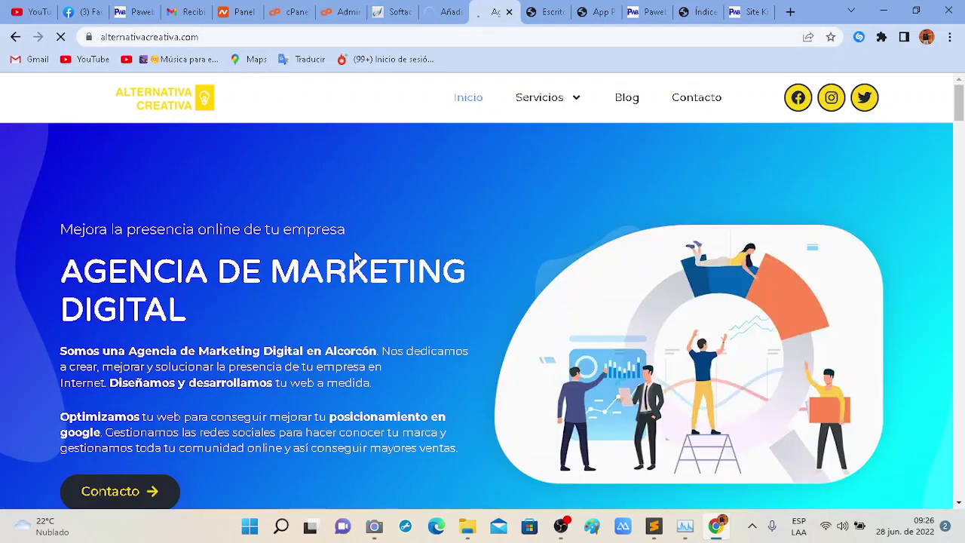
scroll(436, 305, "down", 15)
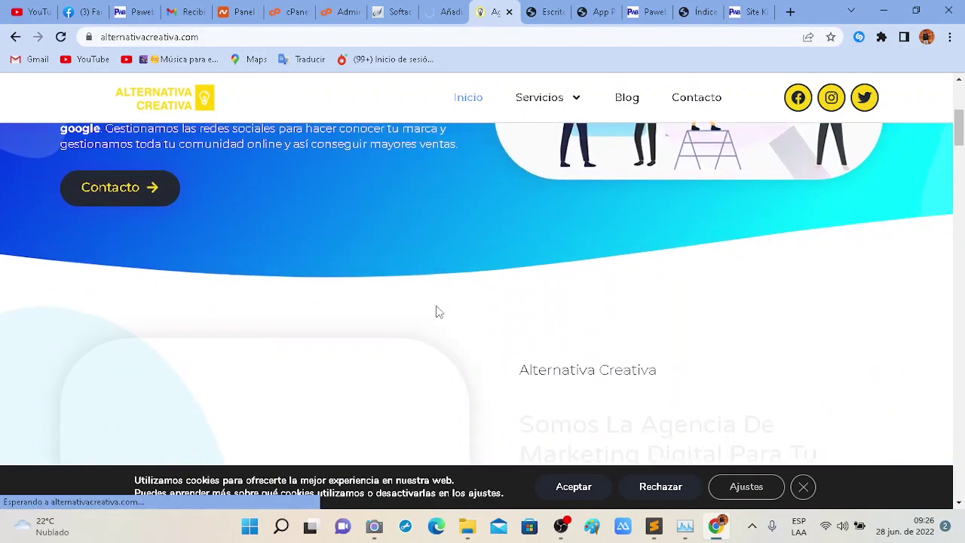
scroll(436, 305, "down", 3)
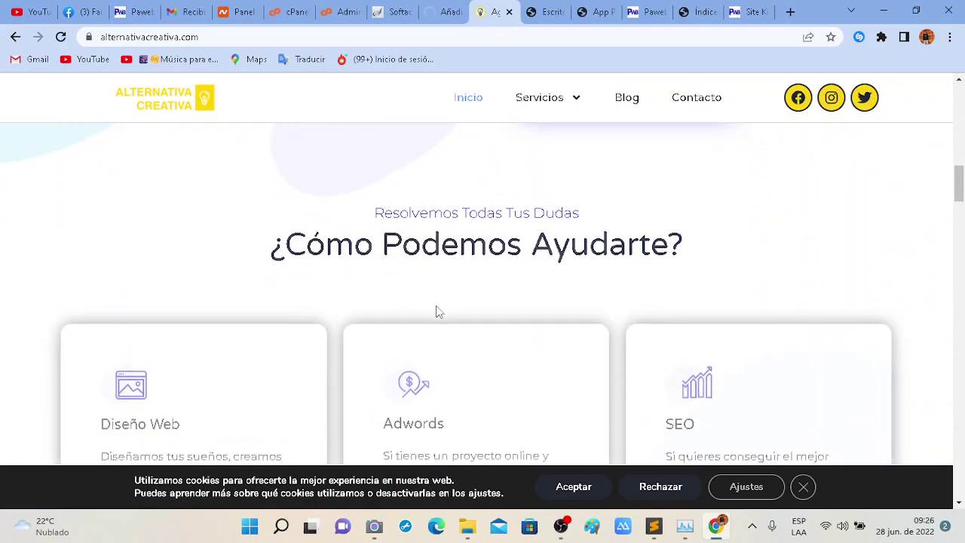
scroll(479, 262, "up", 4)
scroll(479, 261, "up", 2)
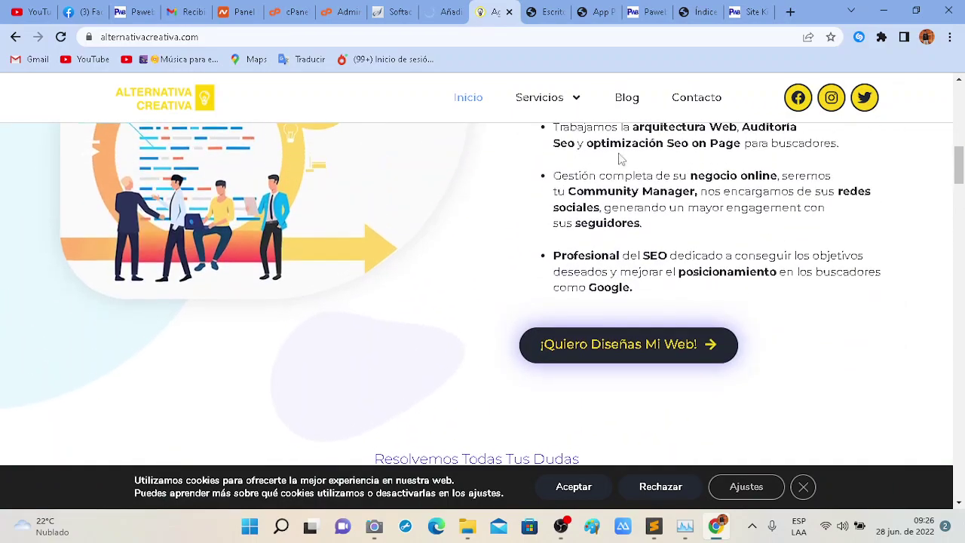
Browse the Servicios > Diseño Web page, then return to the WordPress Añadir plugins page.
mouse_move(544, 101)
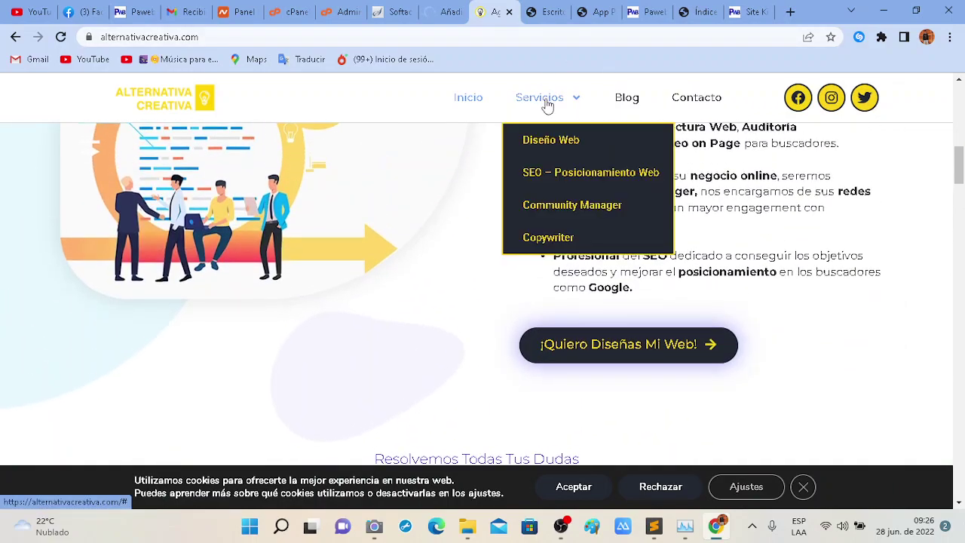
left_click(565, 138)
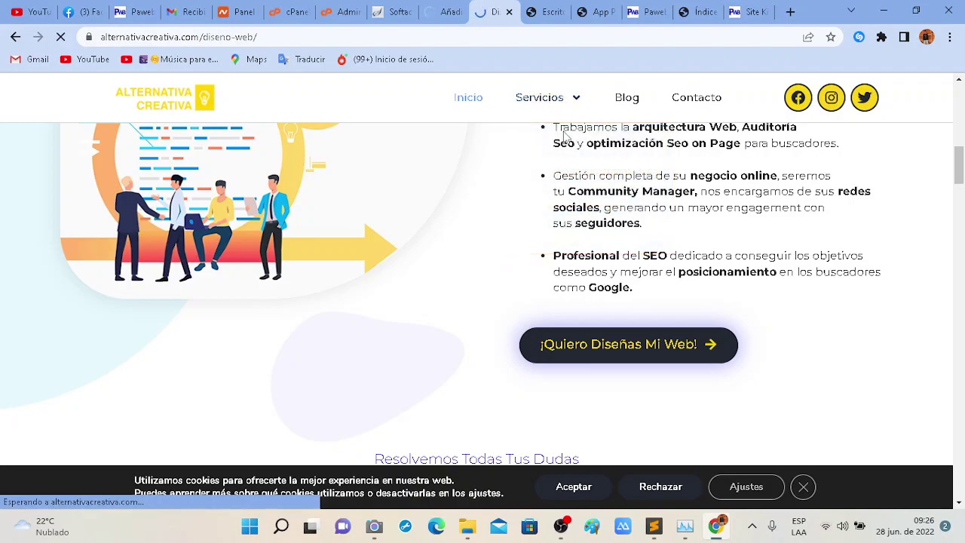
scroll(468, 233, "down", 3)
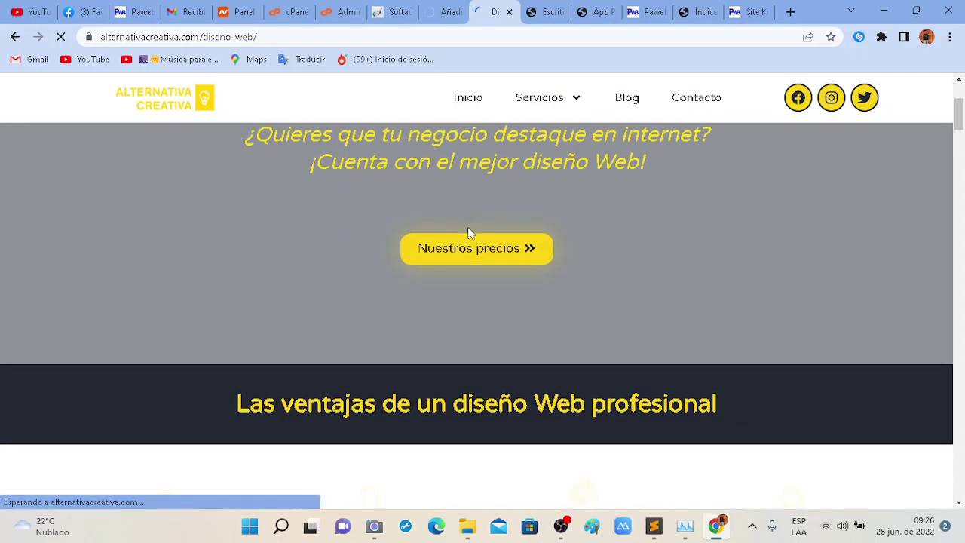
scroll(468, 232, "down", 8)
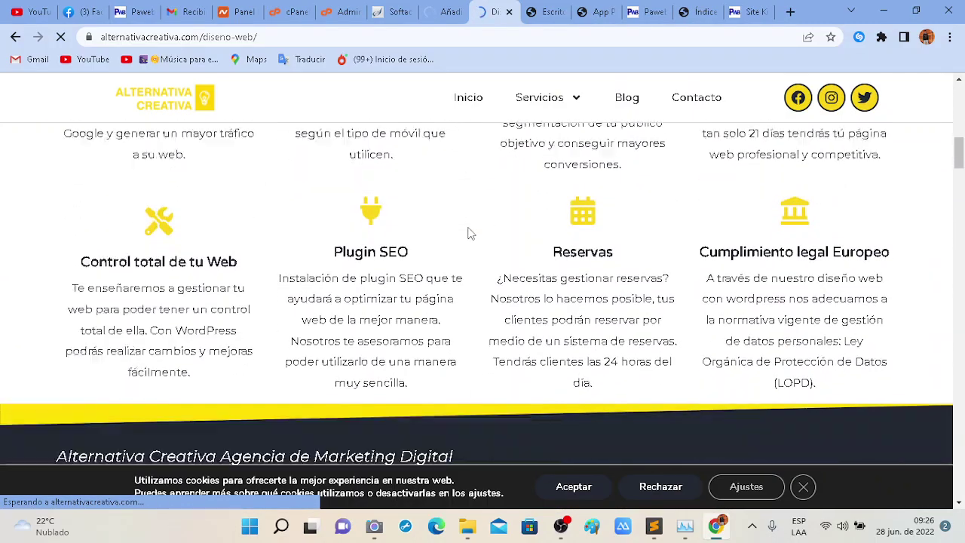
scroll(467, 232, "down", 4)
scroll(468, 232, "up", 2)
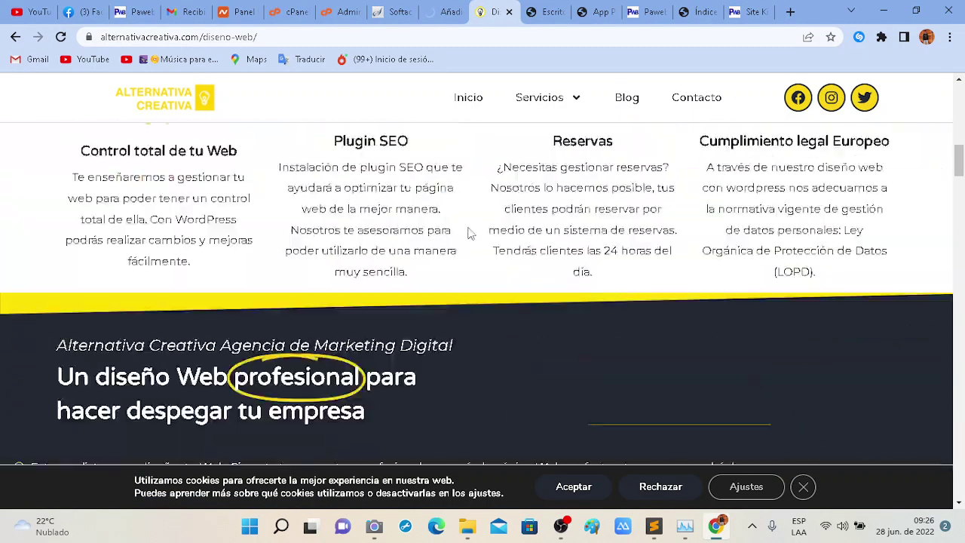
scroll(468, 232, "up", 3)
left_click(449, 12)
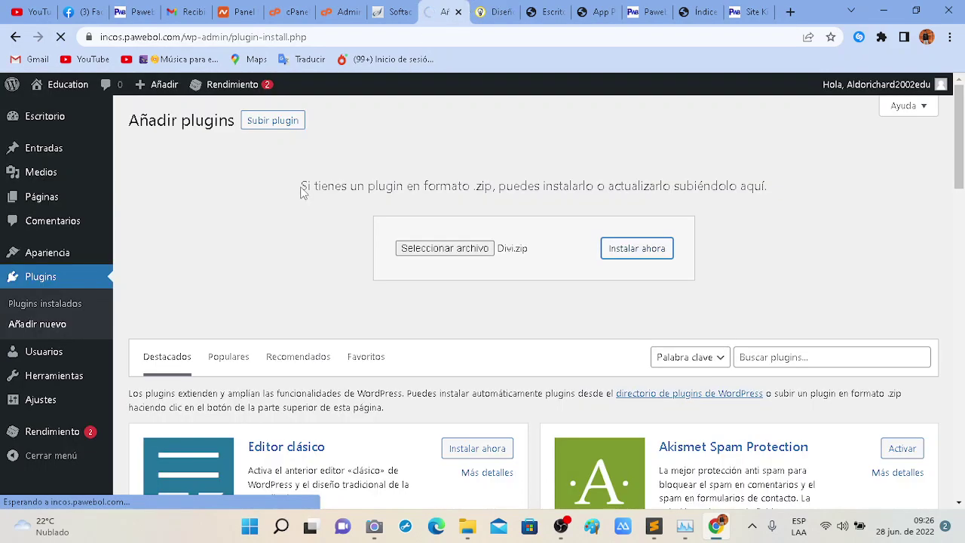
Check the Softaculous WordPress install confirmation, then go to the Education dashboard's Comentarios list.
left_click(394, 10)
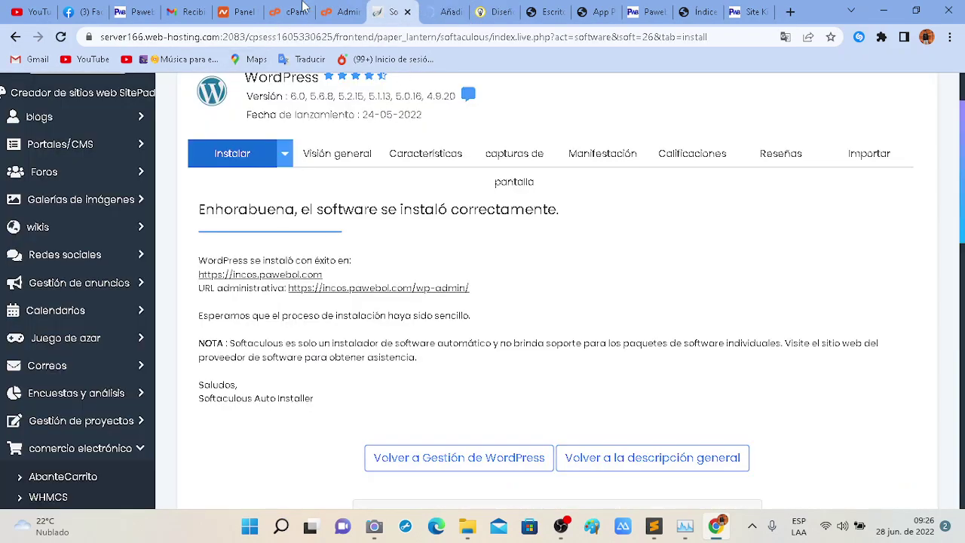
left_click(444, 9)
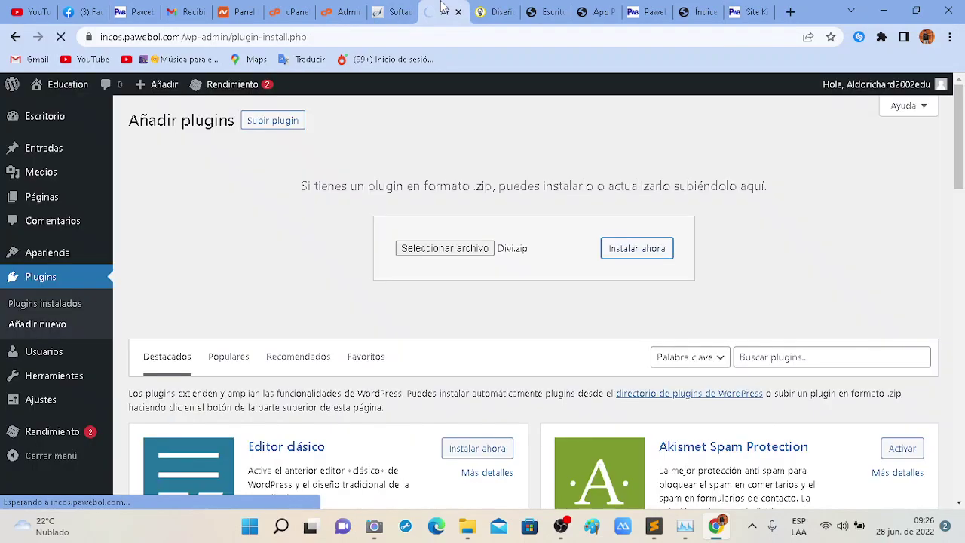
left_click(398, 6)
left_click(544, 11)
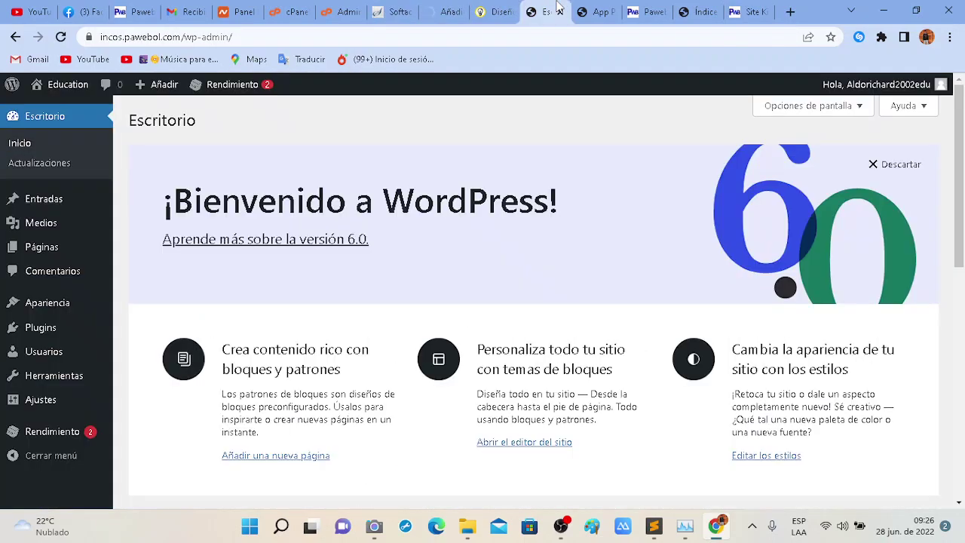
left_click(65, 274)
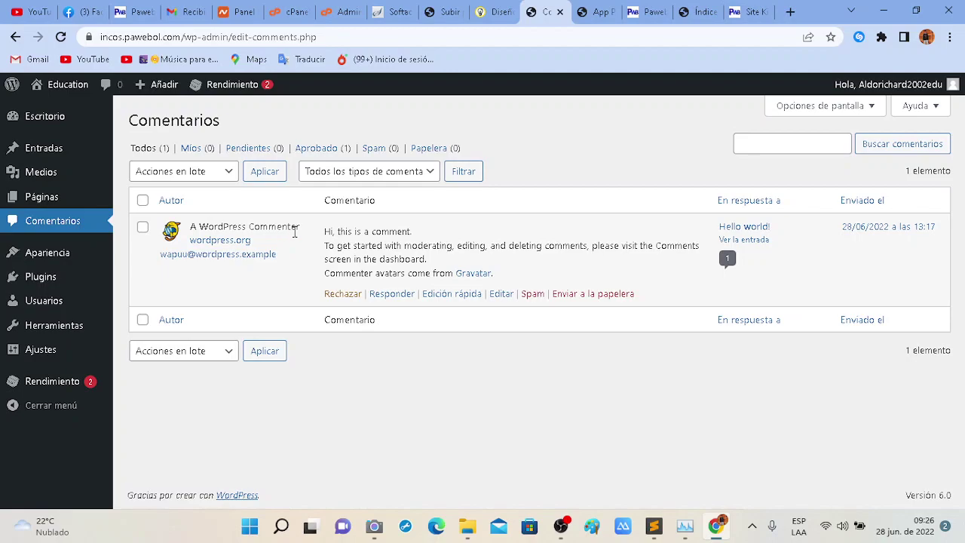
Review the sample comment, list all pages, and open the Privacy Policy draft in the editor.
left_click_drag(294, 233, 190, 228)
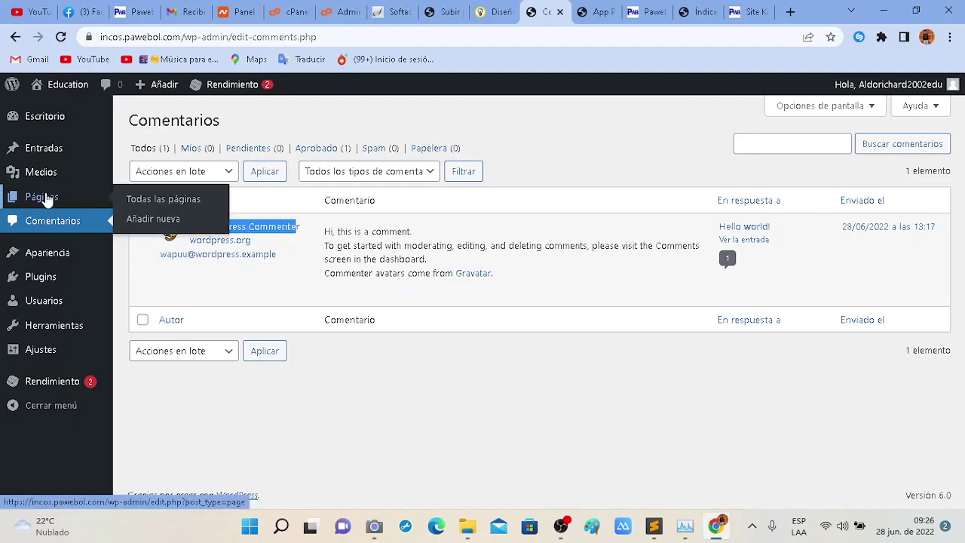
left_click(47, 197)
left_click(41, 196)
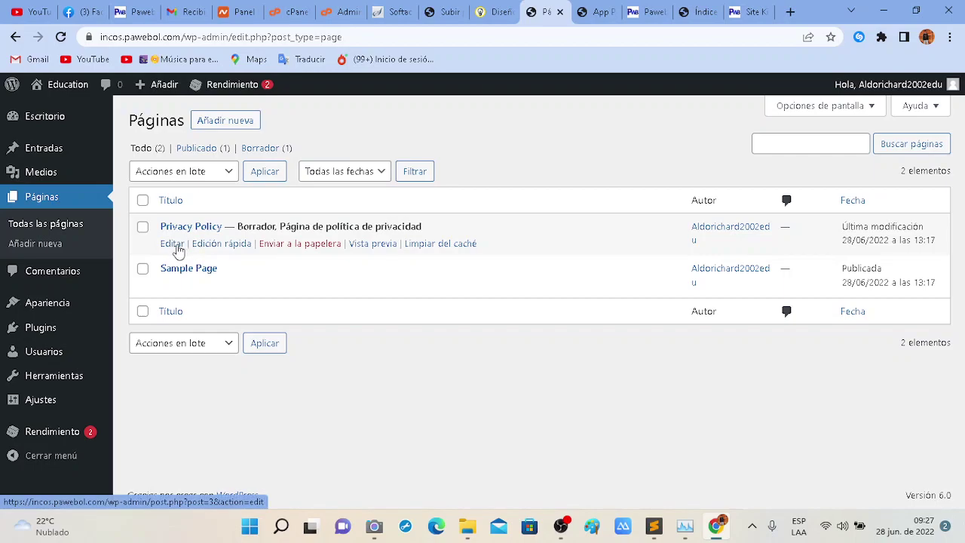
left_click(172, 244)
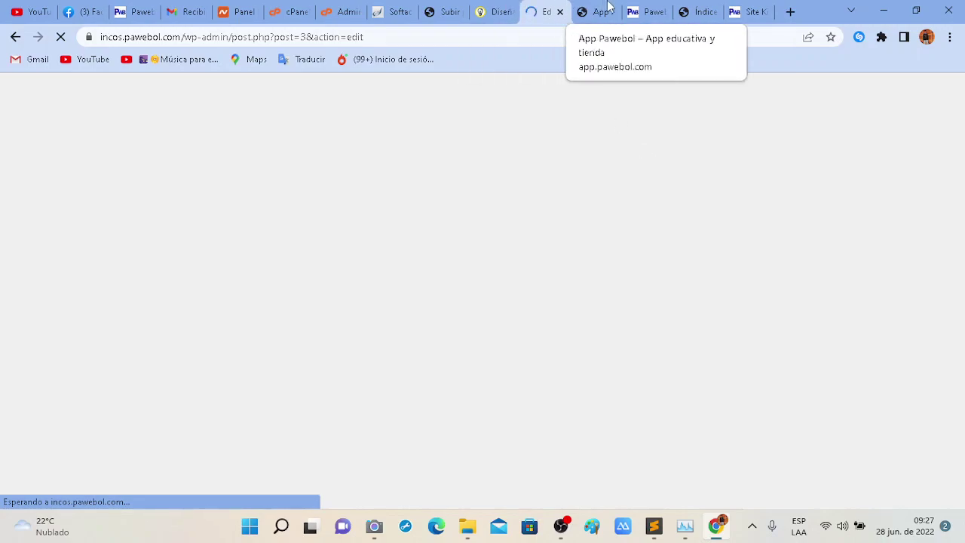
left_click(603, 9)
Inspect the full app.pawebol.com address and reload the App Pawebol page.
left_click(461, 37)
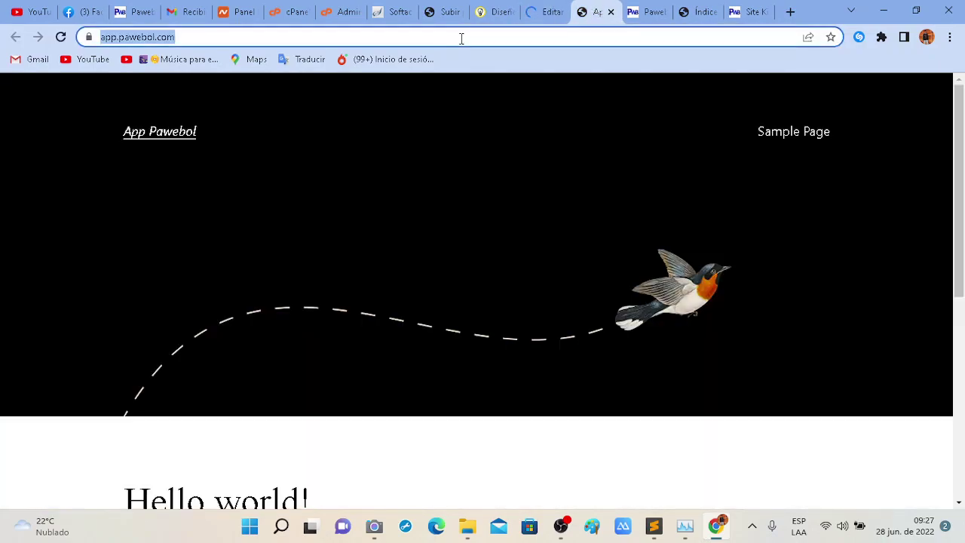
left_click(237, 42)
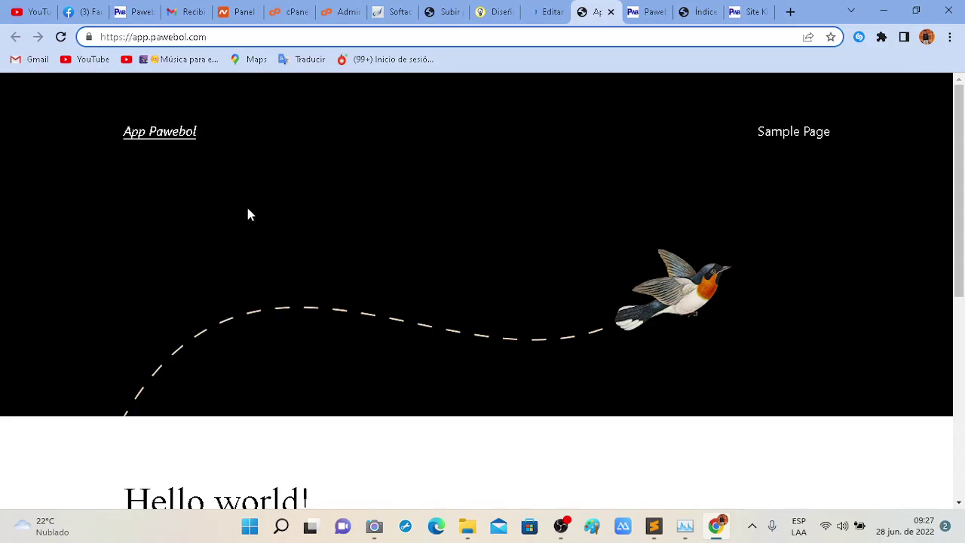
scroll(248, 274, "down", 2)
scroll(248, 273, "up", 2)
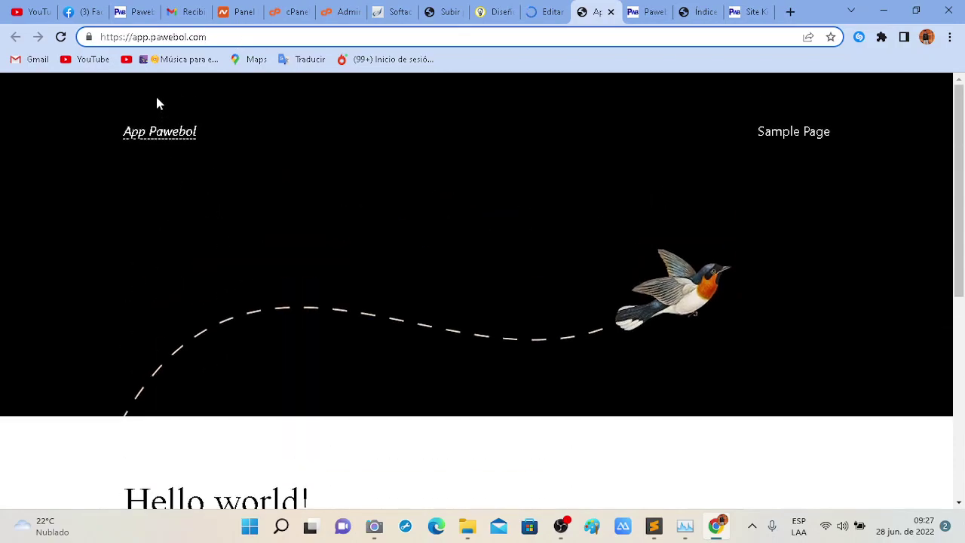
left_click(64, 40)
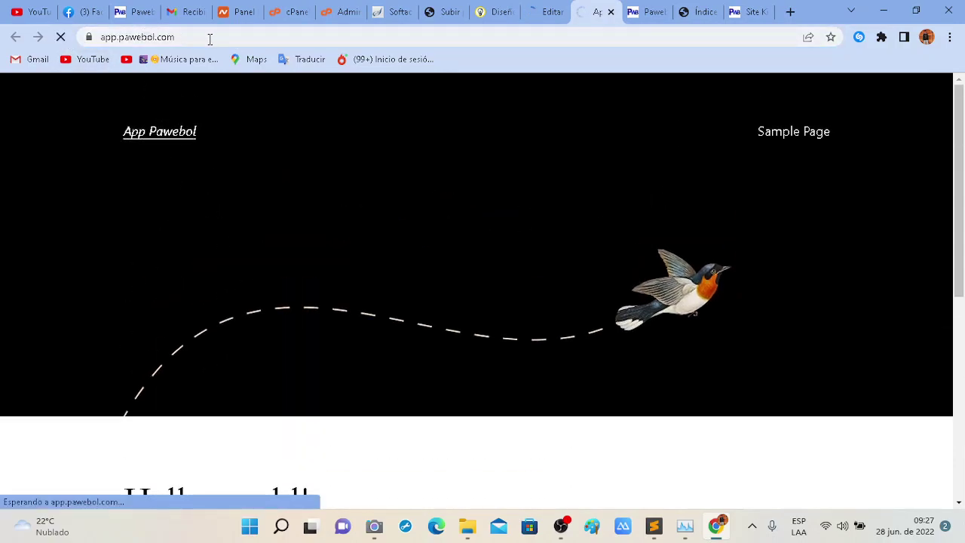
Highlight the app subdomain, https and whole URL, then bring up the Camera app and OBS Studio.
double_click(108, 37)
left_click(104, 35)
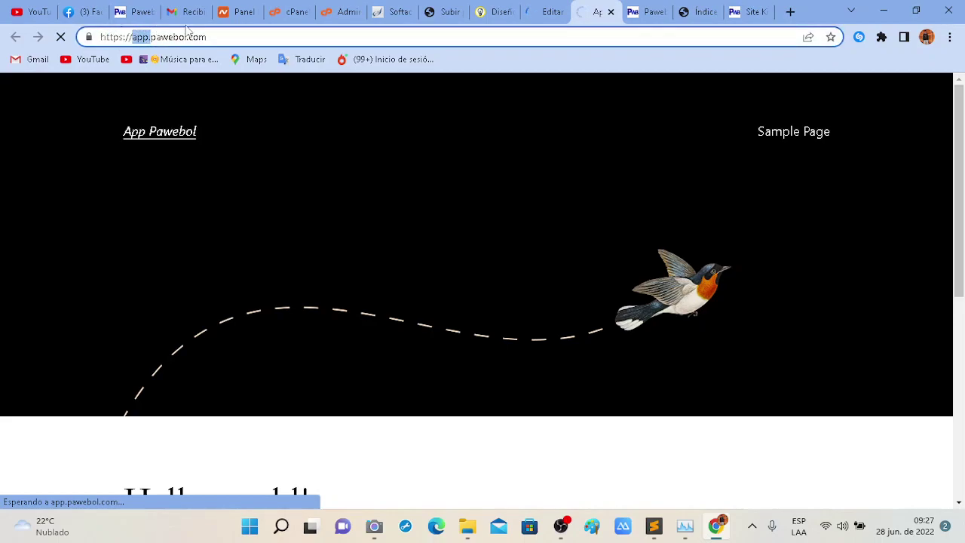
left_click_drag(219, 36, 128, 36)
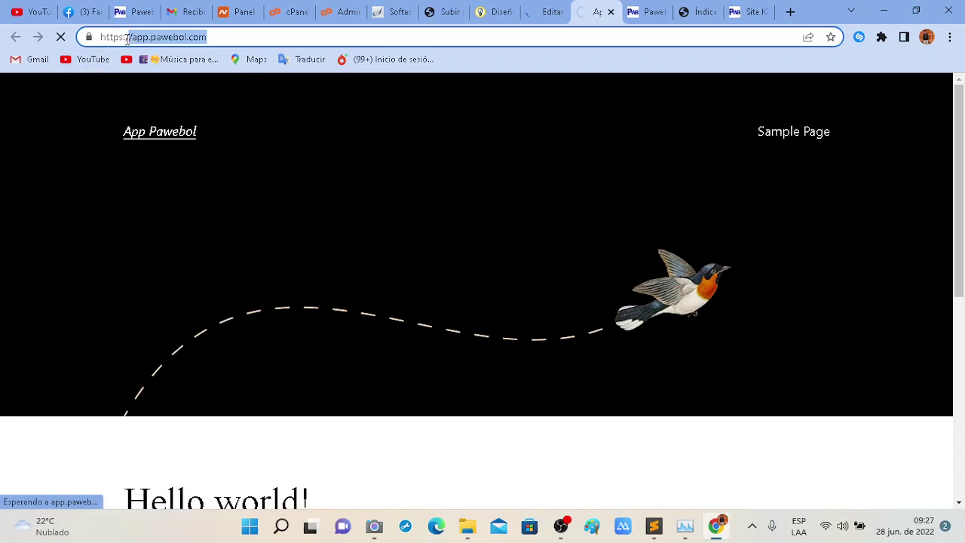
left_click_drag(127, 38, 102, 37)
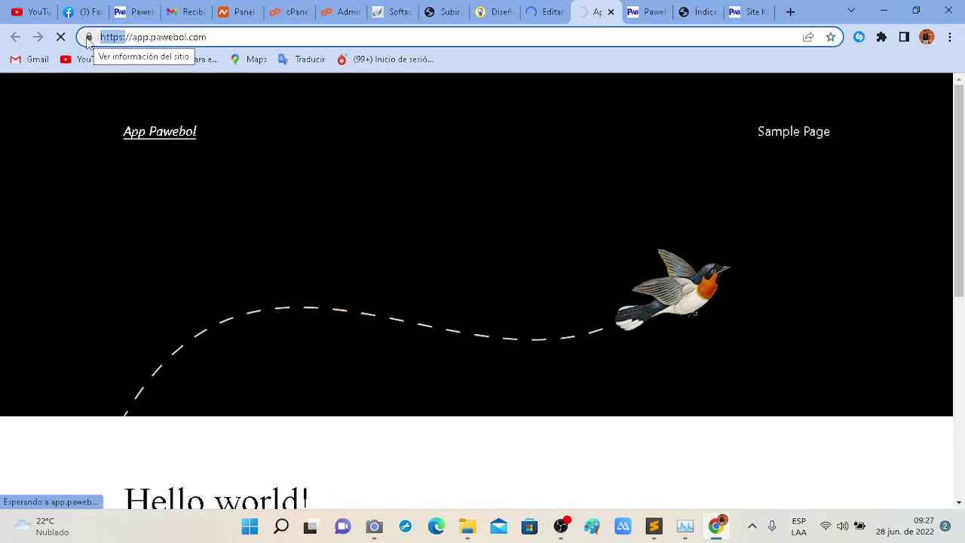
scroll(312, 218, "down", 4)
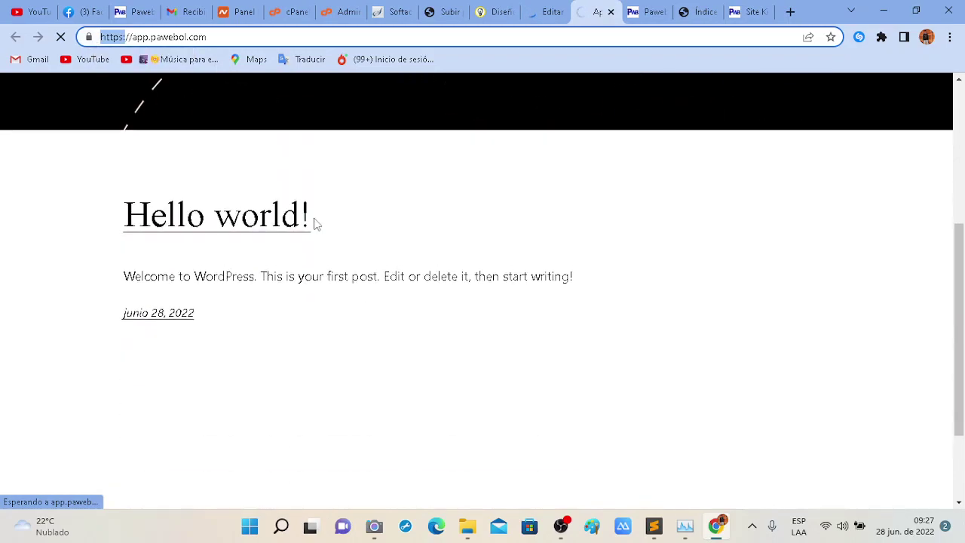
scroll(372, 315, "up", 4)
left_click_drag(215, 36, 100, 41)
scroll(712, 301, "down", 2)
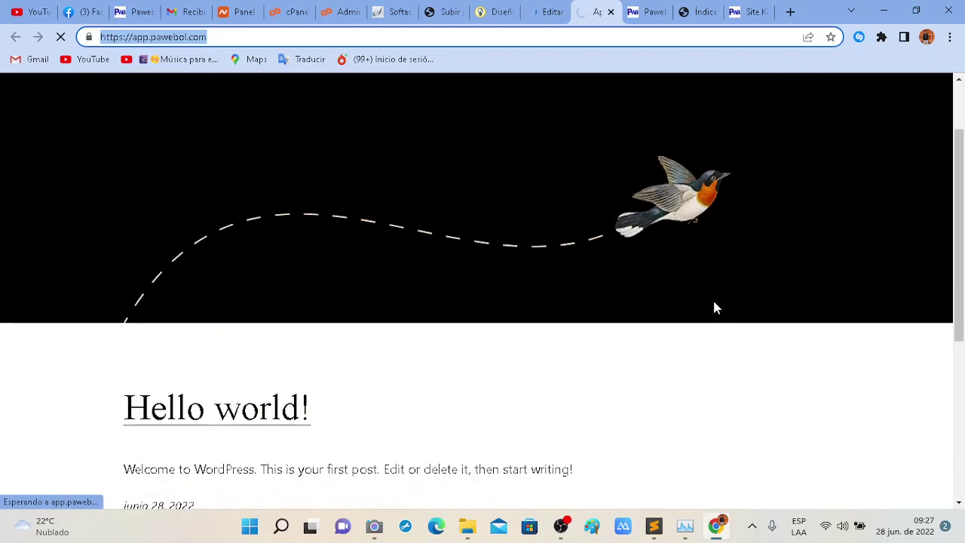
scroll(603, 272, "up", 2)
scroll(432, 240, "down", 2)
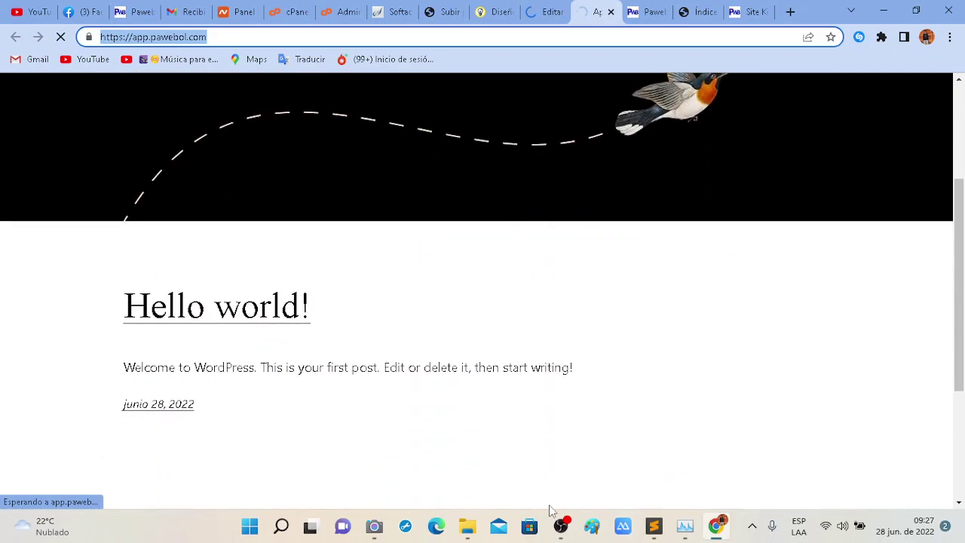
left_click(374, 527)
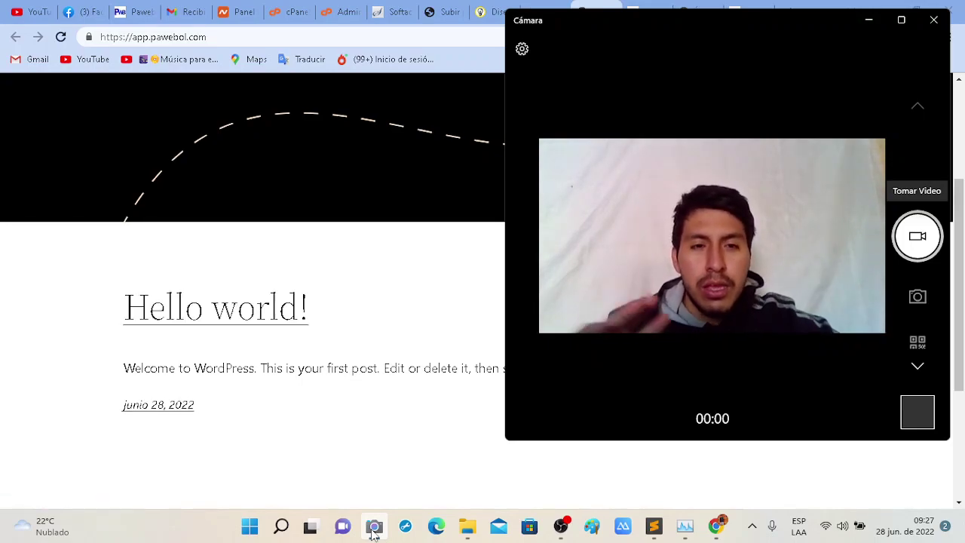
left_click(562, 526)
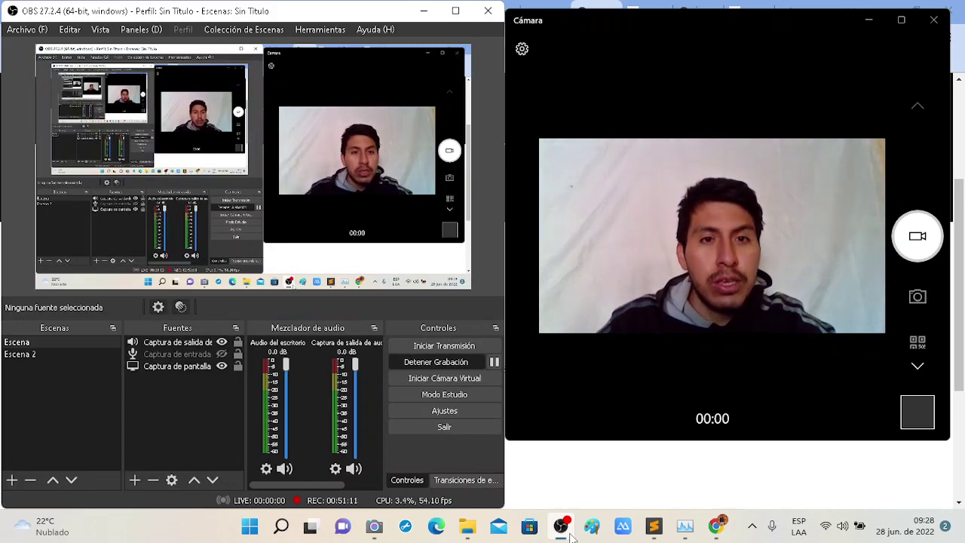